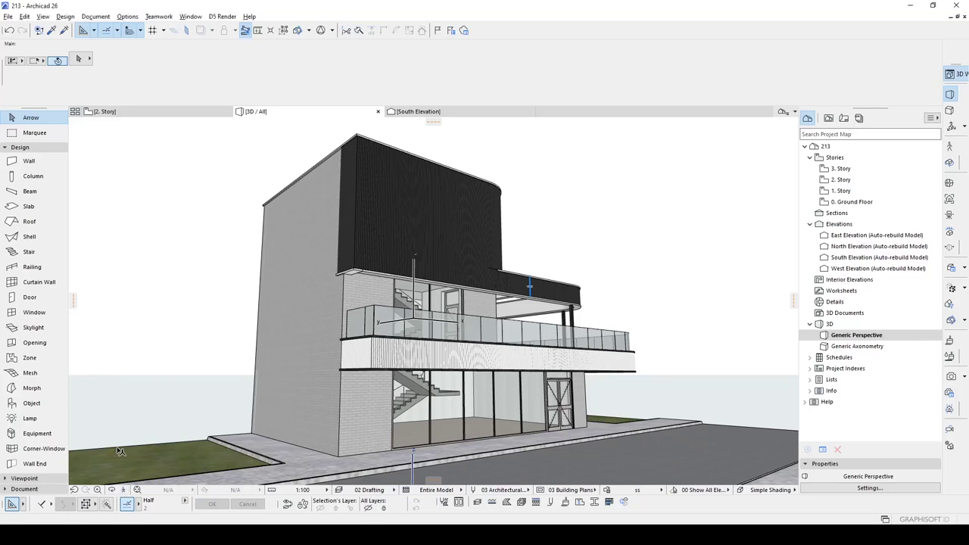
- Examine the finished three-story building's facades by flying around the 3D model
key("shift+F3")
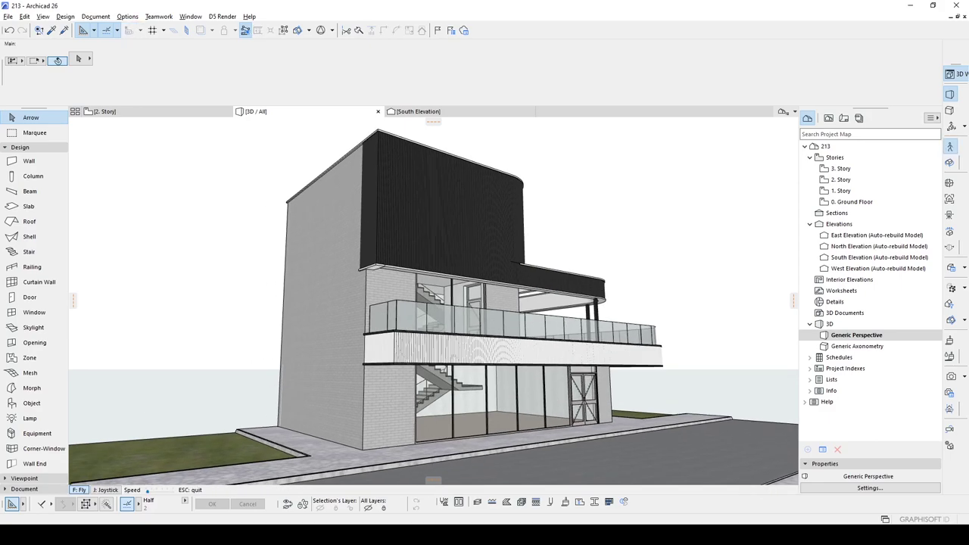
key("Right")
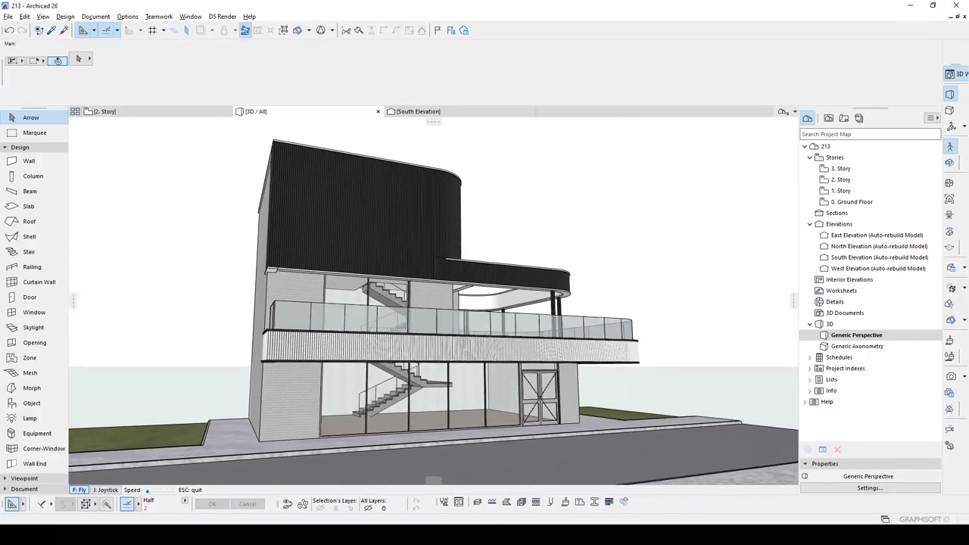
key("d")
key("d")
key("d")
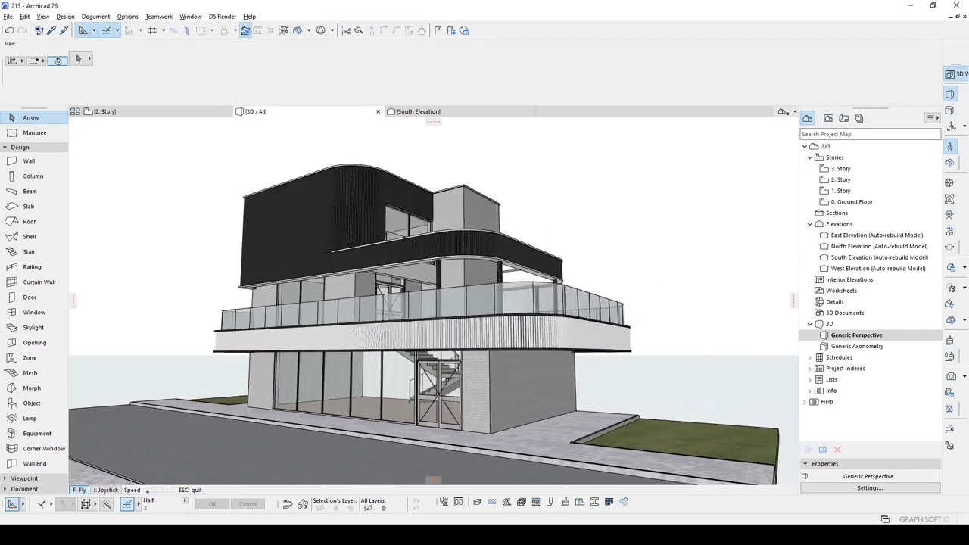
key("d")
key("d")
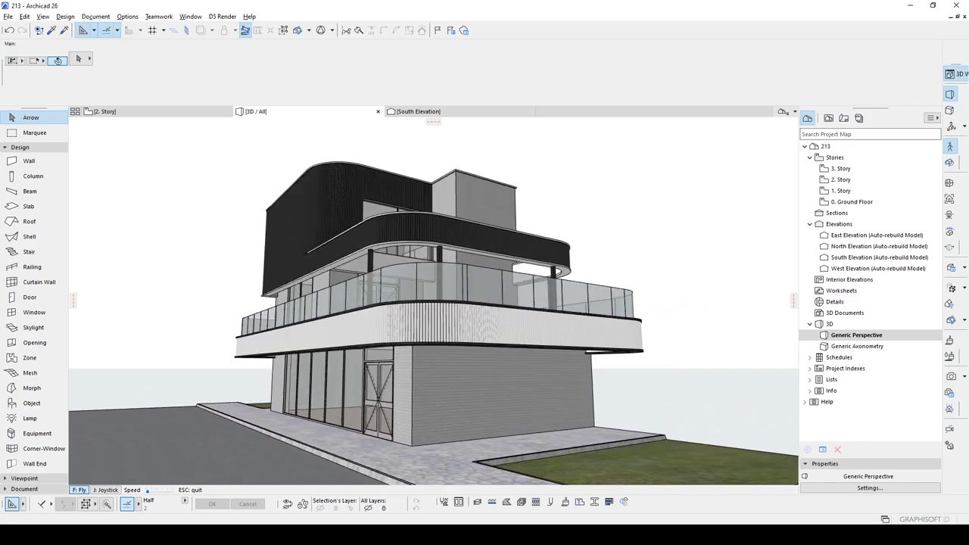
key("a")
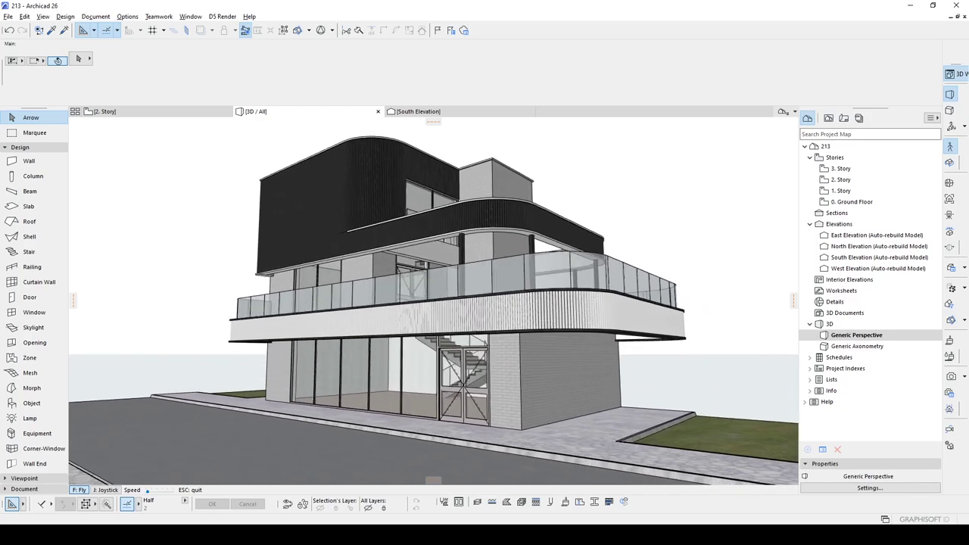
key("a")
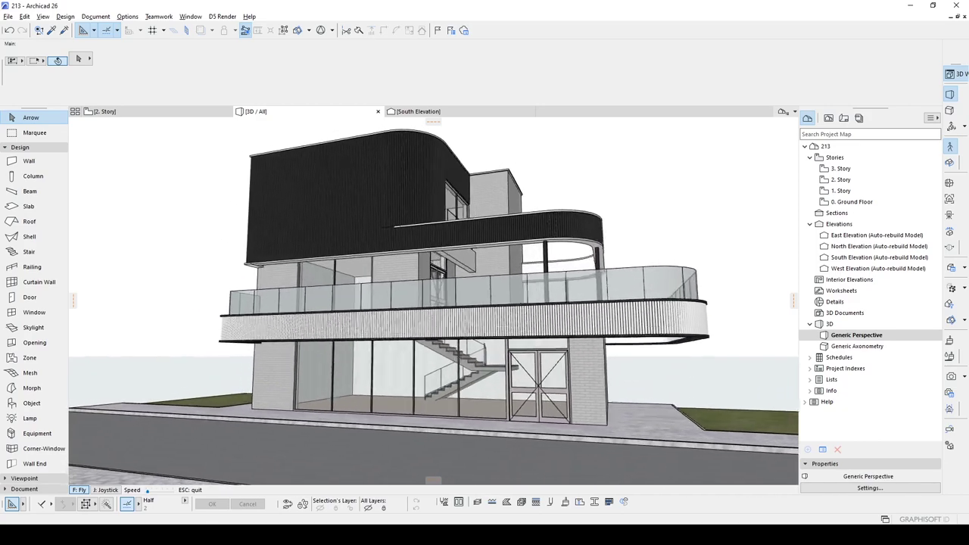
key("a")
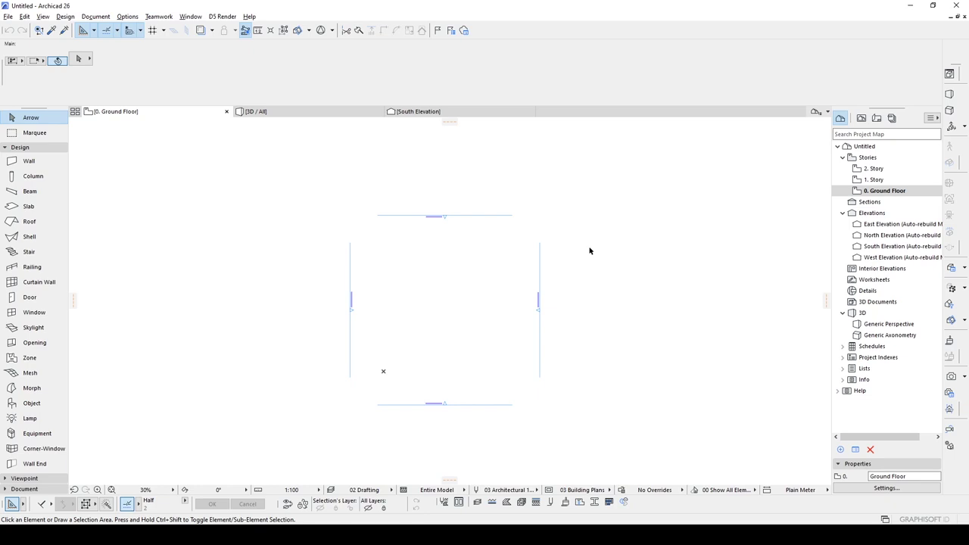
- Set the project's working length unit to centimeter
left_click_drag(589, 250, 563, 225)
left_click(123, 17)
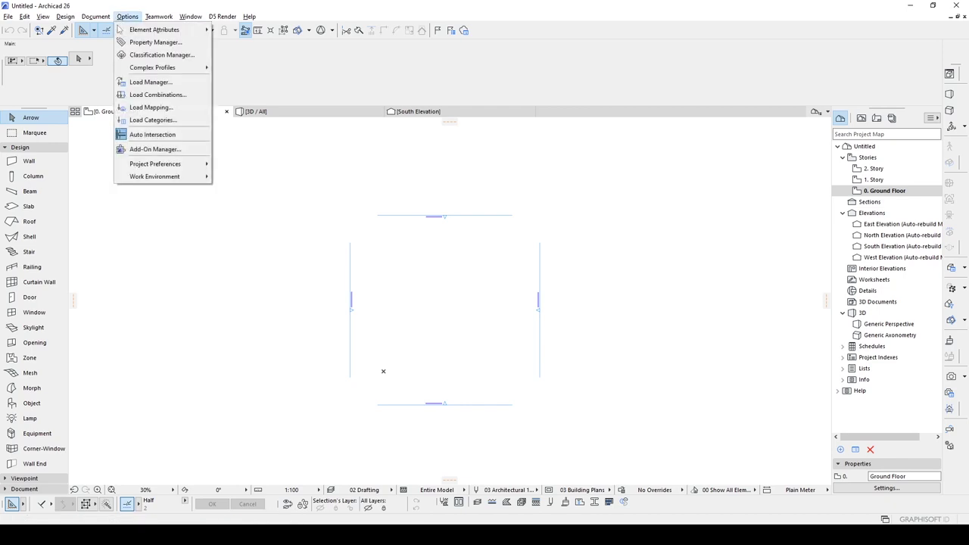
mouse_move(157, 168)
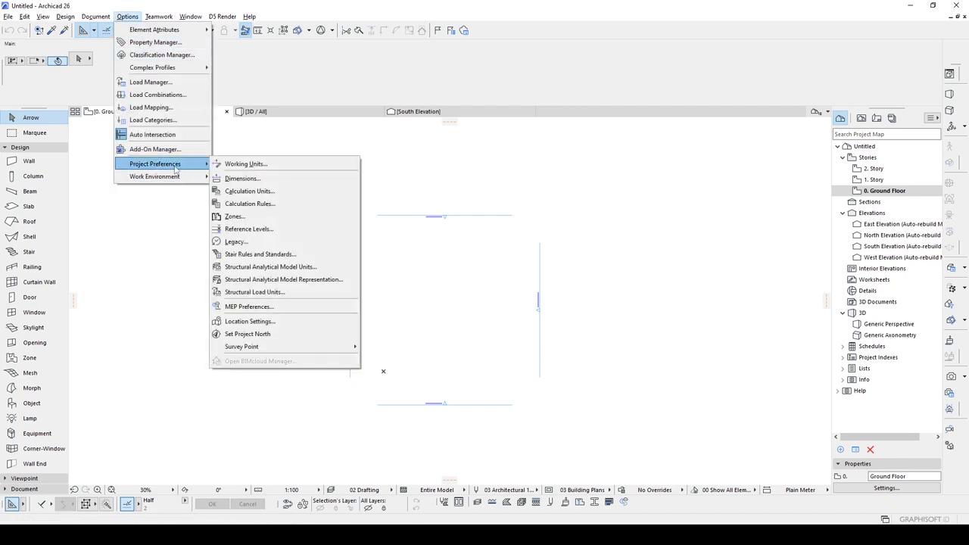
left_click(244, 164)
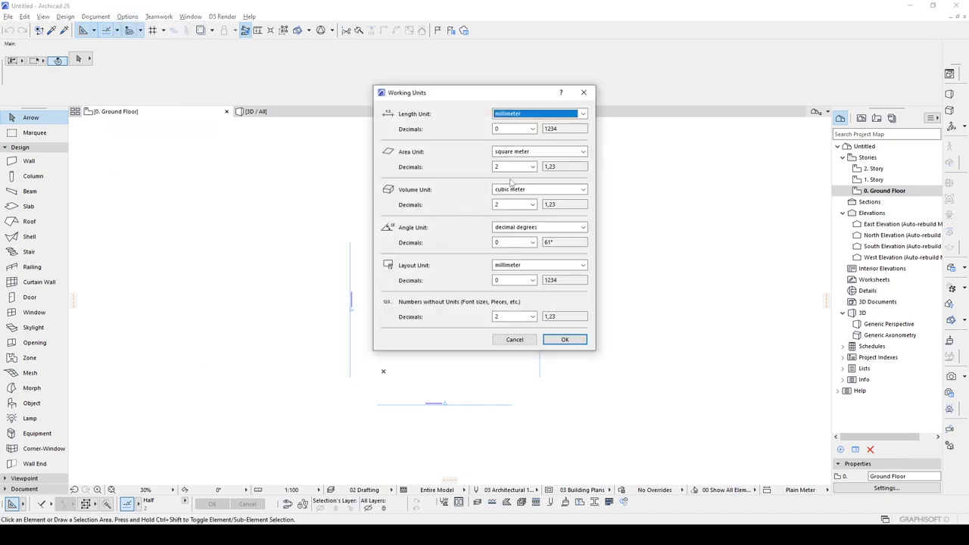
left_click(517, 114)
left_click(492, 143)
left_click(507, 114)
left_click(512, 144)
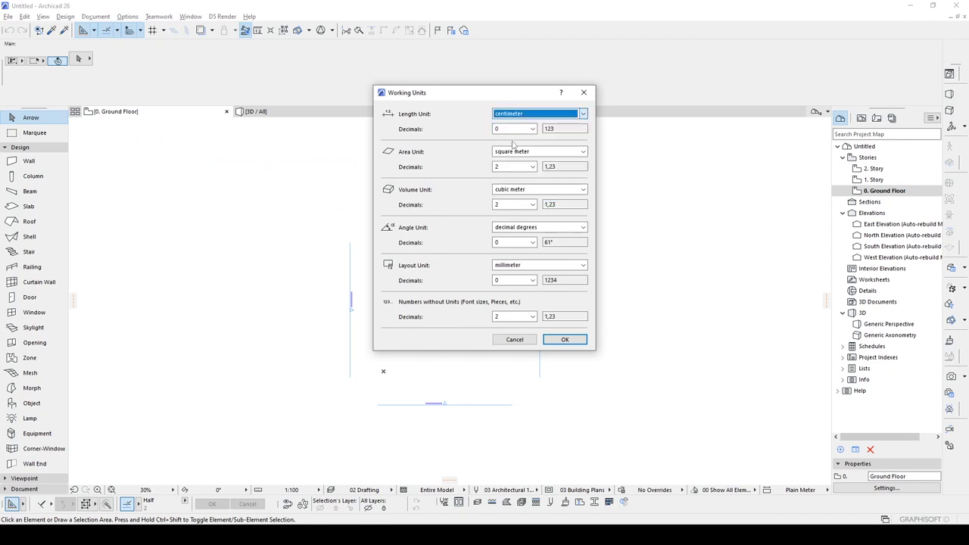
left_click(564, 340)
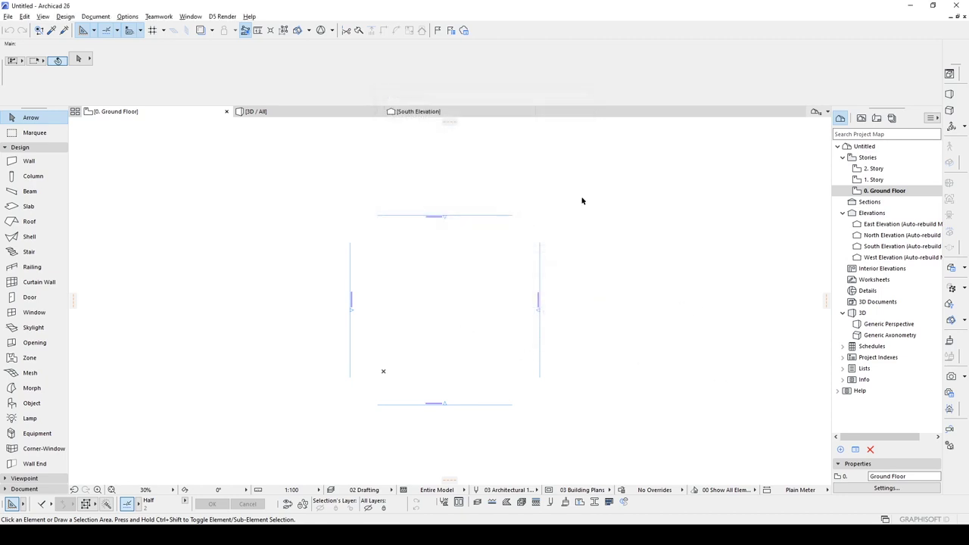
- Set up the Wall tool with the basic structure and a wall thickness of 25 cm
left_click(27, 162)
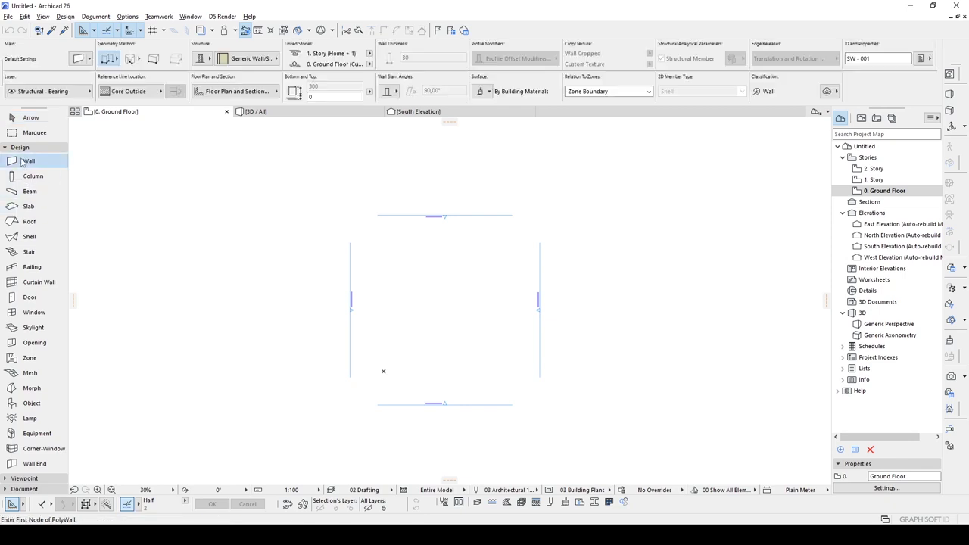
left_click(202, 58)
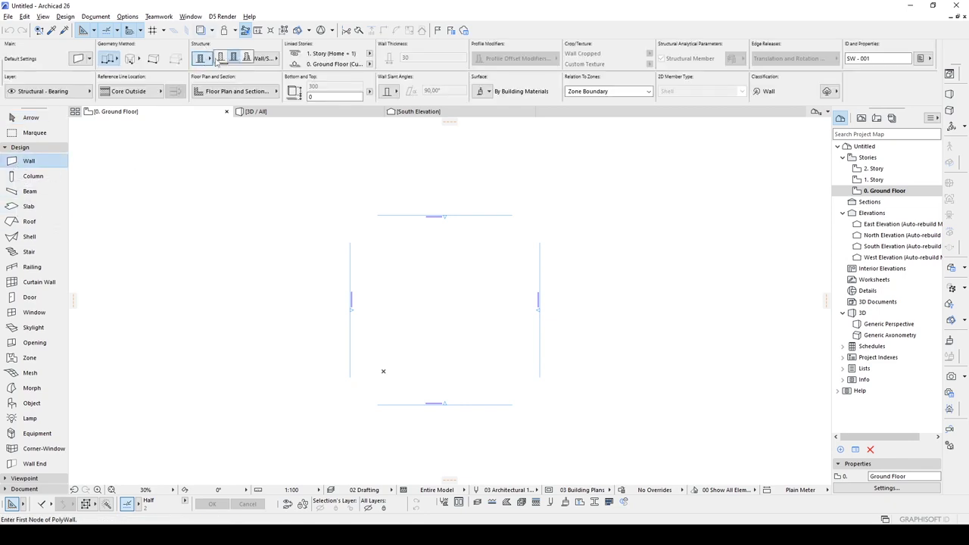
left_click(221, 58)
scroll(461, 291, "up", 4)
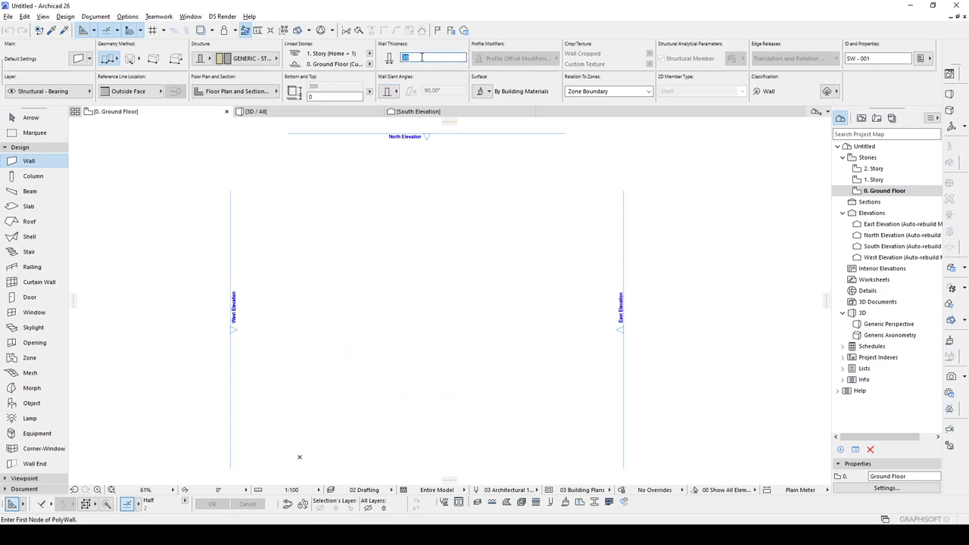
key("Return")
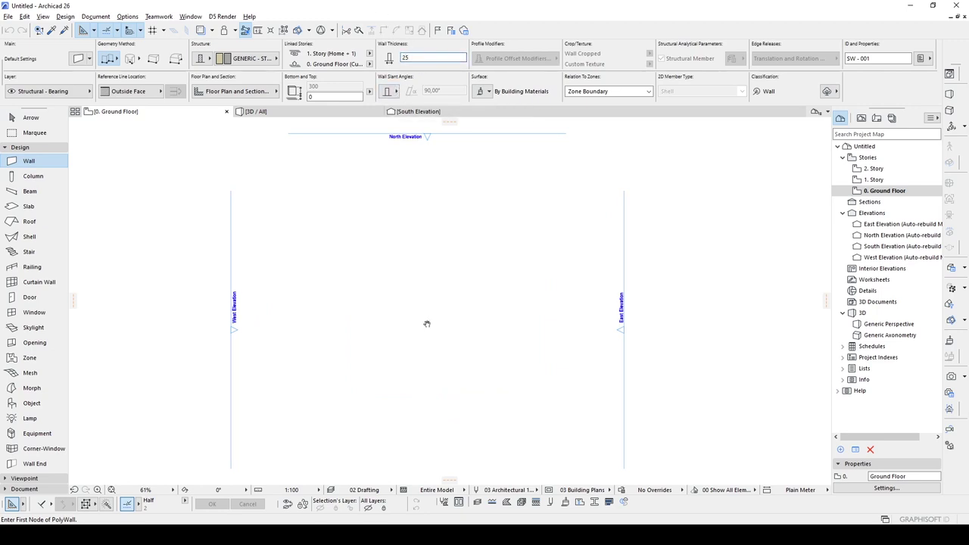
- Start a wall outline on the ground floor with a horizontal segment 1000 cm long
middle_click_drag(353, 314, 382, 316)
left_click(398, 343)
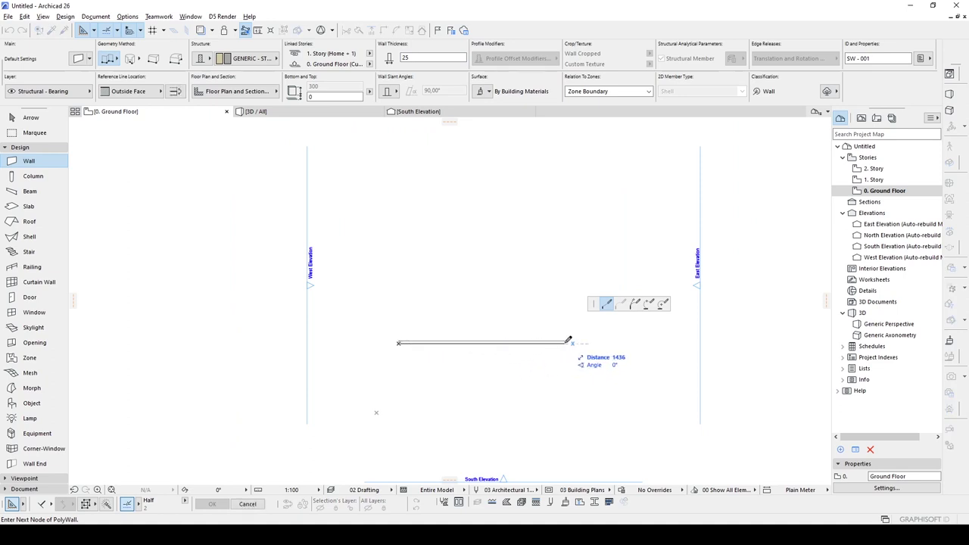
key("Tab")
type("1")
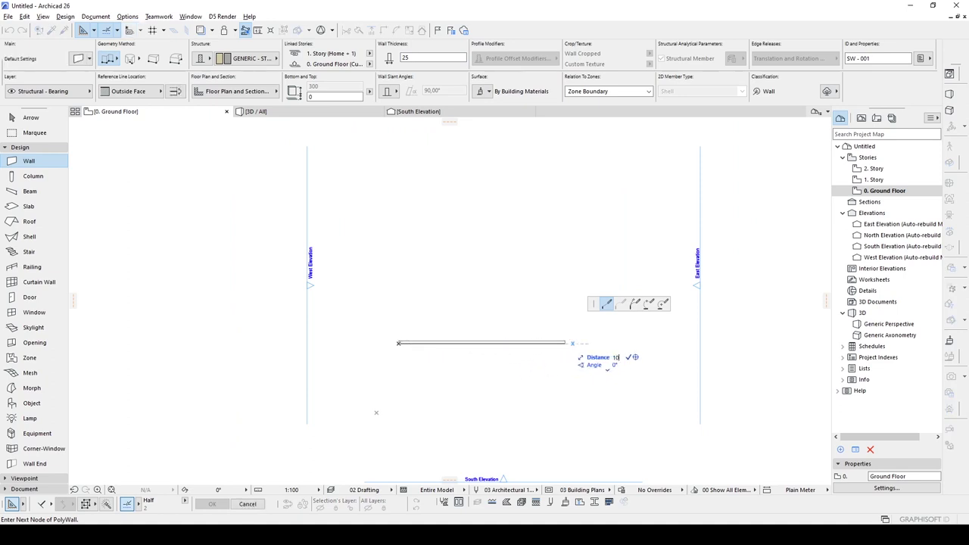
type("000")
key("Return")
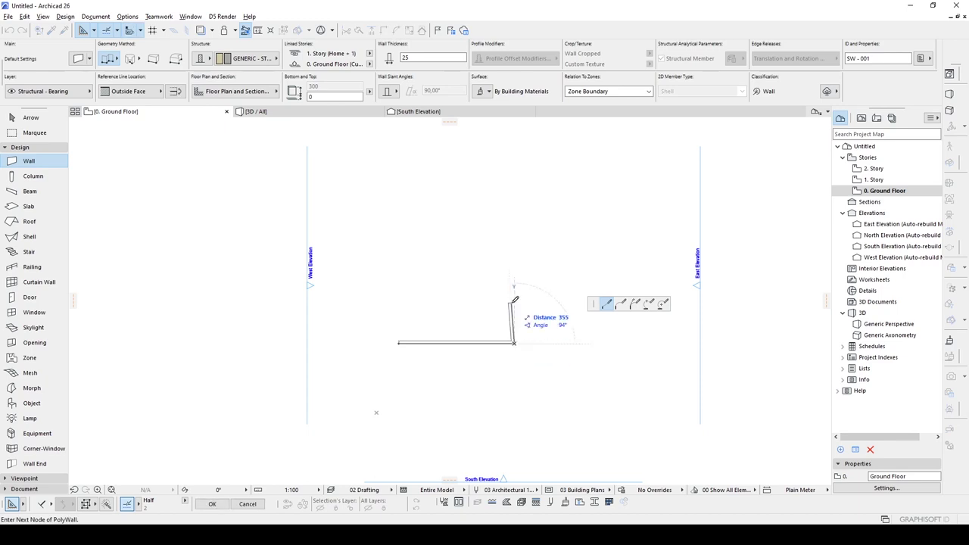
- Continue the outline with a 600 cm segment at 90° and close it into a rectangle of four walls
scroll(516, 300, "up", 2)
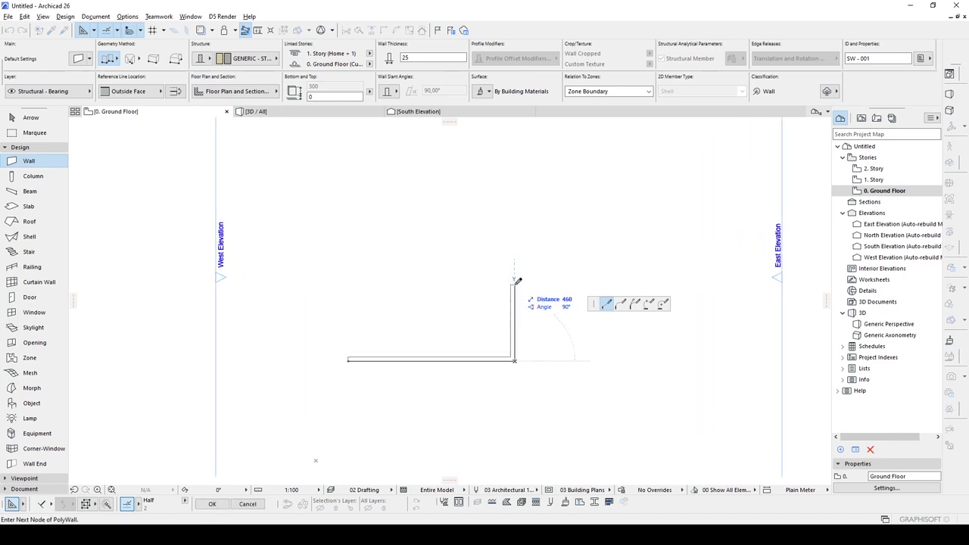
type("4")
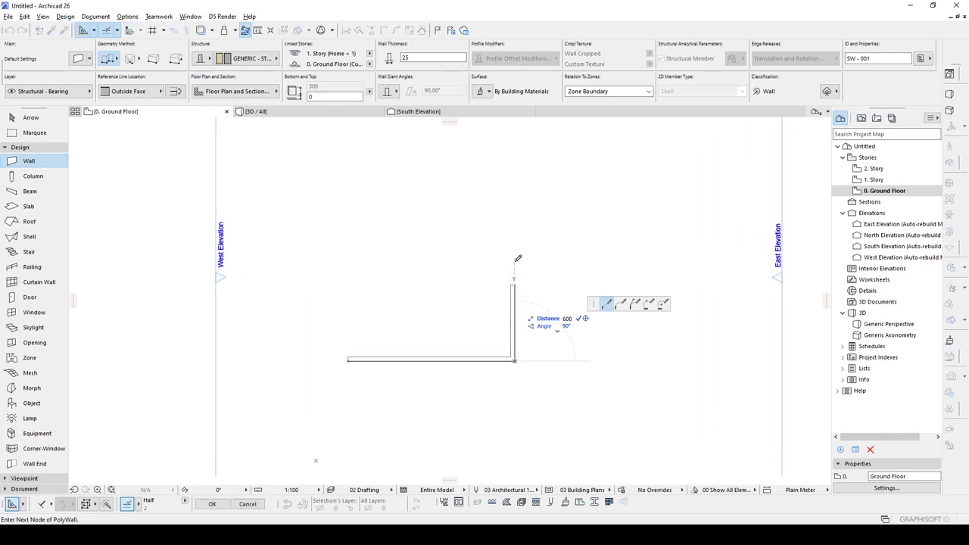
key("Return")
left_click(348, 261)
left_click(349, 359)
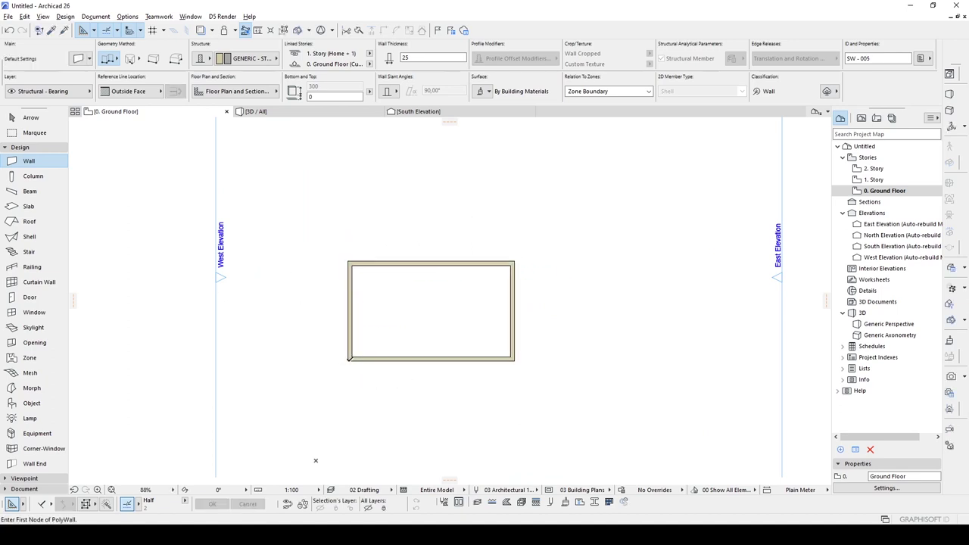
key("Escape")
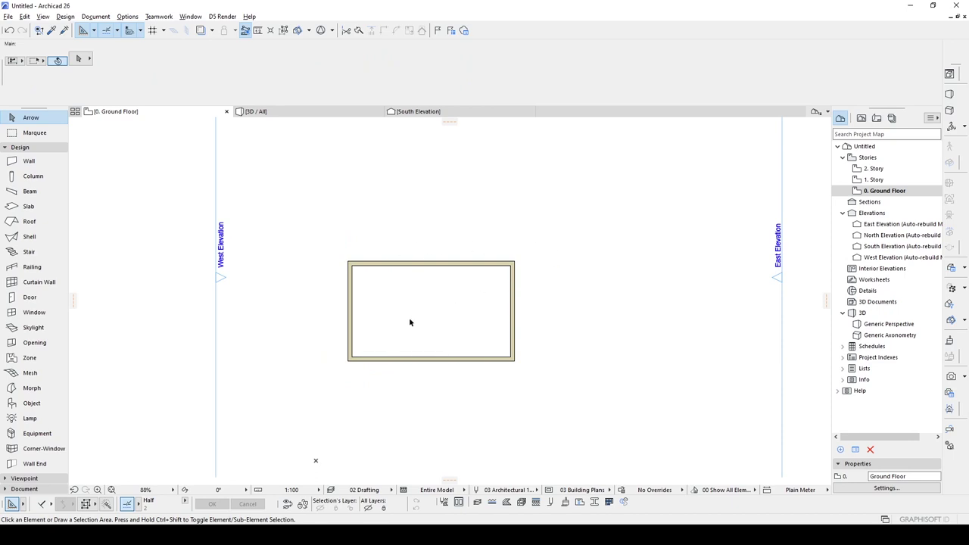
- Select the four grouped walls and turn on Suspend Groups
scroll(435, 310, "up", 1)
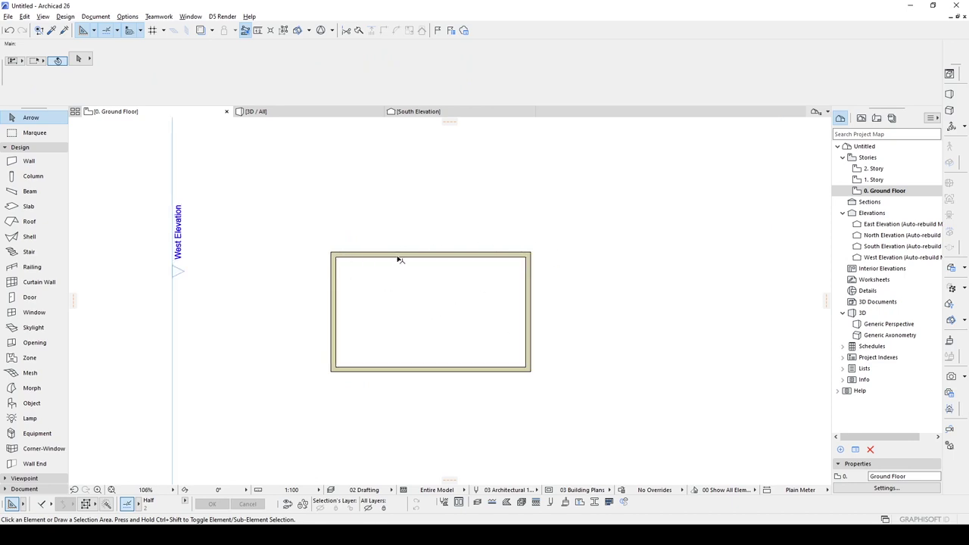
left_click(528, 295)
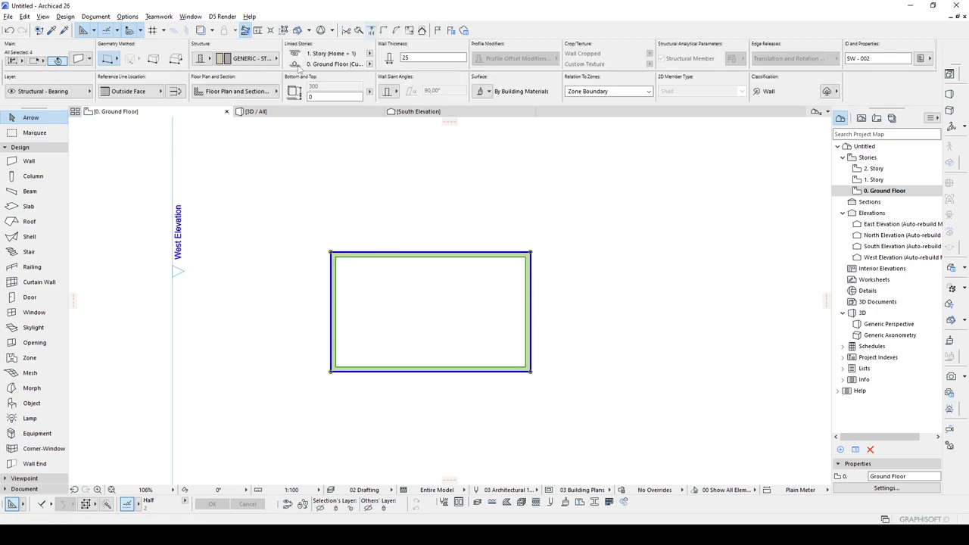
left_click(284, 31)
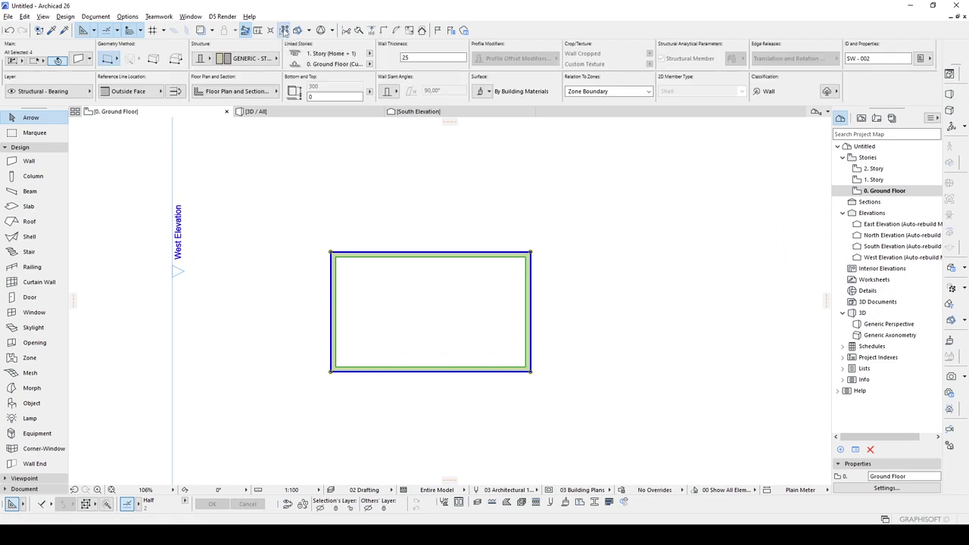
- Try to enlarge the wall rectangle by offsetting its east wall outward freehand, and undo the edit
left_click(531, 272)
mouse_move(522, 239)
middle_mouse_down()
mouse_move(496, 245)
mouse_move(526, 238)
middle_mouse_up()
left_click(494, 260)
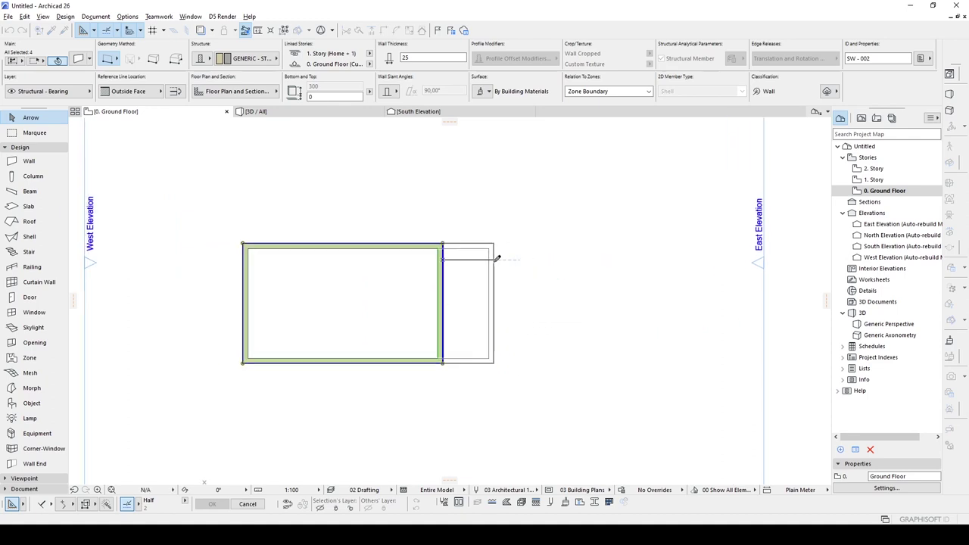
left_click(497, 258)
left_click(462, 243)
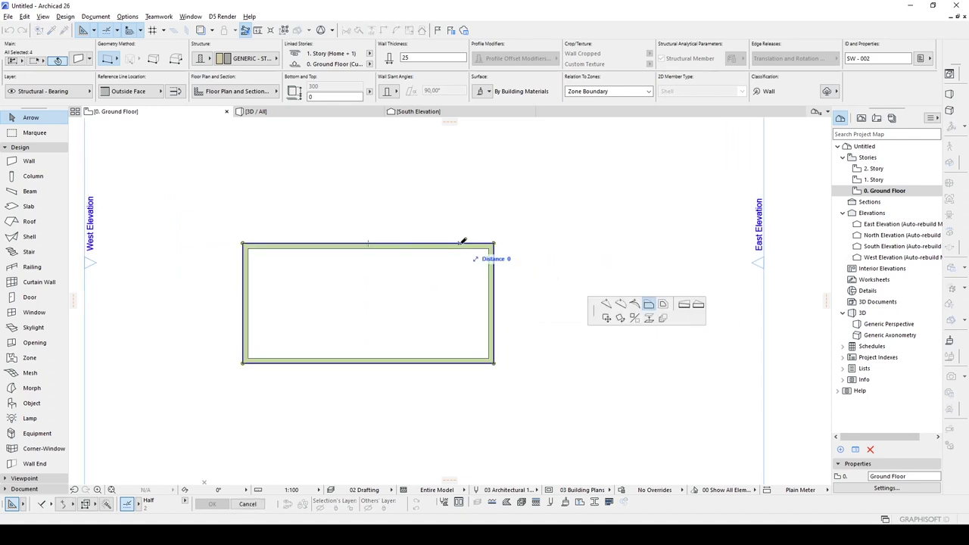
key("Escape")
key("ctrl+z")
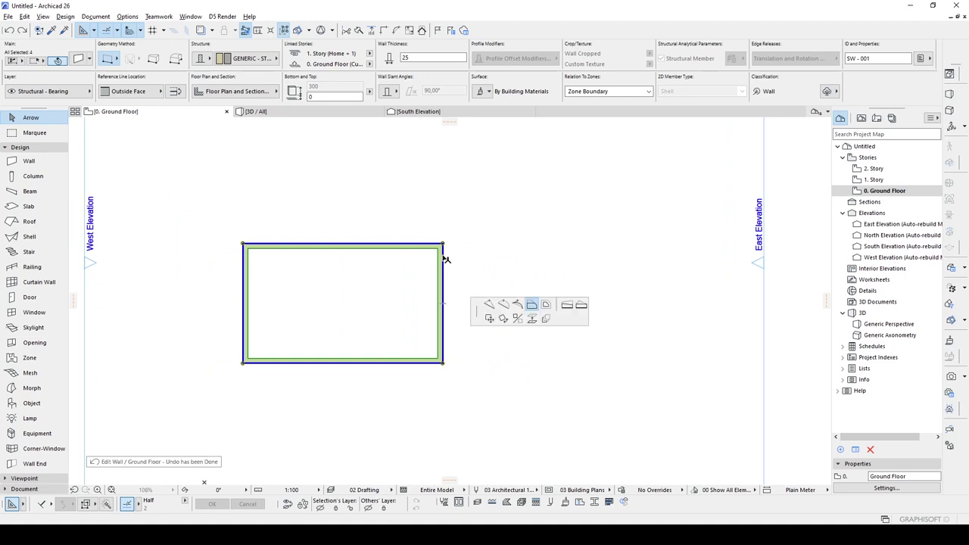
- Offset the east wall of the rectangle outward by 200 cm
left_click(443, 255)
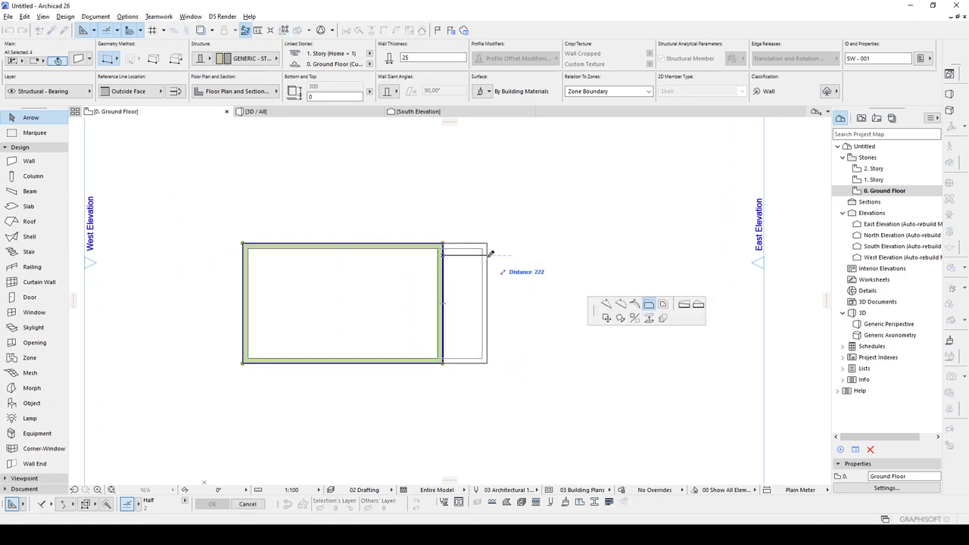
type("200")
key("Return")
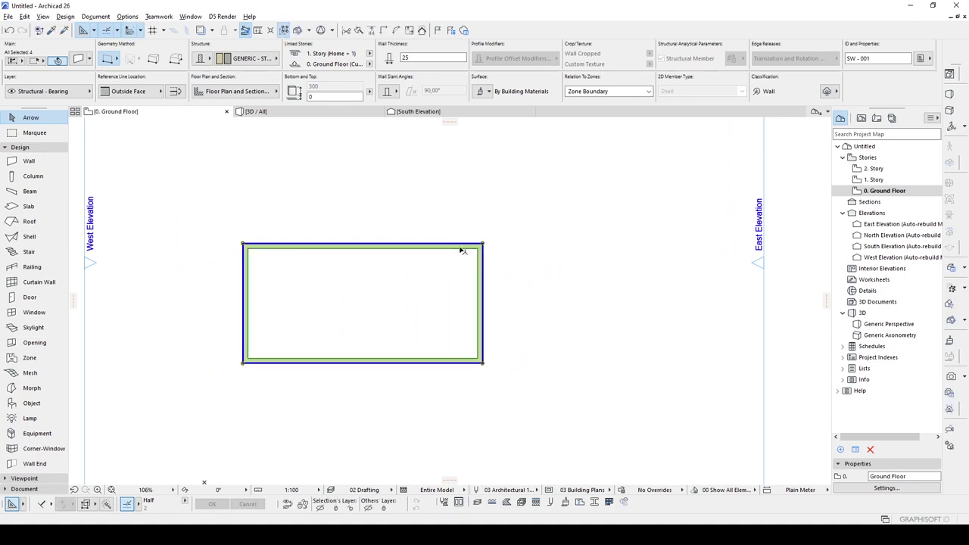
- Offset the north wall of the rectangle outward by 100 cm and deselect the walls
left_click(461, 243)
type("1")
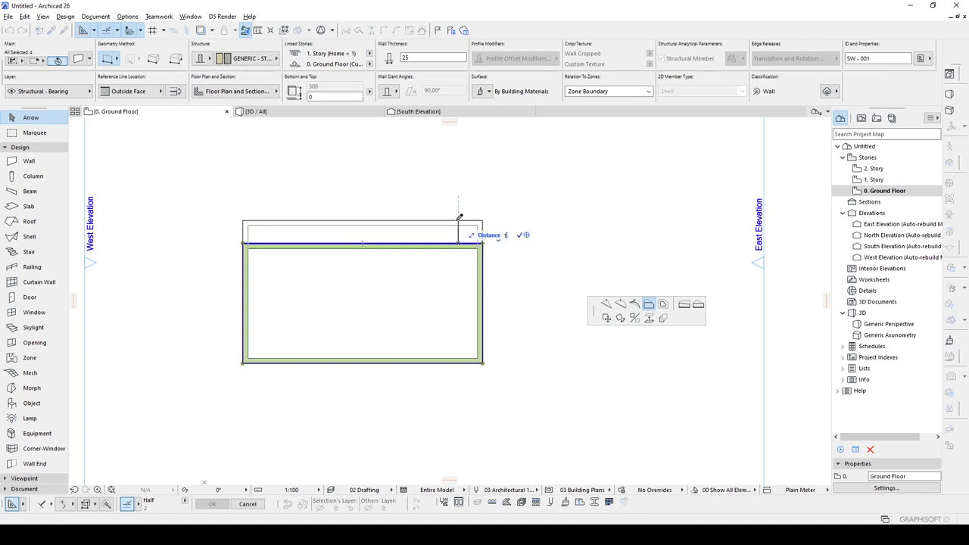
type("00")
key("Return")
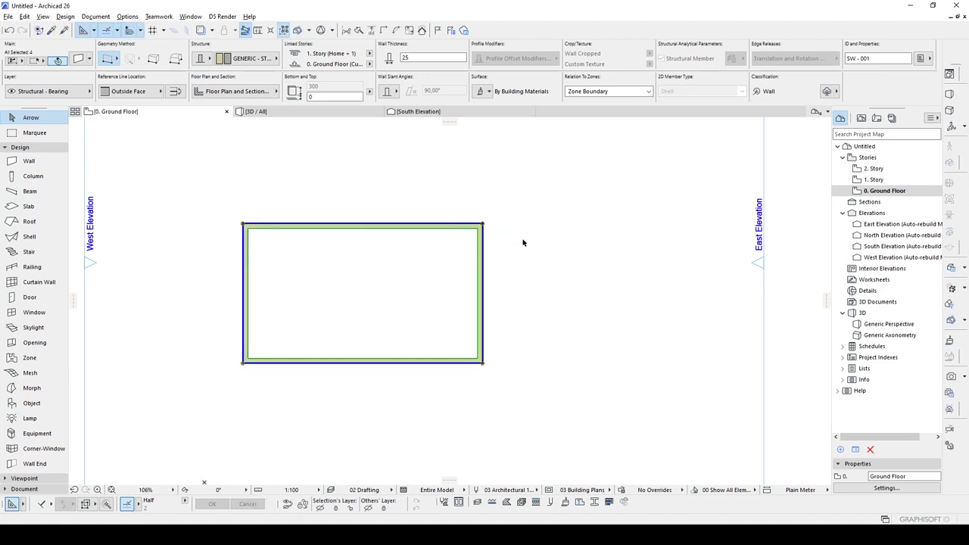
left_click(505, 273)
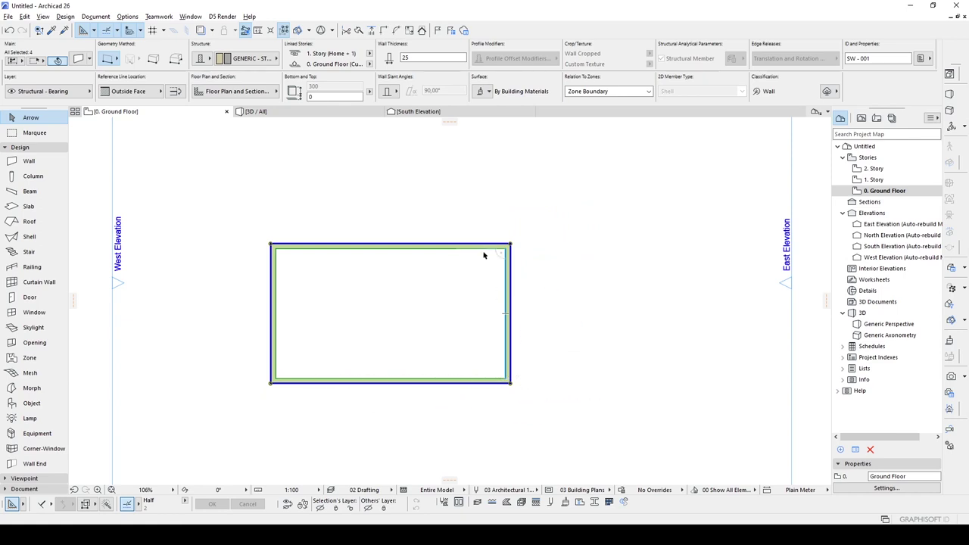
left_click(561, 291)
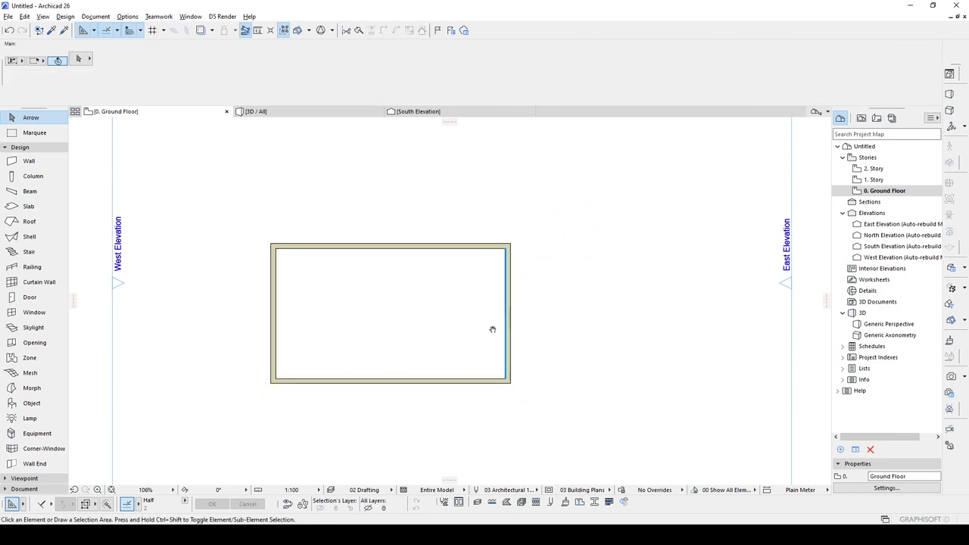
- Set the default door type to Entrance Double Door 26 from the Storefronts 26 library folder
middle_click_drag(492, 329, 563, 306)
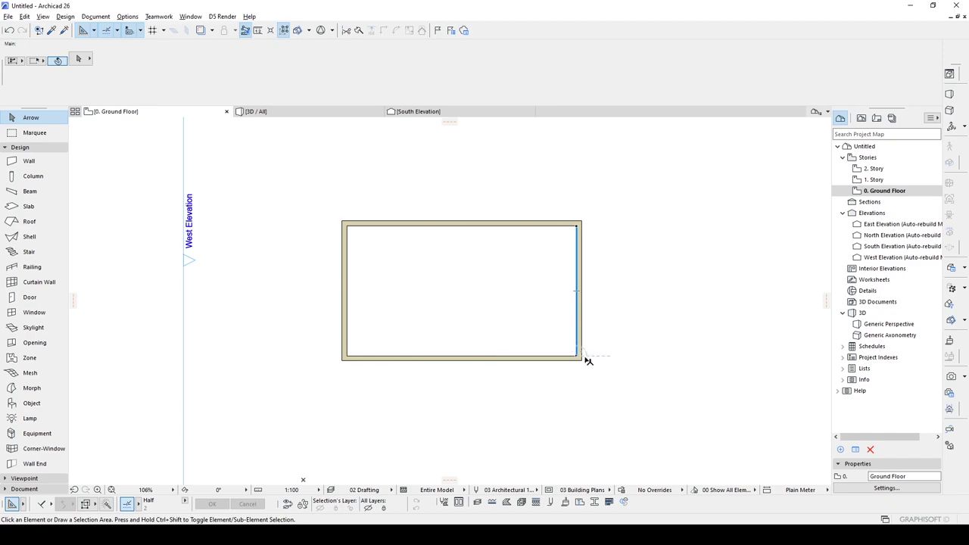
left_click(30, 297)
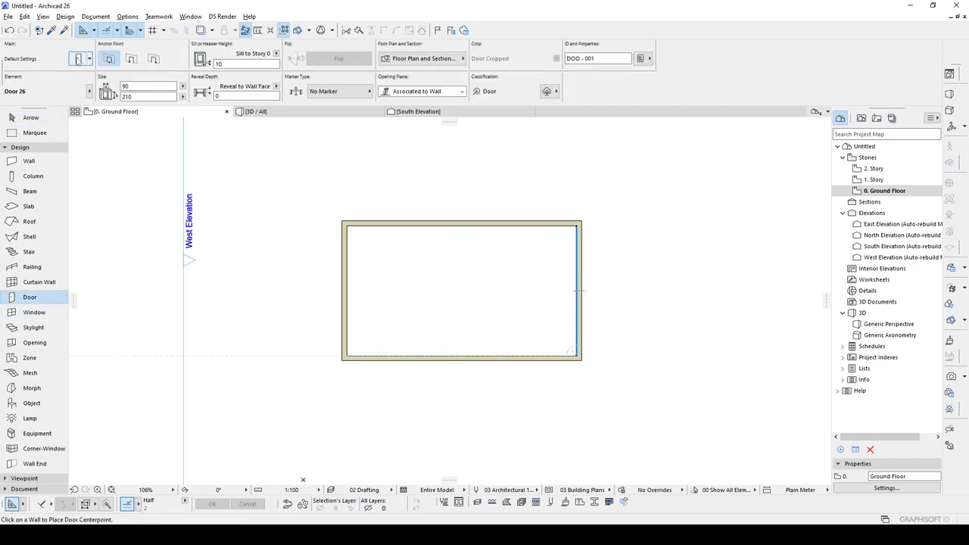
left_click(78, 60)
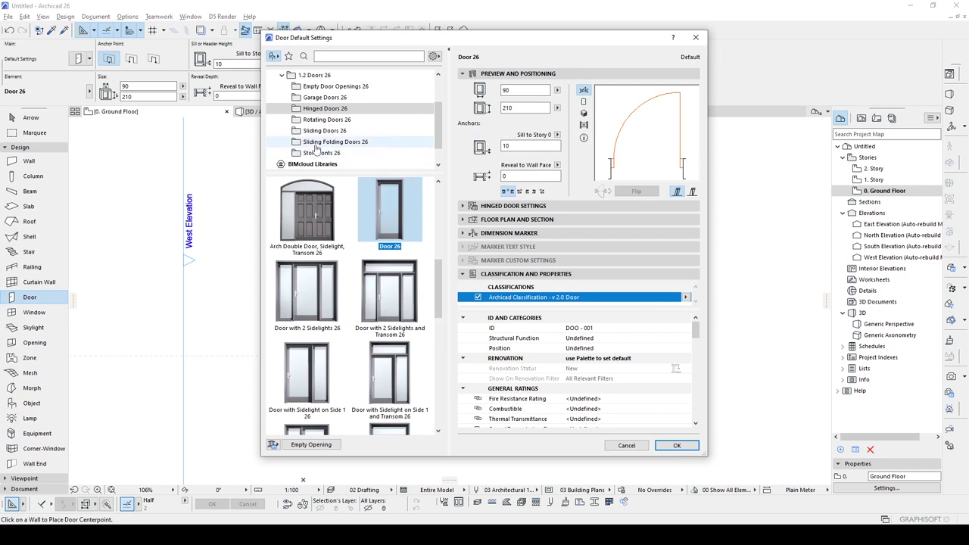
left_click(321, 153)
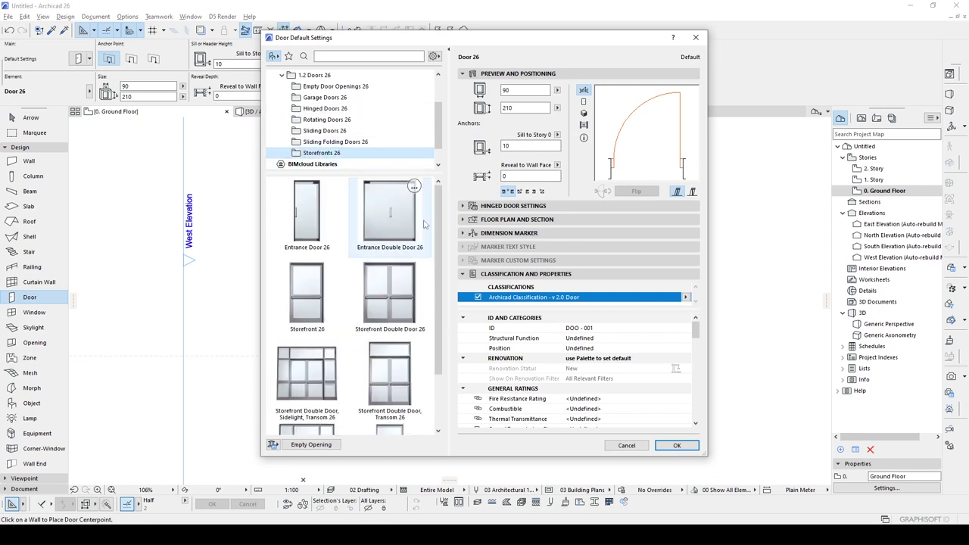
left_click_drag(438, 230, 450, 189)
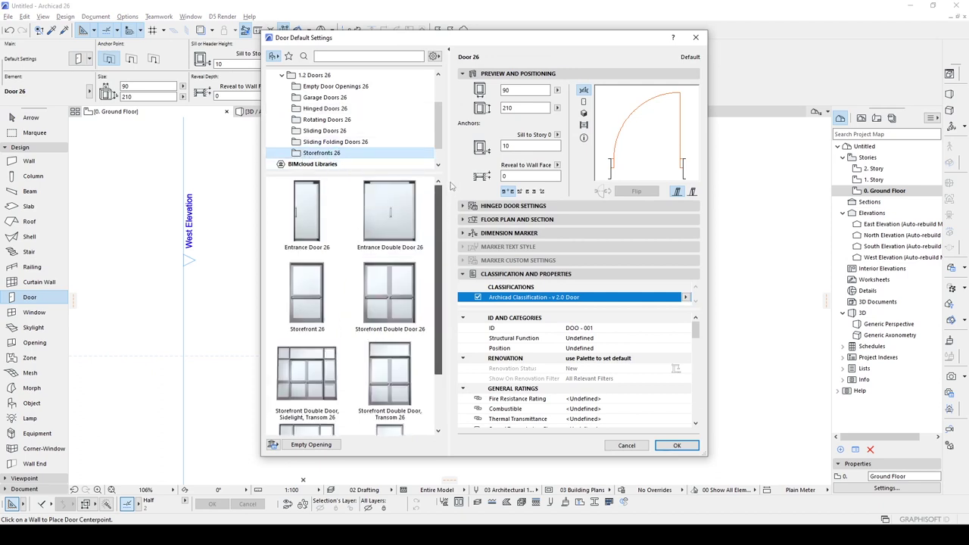
left_click(384, 217)
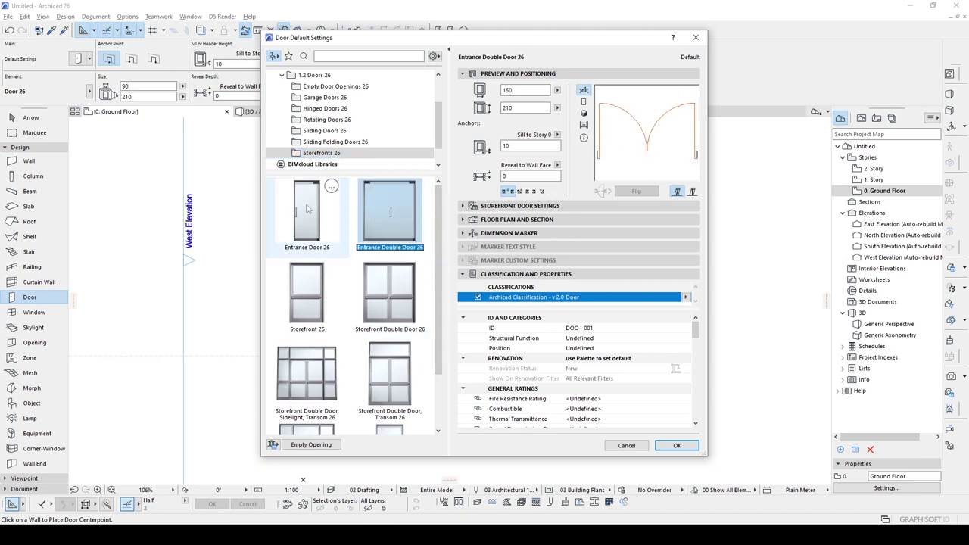
- Set the double door's leaf to Style 5 in the storefront door settings and accept the defaults
left_click(479, 207)
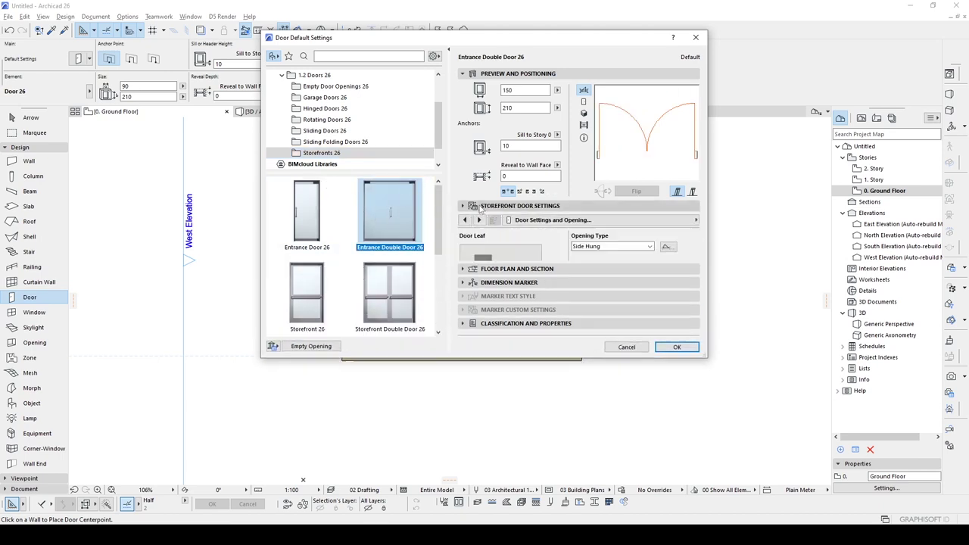
left_click(479, 206)
left_click(501, 283)
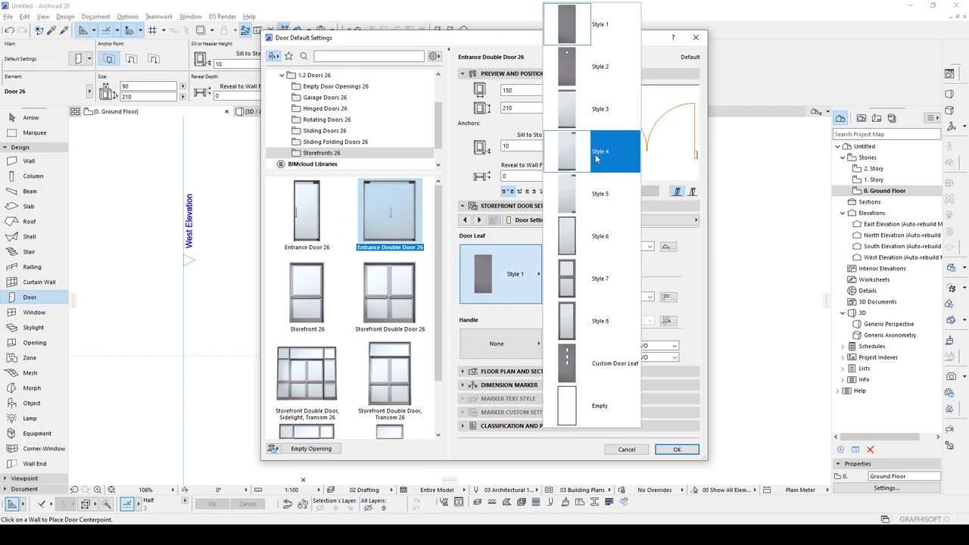
left_click(598, 195)
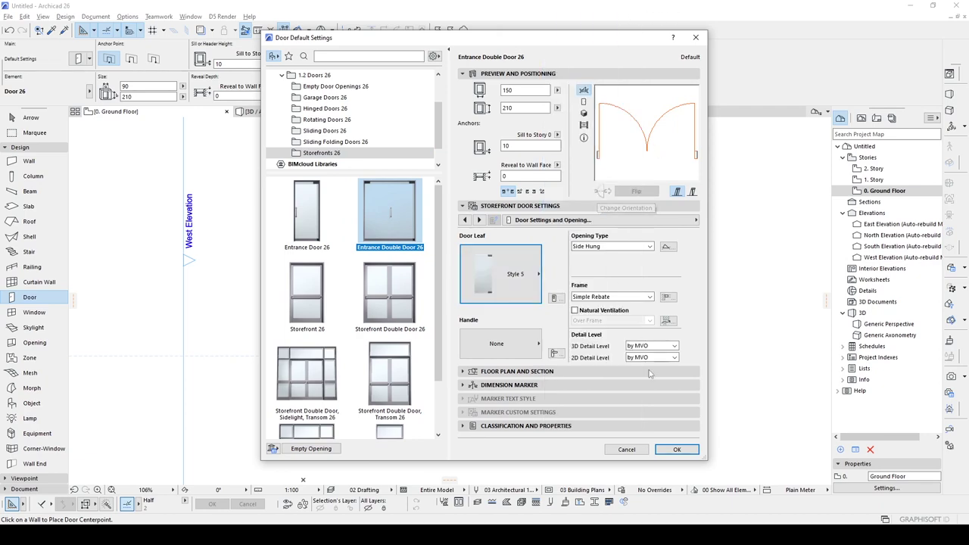
left_click(677, 448)
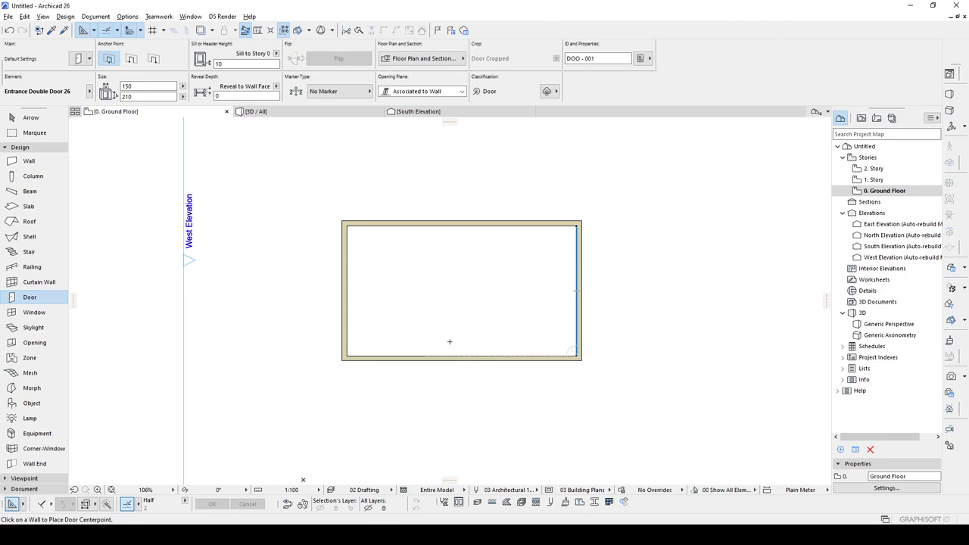
- Place the entrance double door in the south wall near the building's southeast corner
scroll(545, 340, "up", 4)
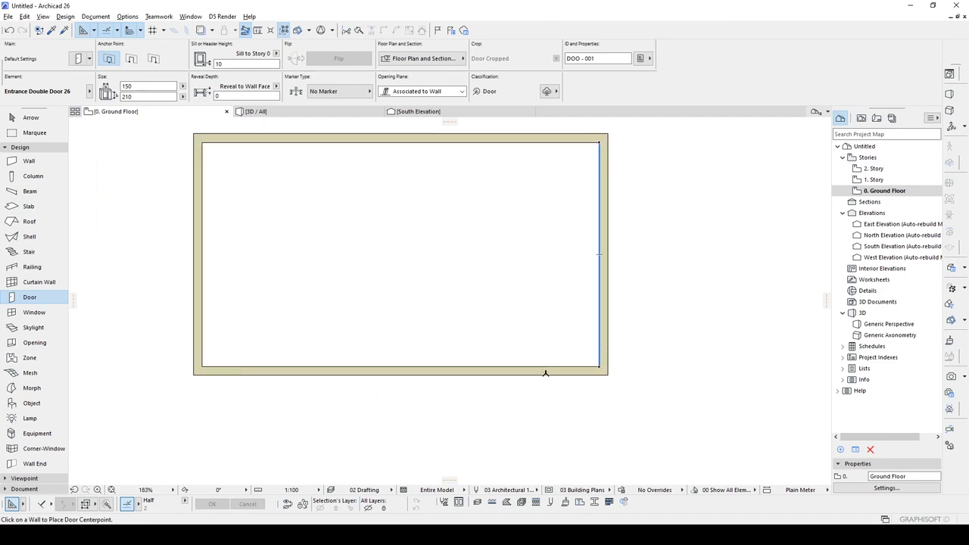
left_click(538, 376)
left_click(640, 277)
scroll(502, 261, "down", 4)
scroll(502, 264, "down", 2)
middle_click_drag(400, 278, 452, 305)
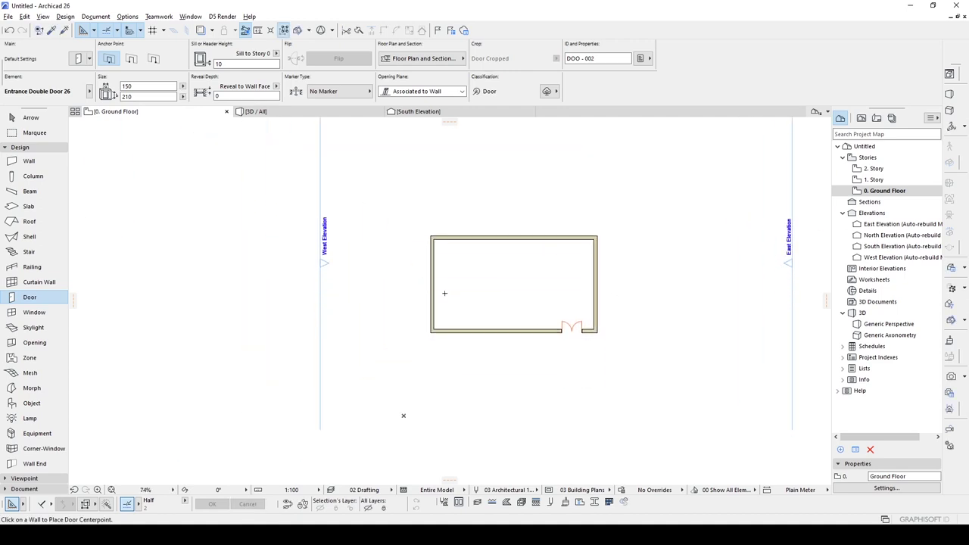
key("Escape")
- Select the double door in the 3D view and set its sill height to 0
key("F3")
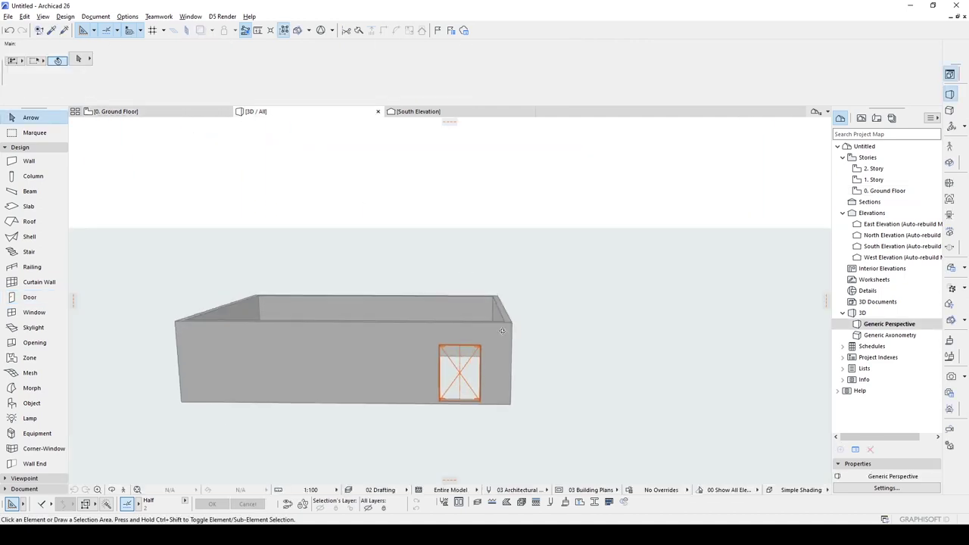
left_click(409, 376)
left_click(238, 65)
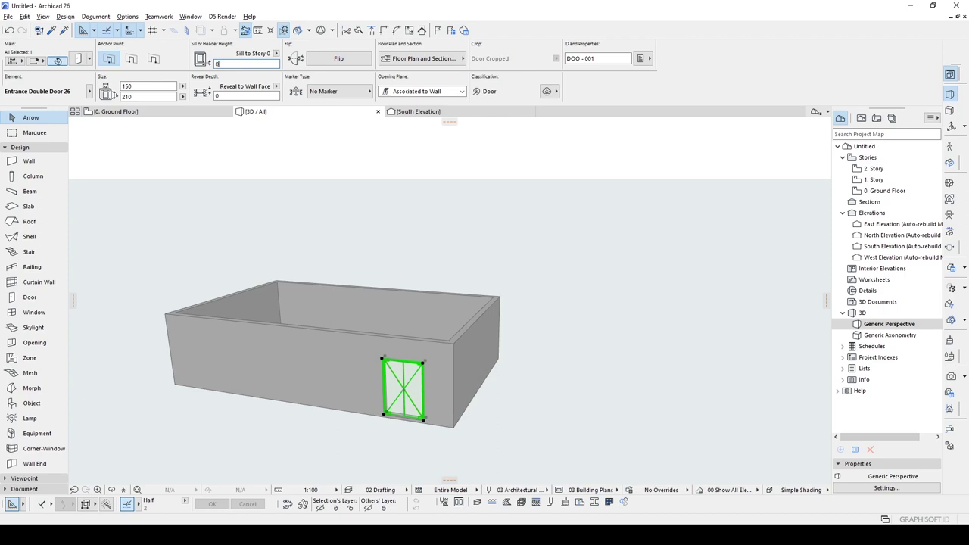
key("Return")
middle_click_drag(418, 336, 424, 332)
key("Escape")
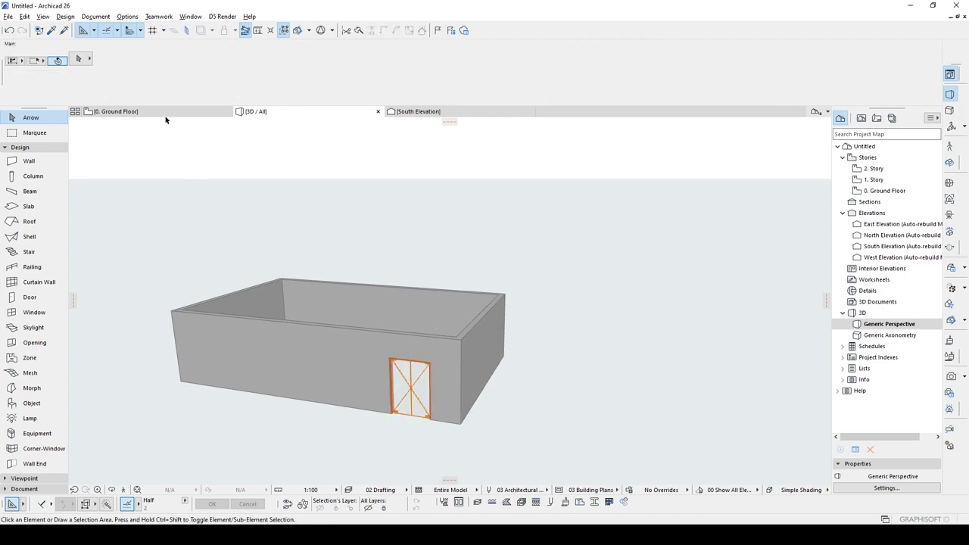
- Return to the ground floor plan and choose Storefront Window 26 from Storefronts 26 as the default window
left_click(168, 114)
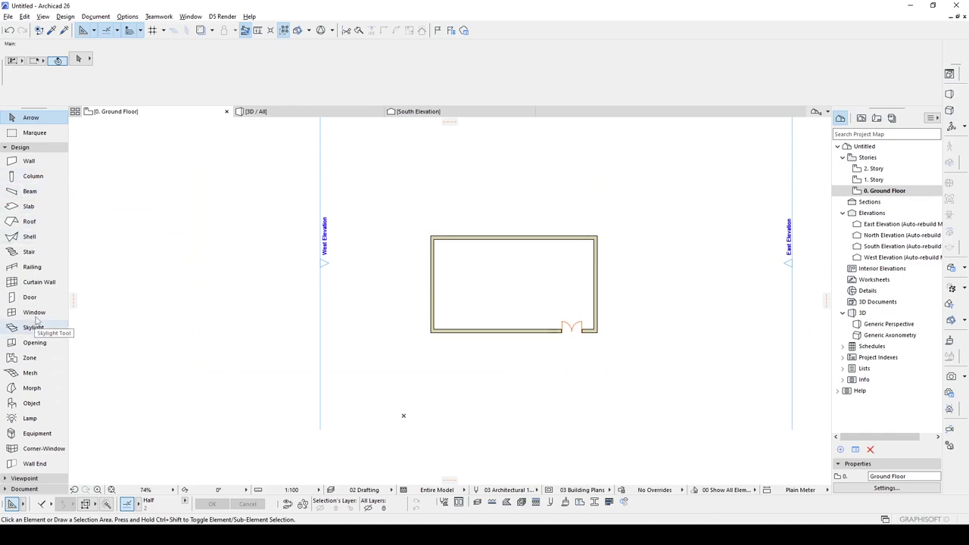
left_click(34, 312)
left_click(80, 58)
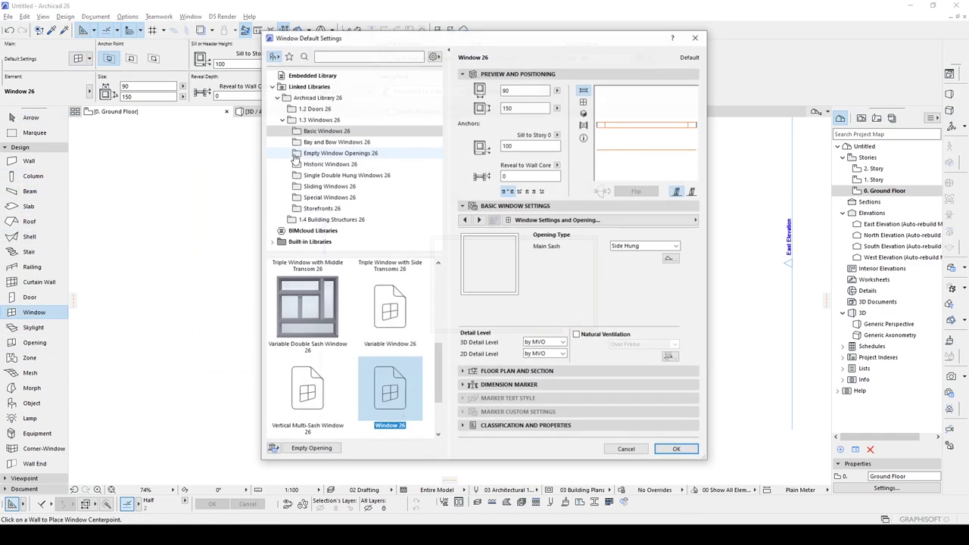
left_click_drag(435, 382, 433, 409)
left_click(316, 209)
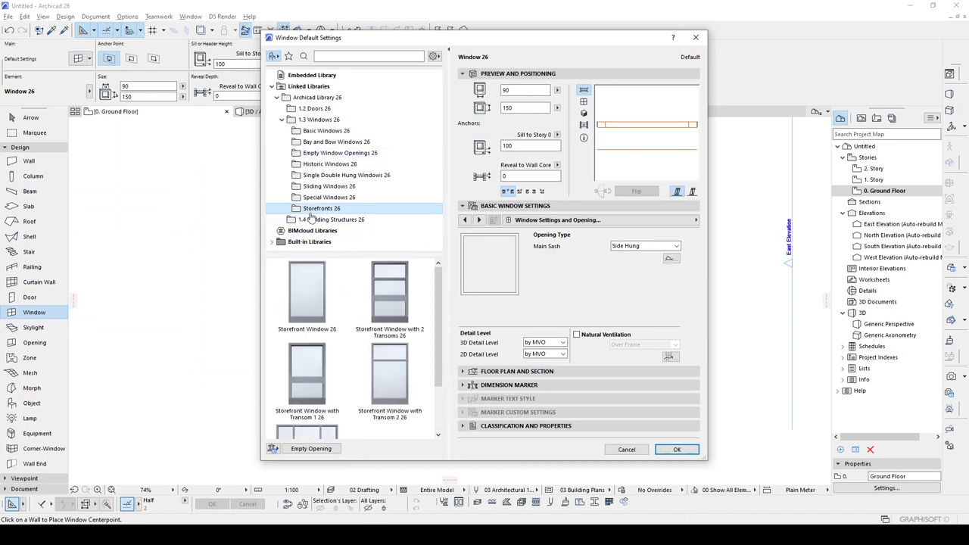
left_click(307, 303)
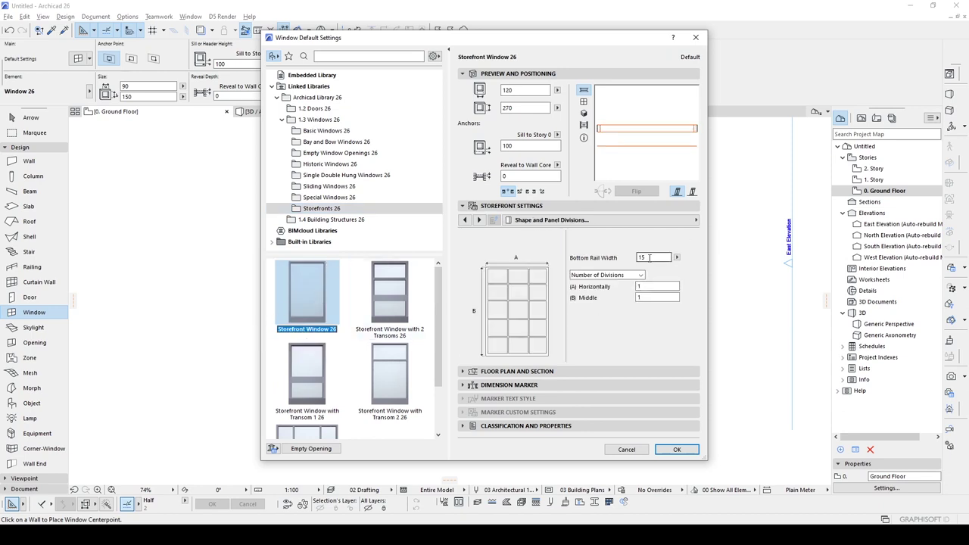
- Set the storefront window's width to 500 cm with 5 horizontal divisions and accept the settings
left_click_drag(521, 89, 459, 89)
left_click(546, 106)
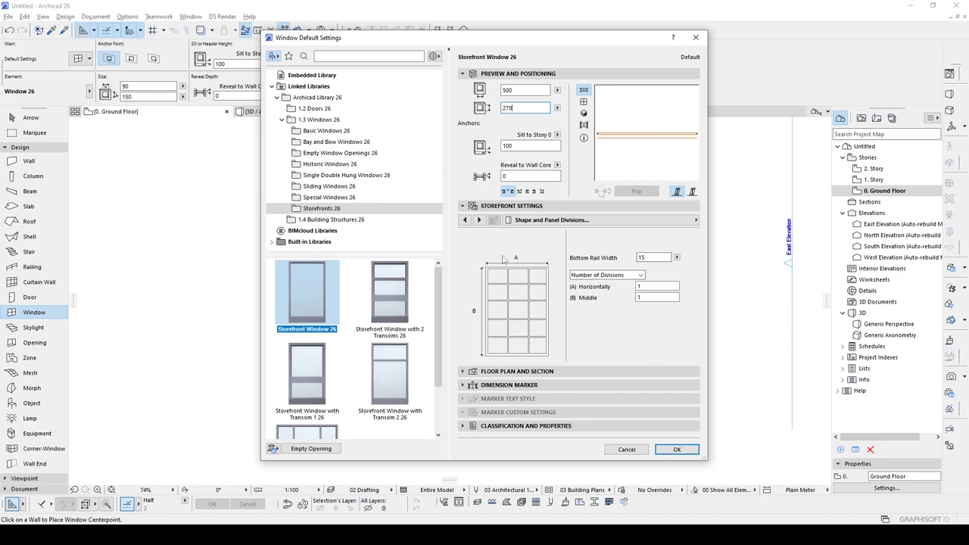
left_click(649, 286)
type("5")
key("Tab")
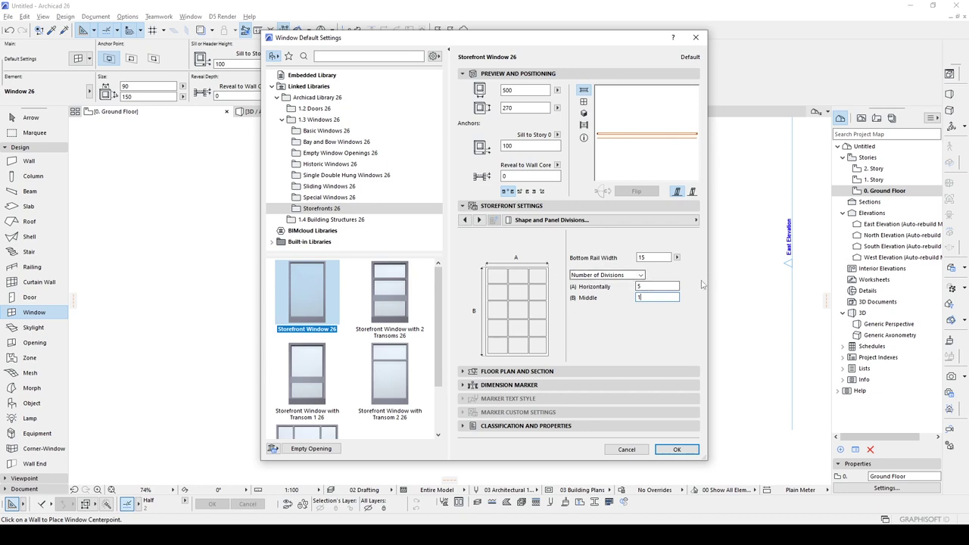
left_click(675, 450)
- Place the storefront window in the south wall, west of the double door
scroll(497, 320, "up", 2)
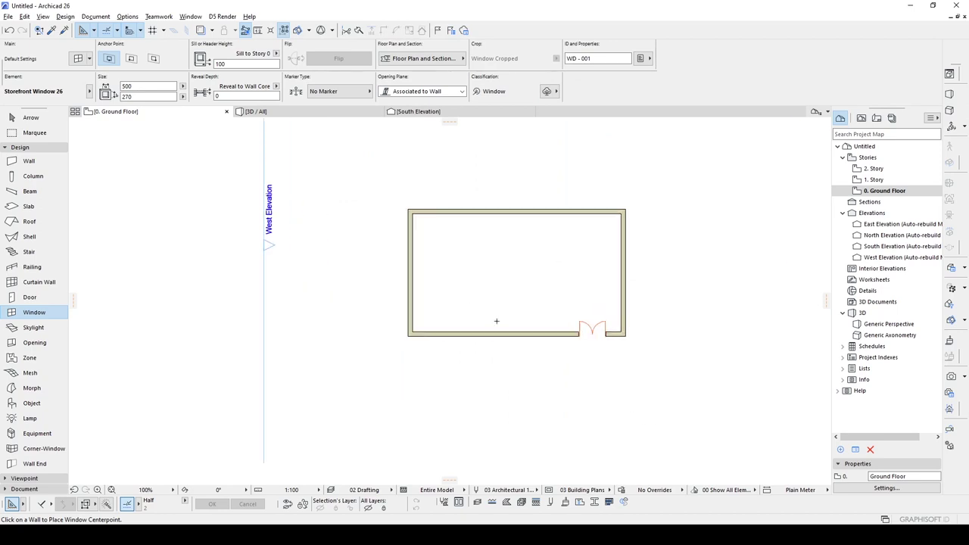
scroll(497, 321, "up", 3)
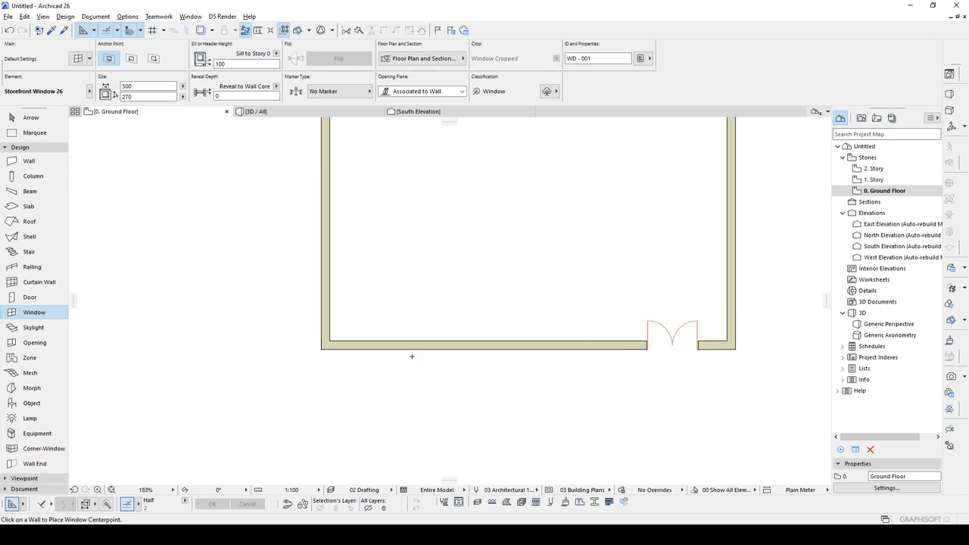
left_click(513, 350)
key("Escape")
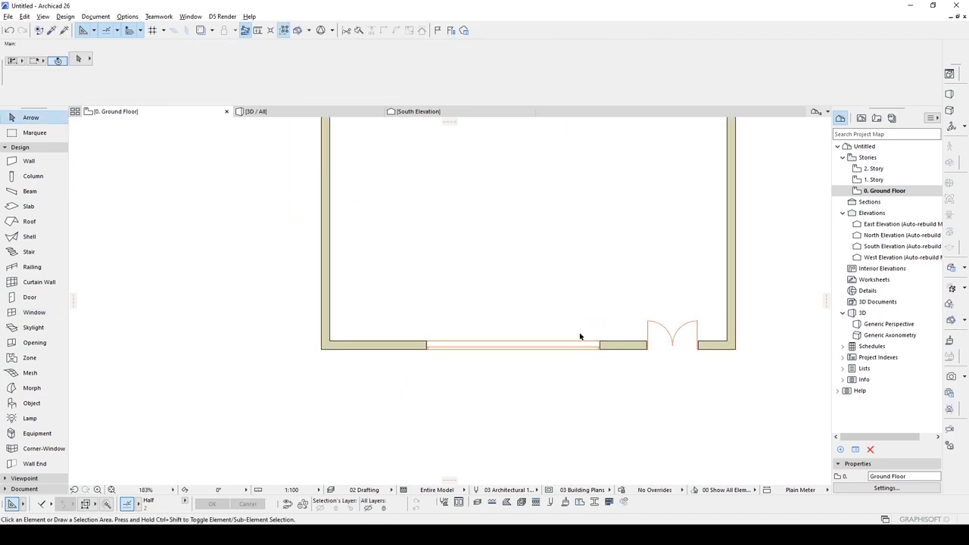
- Move the storefront window east along the south wall until its corner meets the double door's edge, and deselect it
scroll(580, 338, "down", 2)
scroll(525, 365, "up", 3)
left_click(527, 368)
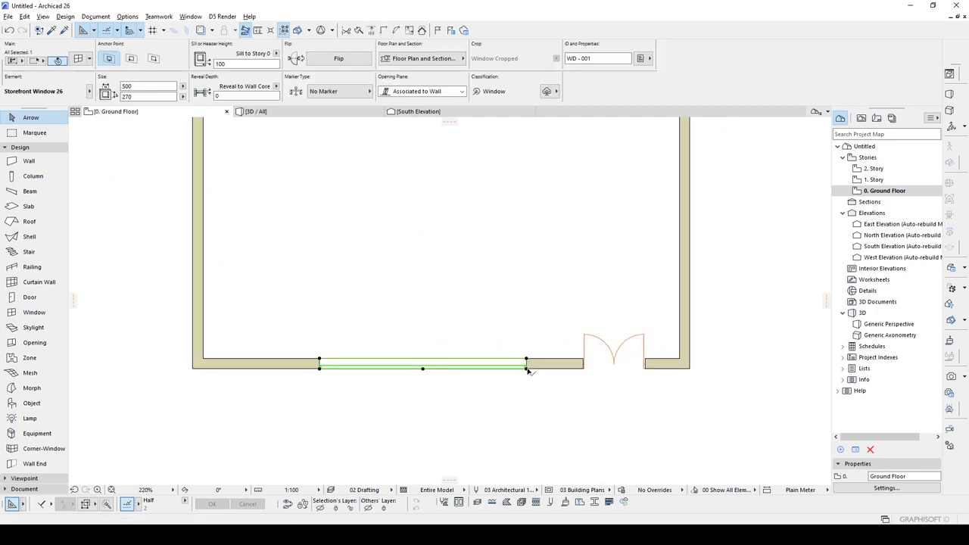
key("ctrl+d")
left_click(526, 369)
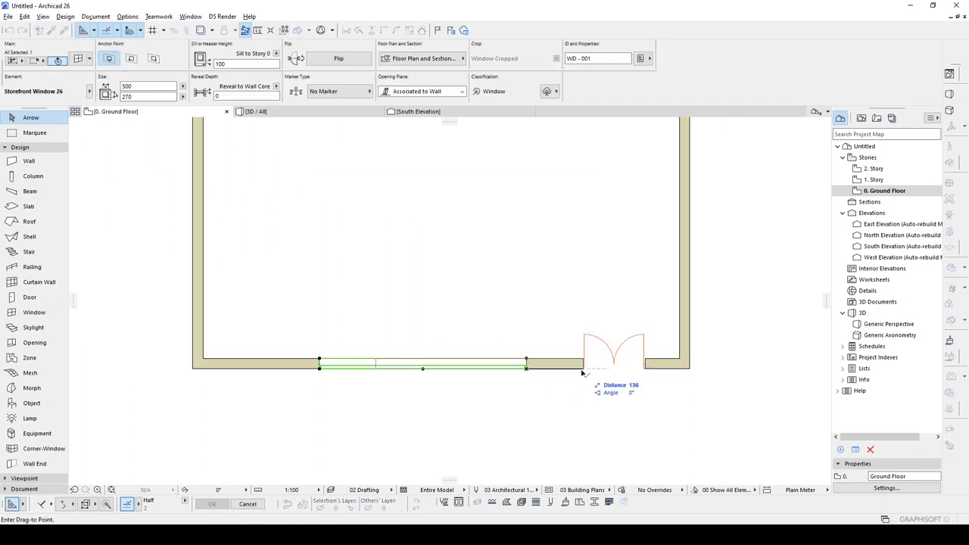
left_click(582, 372)
scroll(578, 326, "down", 5)
scroll(583, 331, "up", 4)
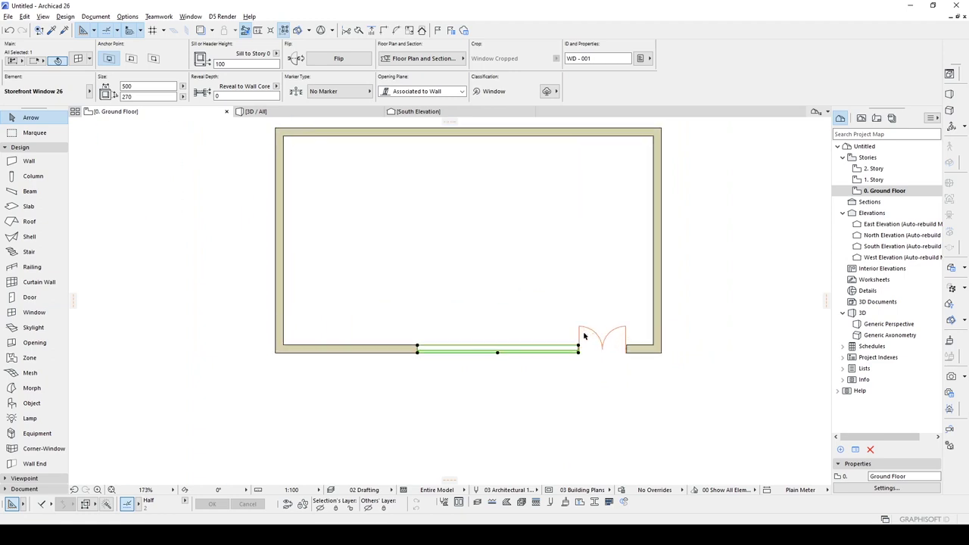
left_click(538, 365)
- Select the storefront window in the 3D view and set its sill height to 0
key("F3")
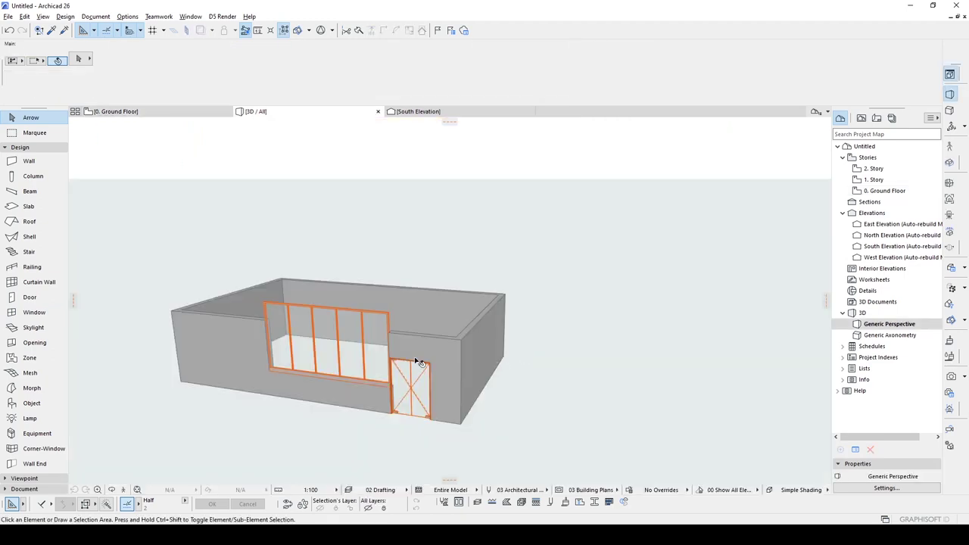
left_click(321, 317)
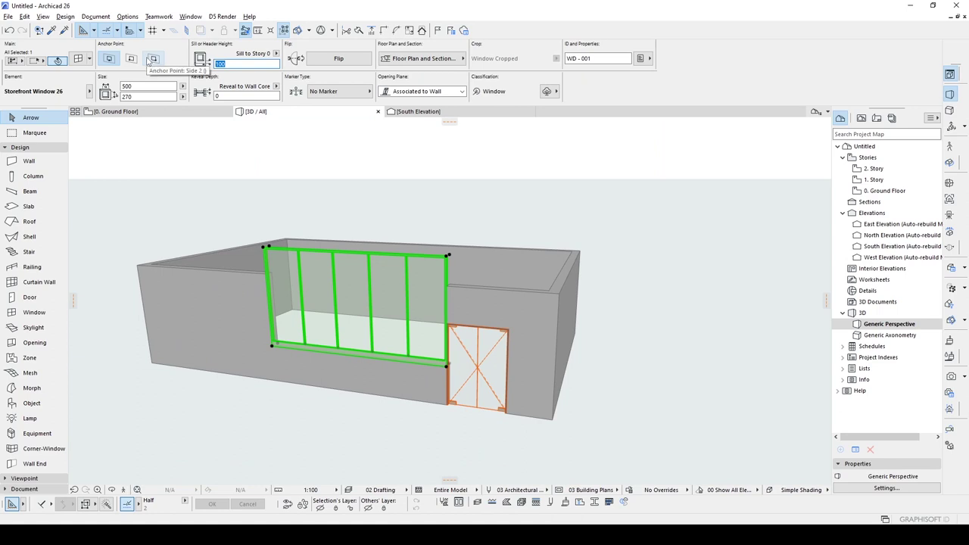
key("Return")
middle_click_drag(384, 381, 401, 355, "shift")
key("Escape")
- Change the entrance door in the south wall to the Storefront Double Door, Transom 26 type
scroll(338, 291, "down", 2)
middle_click_drag(338, 291, 519, 293)
middle_click_drag(519, 294, 413, 333, "shift")
left_click_drag(518, 368, 499, 306)
left_click(529, 331)
middle_click_drag(569, 339, 584, 330, "shift")
left_click(612, 324)
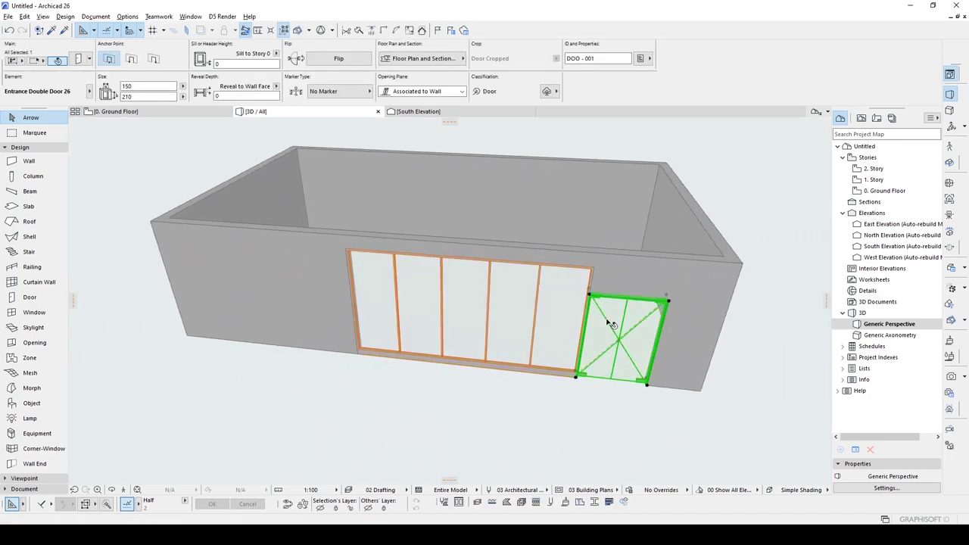
double_click(592, 319)
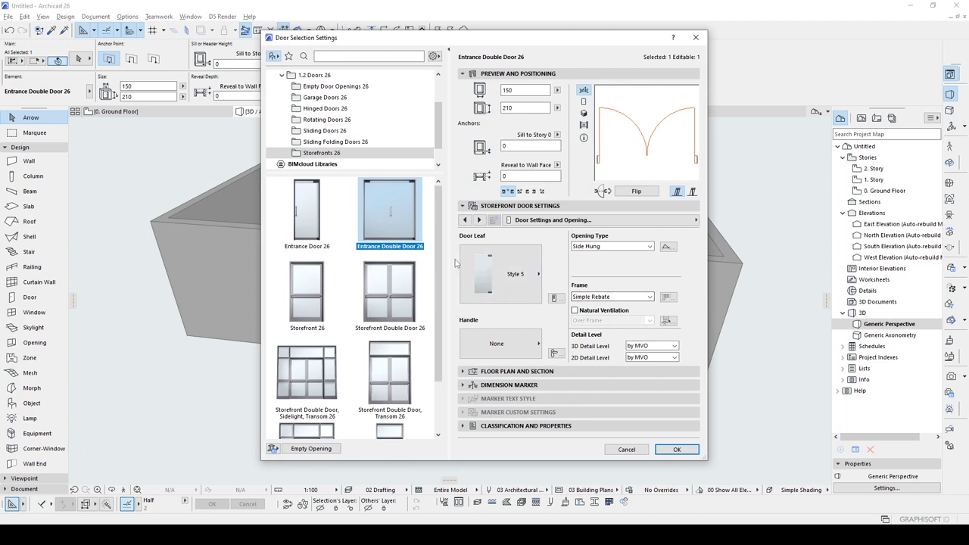
scroll(439, 248, "down", 2)
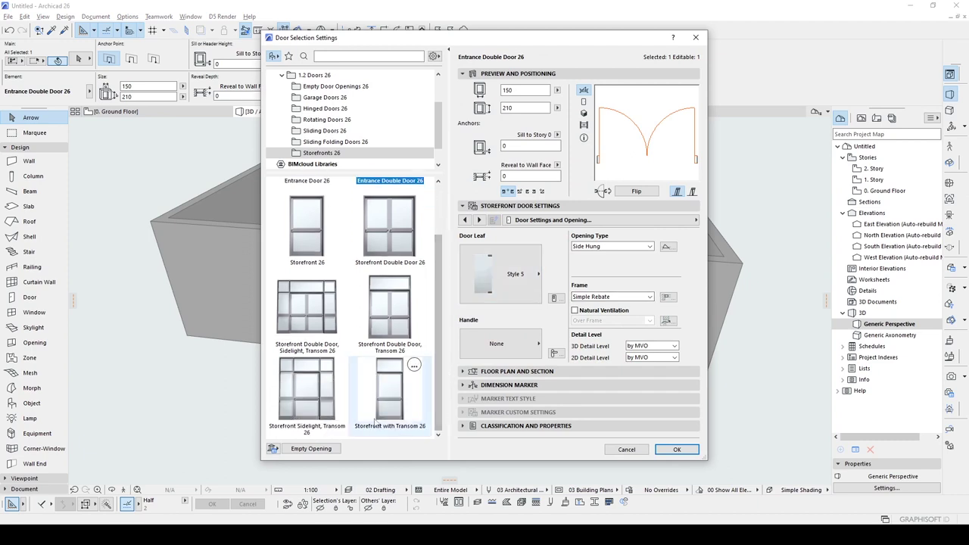
left_click(390, 399)
scroll(369, 392, "up", 2)
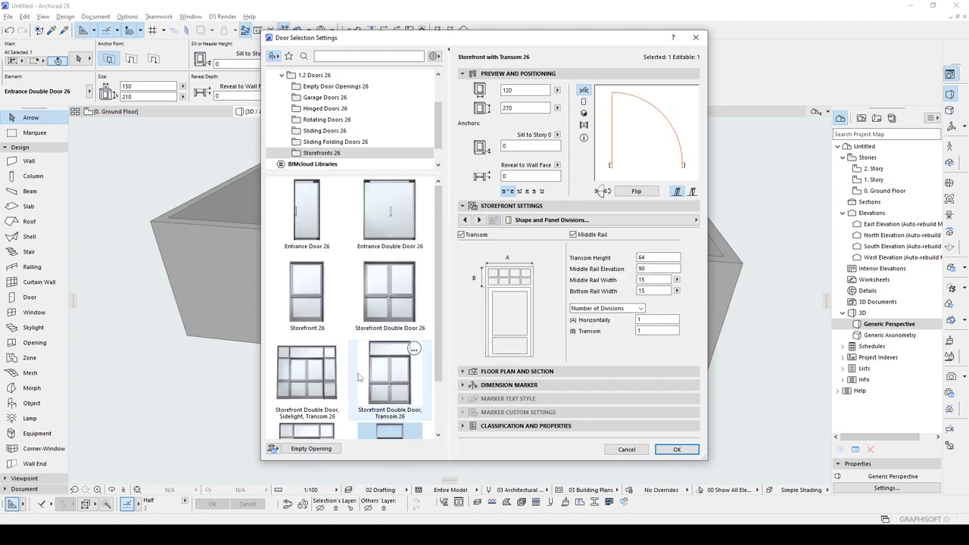
left_click(389, 373)
left_click(677, 448)
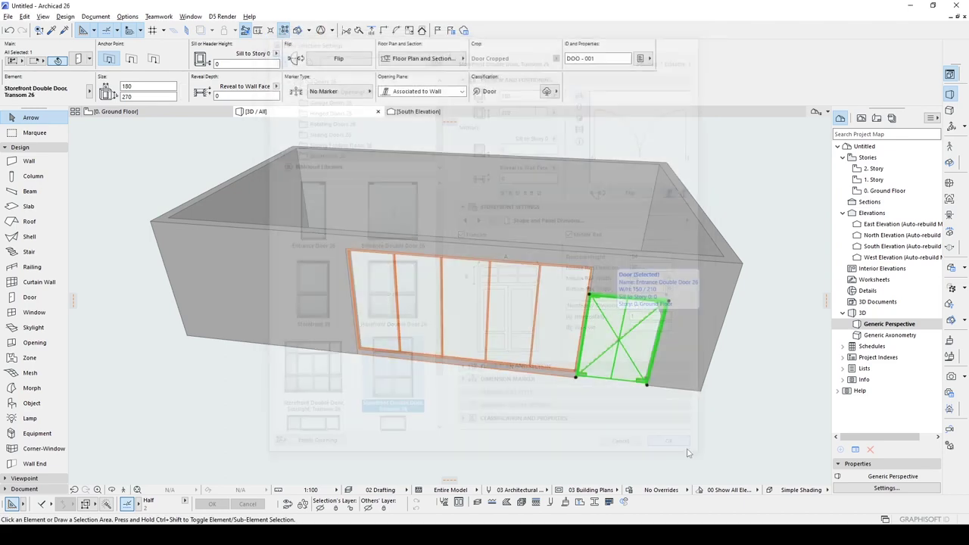
- Move the storefront window slightly west so its corner lines up with the edge of the replaced door
left_click(583, 394)
key("ctrl+d")
left_click(578, 392)
left_click(572, 392)
scroll(491, 371, "up", 3)
middle_click_drag(490, 372, 301, 340, "shift")
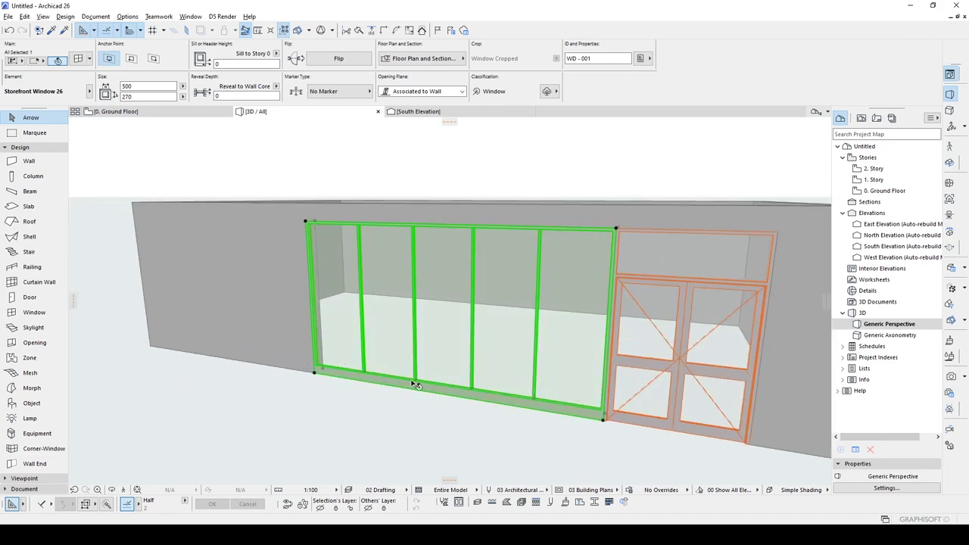
- Set the storefront window's bottom rail width to 5 in its settings and apply the change
double_click(446, 392)
left_click_drag(492, 41, 268, 38)
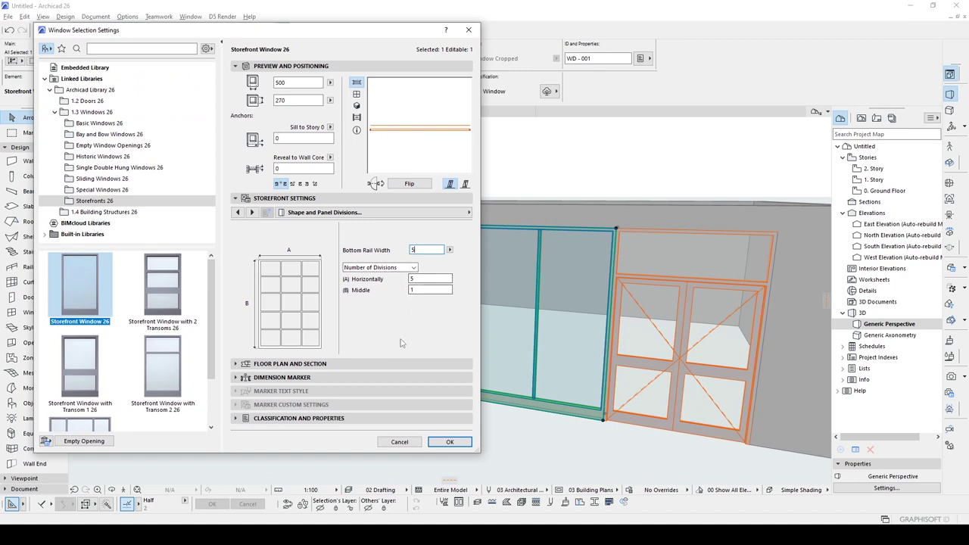
left_click(450, 444)
- Select the storefront window in the south wall and set its width to 750
middle_click_drag(465, 443, 426, 340, "shift")
left_click(404, 335)
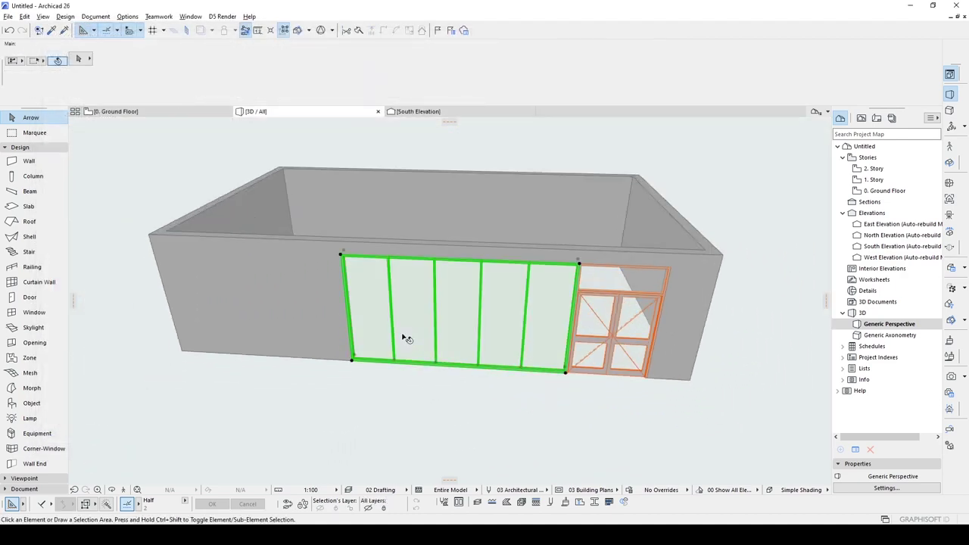
middle_click_drag(325, 331, 520, 372, "shift")
scroll(424, 288, "up", 3)
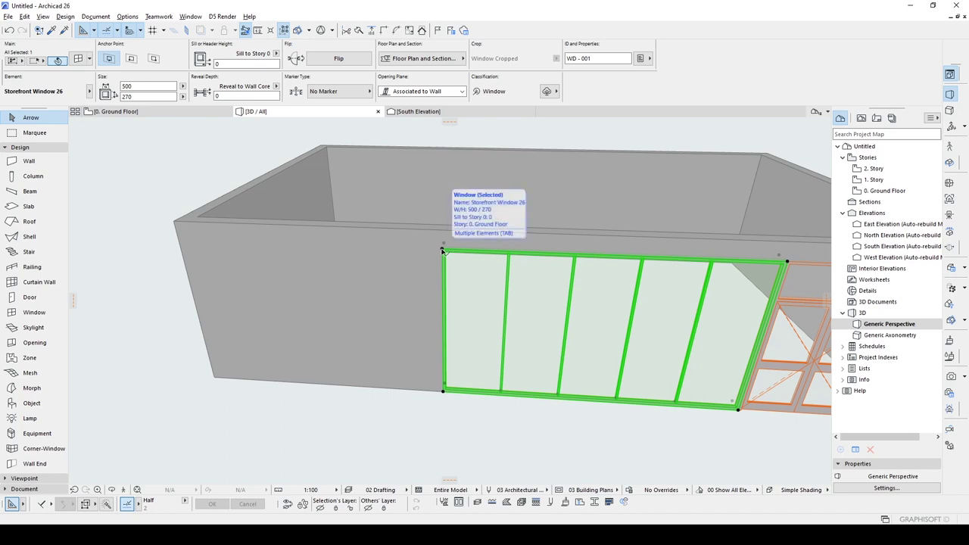
left_click(443, 250)
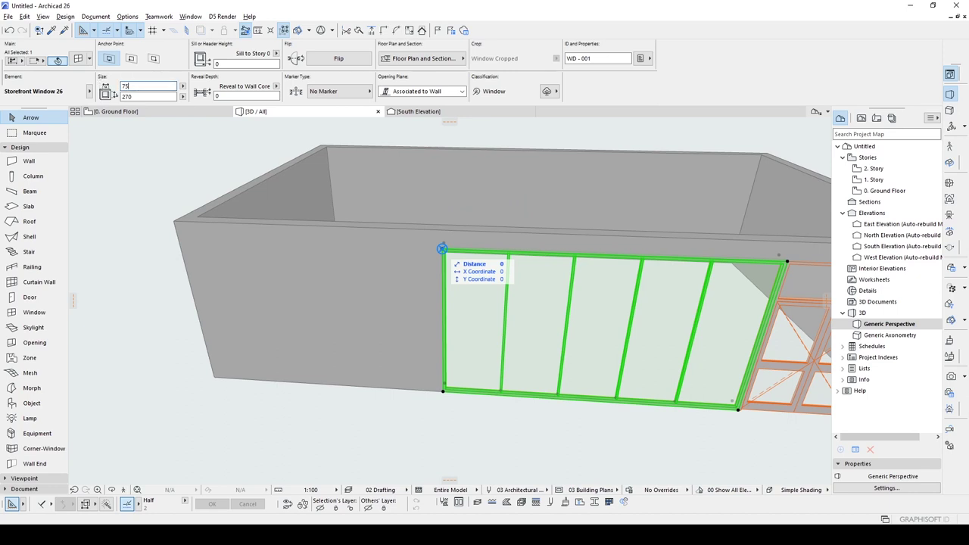
type("750")
key("Return")
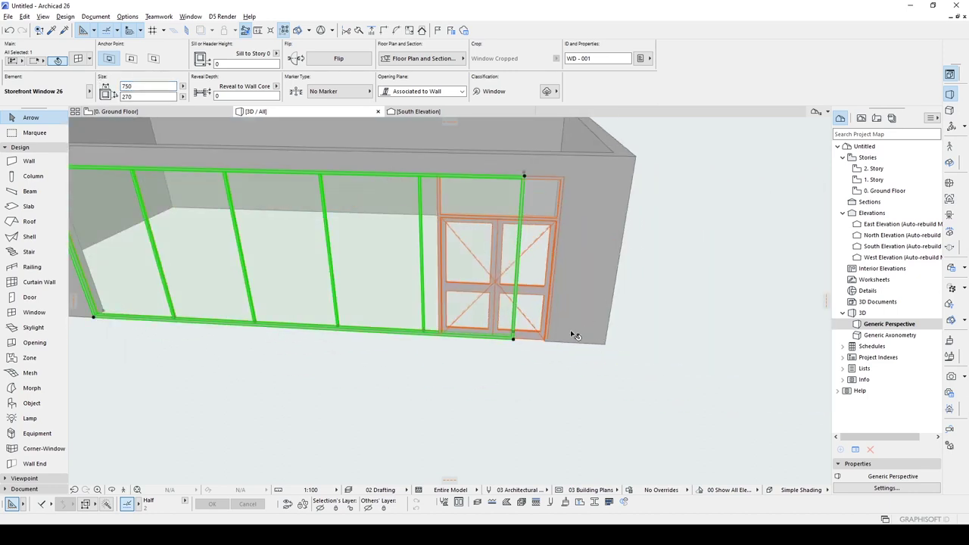
- Move the widened storefront window west until its lower east corner meets the double door's edge, and deselect it
left_click(515, 340)
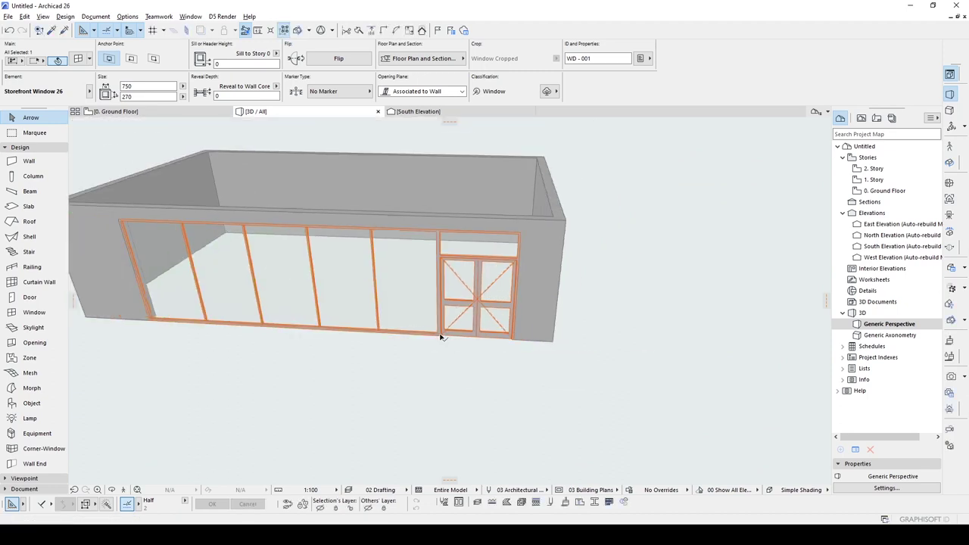
middle_click_drag(440, 337, 569, 364, "shift")
middle_click_drag(627, 377, 321, 287, "shift")
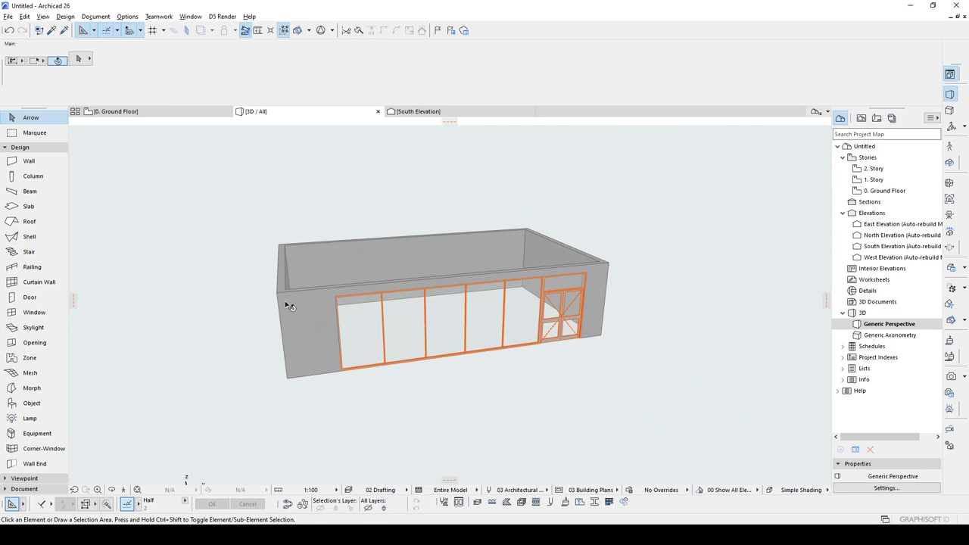
left_click_drag(286, 305, 335, 302, "shift")
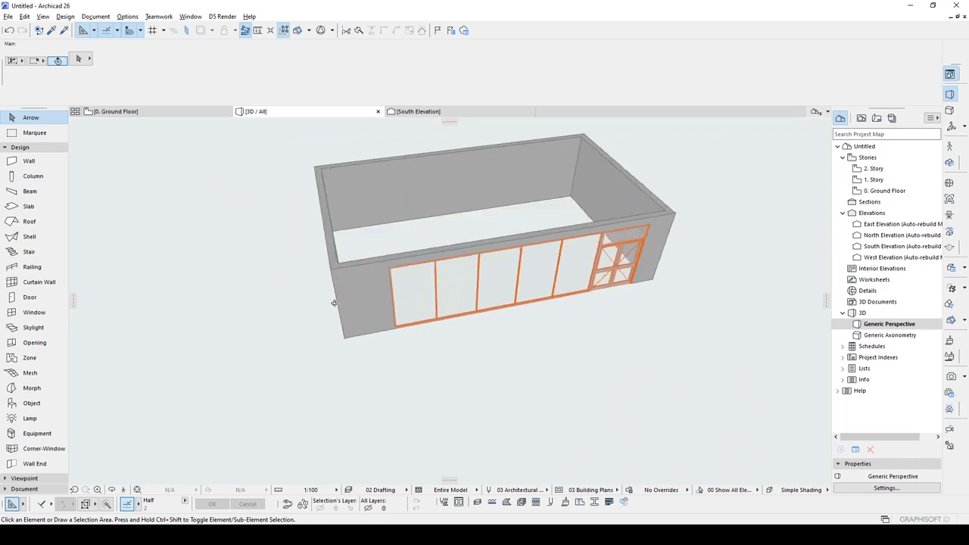
- Draw a 1200 by 700 rectangular concrete slab, 30 thick, on the ground-floor plan between opposite outer corners of the building
left_click(29, 206)
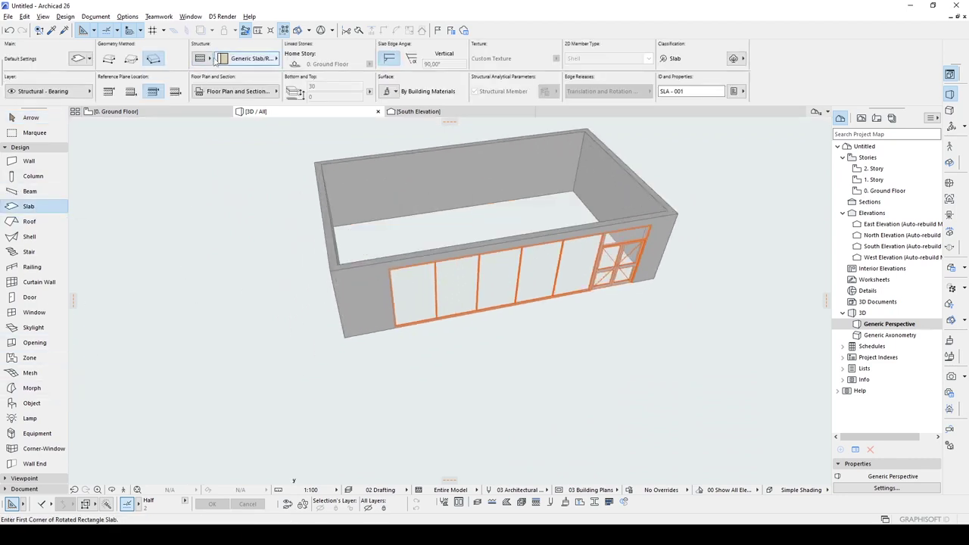
double_click(884, 191)
middle_click_drag(275, 160, 300, 268)
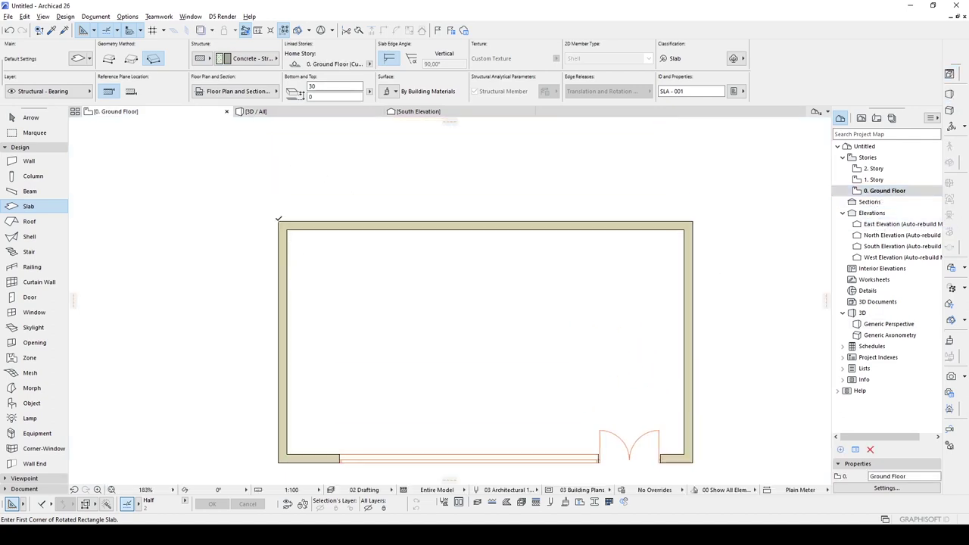
left_click(277, 222)
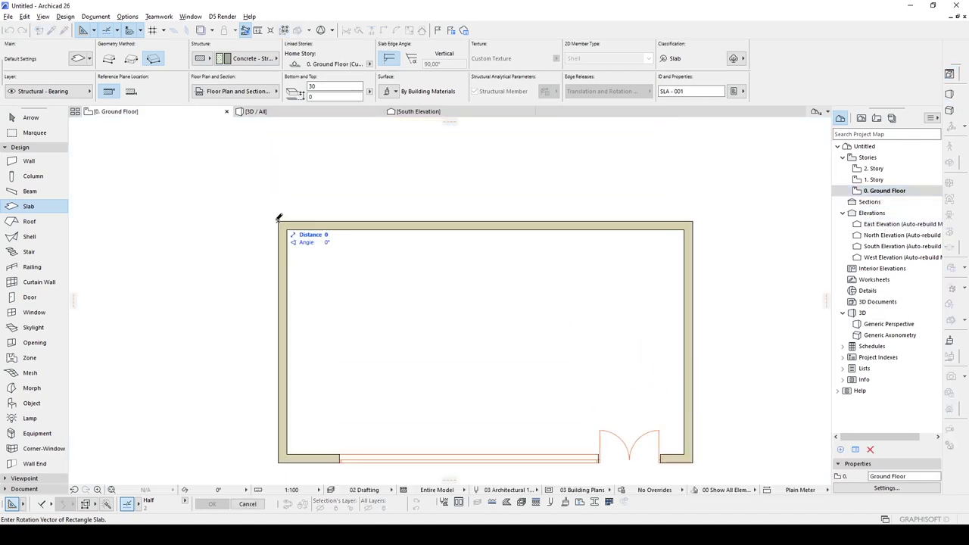
left_click(131, 58)
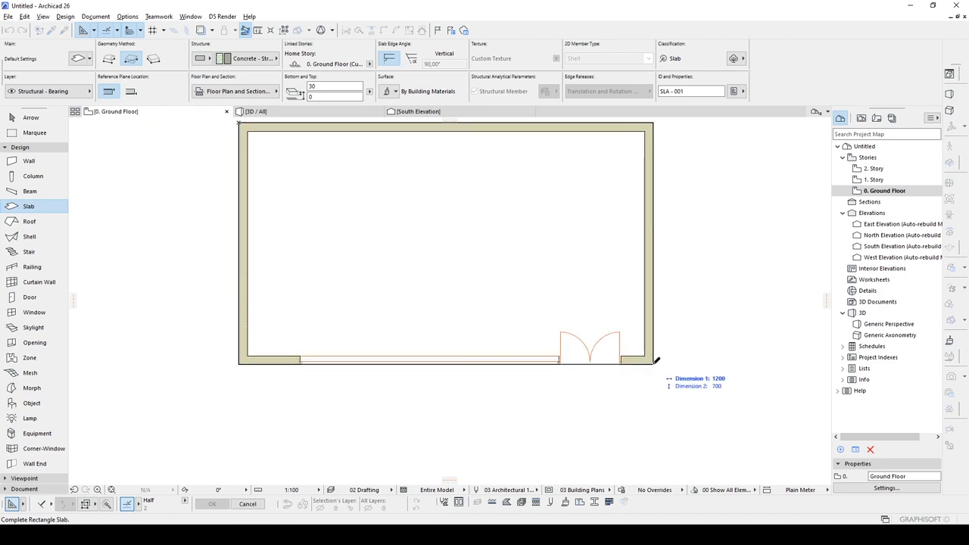
left_click(655, 361)
scroll(655, 361, "down", 4)
middle_click_drag(695, 350, 672, 321)
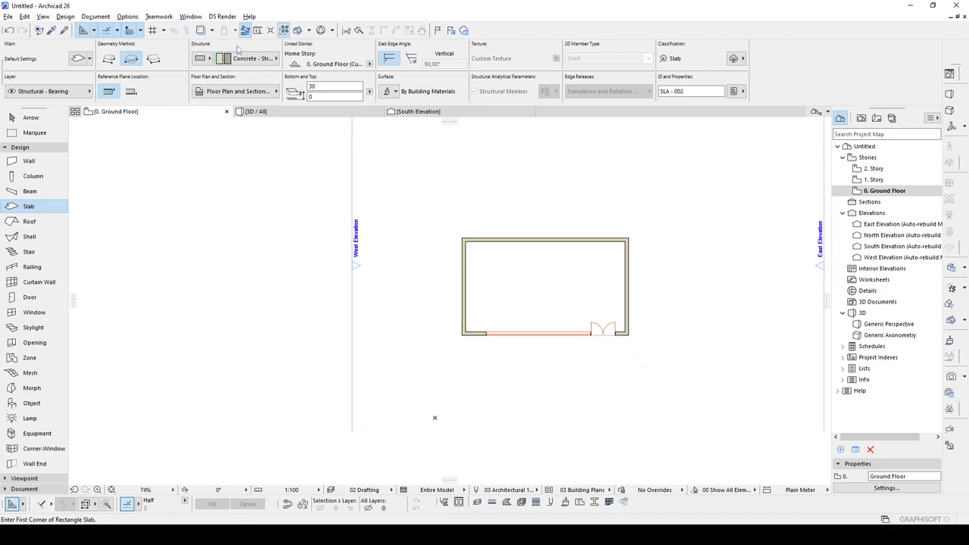
- Draw a rotated-rectangle slab about 628 deep along the south wall, from the building's southwest corner to beyond its east side
left_click(153, 58)
left_click(462, 335)
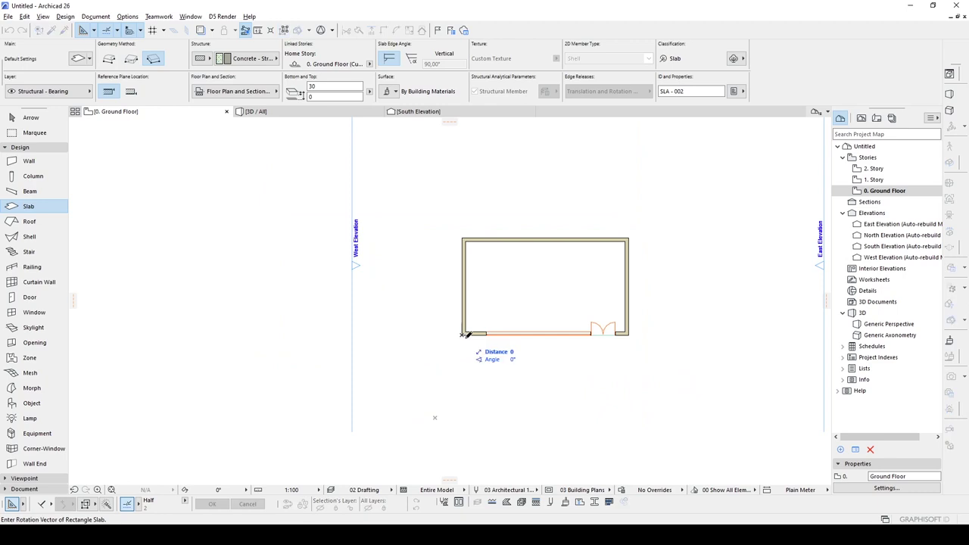
left_click(722, 336)
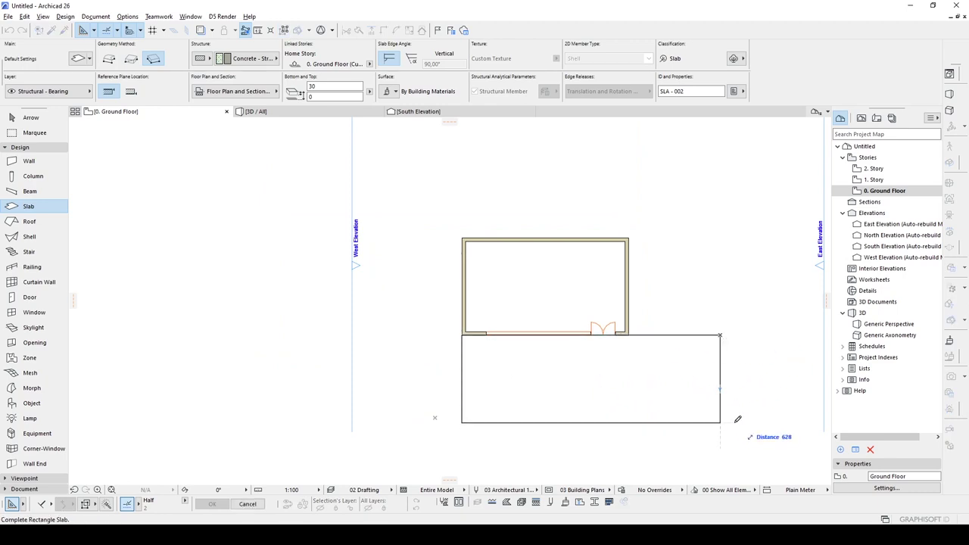
left_click(721, 422)
key("Escape")
- Offset the front slab's west edge westward so the slab extends past the building, and deselect it
left_click(464, 352)
left_click(461, 349)
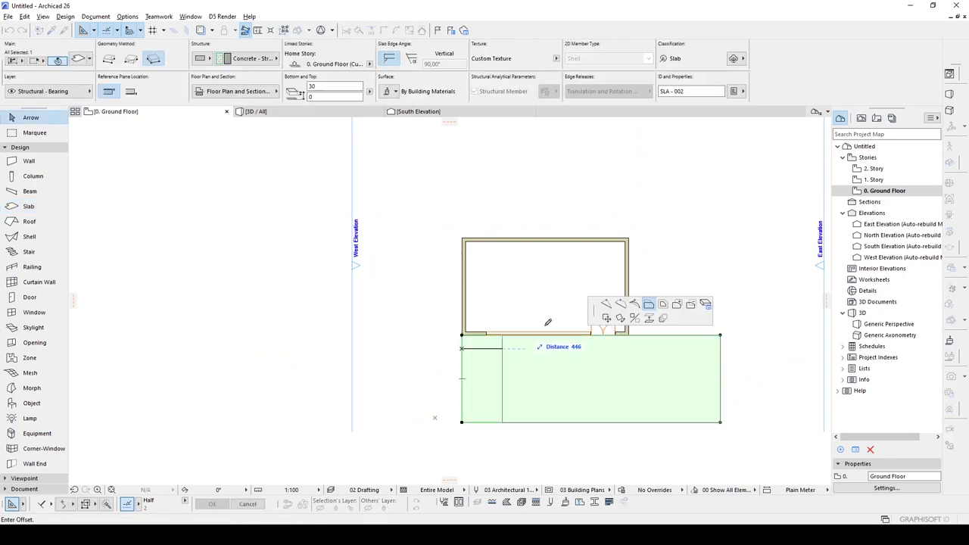
left_click(373, 328)
middle_click_drag(626, 320, 566, 324)
left_click(632, 305)
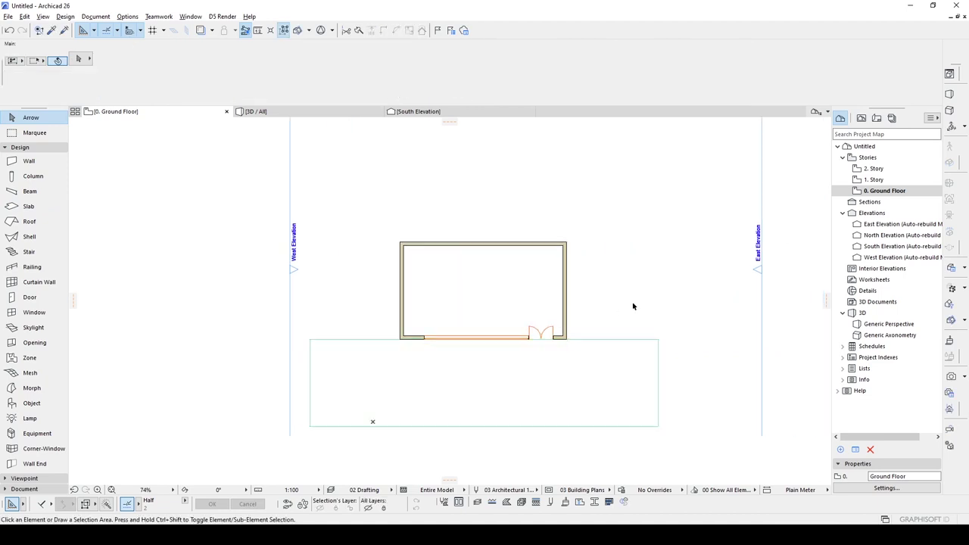
- Select the front slab in the 3D view, override its top, side and bottom surfaces, and link them together
key("F3")
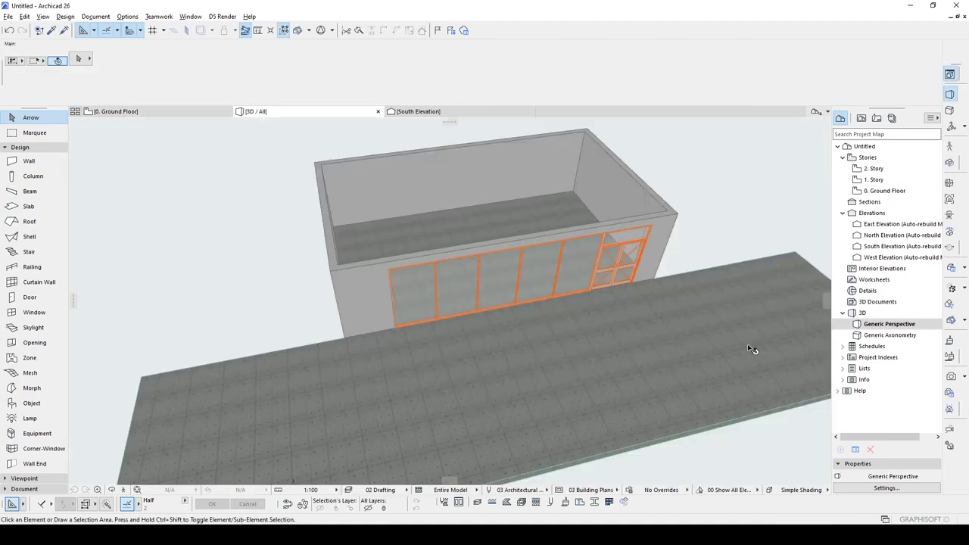
middle_click_drag(750, 345, 435, 376, "shift")
left_click(437, 378)
left_click(390, 91)
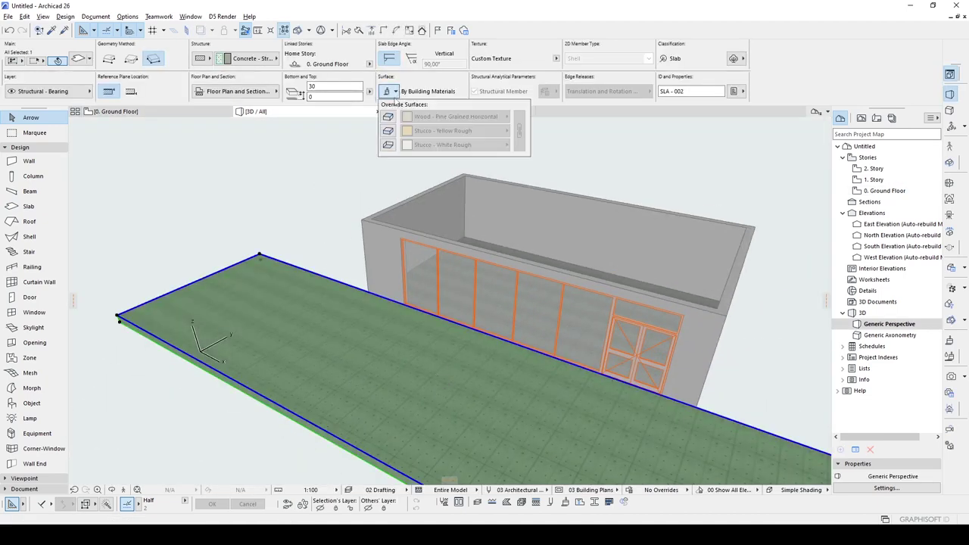
left_click(389, 131)
left_click(389, 144)
left_click(519, 131)
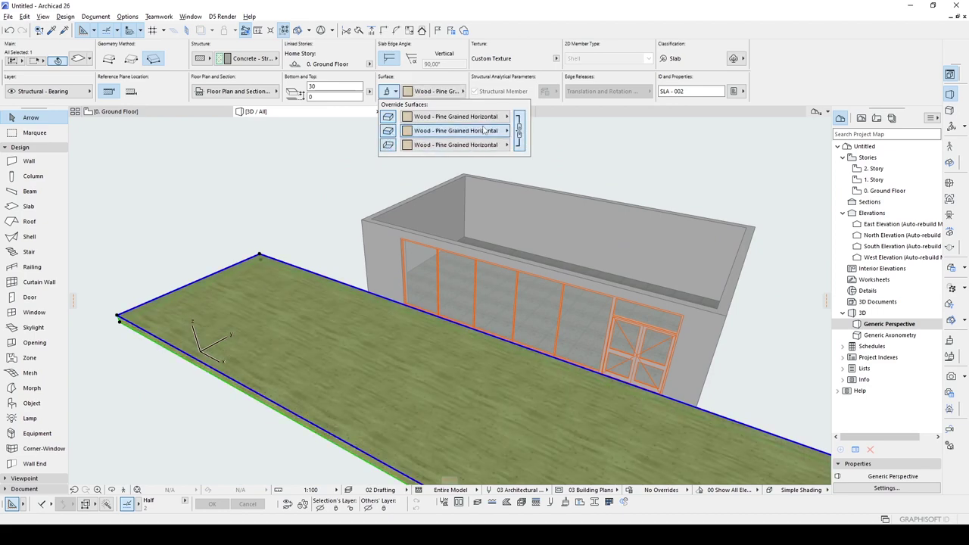
- Apply Pavement - Asphalt Dark to the front slab's linked surfaces, replace it with Pavement - Asphalt Light, and deselect the slab
left_click(483, 130)
type("asph")
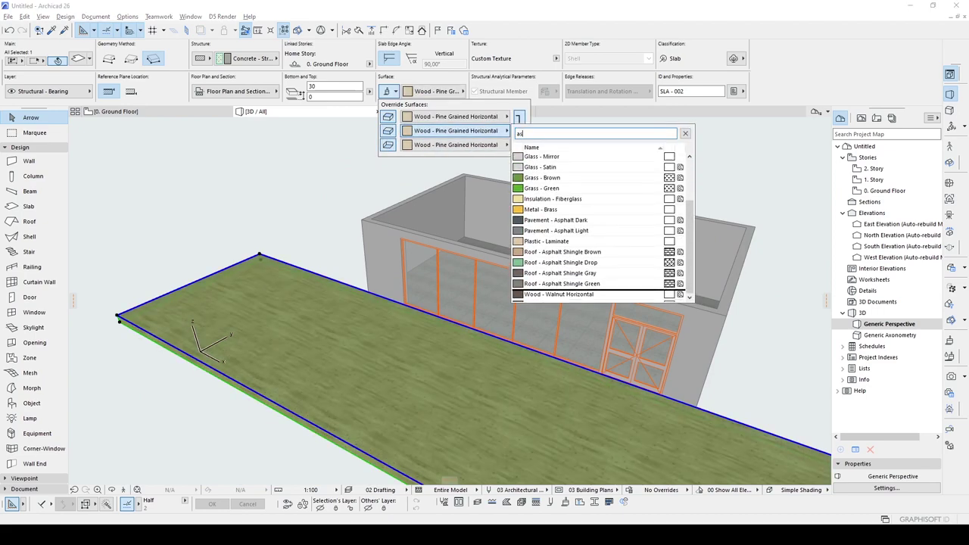
double_click(612, 160)
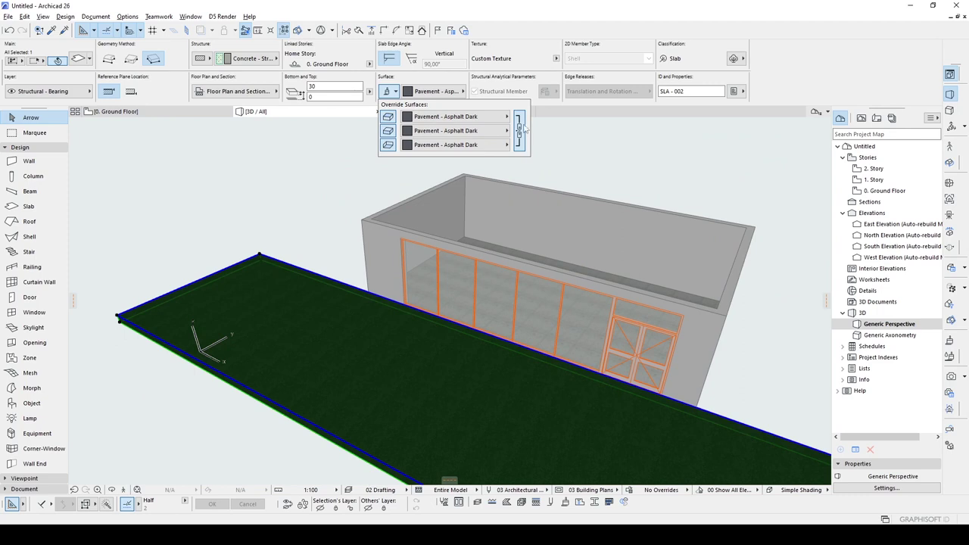
left_click(455, 117)
left_click(572, 213)
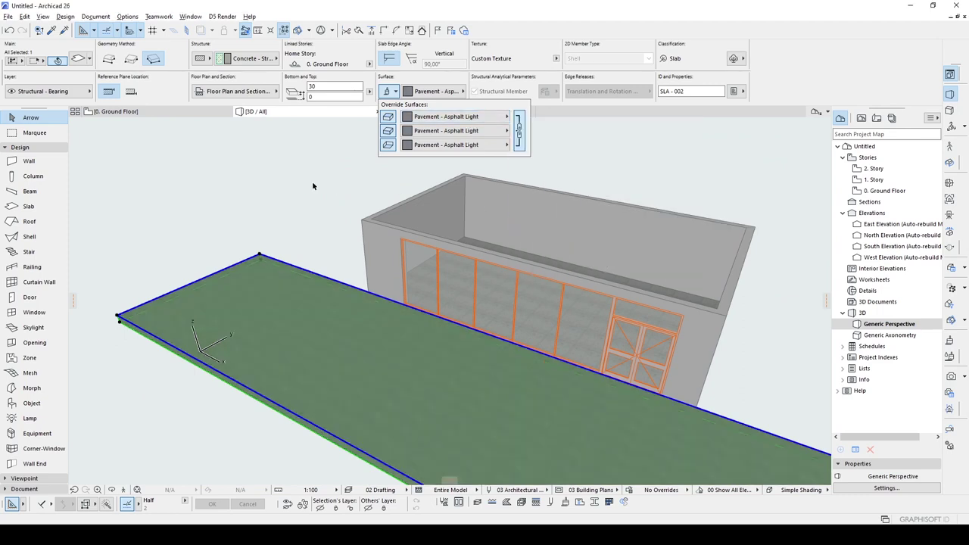
left_click(295, 181)
- Draw a 700 deep slab east of the building with the asphalt slab's settings, between the east wall and the front slab's corner
scroll(295, 181, "down", 2)
middle_click_drag(447, 272, 428, 327, "shift")
left_click(429, 329, "alt")
middle_click_drag(668, 357, 590, 363, "shift")
middle_click_drag(560, 270, 341, 214, "shift")
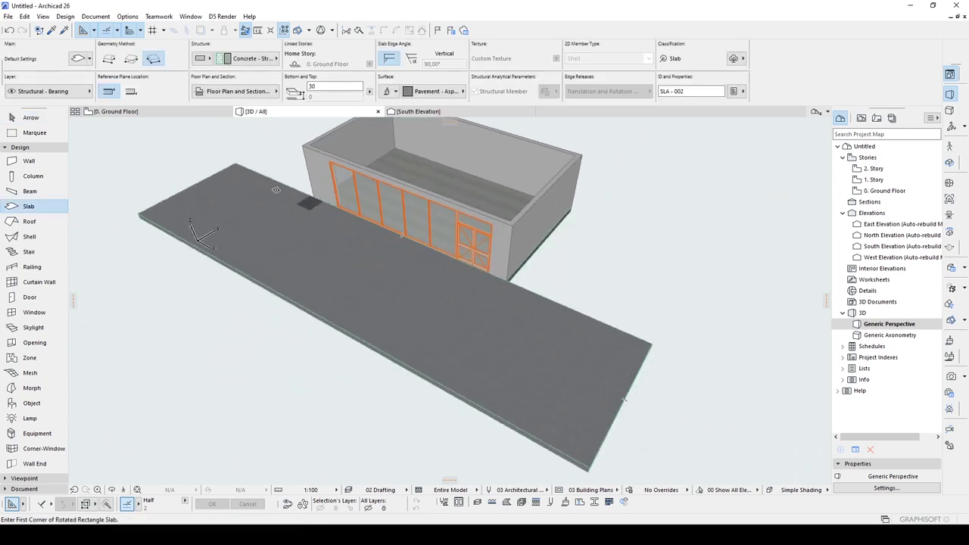
left_click(650, 343)
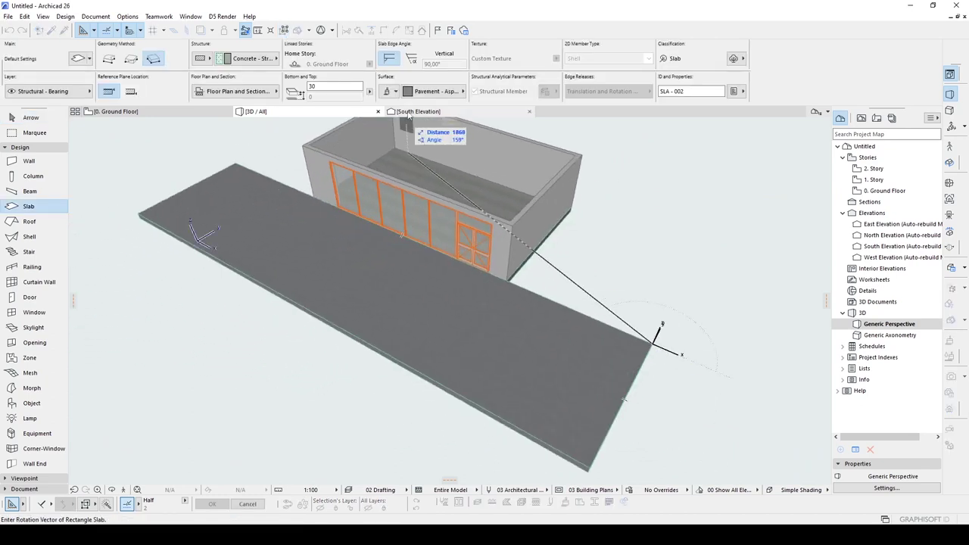
left_click(508, 280)
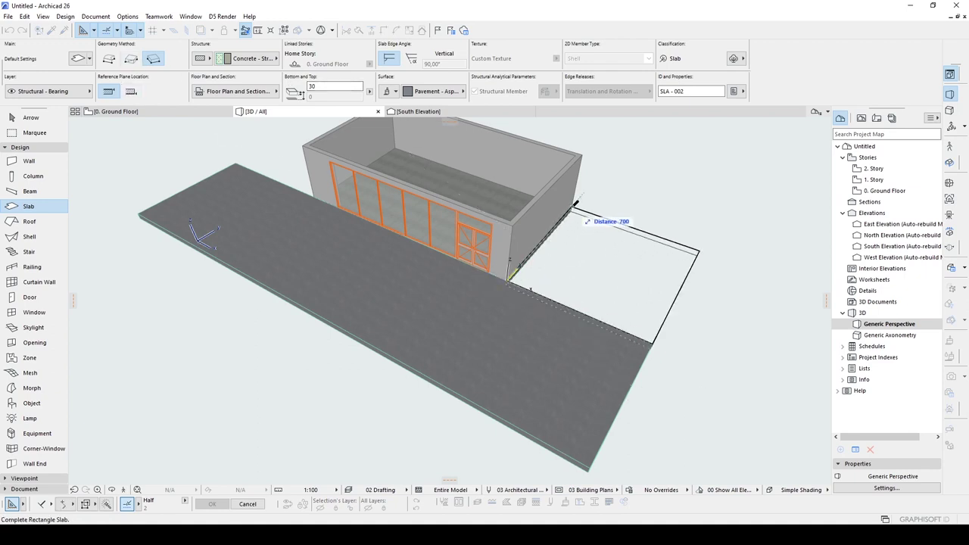
left_click(573, 205)
scroll(573, 208, "down", 2)
middle_click_drag(515, 249, 570, 296, "shift")
key("Escape")
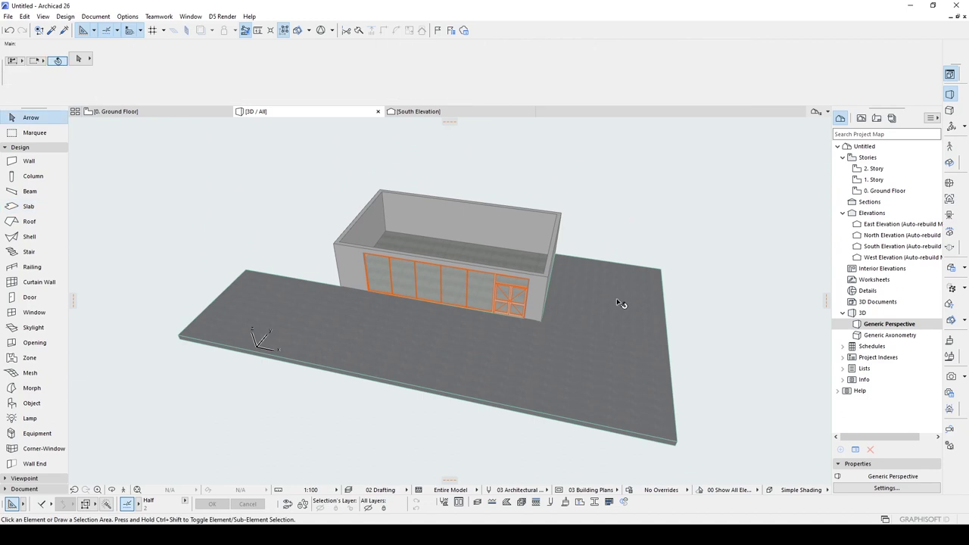
- Change the surface of the slab east of the building to Grass - Brown
left_click(619, 303)
left_click(443, 92)
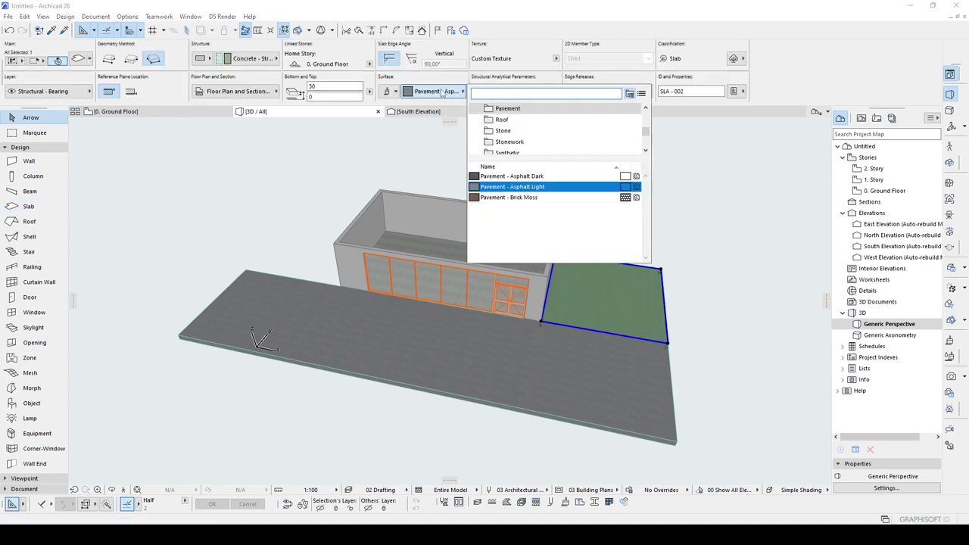
type("grass")
left_click(507, 128)
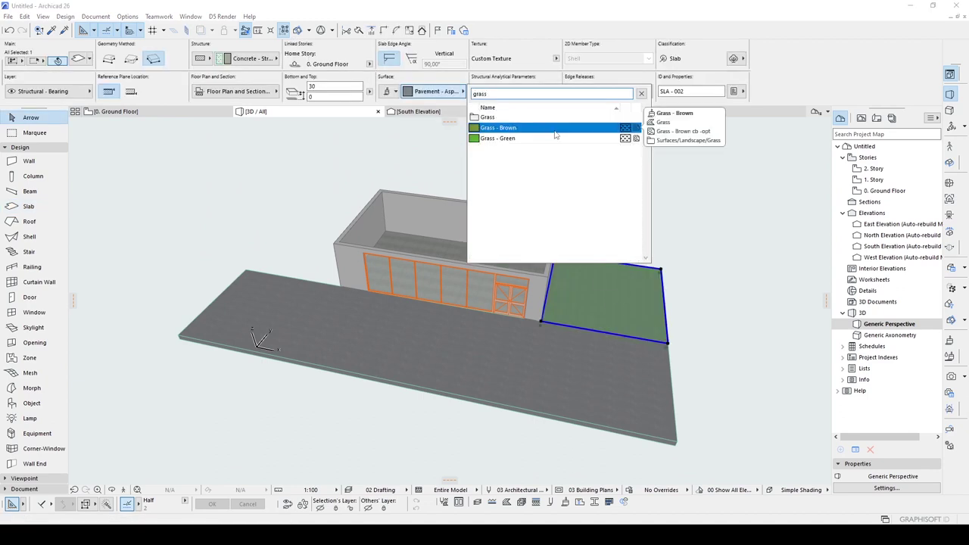
left_click(610, 307)
key("Escape")
- Copy the grass slab to the building's west side, placing its southeast corner at the building's southwest corner
key("ctrl+d")
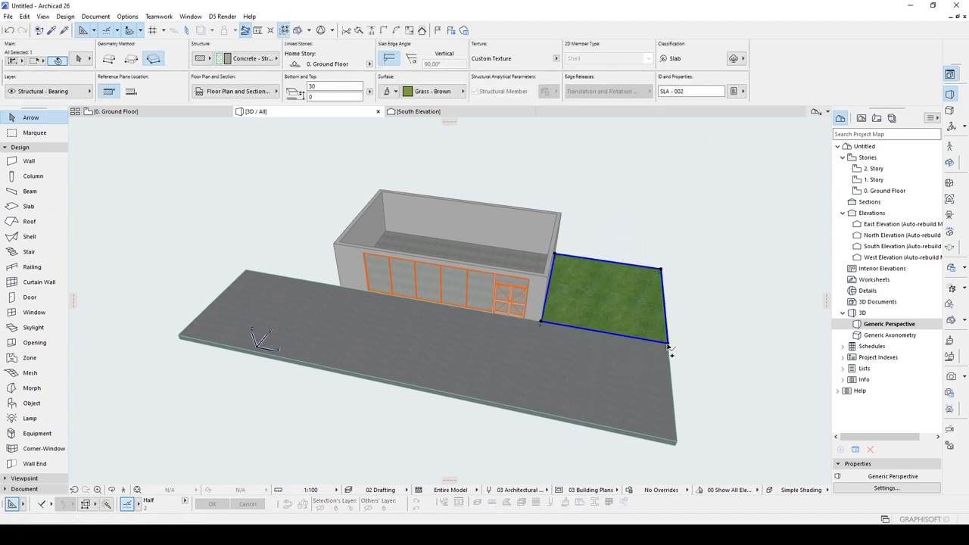
left_click(668, 343)
middle_click_drag(394, 295, 428, 282, "shift")
left_click(337, 344)
middle_click_drag(413, 322, 532, 280, "shift")
key("Escape")
scroll(444, 269, "up", 1)
middle_click_drag(446, 270, 428, 248, "shift")
- Open the 1. Story floor plan and show the Ground Floor as its trace reference
key("F2")
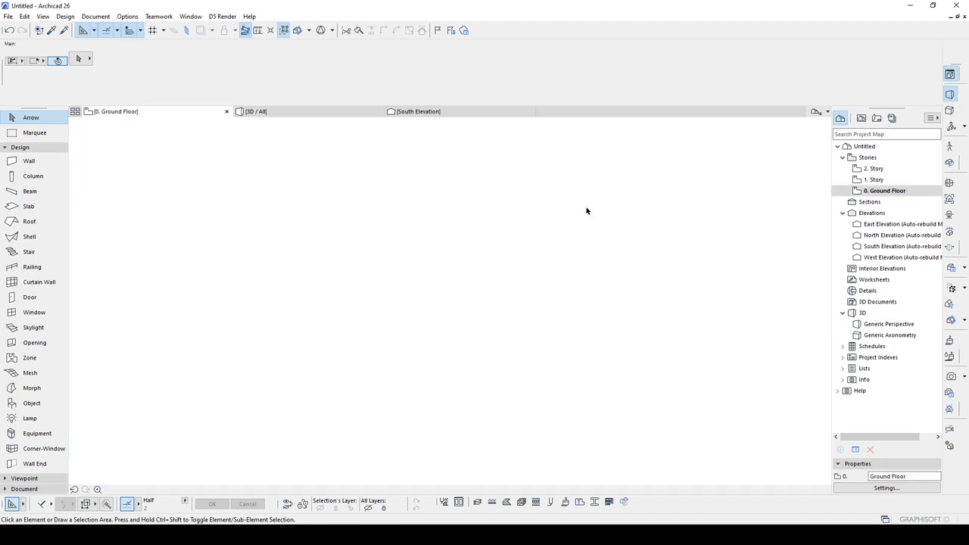
double_click(924, 179)
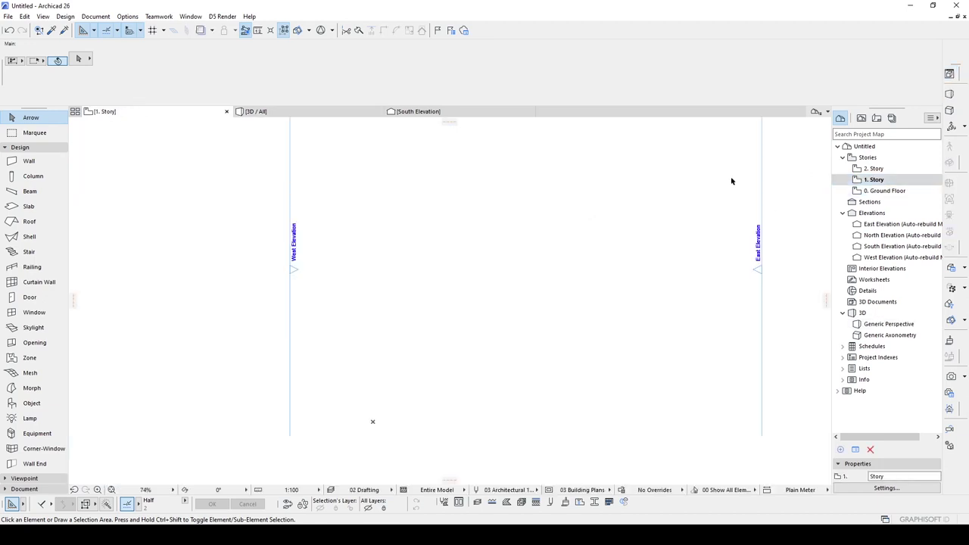
left_click(880, 191)
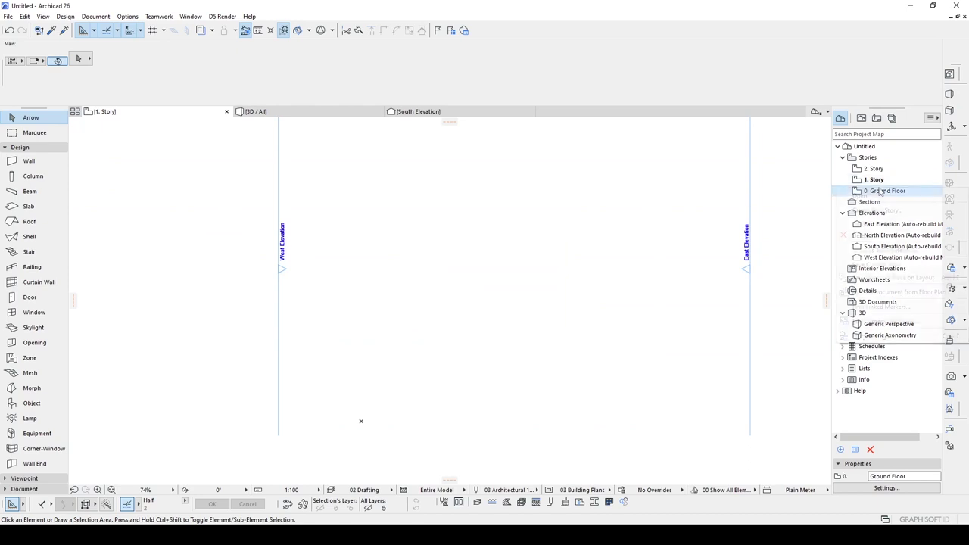
right_click(880, 192)
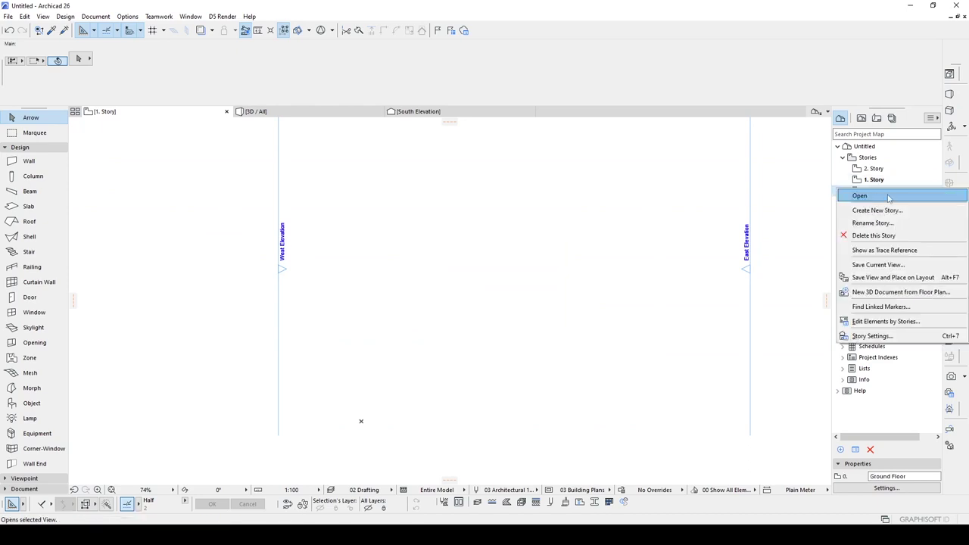
left_click(869, 253)
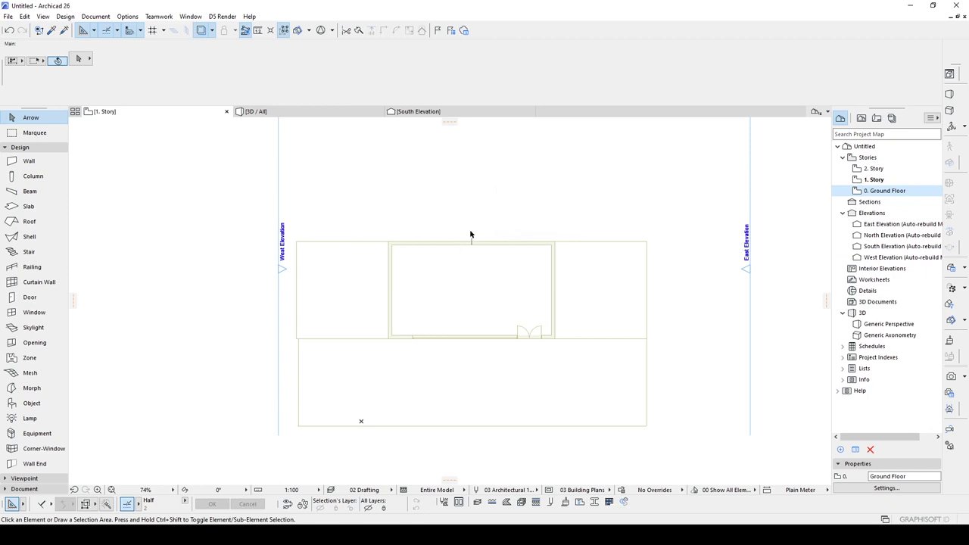
- Draw a rectangular 30 thick slab, 1200 by 700, on the 1. Story over the ground-floor building's outer wall outline
left_click(458, 240)
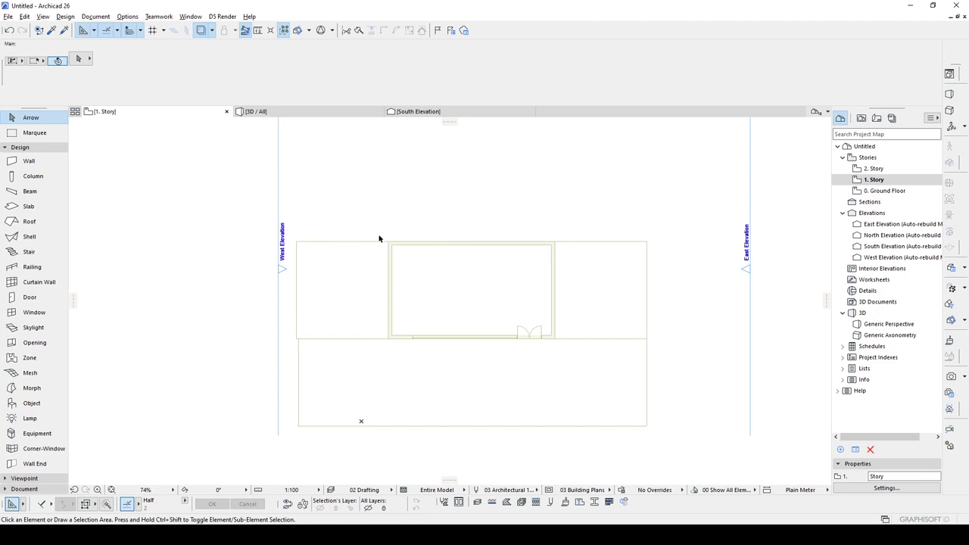
left_click(27, 207)
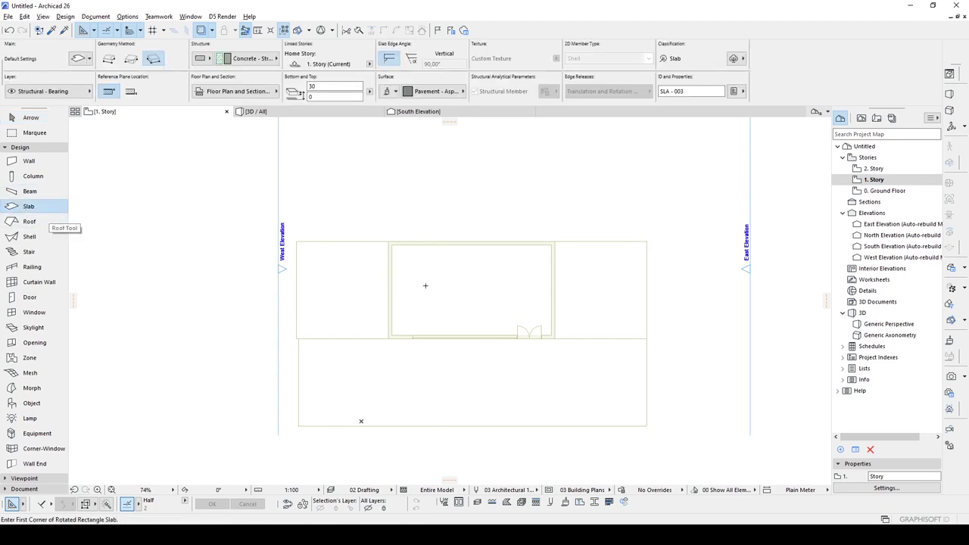
middle_click_drag(433, 277, 442, 309)
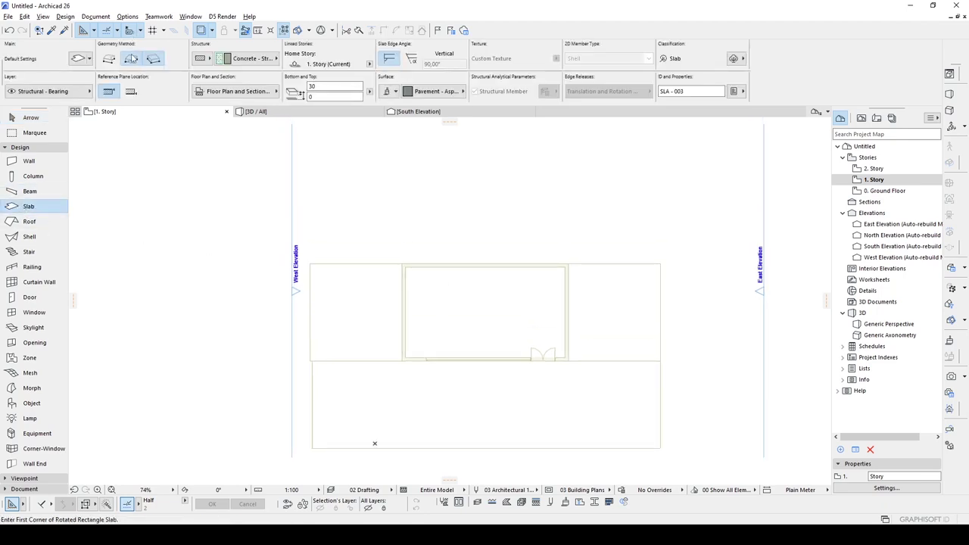
left_click(401, 264)
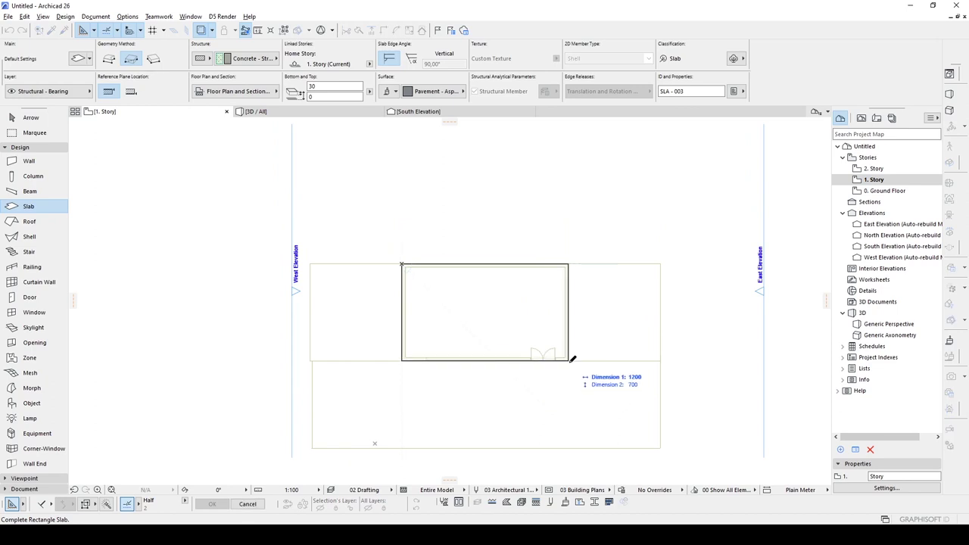
left_click(570, 360)
key("Escape")
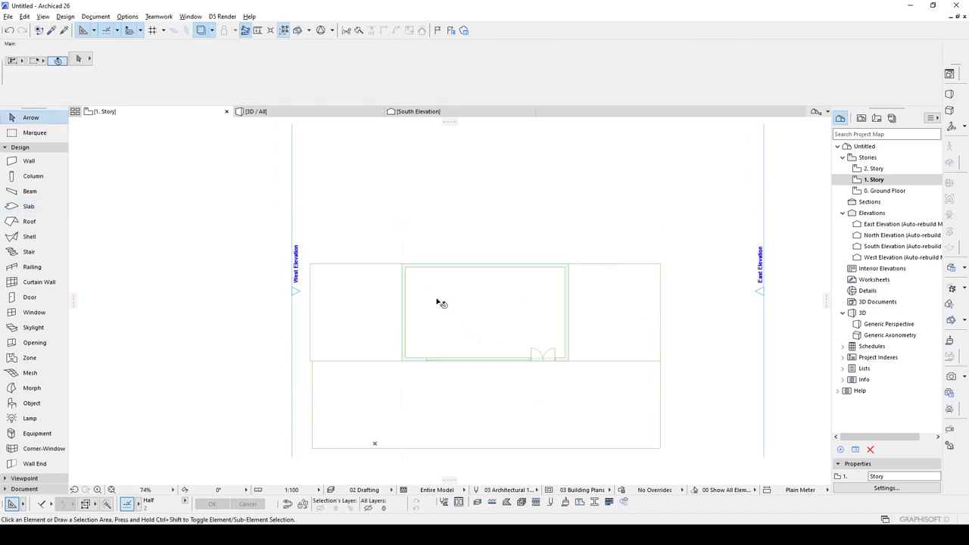
- Offset the new slab's south edge outward beyond the storefront to form a front overhang
left_click(442, 304)
scroll(424, 337, "up", 3)
middle_click_drag(424, 337, 376, 280)
scroll(371, 276, "down", 2)
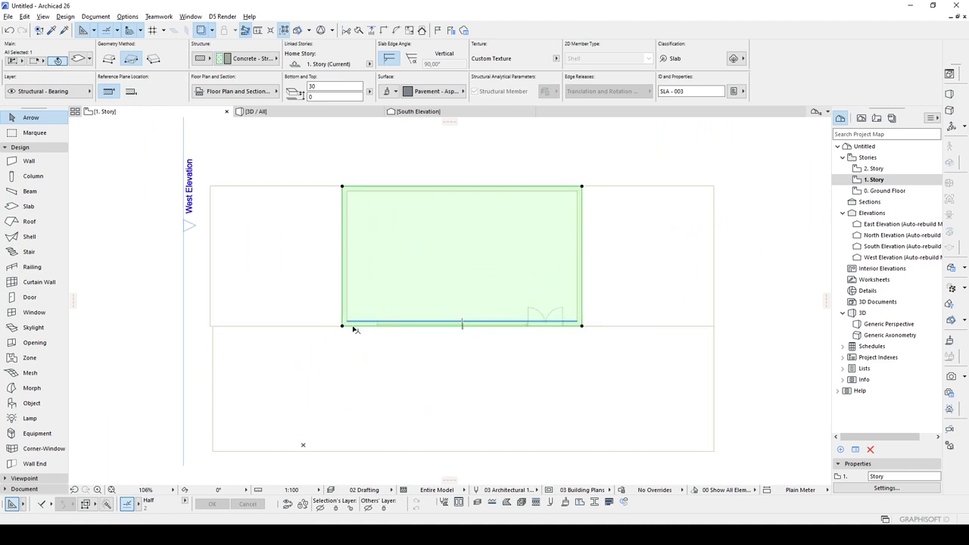
left_click(353, 326)
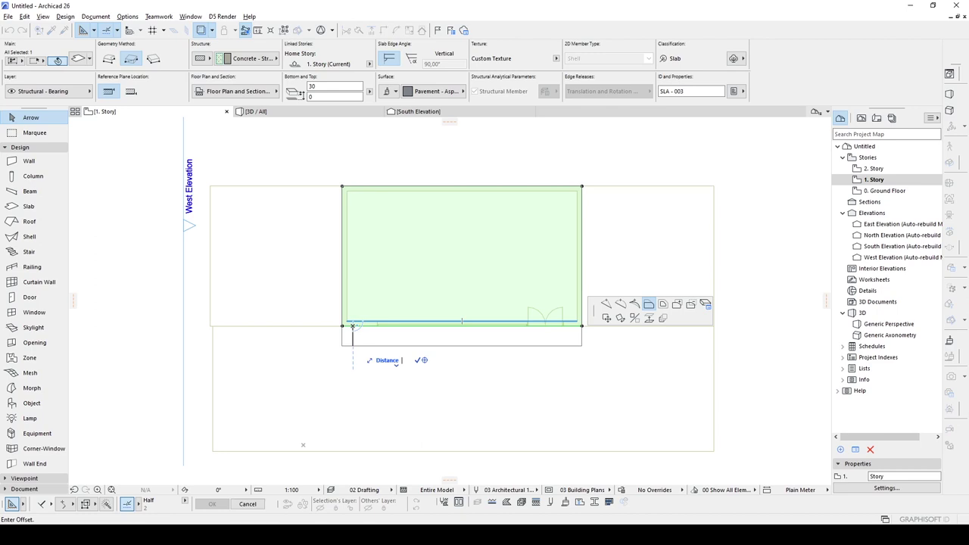
left_click(353, 356)
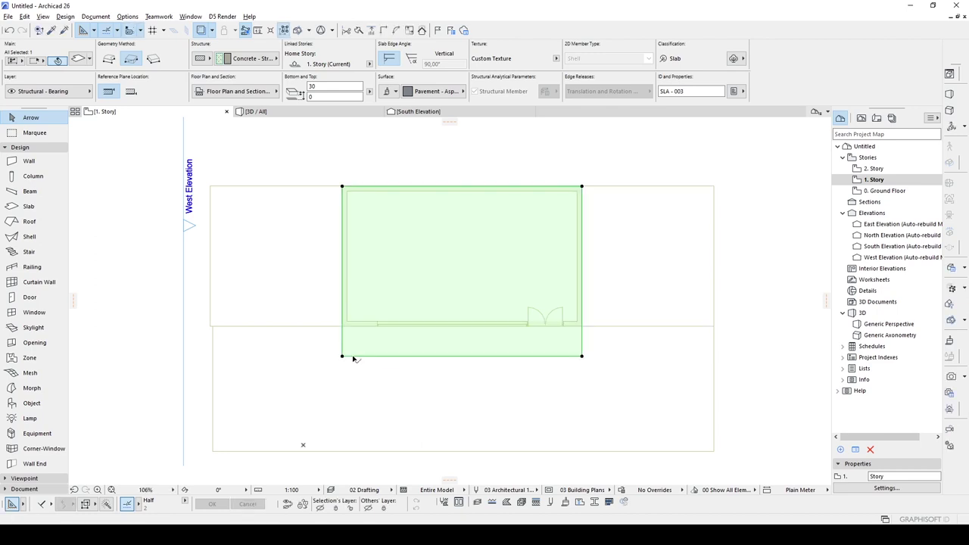
left_click(353, 356)
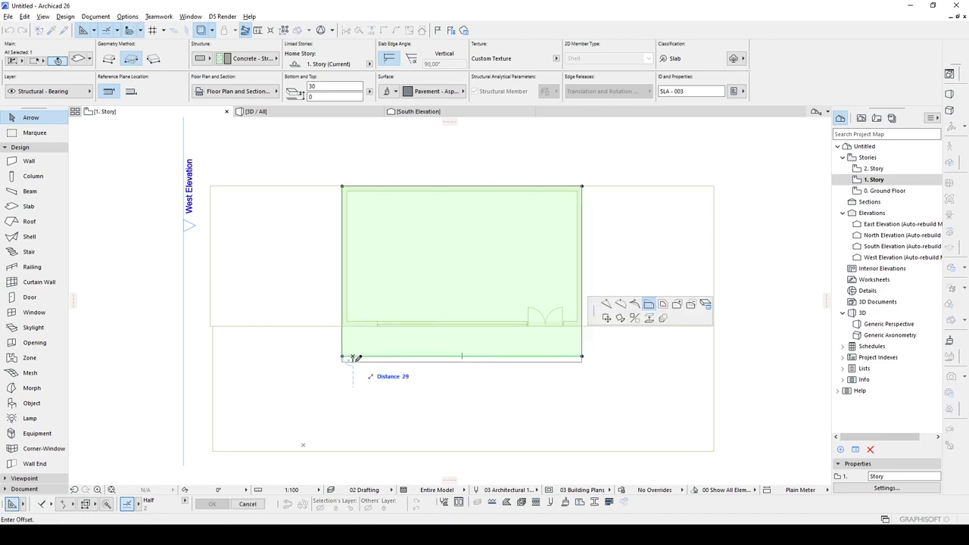
key("Return")
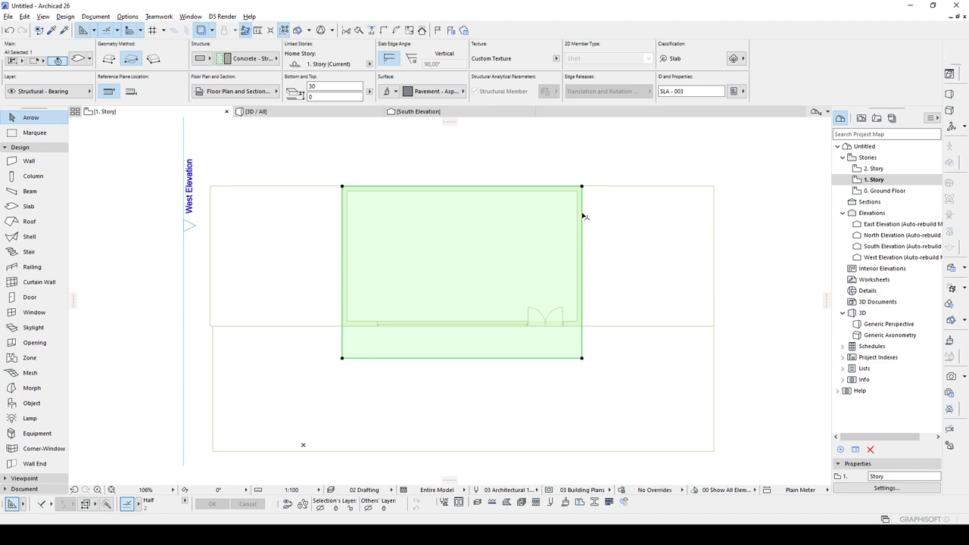
- Offset the slab's east edge outward by 250 and deselect the slab
left_click(582, 212)
middle_click_drag(634, 214, 517, 227)
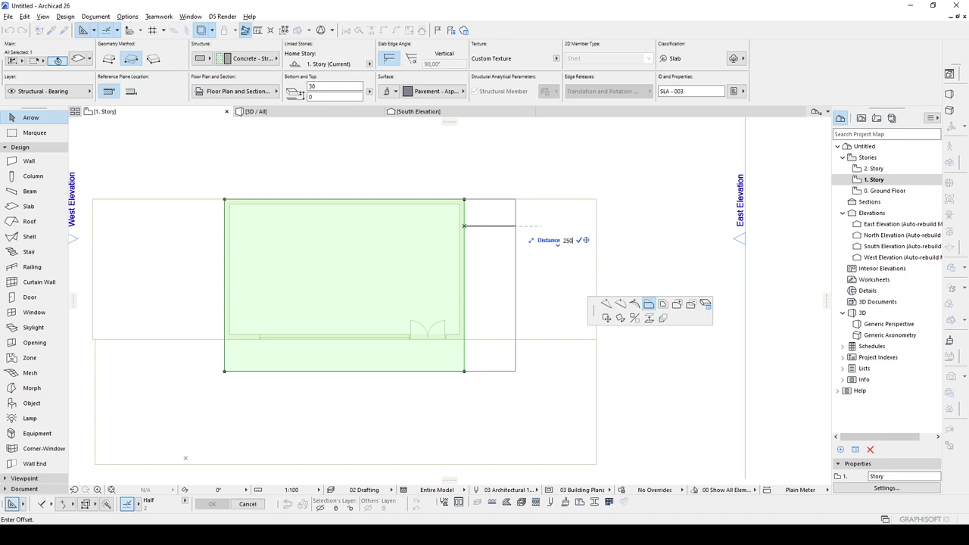
key("Return")
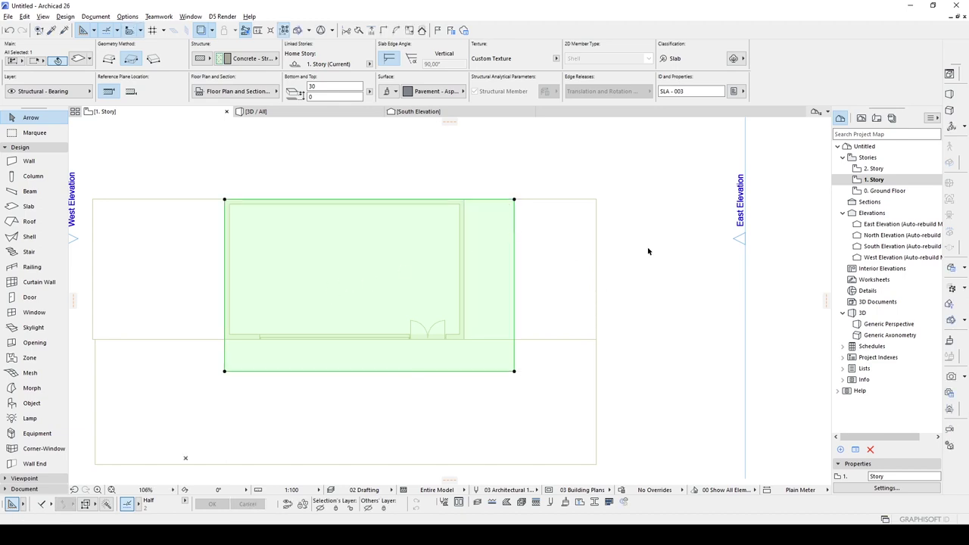
left_click(648, 252)
middle_click_drag(402, 239, 491, 253)
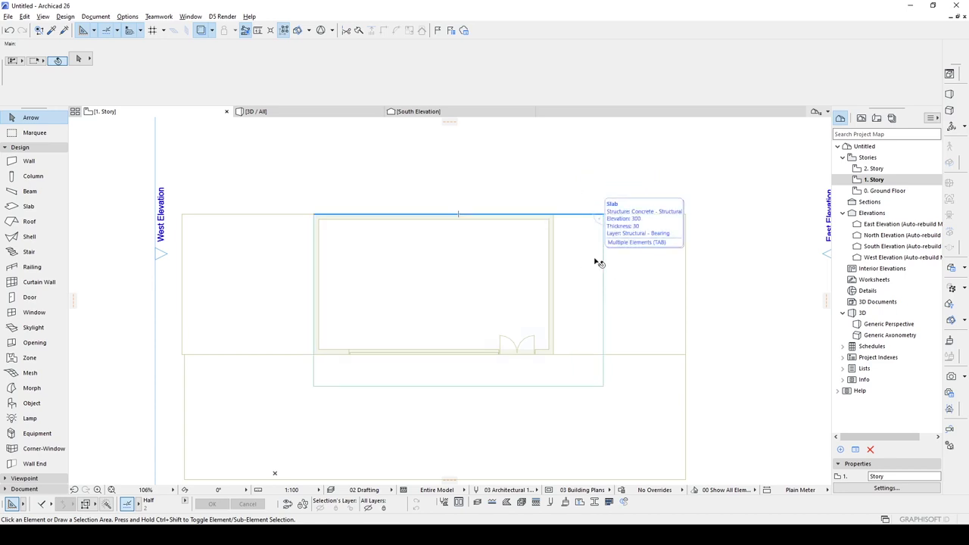
- With the ground-floor wall's settings, draw 25 thick walls down the west side, partway along the front, and north about 631
middle_click_drag(540, 256, 536, 248)
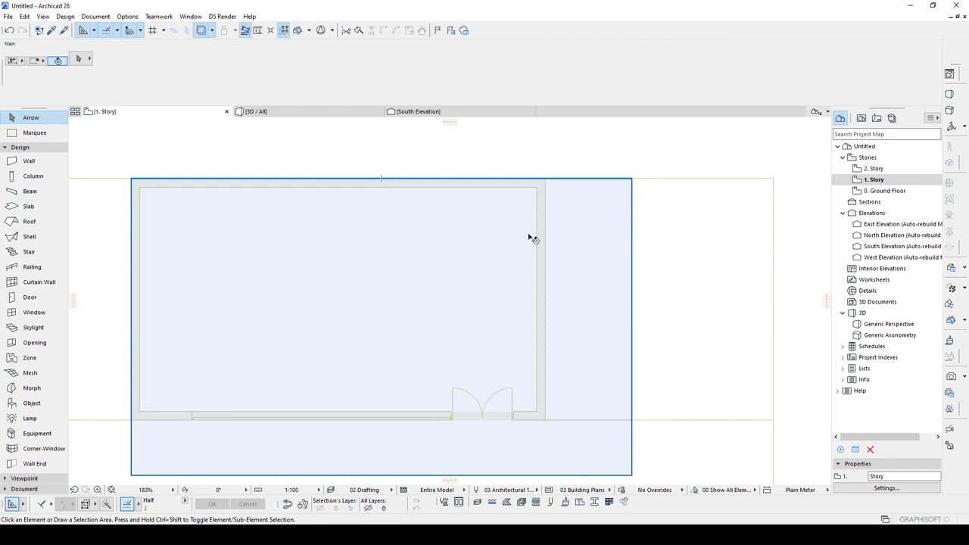
scroll(544, 227, "up", 3)
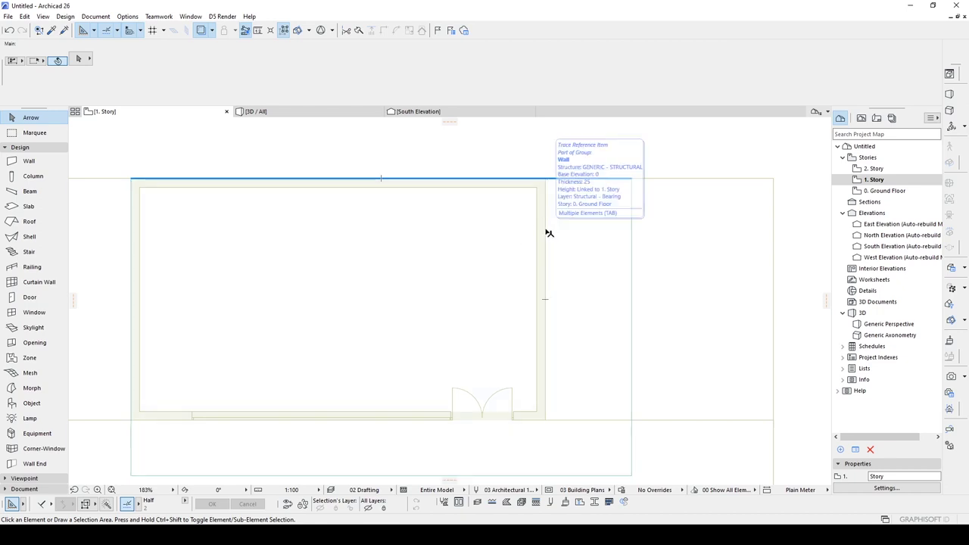
left_click(544, 224, "alt")
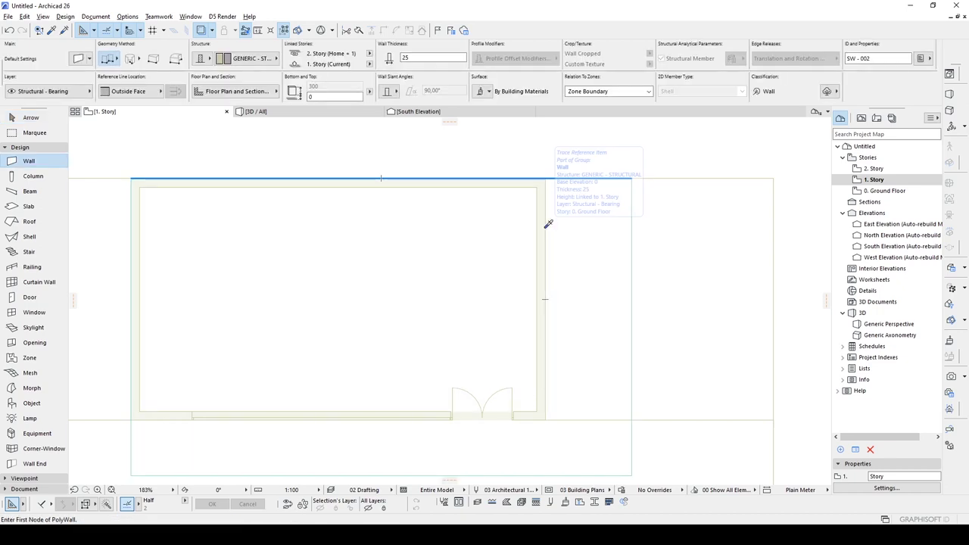
scroll(541, 243, "down", 4)
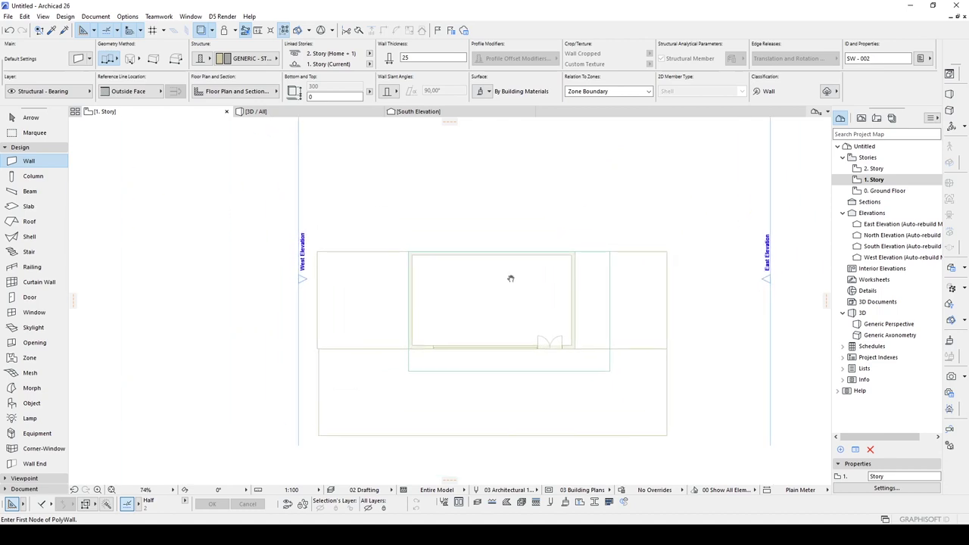
scroll(456, 261, "up", 3)
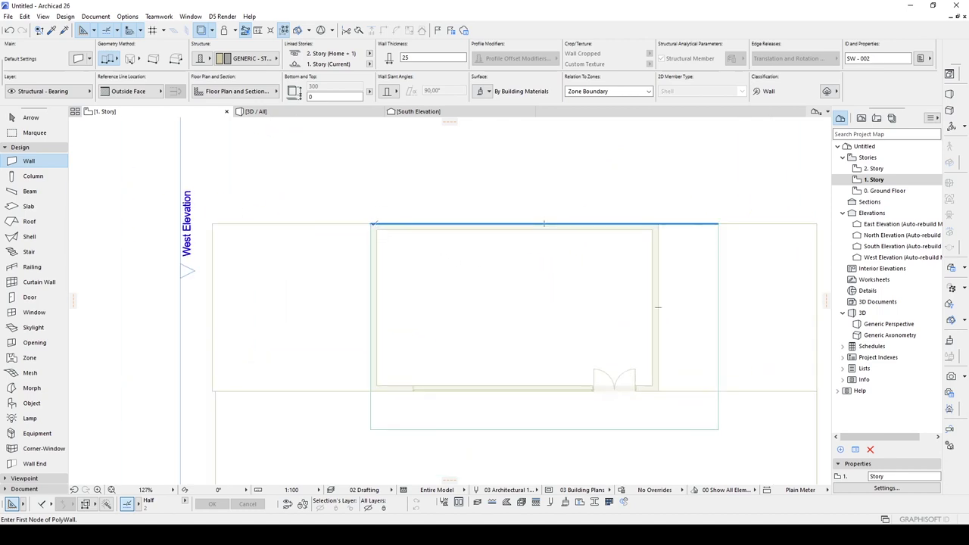
left_click(371, 224)
left_click(371, 389)
middle_click_drag(537, 386, 446, 385)
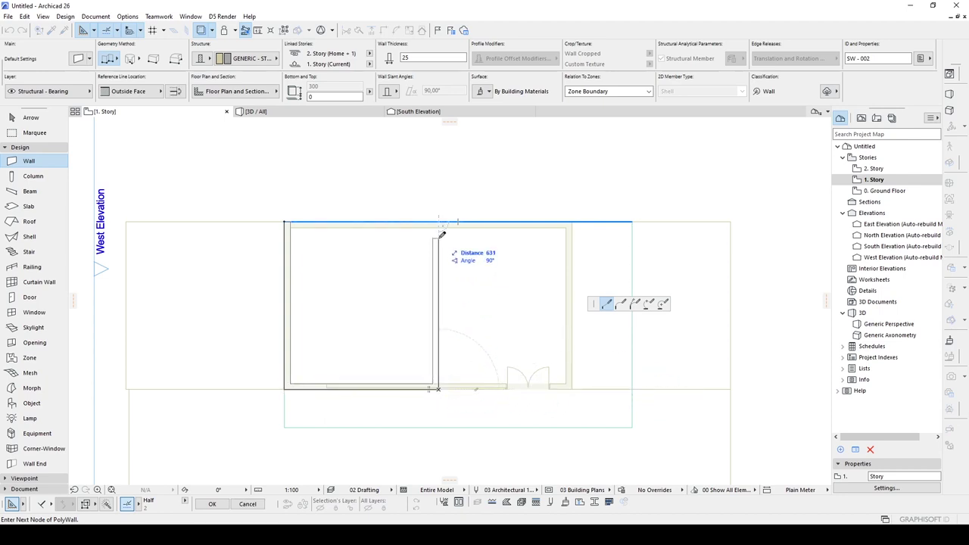
double_click(439, 239)
key("Escape")
- Draw a north wall to the northwest corner and join its east end with the inner north-south wall, checking the result in 3D
key("w")
left_click(423, 221)
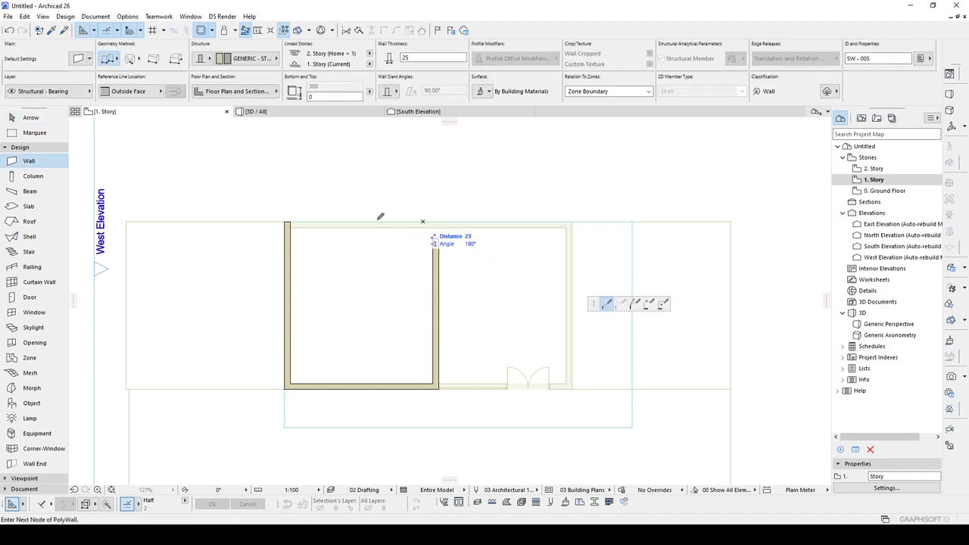
double_click(285, 221)
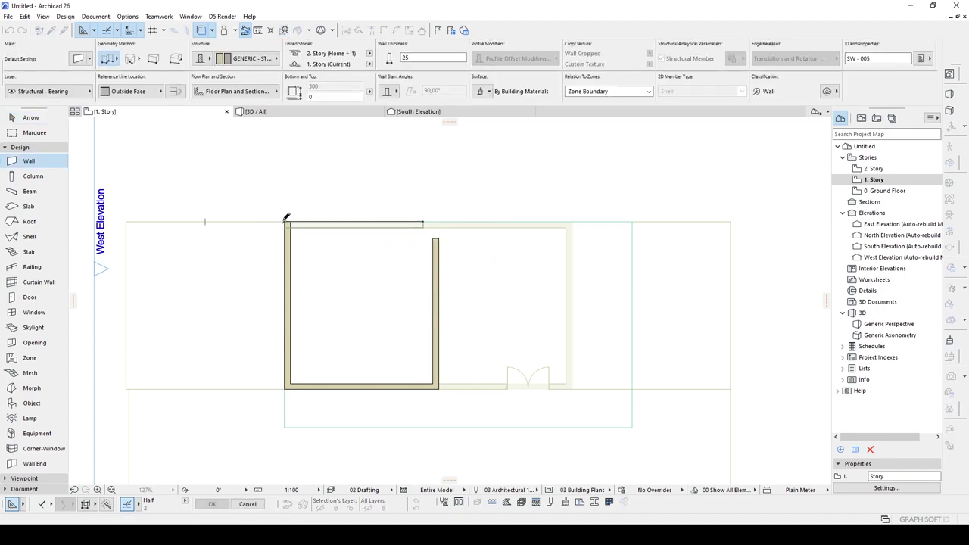
key("Escape")
left_click(412, 228)
left_click(434, 247)
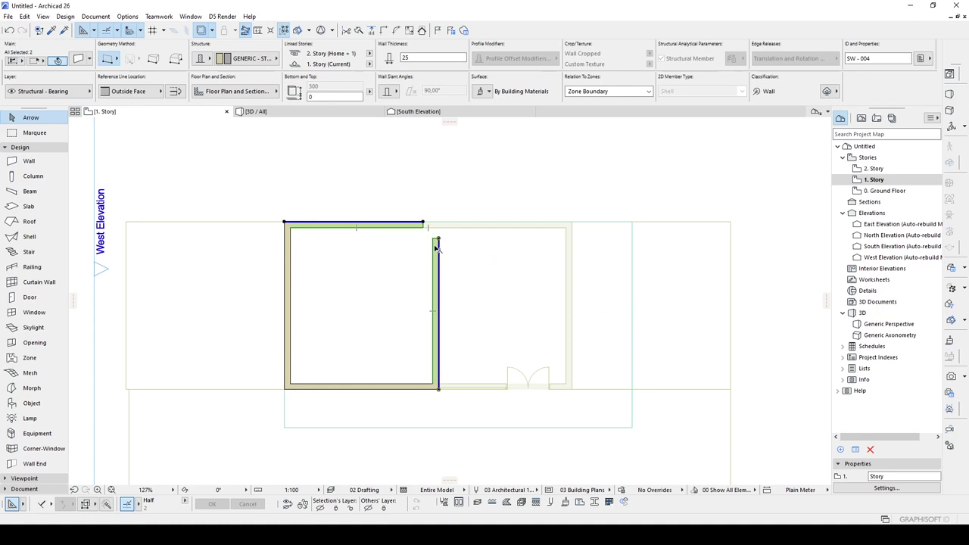
left_click(411, 191)
key("F3")
middle_click_drag(501, 302, 456, 302, "shift")
key("F2")
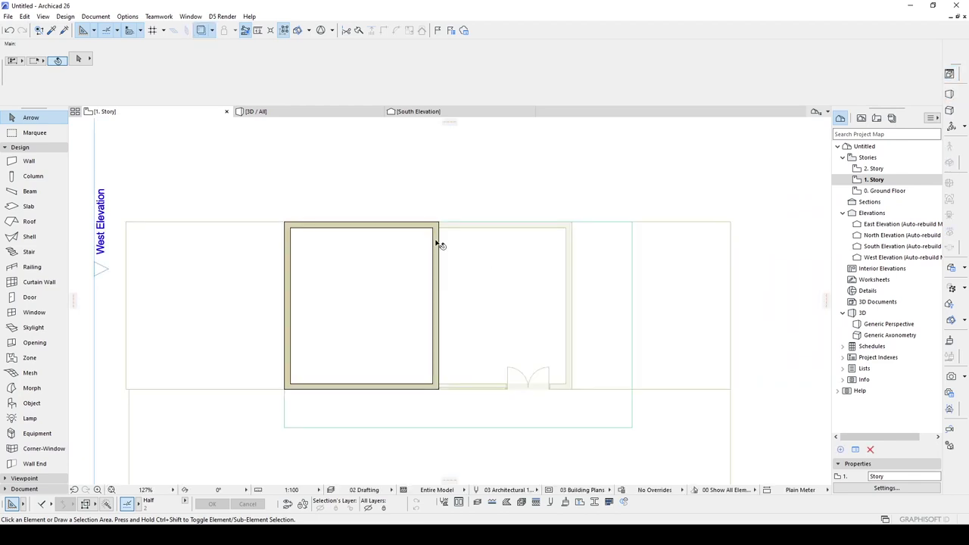
- Stretch the north wall's east end past the inner north-south wall, still short of the ground floor's east wall
left_click(434, 248)
left_click(442, 233)
left_click(421, 224)
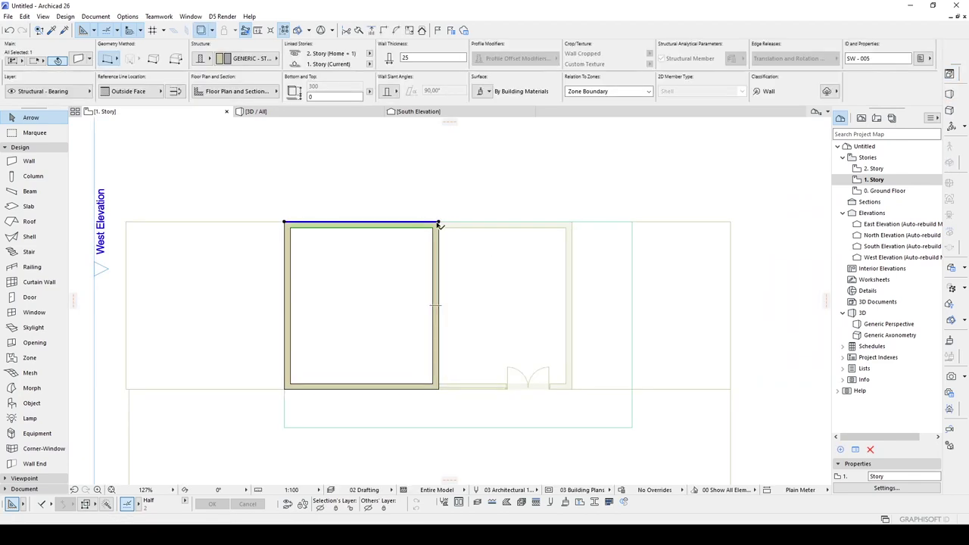
left_click(438, 222)
left_click(492, 222)
left_click(456, 235)
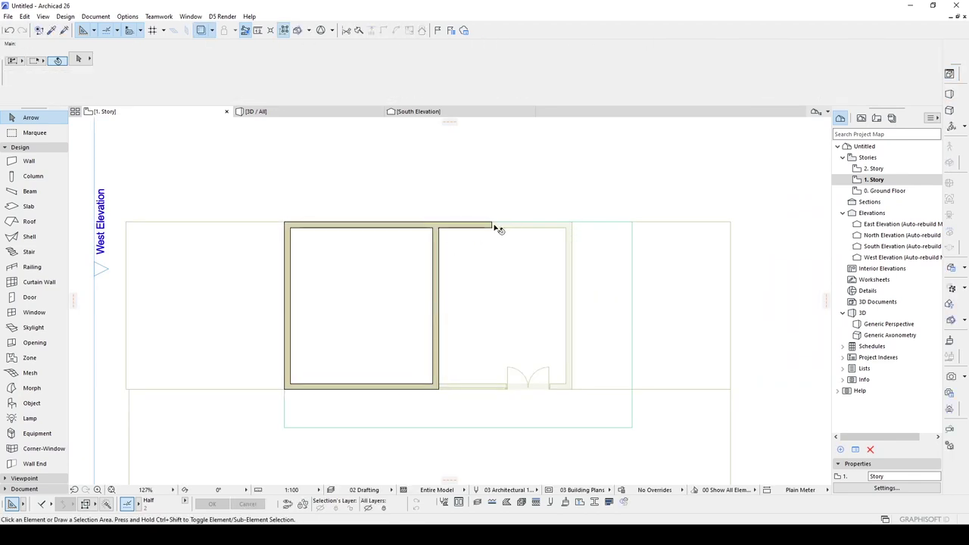
- Draw walls from the north wall's east end south and back west to the inner wall, leaving an L-shaped outline
left_click(491, 223, "alt")
left_click(492, 223)
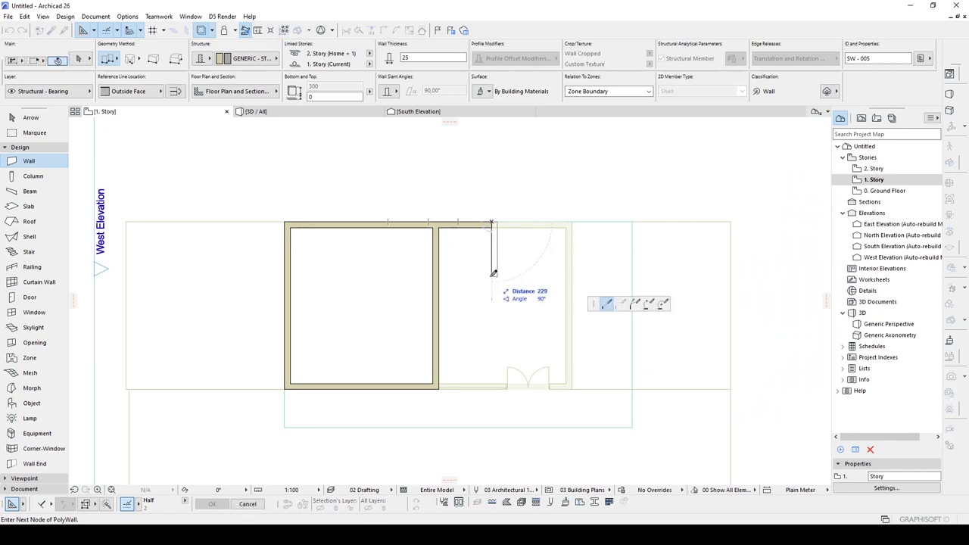
left_click(491, 294)
double_click(441, 292)
key("Escape")
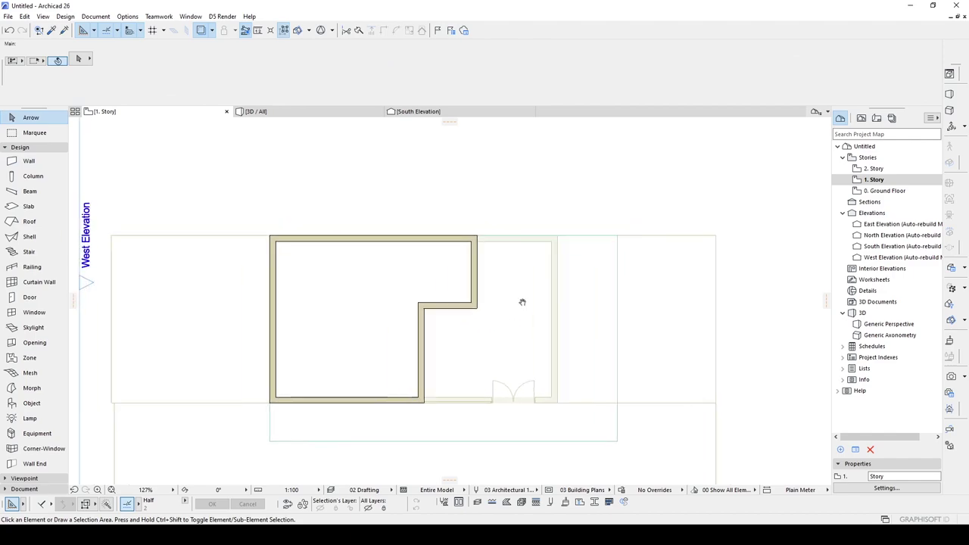
- Set the thickness of the 1. Story slab to 15 in the 3D view
key("F3")
middle_click_drag(707, 244, 450, 212, "shift")
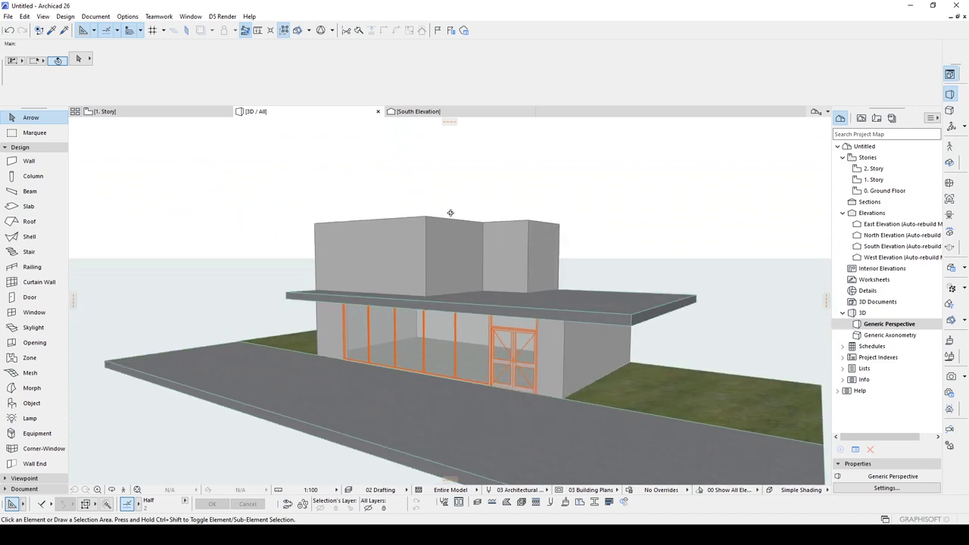
left_click(588, 298)
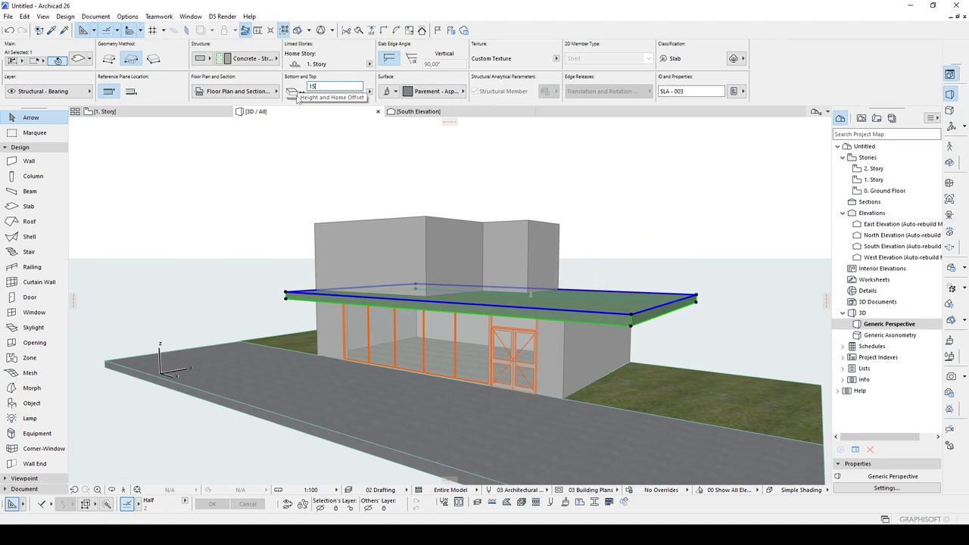
key("Return")
key("Escape")
- Place beams with a 50 by 25 cross-section around the edges of the 1. Story slab
middle_click_drag(501, 253, 507, 295, "shift")
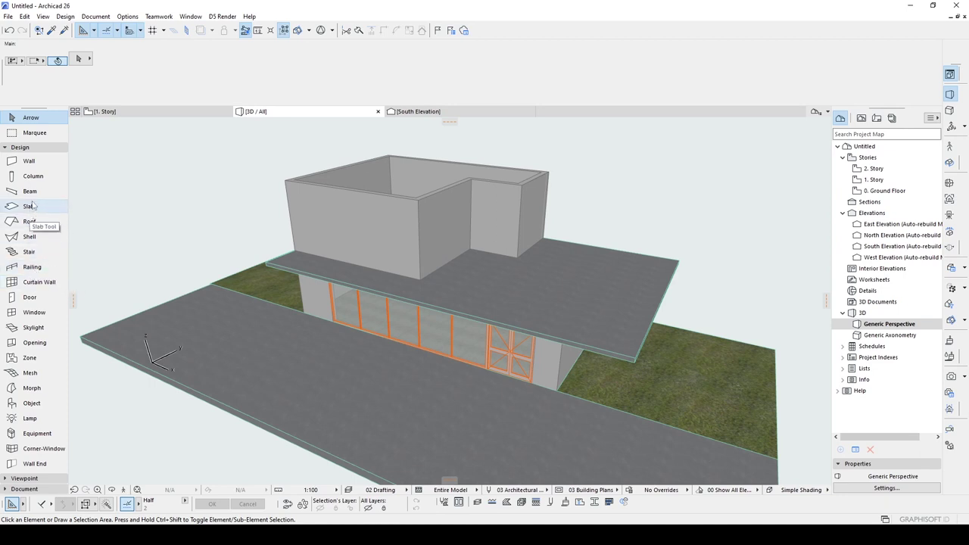
left_click(30, 191)
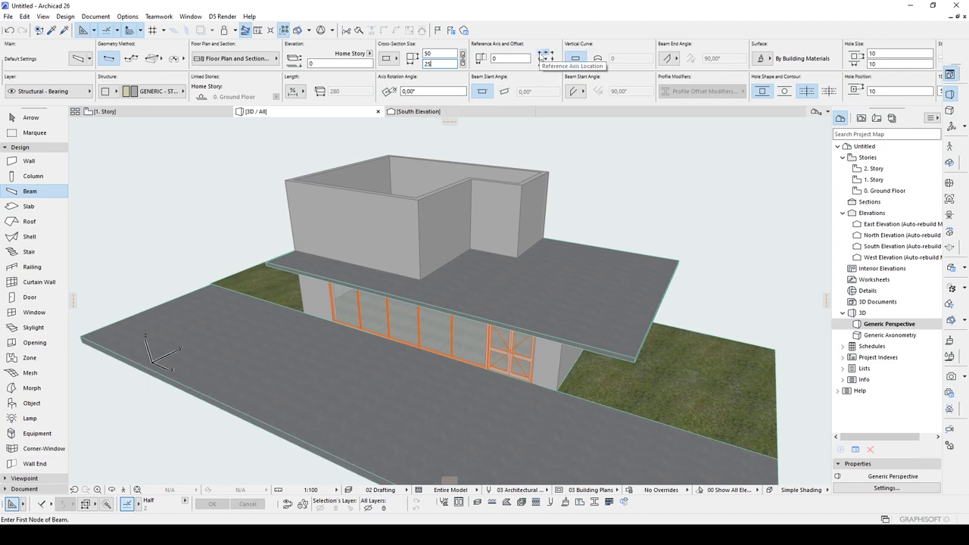
middle_click_drag(262, 302, 572, 306, "shift")
middle_click_drag(297, 389, 363, 365)
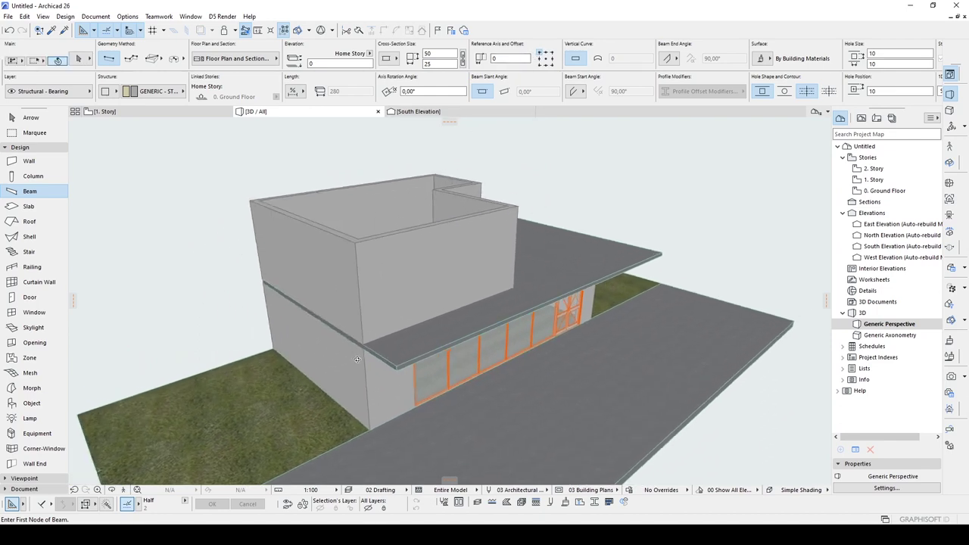
left_click(409, 361)
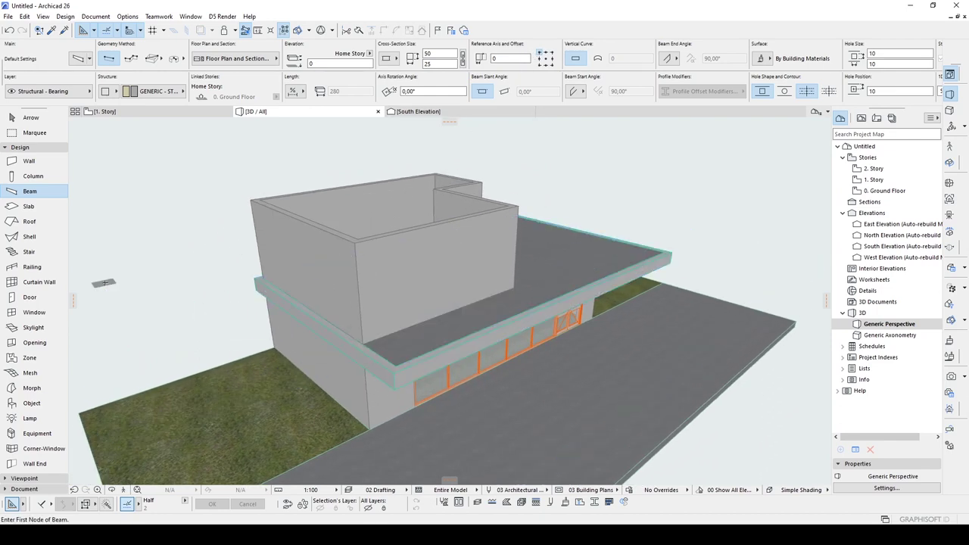
key("Escape")
- Select the four perimeter beams and change their reference axis location so they sit within the slab's edge
left_click(595, 292)
key("alt+g")
middle_click_drag(669, 289, 392, 293, "shift")
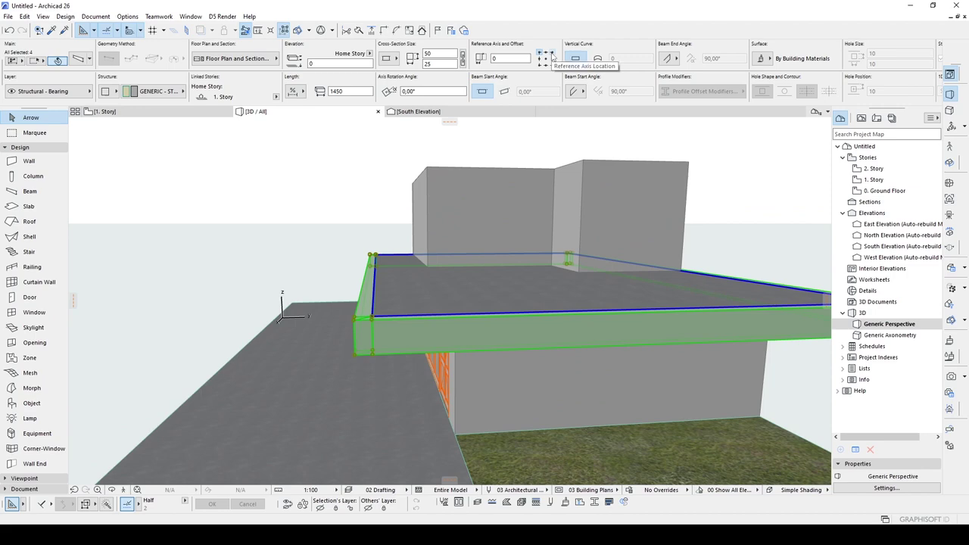
middle_click_drag(182, 282, 404, 267, "shift")
key("Escape")
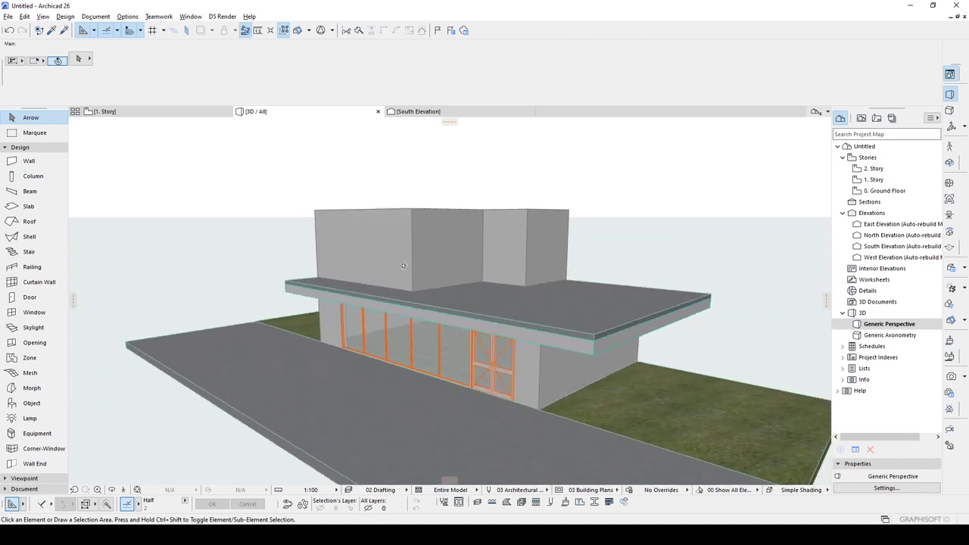
- Try to place the ground floor's storefront double door in the recessed east wall of the 1. Story, with its sill anchored to the wall base
left_click(502, 346, "alt")
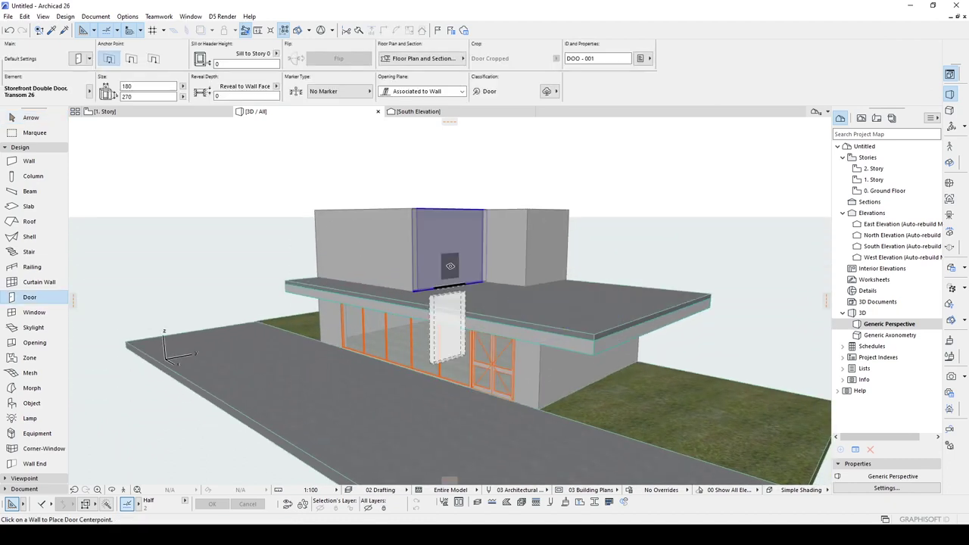
left_click(276, 54)
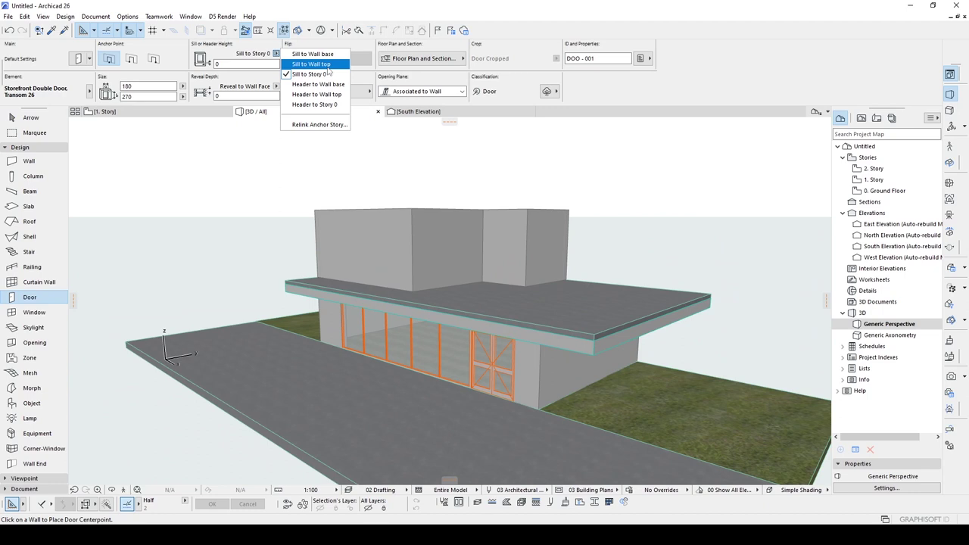
left_click(309, 55)
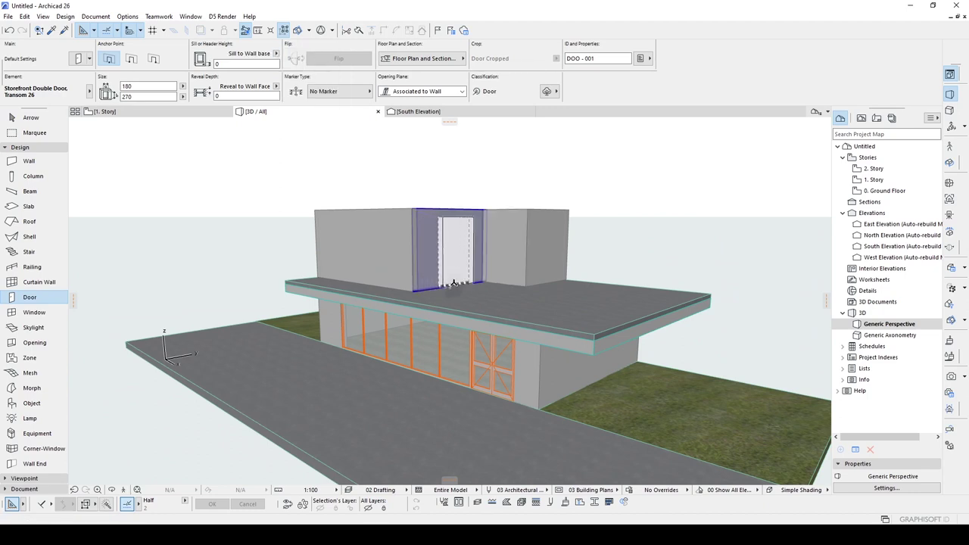
left_click(454, 283)
middle_click_drag(454, 283, 413, 364, "shift")
- Place a storefront window matching the ground-floor one in the 1. Story's front wall, with its sill anchored to the wall base
left_click(412, 364, "alt")
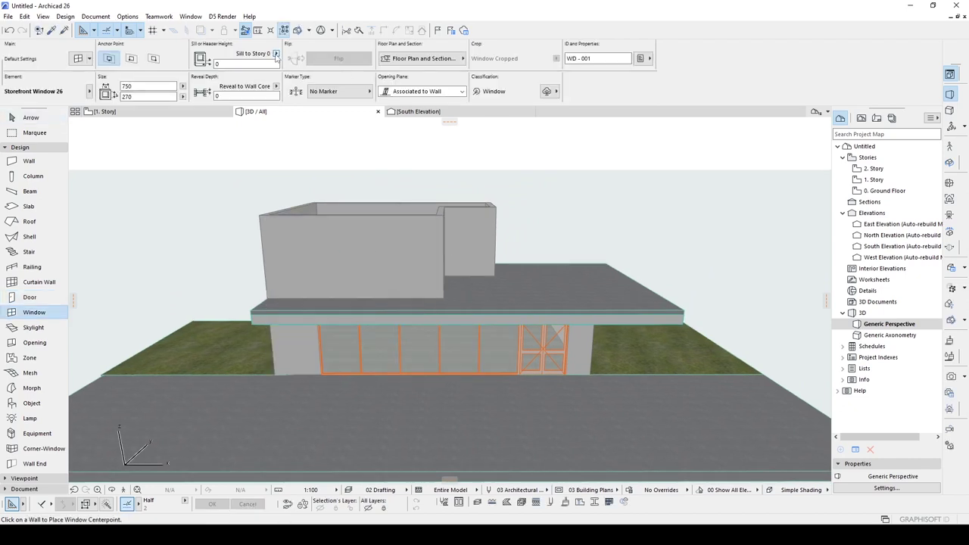
left_click(277, 54)
left_click(307, 55)
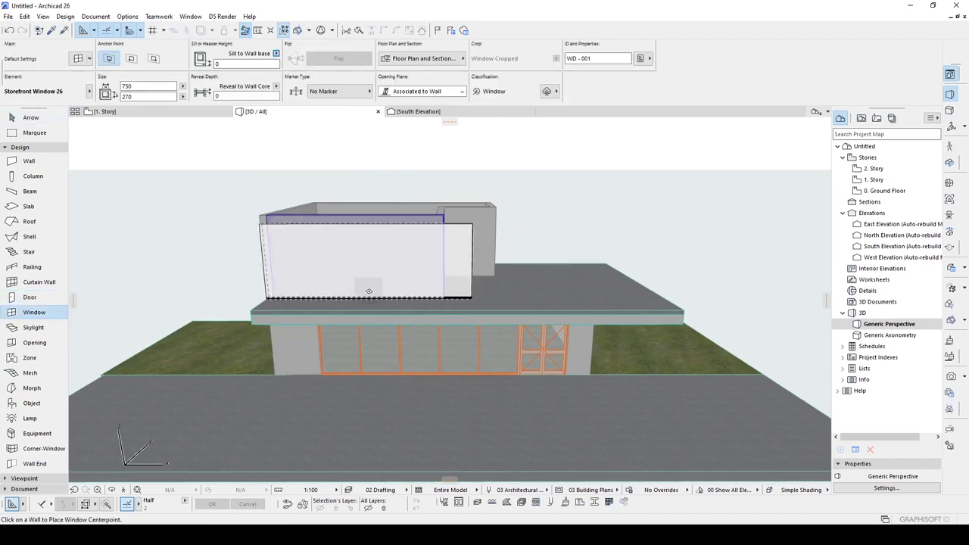
left_click(369, 292)
middle_click_drag(419, 156, 396, 268, "shift")
key("Escape")
key("Escape")
middle_click_drag(334, 249, 462, 248)
key("w")
left_click(368, 292)
left_click(514, 135)
middle_click_drag(462, 248, 463, 293)
key("Escape")
scroll(411, 296, "up", 2)
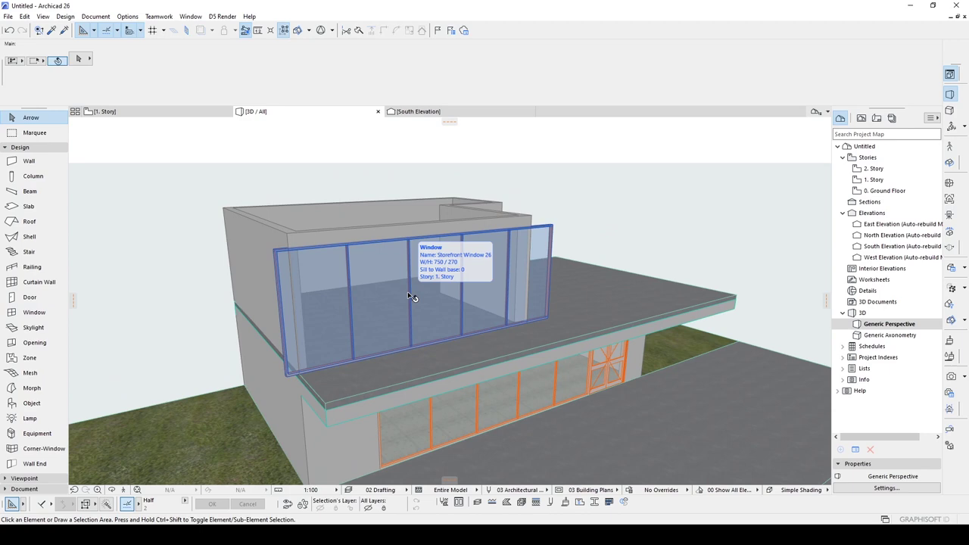
- Set the 1. Story storefront window's width to 300 and its number of horizontal divisions to 2
left_click(414, 296)
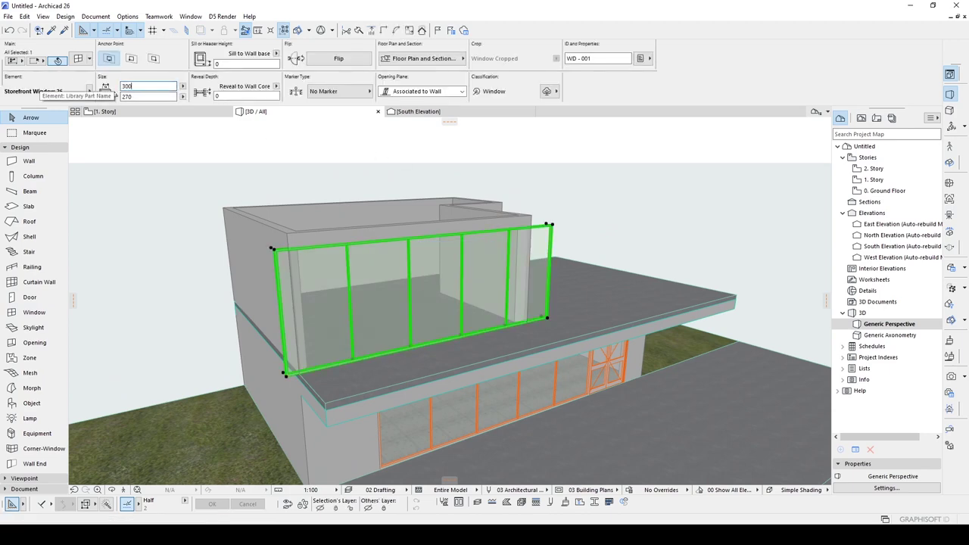
double_click(435, 279)
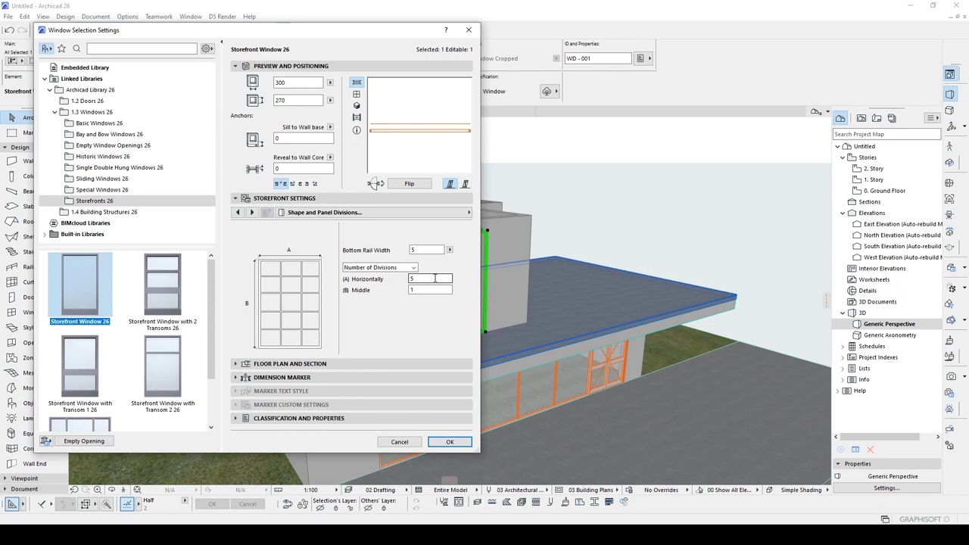
key("Return")
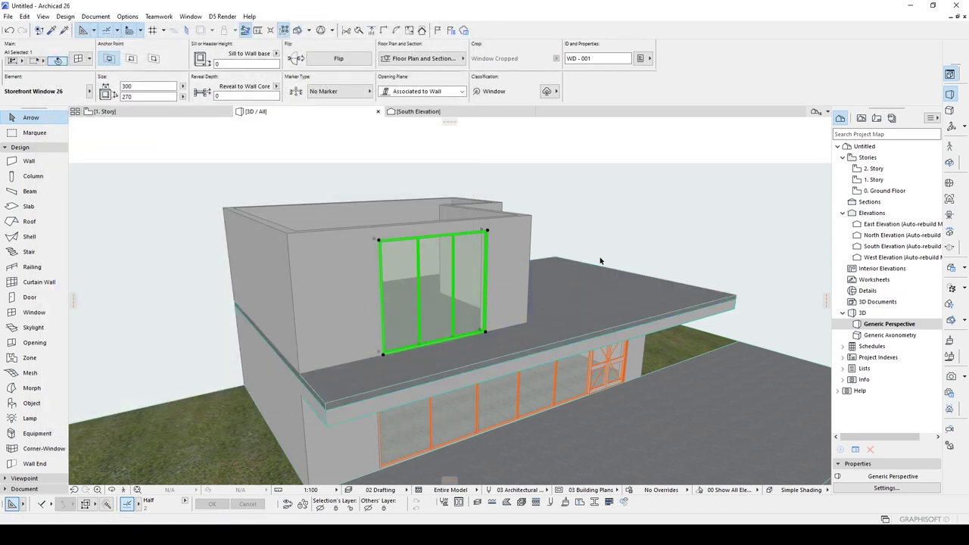
double_click(422, 280)
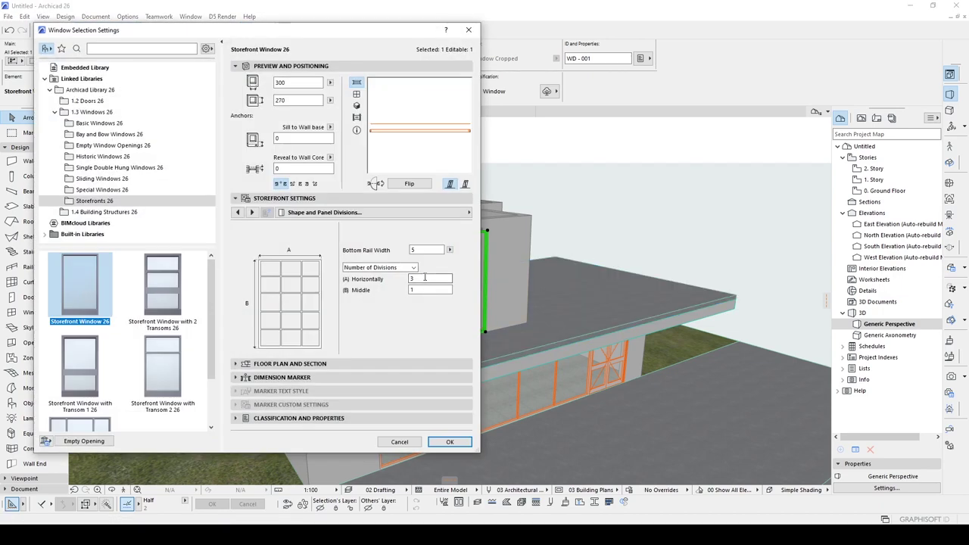
left_click(449, 441)
- Move the 1. Story window along the front wall so its west edge aligns with the ground-floor storefront window
middle_click_drag(484, 414, 377, 305, "shift")
left_click(372, 346)
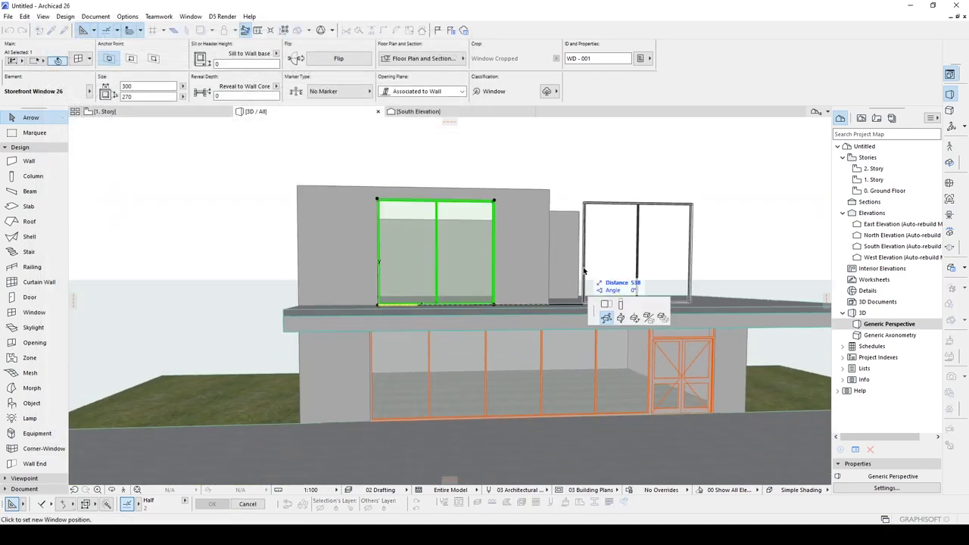
left_click(371, 426)
left_click(520, 174)
scroll(549, 229, "down", 1)
- Place a 180 by 270 storefront double door in the 1. Story's recessed east wall, with its sill anchored to the wall base
middle_click_drag(552, 231, 346, 268, "shift")
left_click(491, 356, "alt")
middle_click_drag(431, 269, 495, 257, "shift")
left_click(276, 53)
left_click(306, 55)
middle_click_drag(434, 284, 321, 333, "shift")
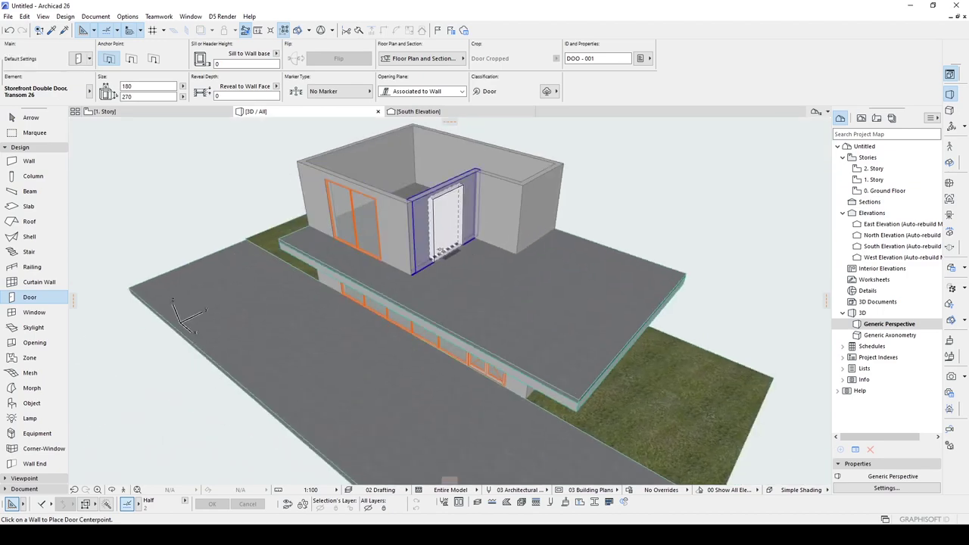
left_click(442, 255)
left_click(345, 160)
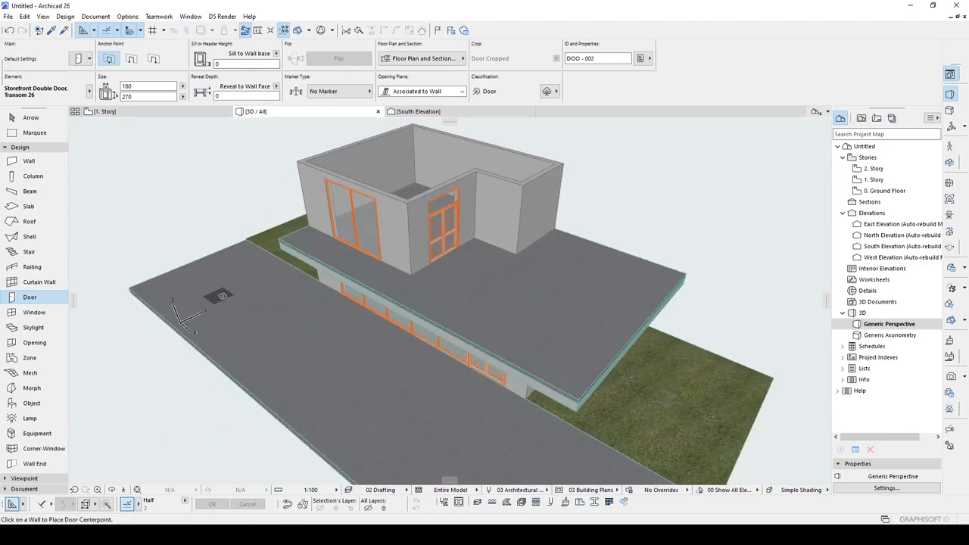
key("Escape")
- Pick up the existing slab's settings and open the 2. Story plan with the 1. Story shown as trace reference
middle_click_drag(264, 281, 301, 275, "shift")
left_click(509, 279, "alt")
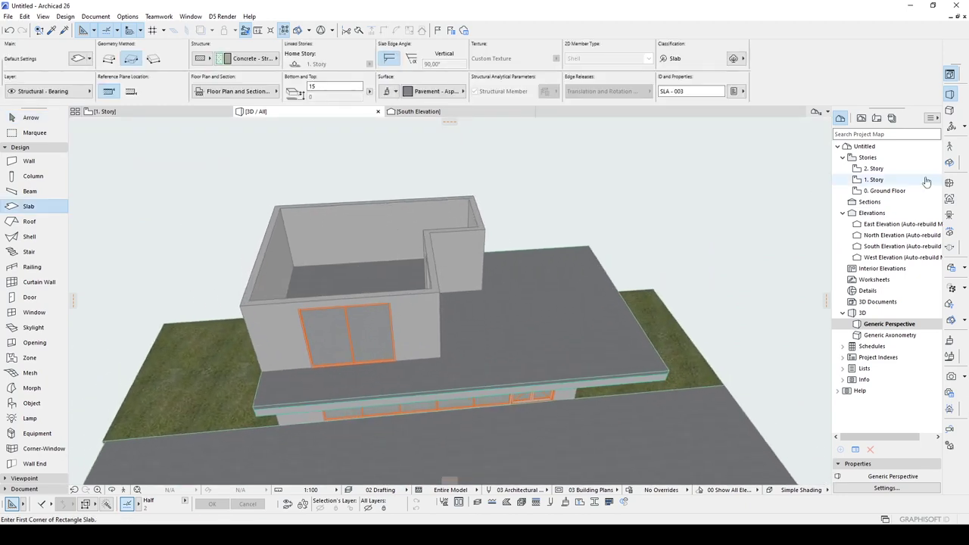
double_click(876, 169)
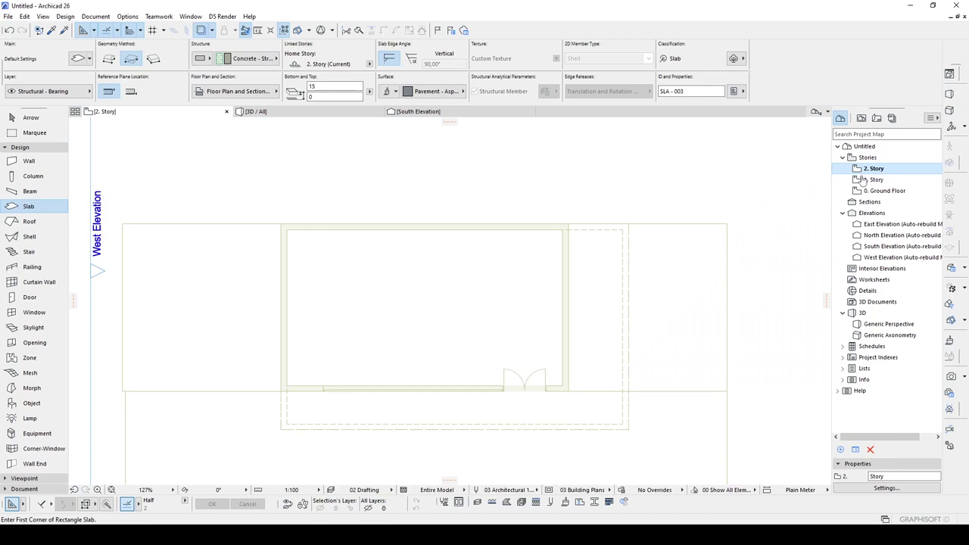
scroll(776, 208, "down", 3)
right_click(873, 179)
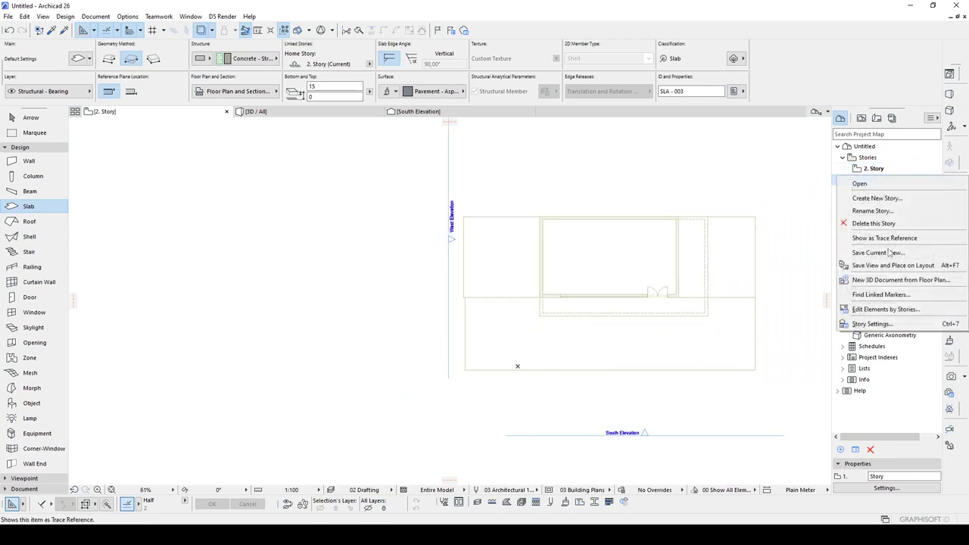
left_click(871, 234)
- Create a 15 thick slab on the 2. Story that fills the interior outline of the L-shaped walls
scroll(594, 278, "up", 5)
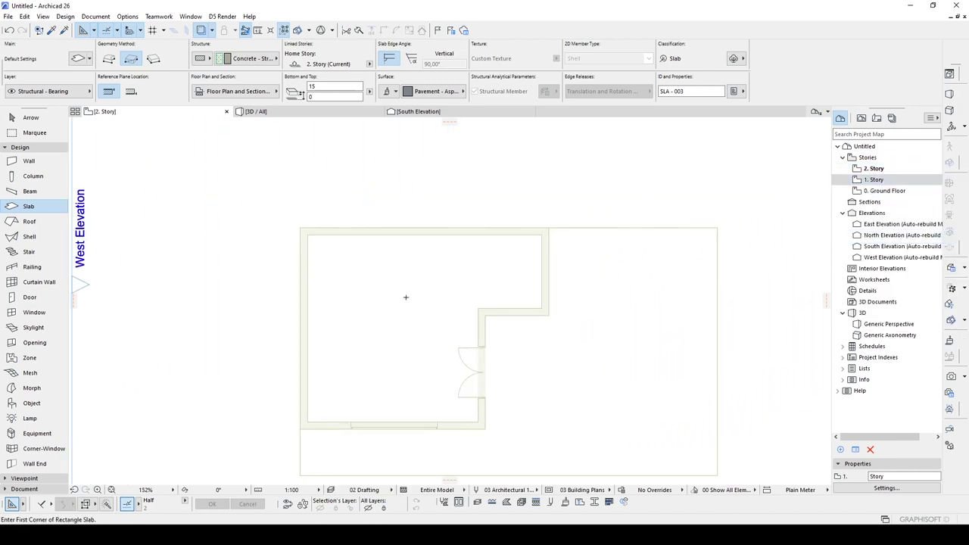
left_click(363, 261)
key("Escape")
left_click(349, 280)
left_click(308, 247)
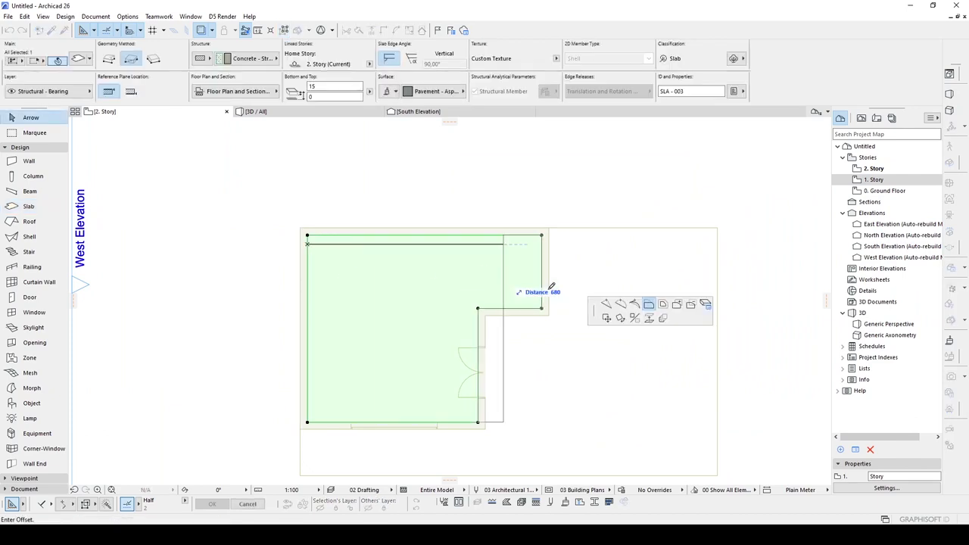
key("Escape")
key("Escape")
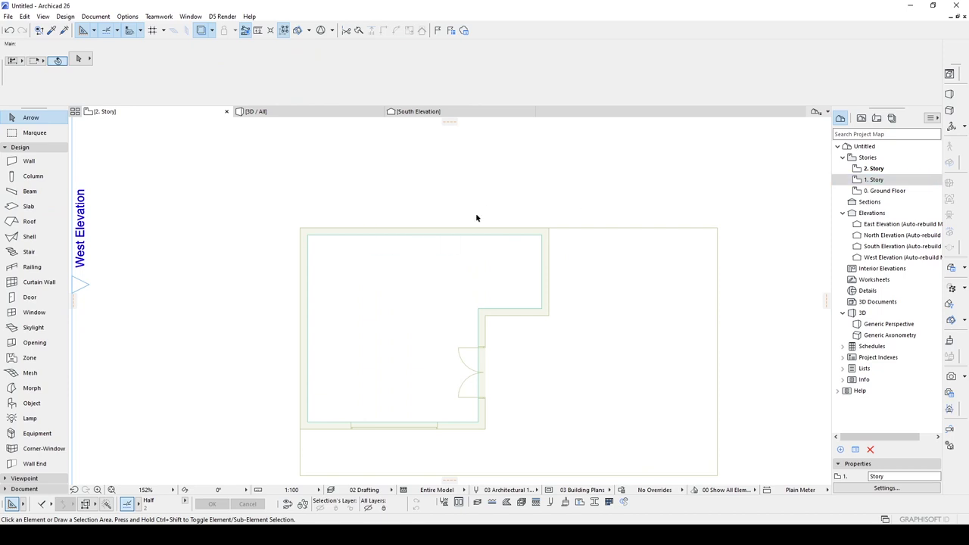
- Inspect the new roof slab in the 3D view and return to the 2. Story plan
key("F3")
middle_click_drag(421, 242, 432, 283)
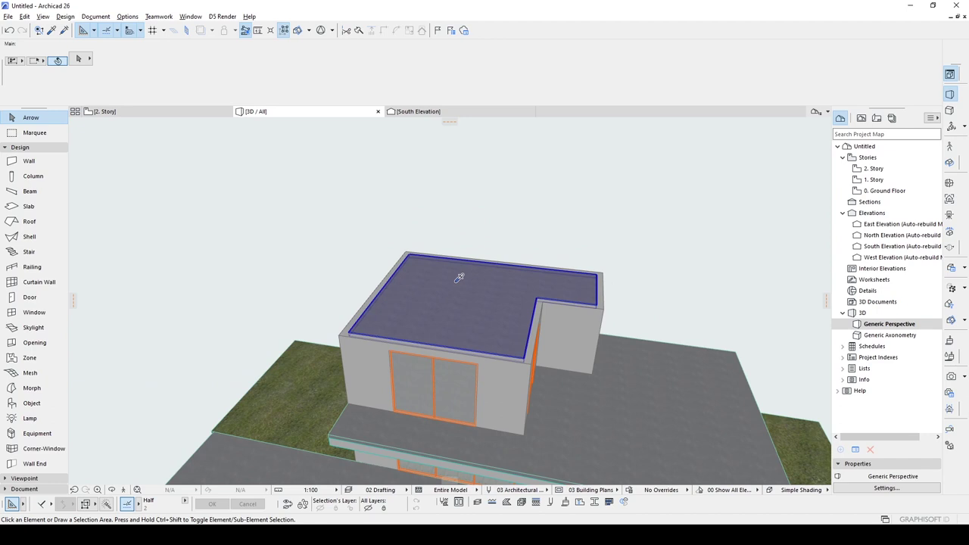
left_click(459, 278, "alt")
left_click(895, 170)
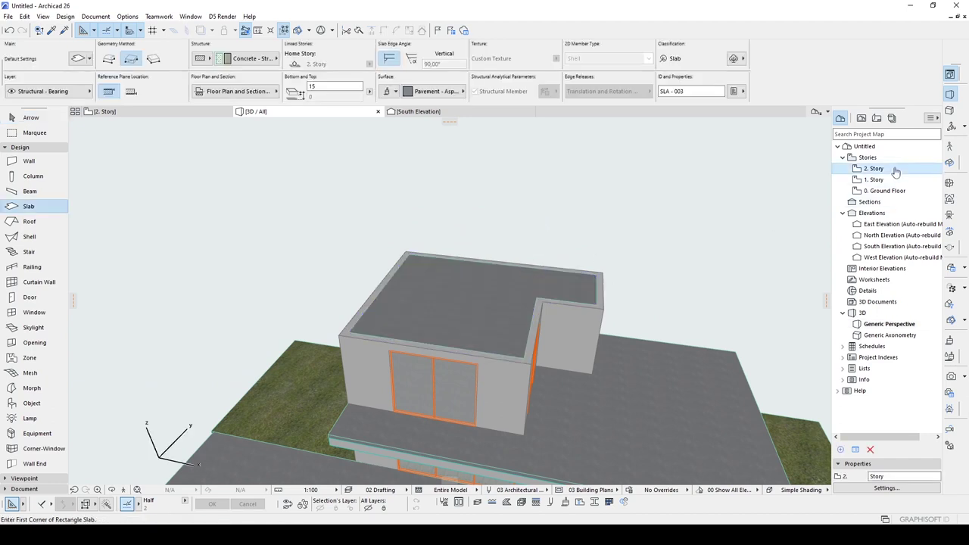
double_click(896, 171)
middle_click_drag(428, 325, 457, 296)
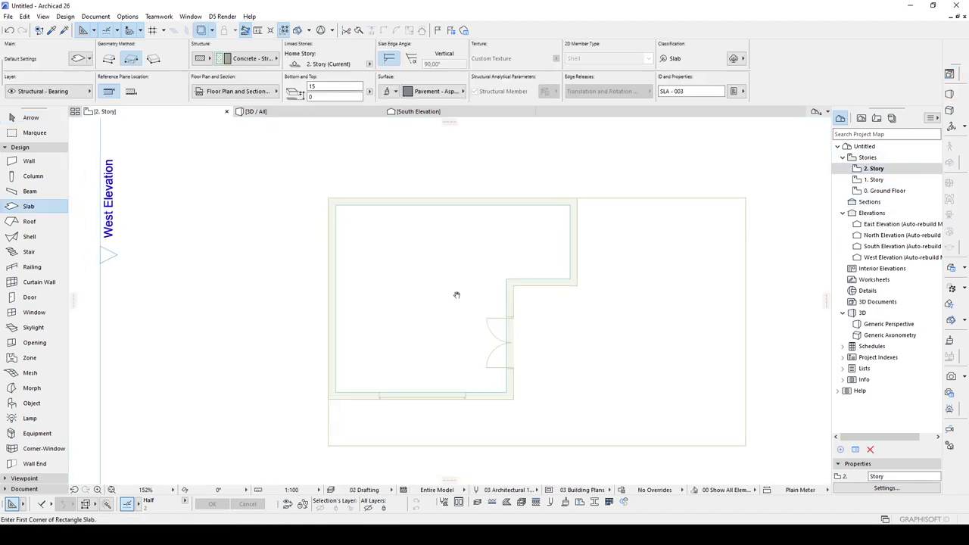
key("Escape")
left_click(453, 295)
key("Escape")
left_click(448, 288, "alt")
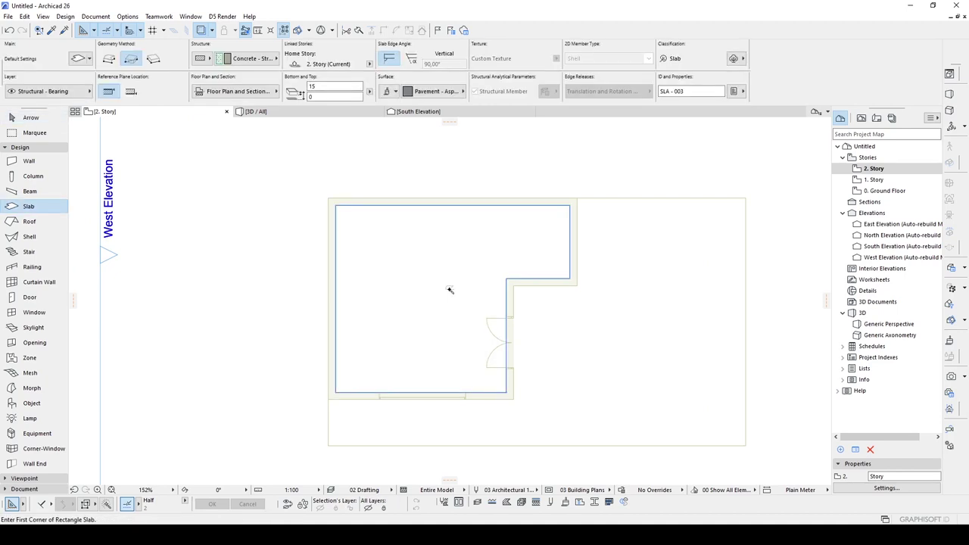
key("Escape")
- Offset all edges of the 2. Story slab outward by 25 to the outer faces of the L-shaped walls
left_click(409, 271)
scroll(383, 274, "down", 5)
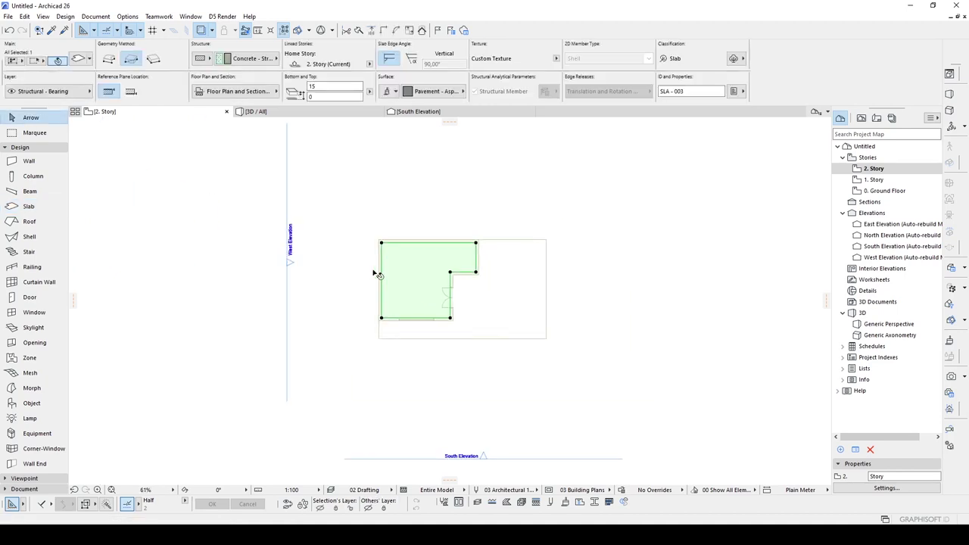
scroll(390, 253, "up", 4)
scroll(393, 235, "up", 3)
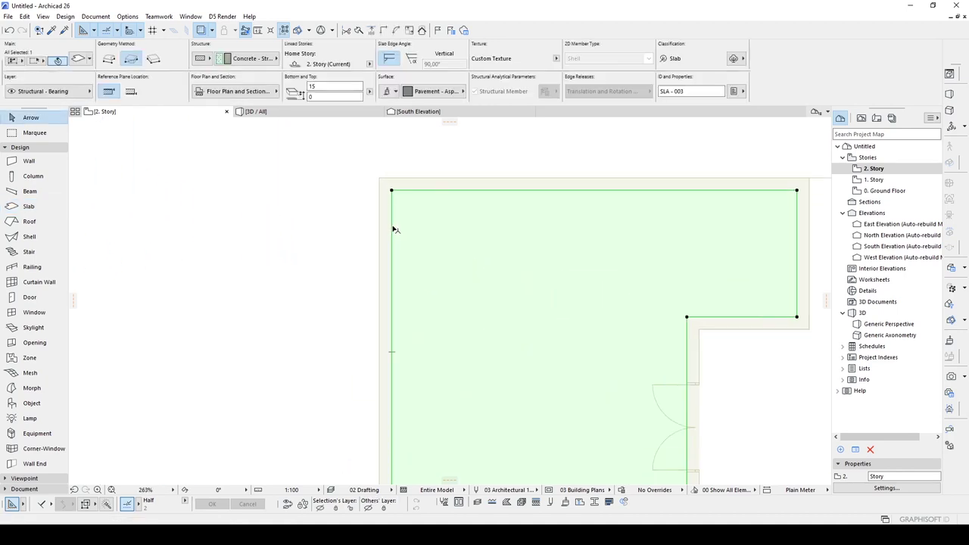
scroll(392, 227, "down", 2)
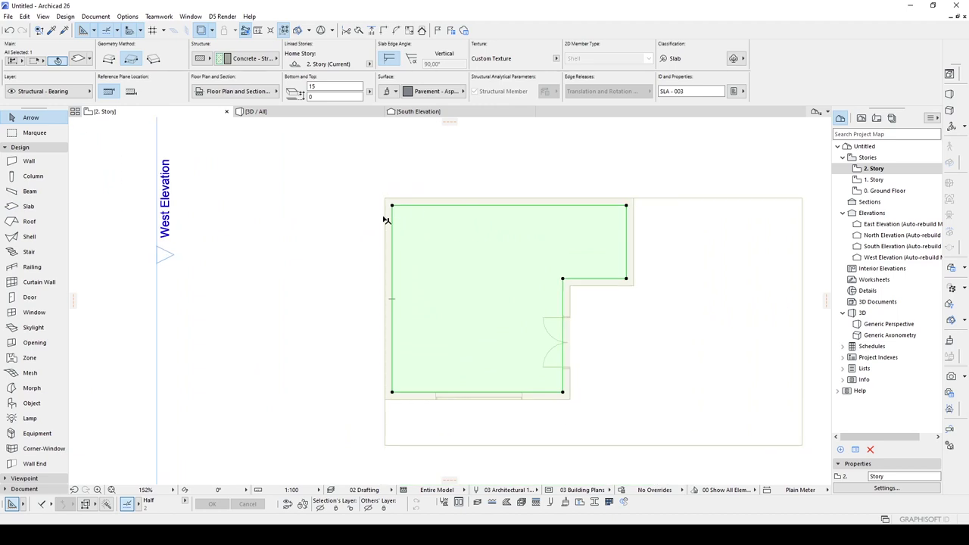
left_click(393, 217)
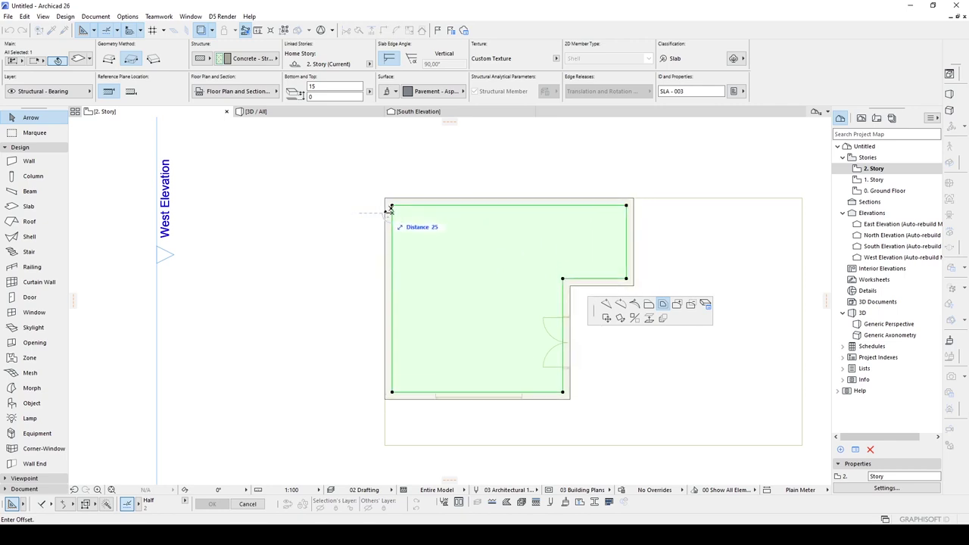
left_click(387, 206)
left_click(346, 216)
- Examine how the enlarged 2. Story slab sits over the 1. Story walls in plan and in the 3D view
scroll(346, 217, "down", 3)
middle_click_drag(547, 229, 540, 270)
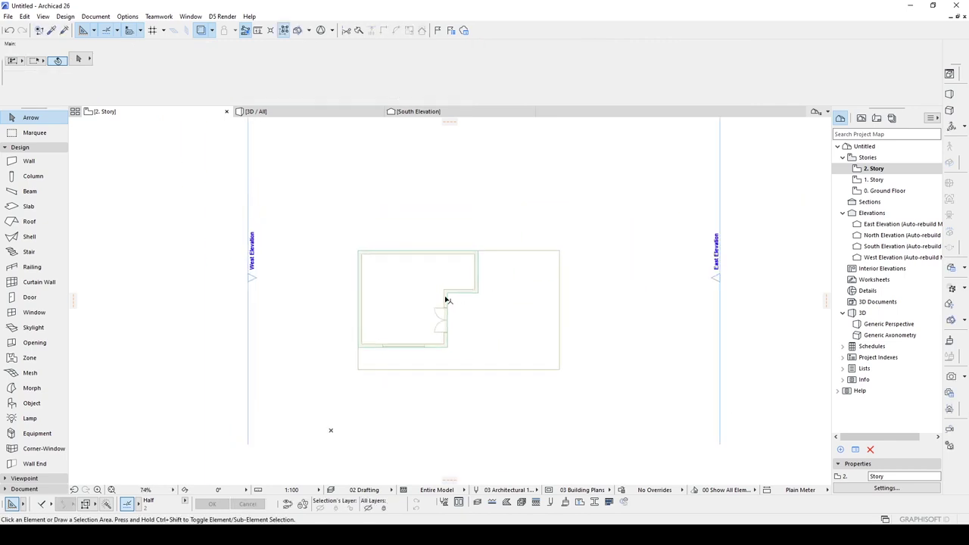
scroll(447, 299, "up", 2)
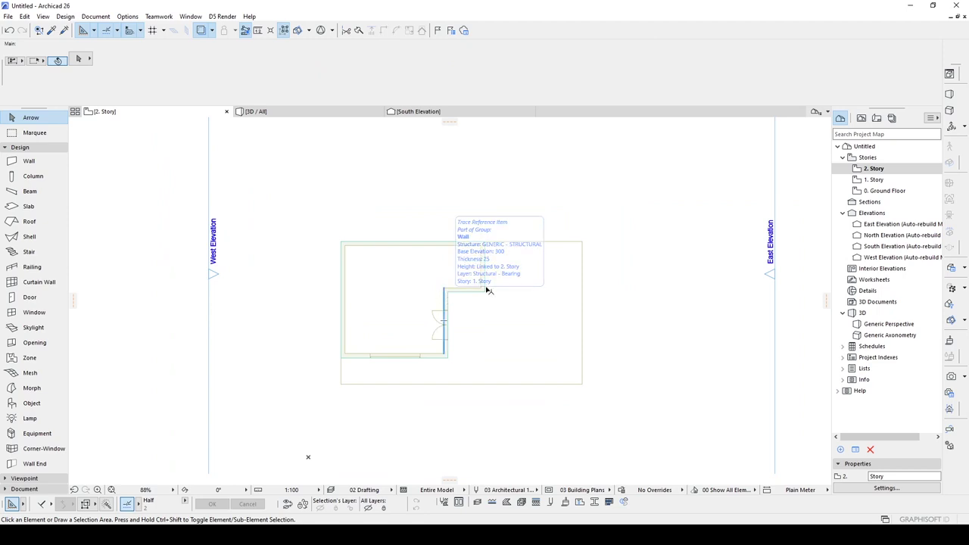
scroll(467, 287, "up", 1)
left_click(412, 297)
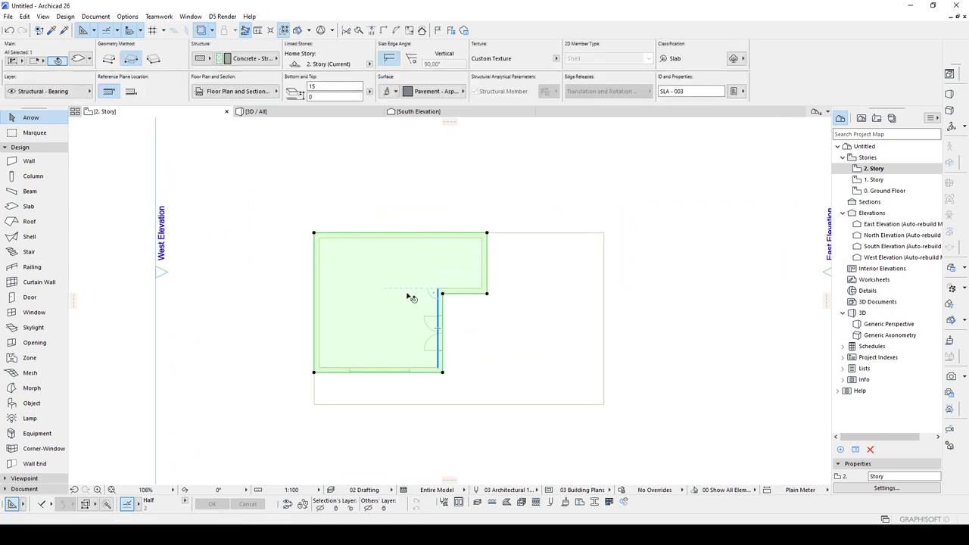
key("F3")
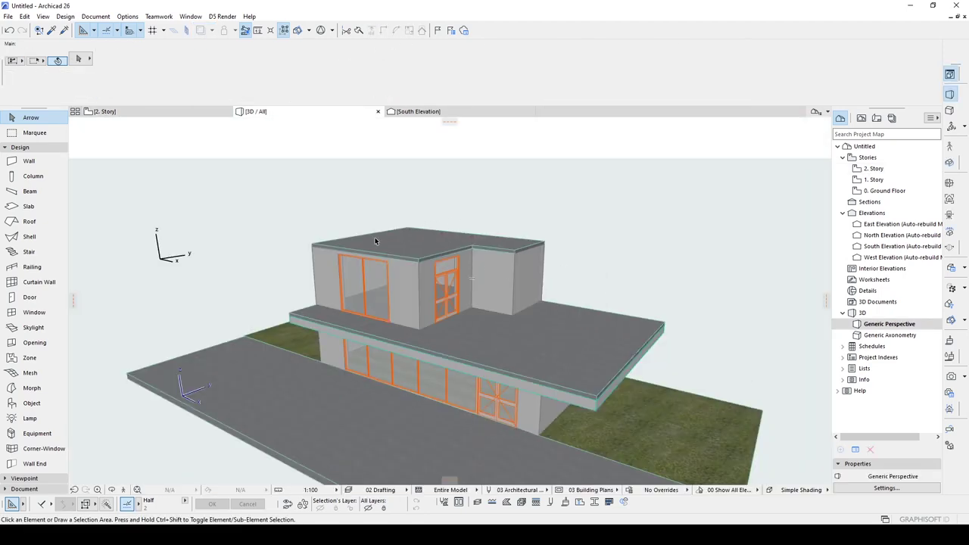
scroll(374, 240, "up", 6)
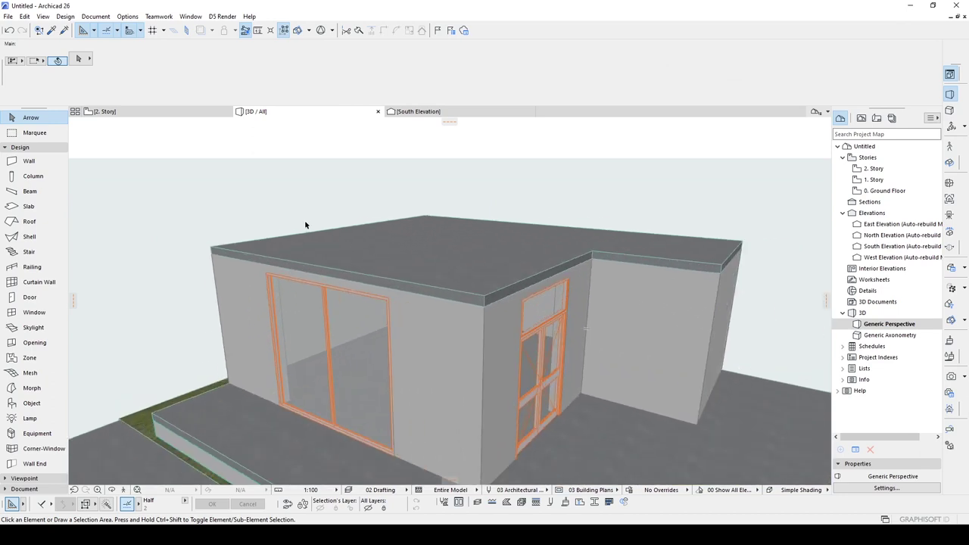
left_click(362, 250)
mouse_move(364, 254)
middle_mouse_down("shift")
mouse_move(643, 261)
mouse_move(606, 237)
mouse_move(312, 238)
middle_mouse_up("shift")
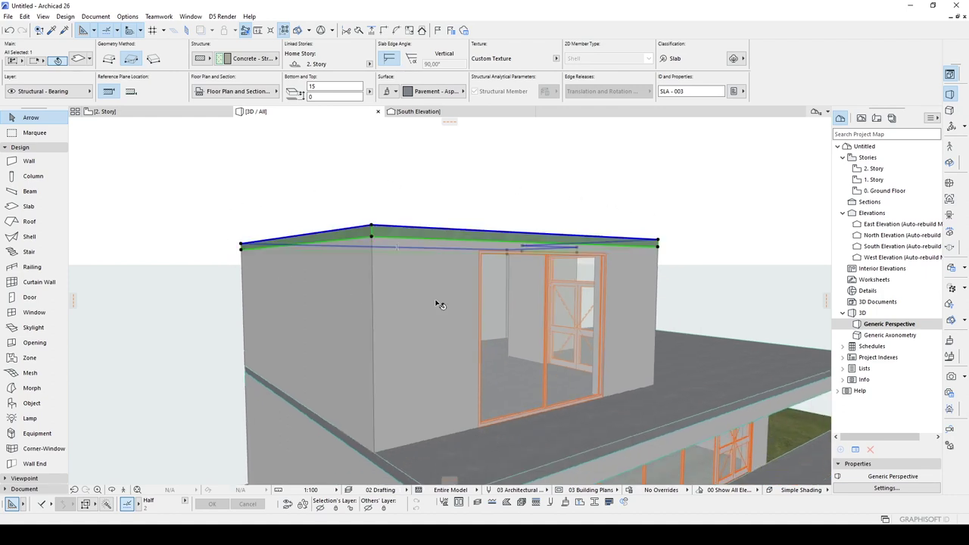
- Inspect the 1. Story's storefront window and storefront double door beneath the 2. Story slab in the 3D view
left_click(505, 284)
middle_click_drag(635, 293, 464, 300, "shift")
middle_click_drag(685, 303, 452, 251, "shift")
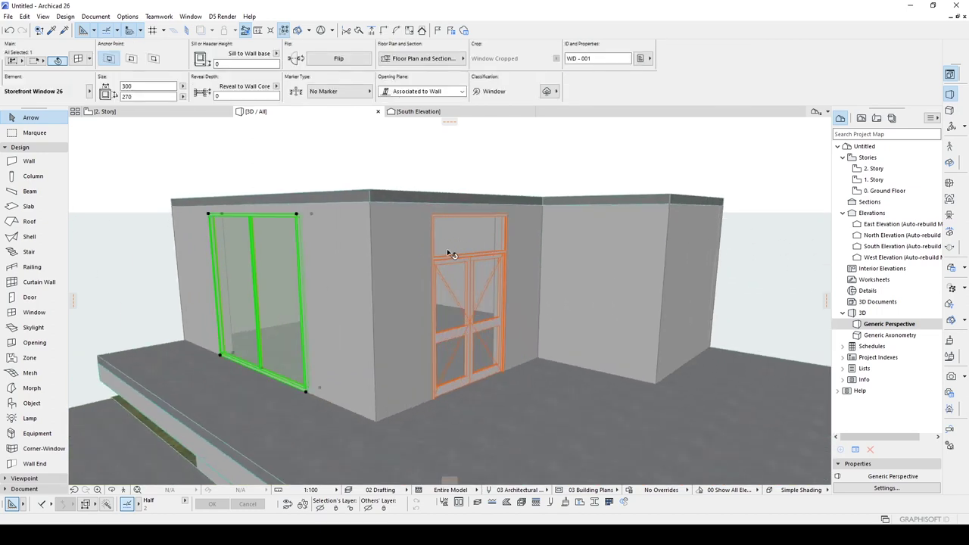
left_click(491, 248, "shift")
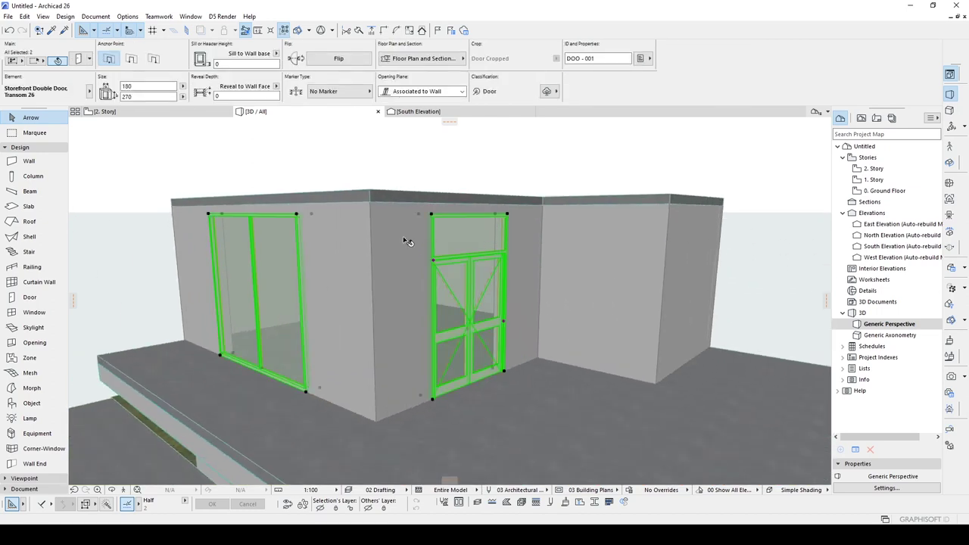
key("Escape")
scroll(465, 265, "down", 2)
middle_click_drag(413, 248, 756, 249, "shift")
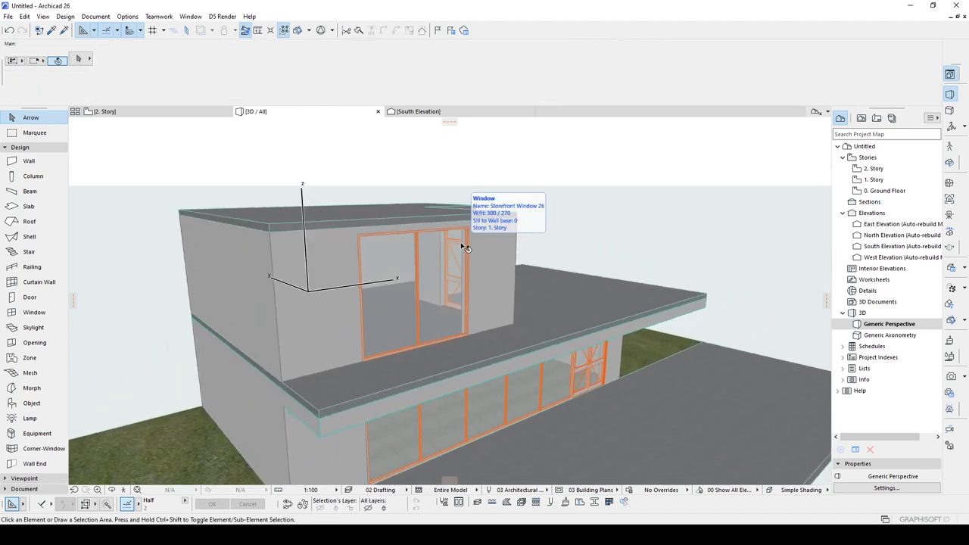
- Offset the 2. Story slab's edges above the storefront window and the double door outward to form overhangs
middle_click_drag(379, 254, 346, 255, "shift")
left_click(360, 278)
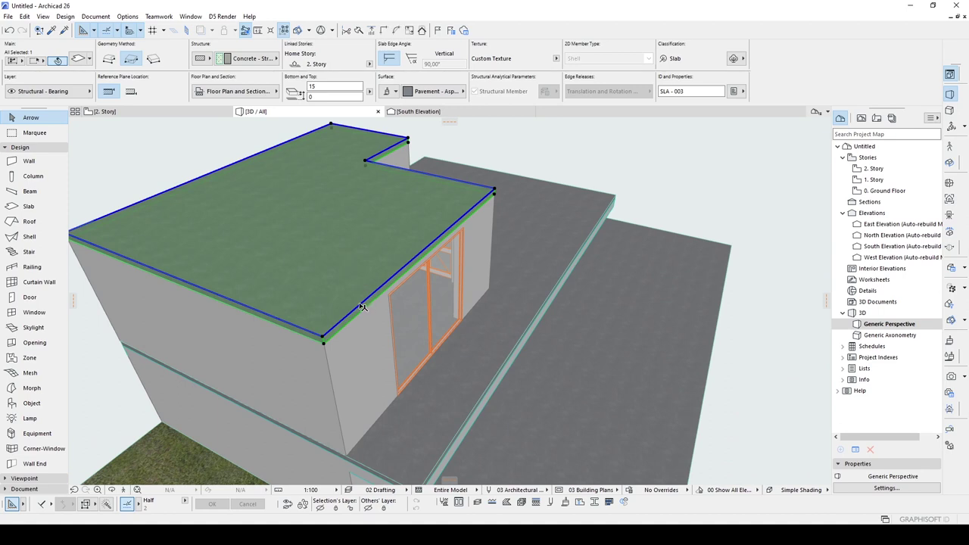
left_click(360, 304)
left_click(648, 304)
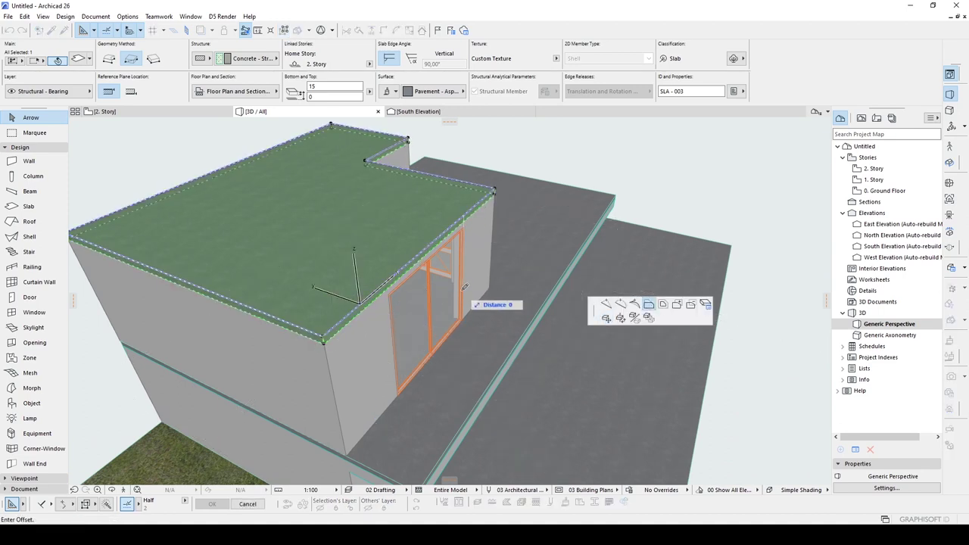
middle_click_drag(490, 289, 564, 240)
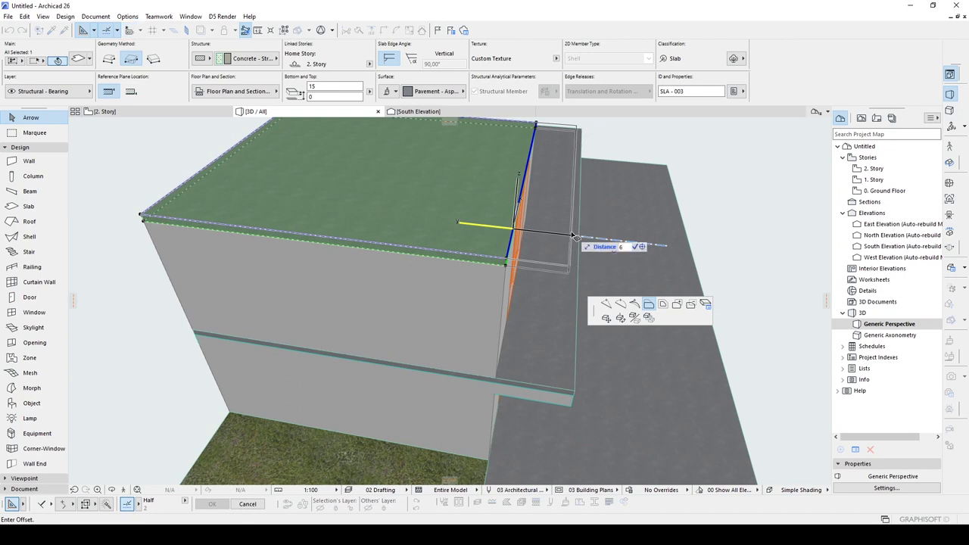
left_click(548, 236)
middle_click_drag(603, 233, 175, 162)
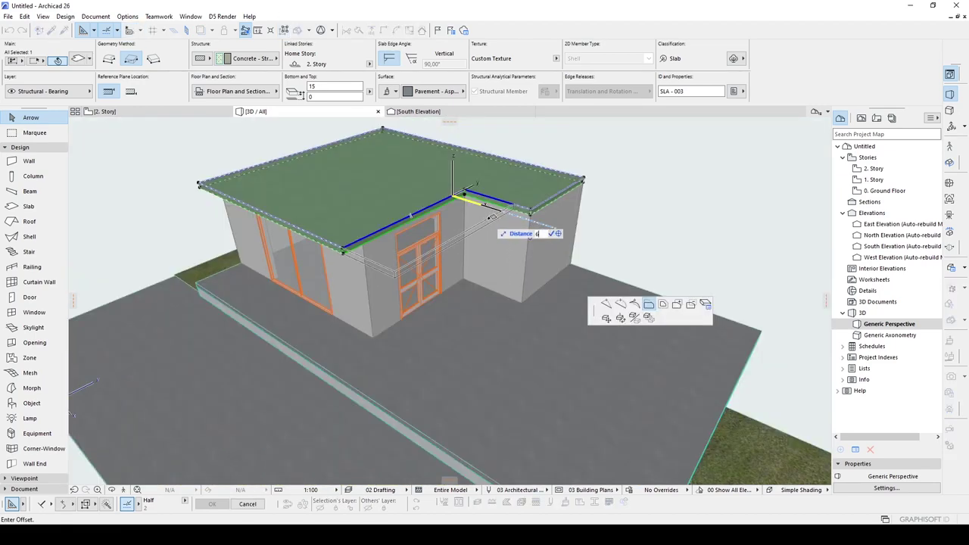
key("Return")
scroll(463, 216, "down", 2)
middle_click_drag(424, 242, 539, 270, "shift")
key("Escape")
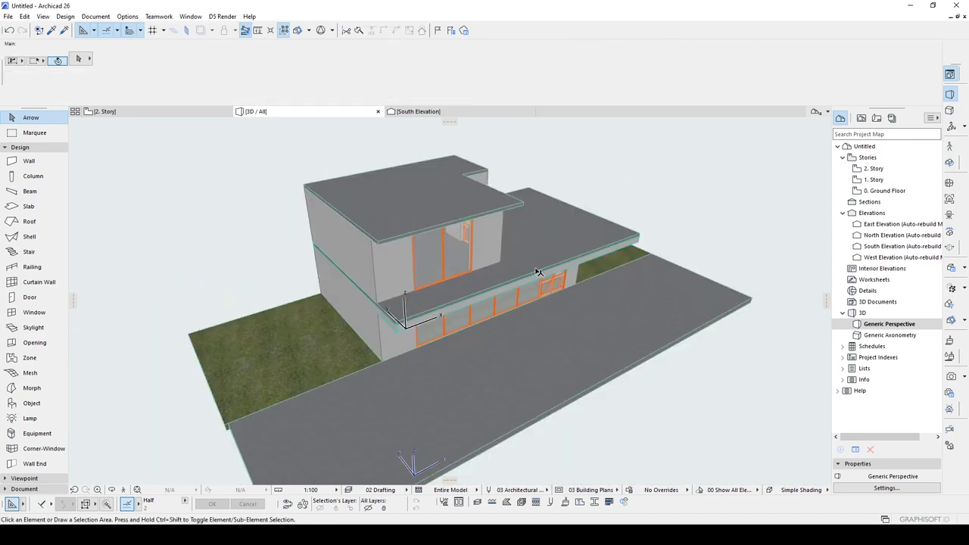
- Trace the 2. Story slab's outline with 50 x 25 beams that copy the settings of the 1. Story slab's edge beam
scroll(539, 269, "up", 2)
left_click(475, 297, "alt")
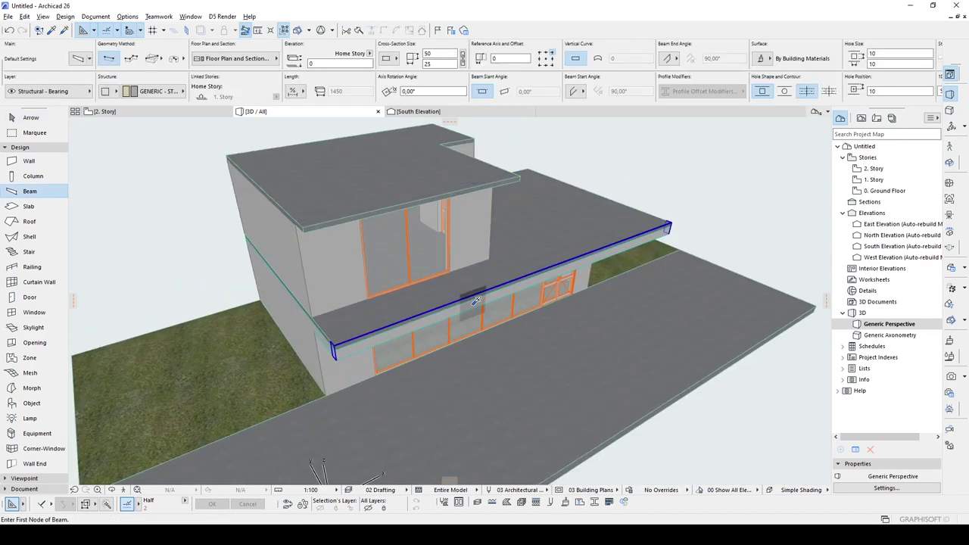
scroll(320, 222, "up", 1)
middle_click_drag(320, 222, 332, 271)
key("space")
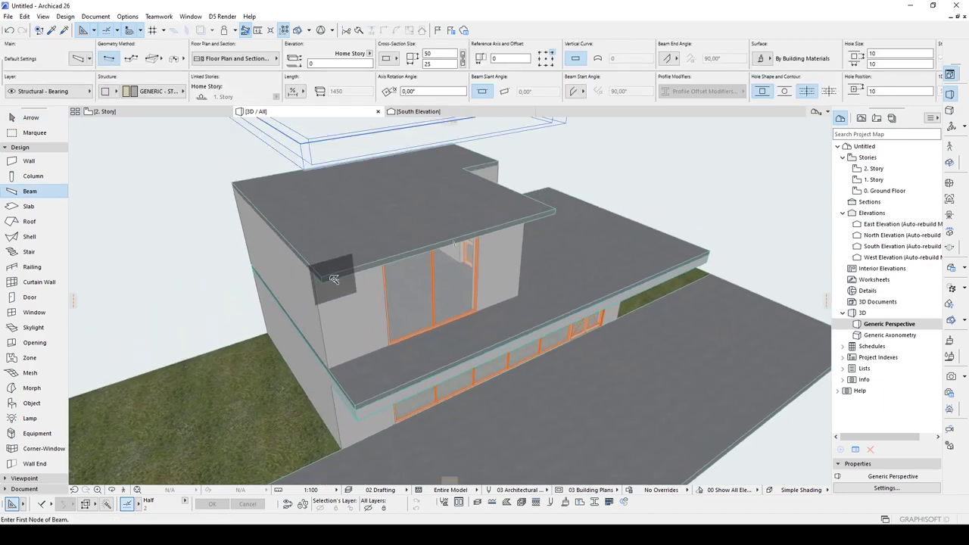
left_click(331, 277)
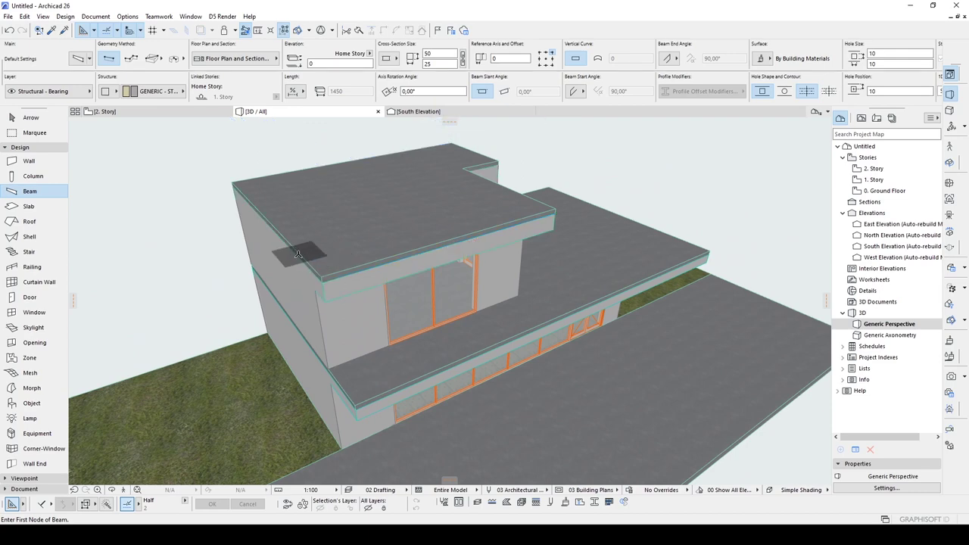
middle_click_drag(302, 249, 368, 314)
key("Escape")
- Fillet the 1. Story slab's pavement-side corner at its open terrace end with a radius of 150
middle_click_drag(579, 331, 556, 333, "shift")
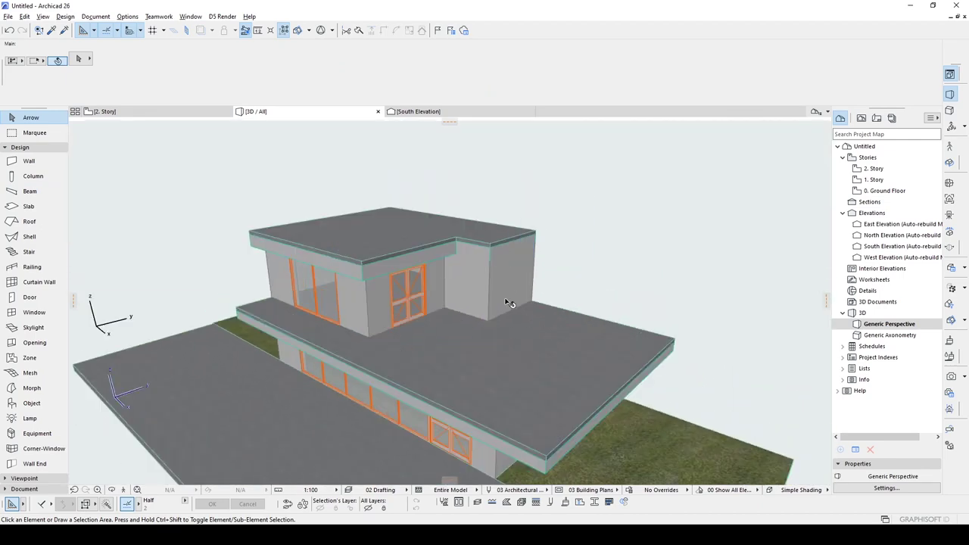
scroll(496, 290, "down", 2)
middle_click_drag(517, 302, 480, 273)
scroll(481, 298, "up", 4)
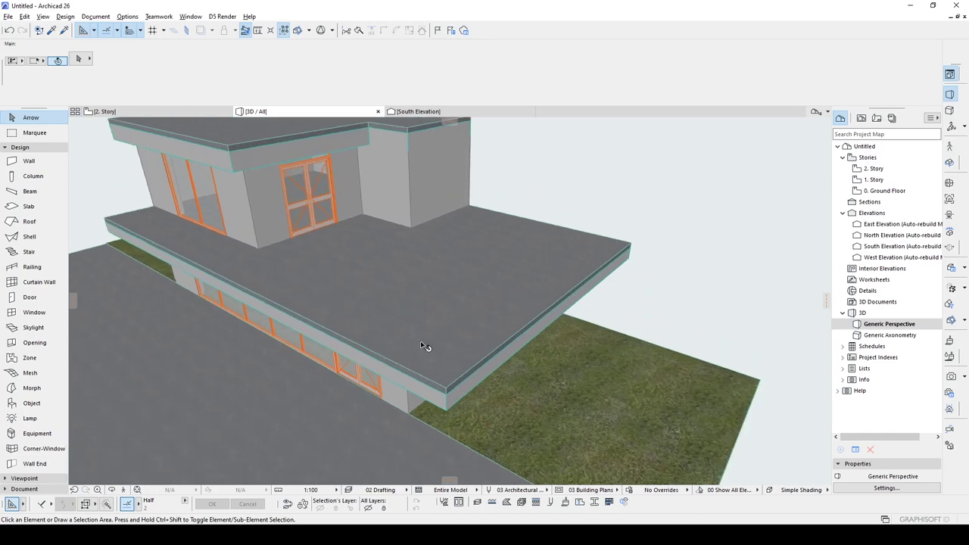
left_click(463, 344)
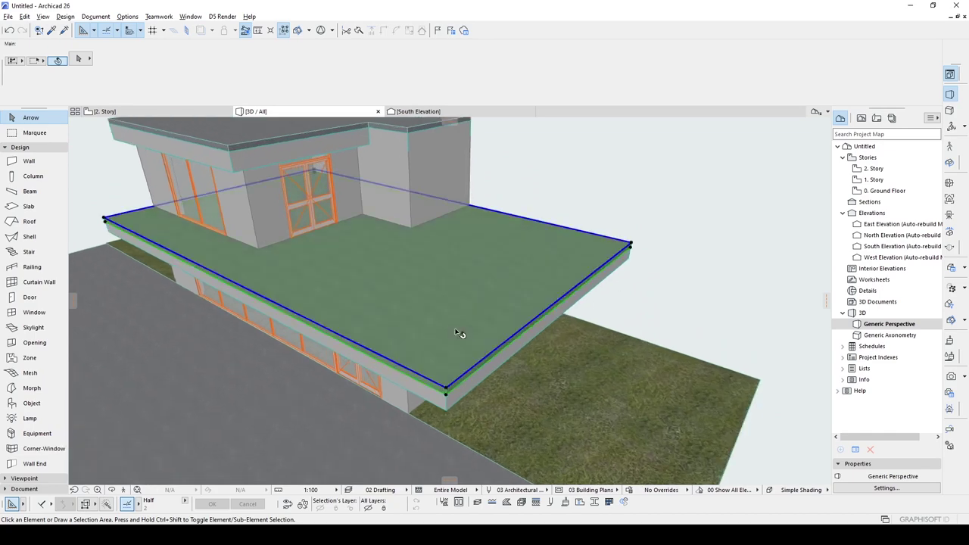
left_click(447, 390)
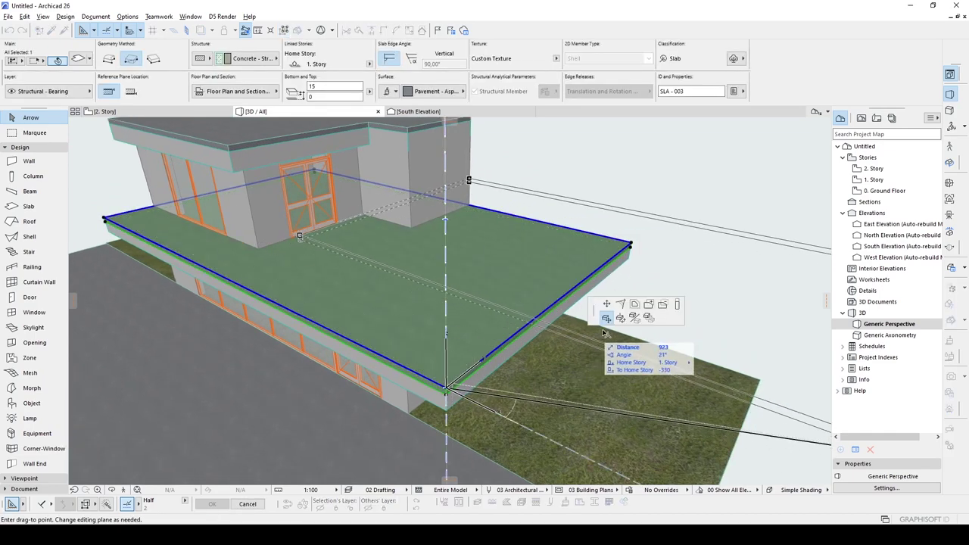
left_click(621, 305)
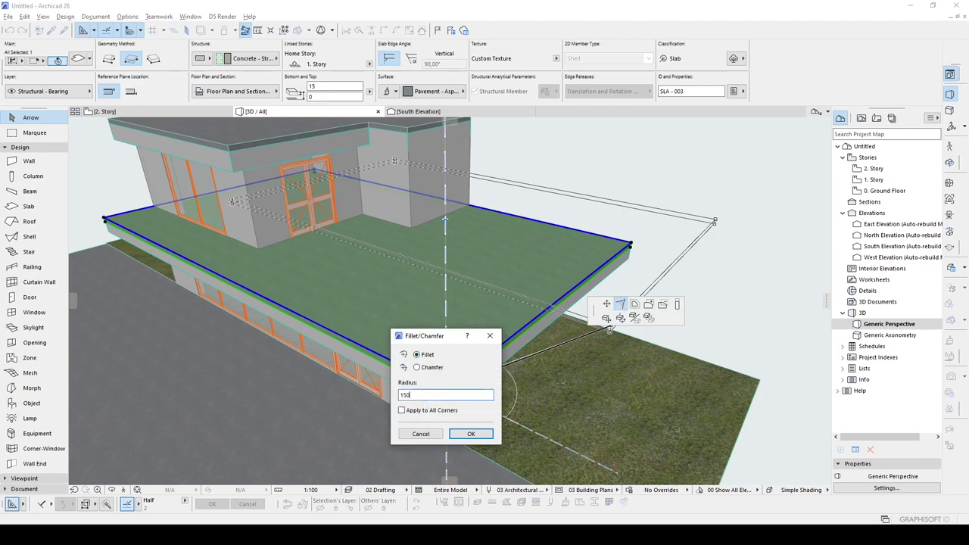
left_click(470, 434)
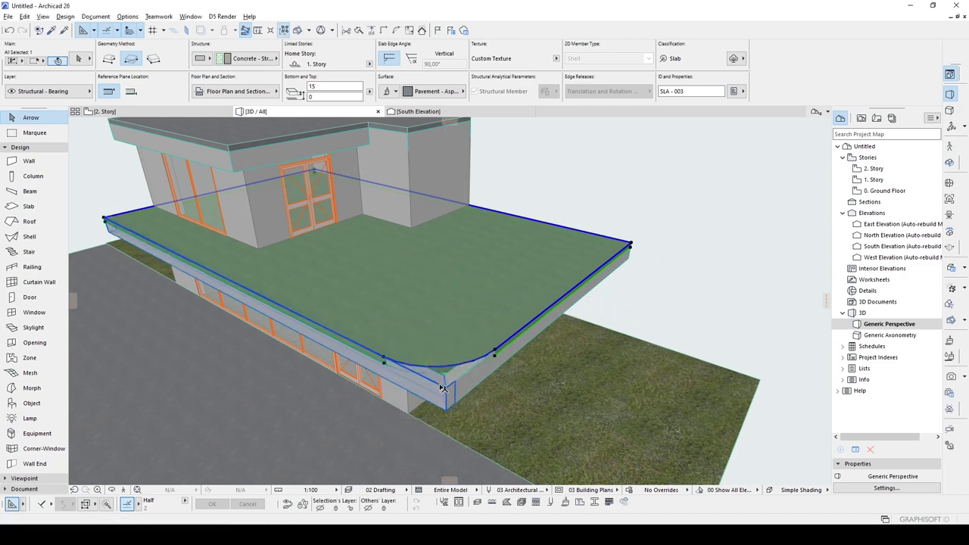
key("Escape")
- Fillet the 1. Story slab's rear corner at the open terrace end with a radius of 150
scroll(398, 377, "down", 8)
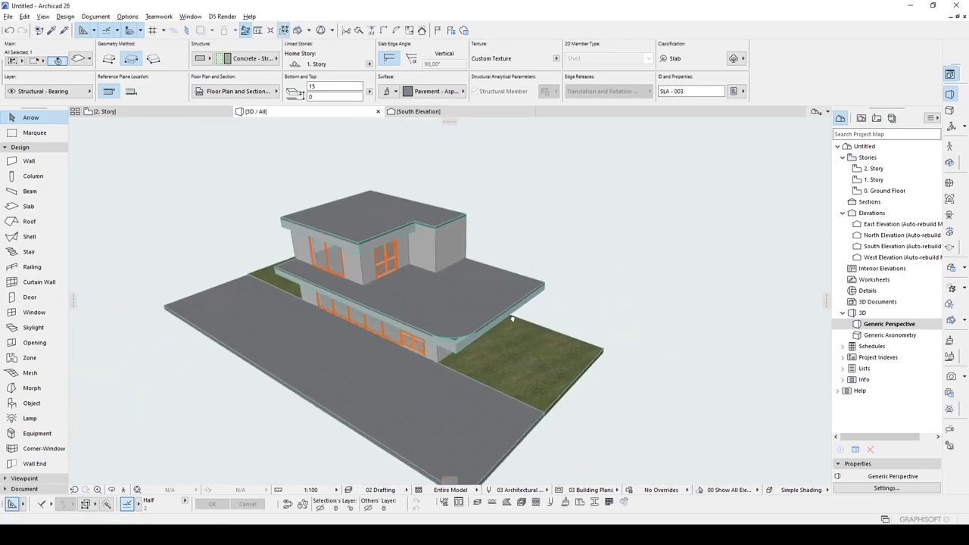
scroll(353, 283, "up", 5)
left_click(550, 330)
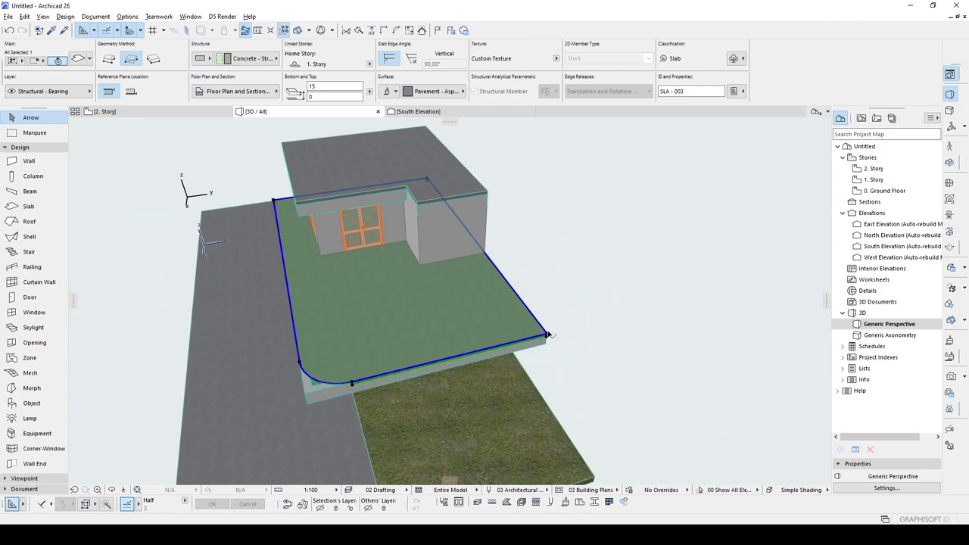
left_click(550, 331)
left_click(634, 303)
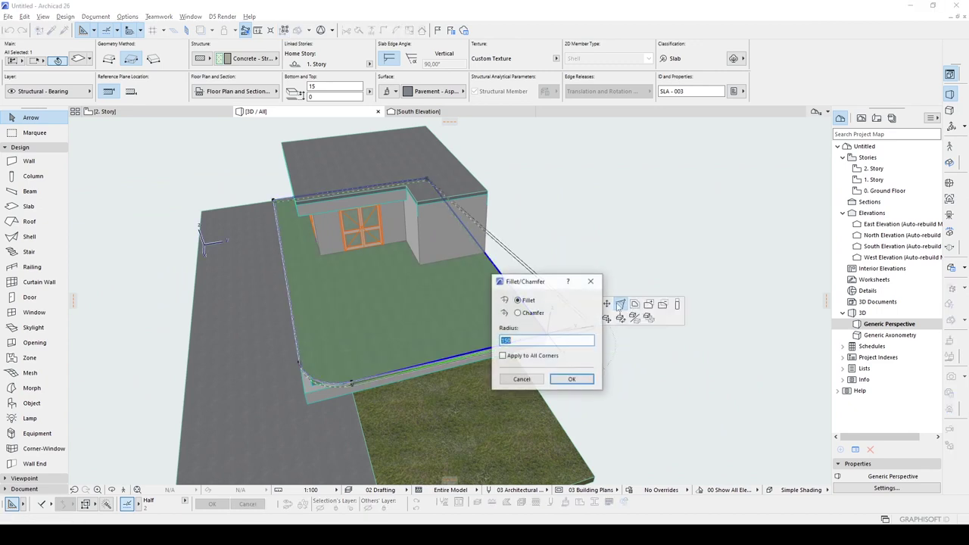
left_click(571, 380)
left_click(622, 387)
scroll(524, 310, "down", 2)
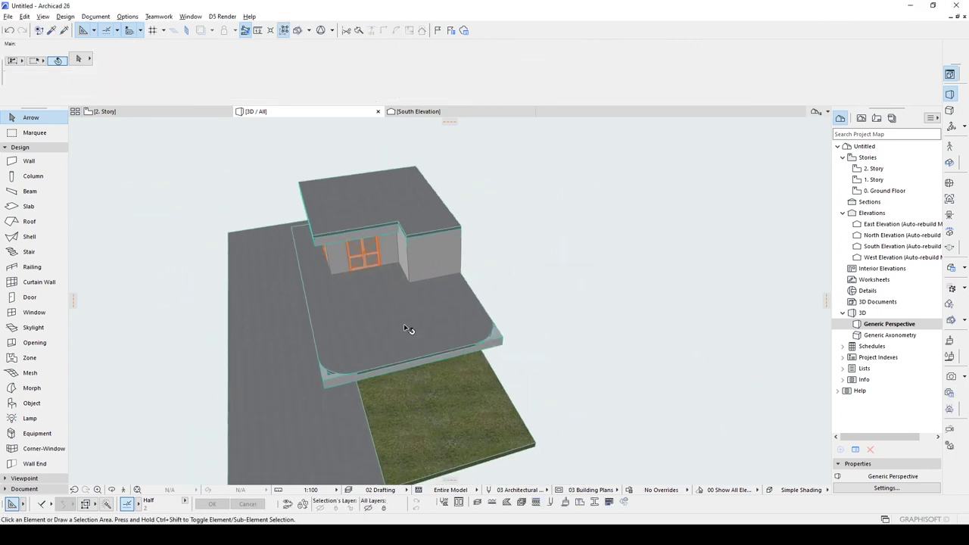
- Round the joint of the two 1. Story edge beams at the pavement-side terrace corner with a 150 radius fillet
scroll(428, 355, "down", 1)
middle_click_drag(379, 348, 458, 295, "shift")
scroll(430, 354, "up", 2)
left_click(424, 355)
left_click(427, 354)
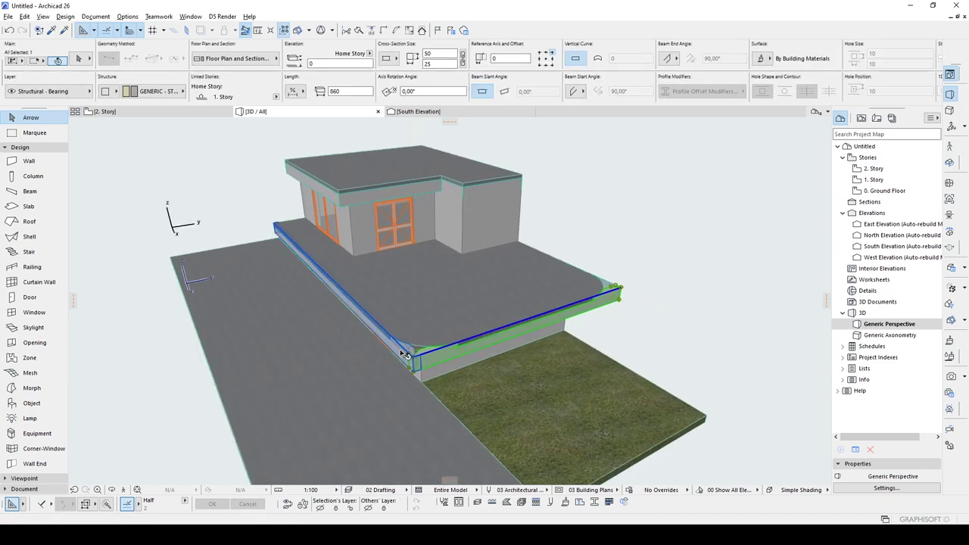
left_click(414, 360)
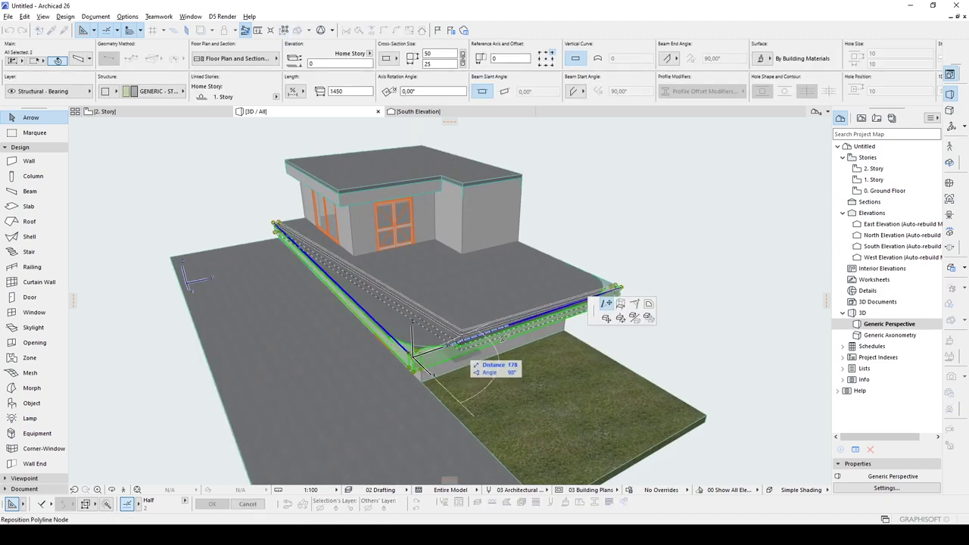
left_click(648, 304)
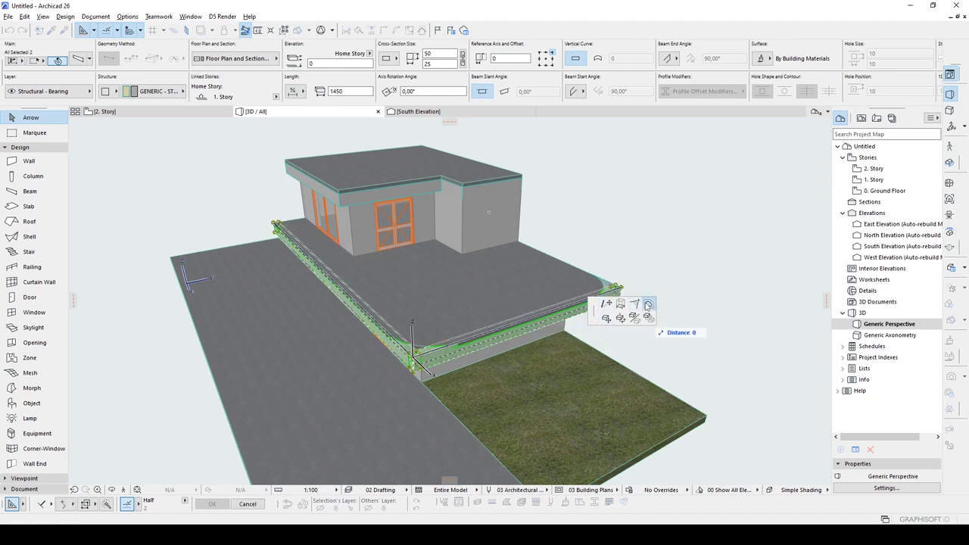
left_click(634, 304)
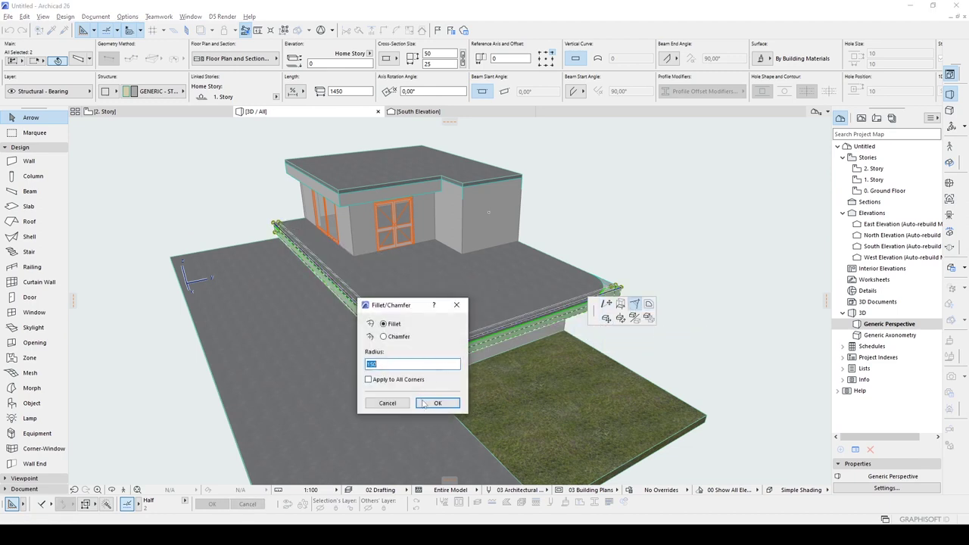
left_click_drag(390, 306, 335, 303)
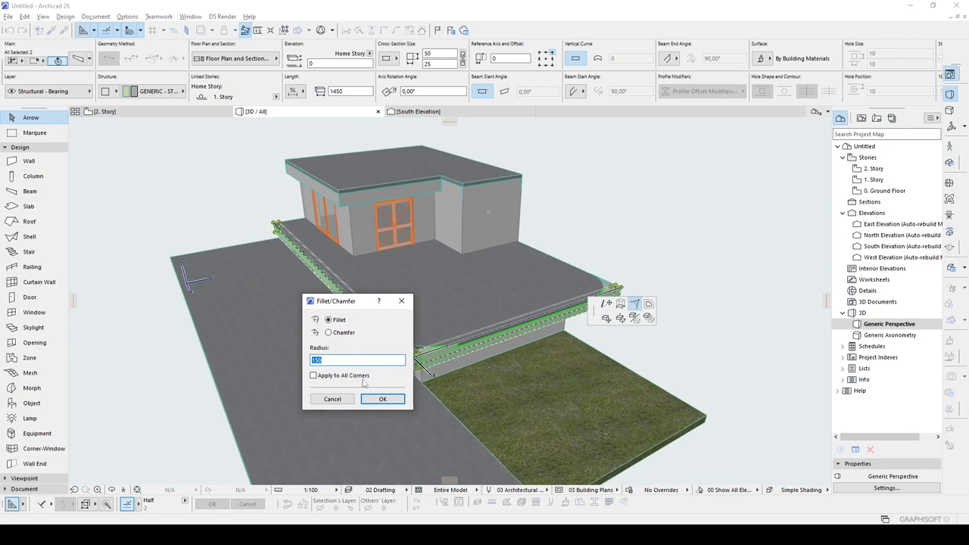
left_click(383, 399)
- Round the joint of the two 1. Story edge beams at the rear terrace corner with a 150 radius fillet
scroll(638, 311, "up", 3)
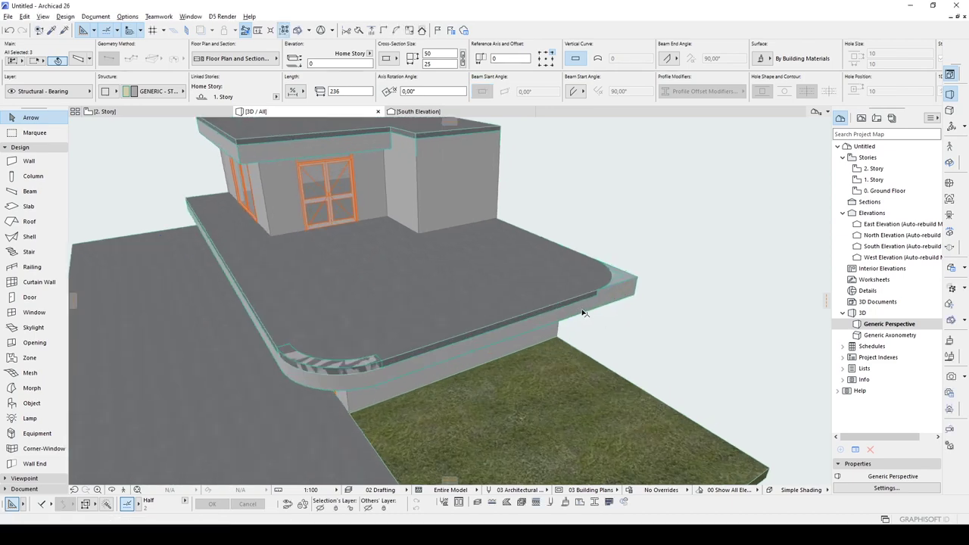
left_click(614, 274)
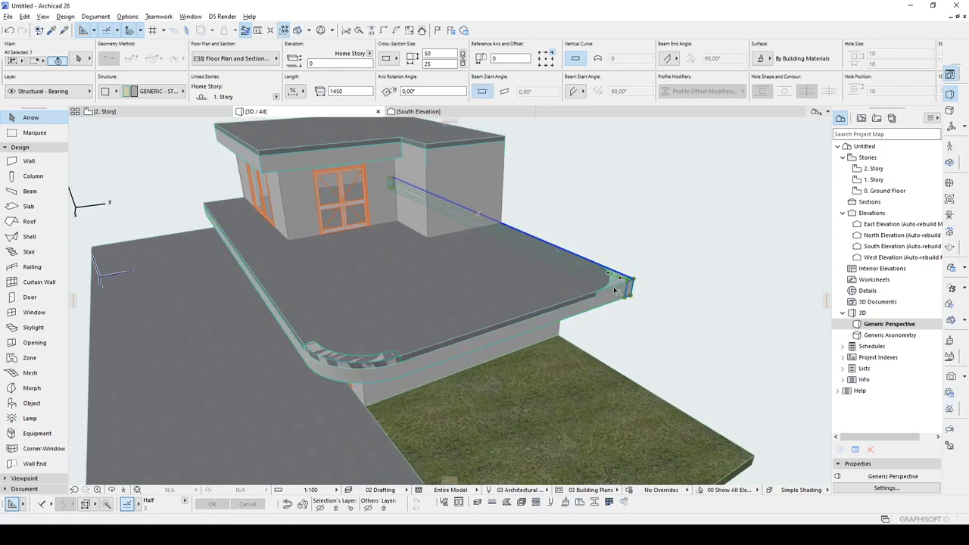
left_click(611, 294, "shift")
left_click(634, 279)
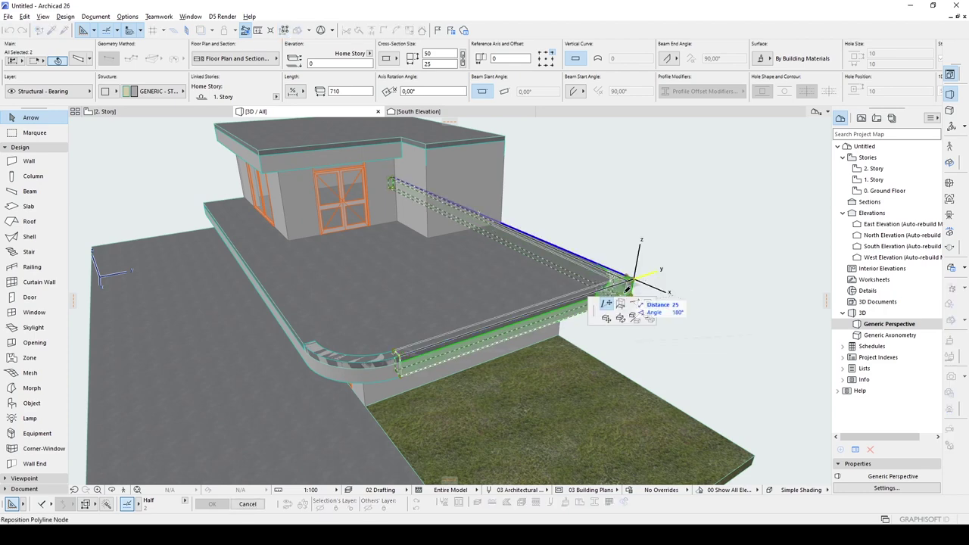
left_click(635, 308)
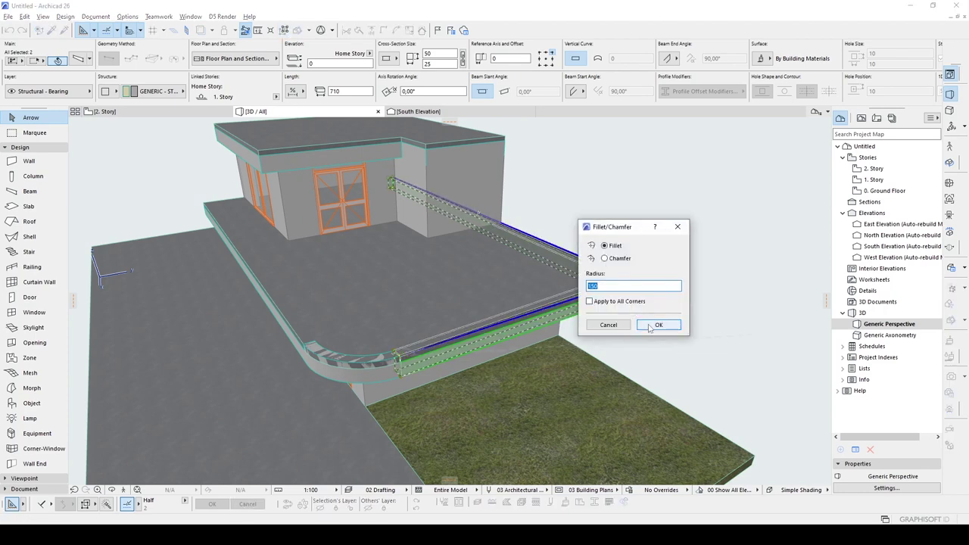
left_click(658, 324)
- Offset all edges of the 1. Story slab inward to the inner faces of its edge beams
middle_click_drag(567, 285, 534, 309, "shift")
scroll(444, 340, "up", 8)
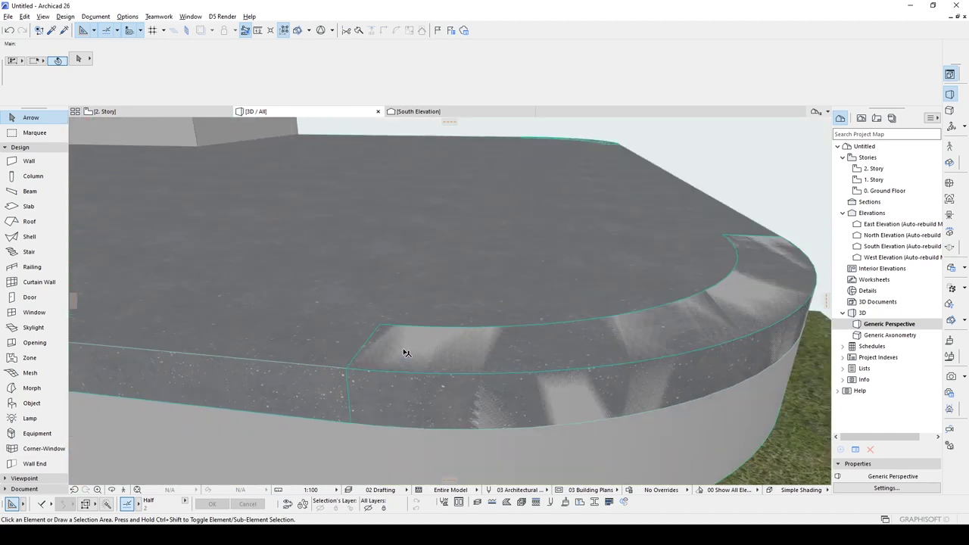
scroll(405, 353, "down", 2)
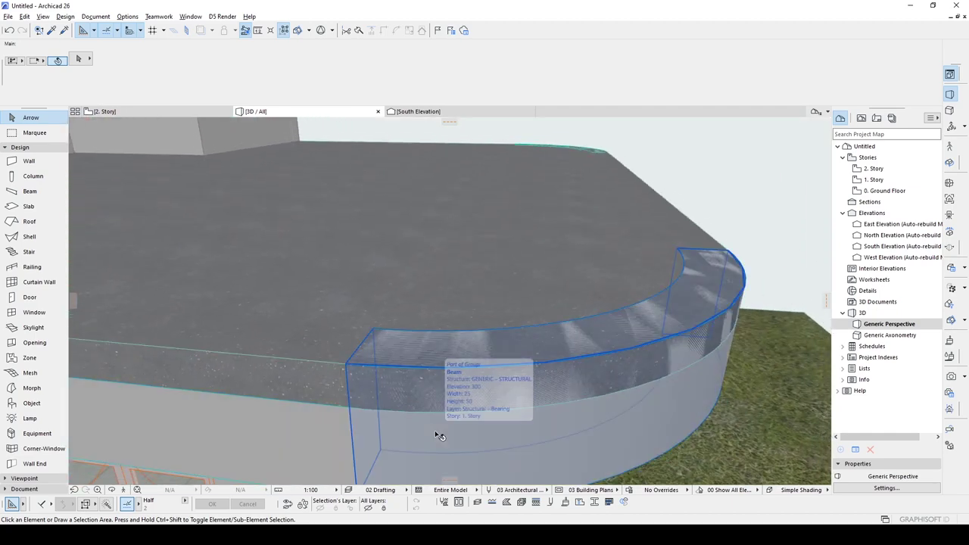
left_click(351, 299)
scroll(350, 295, "down", 5)
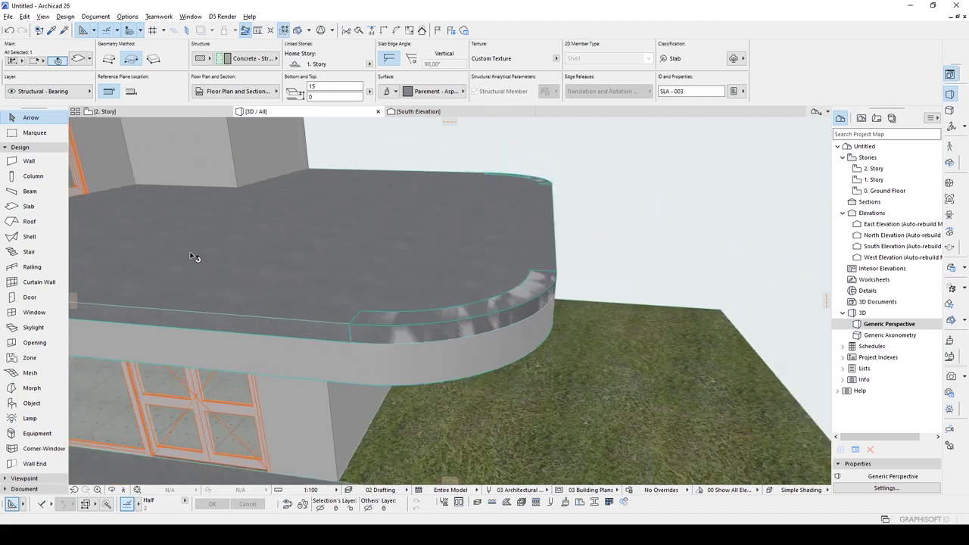
scroll(214, 231, "down", 4)
scroll(757, 389, "up", 3)
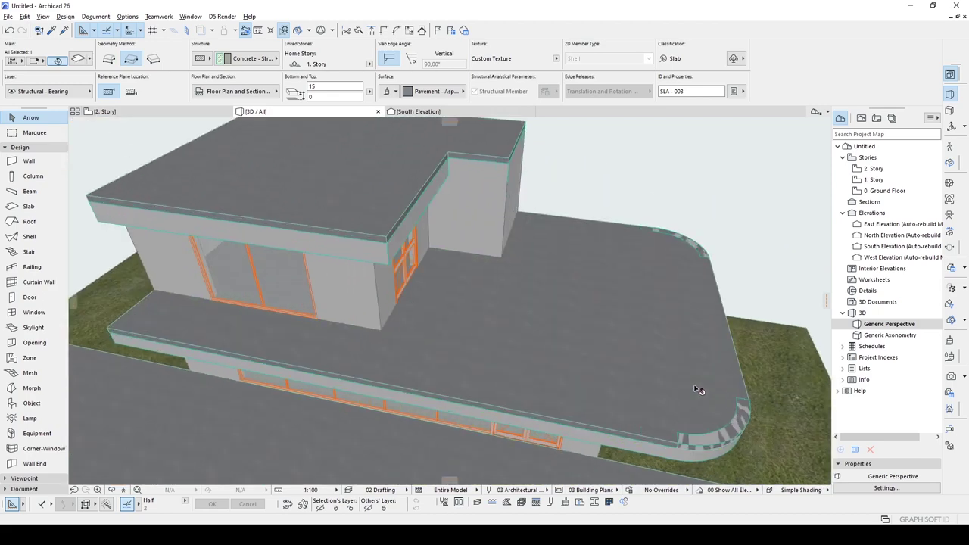
left_click(745, 378)
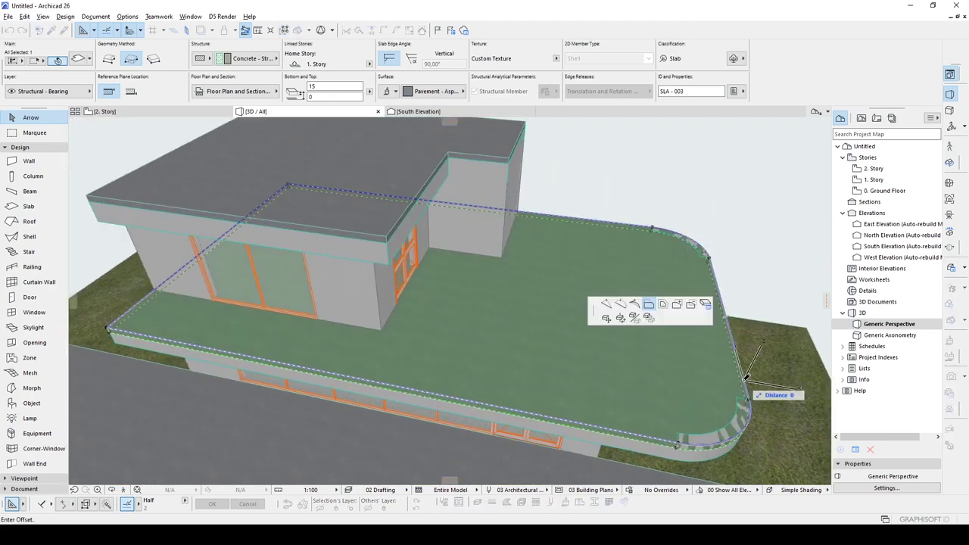
left_click(663, 305)
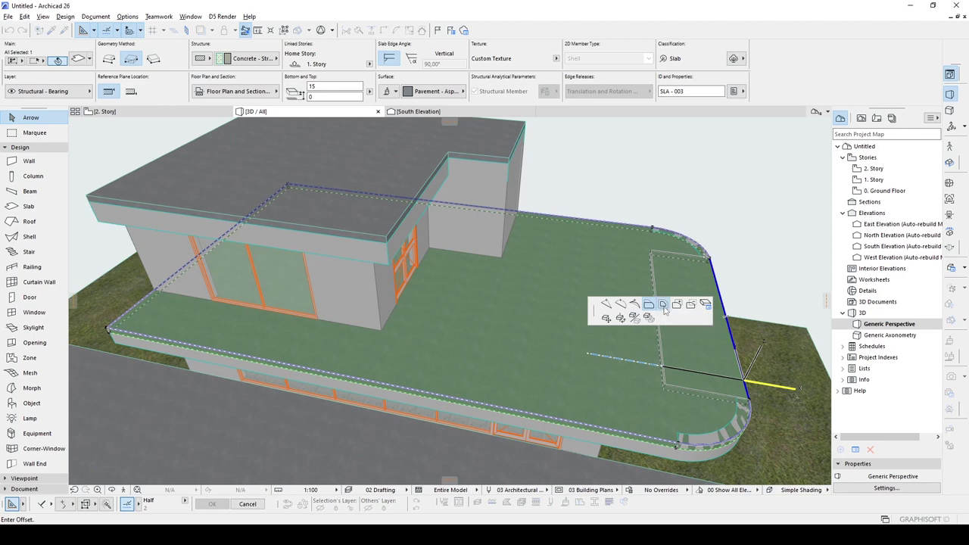
left_click(737, 397)
scroll(594, 302, "down", 4)
key("Escape")
- Inspect the inset terrace slab, its rounded edge beams and the upper roof overhangs in the 3D view
middle_click_drag(681, 231, 611, 342, "shift")
middle_click_drag(466, 299, 539, 348, "shift")
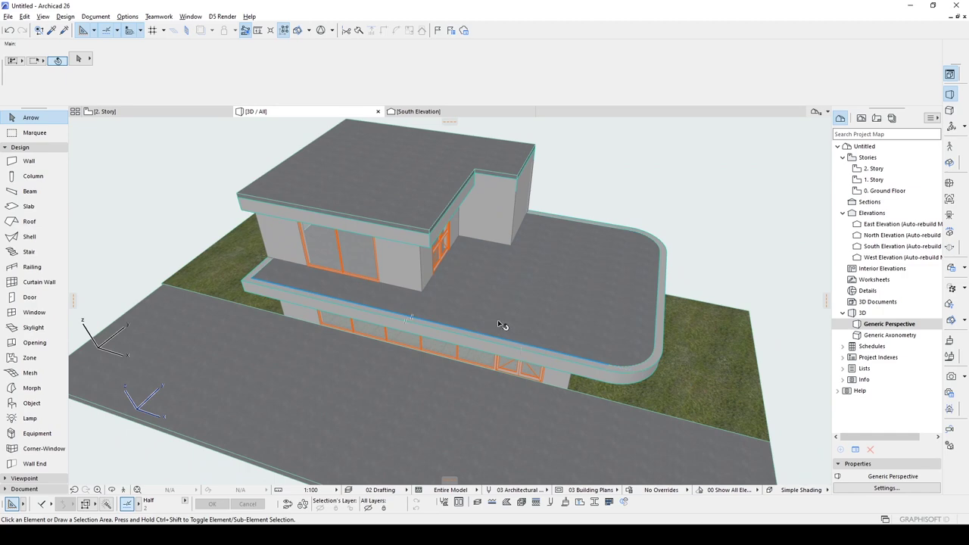
scroll(587, 225, "up", 5)
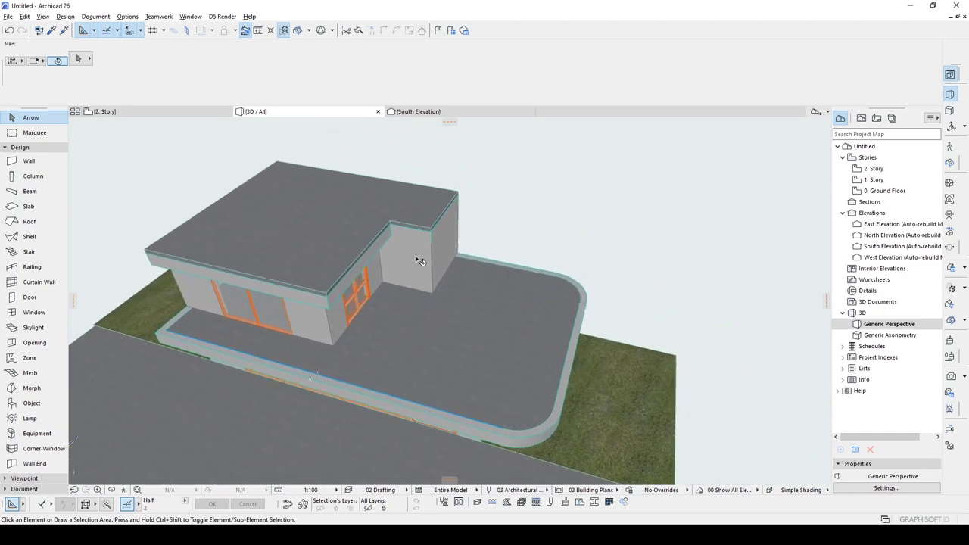
middle_click_drag(587, 214, 389, 201, "shift")
scroll(392, 209, "down", 3)
middle_click_drag(397, 241, 454, 222)
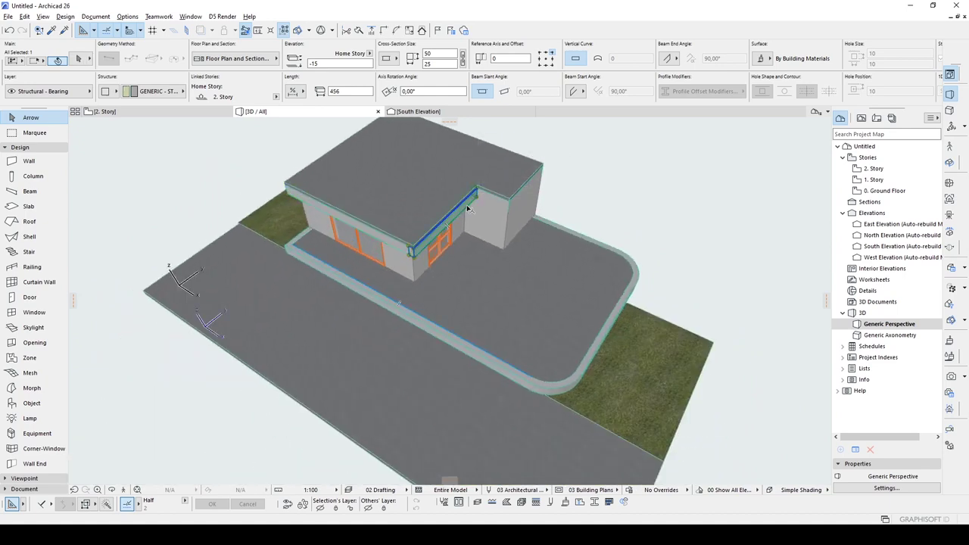
- Open the 1. Story floor plan and copy the roof beam in front of the double door 500 to the east
key("F2")
key("ctrl+Down")
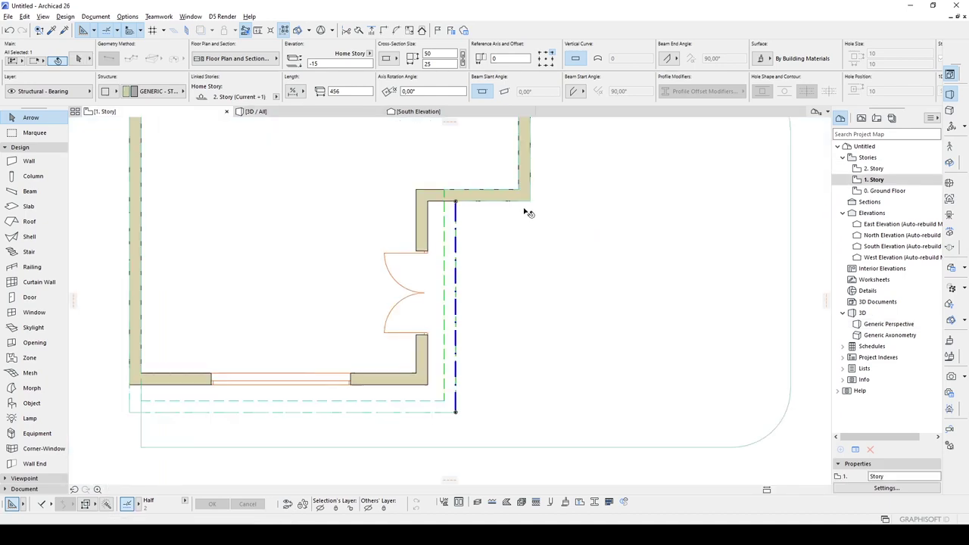
scroll(525, 229, "down", 3)
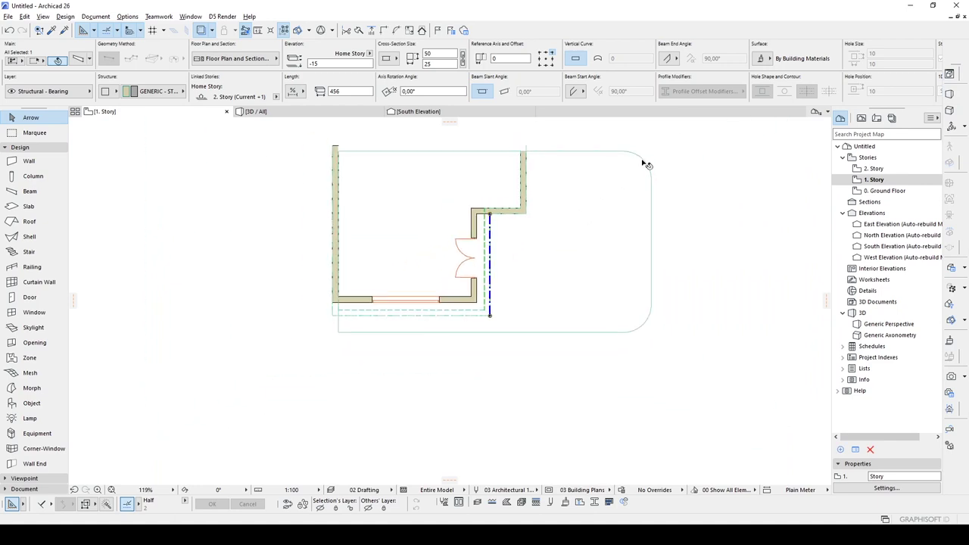
middle_click_drag(571, 203, 467, 279)
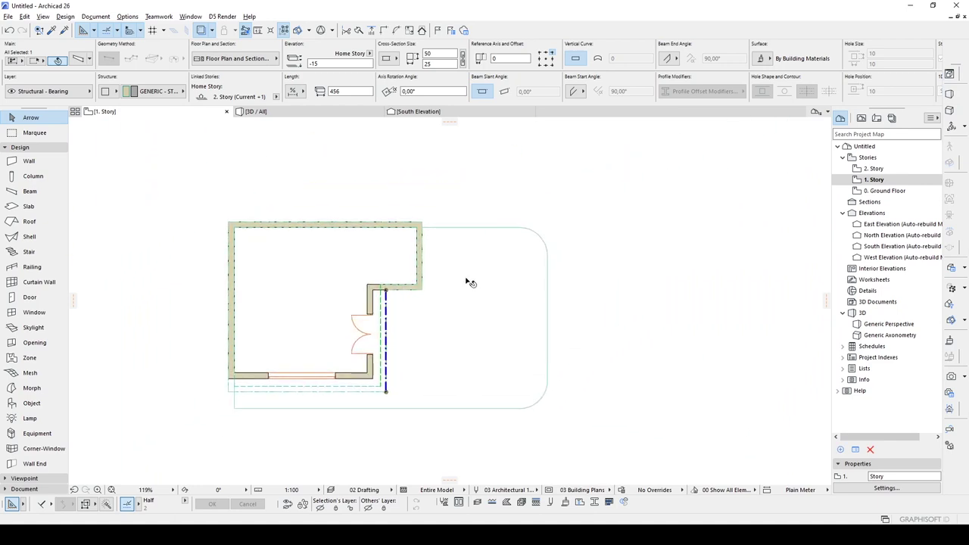
key("ctrl+shift+d")
left_click(397, 307)
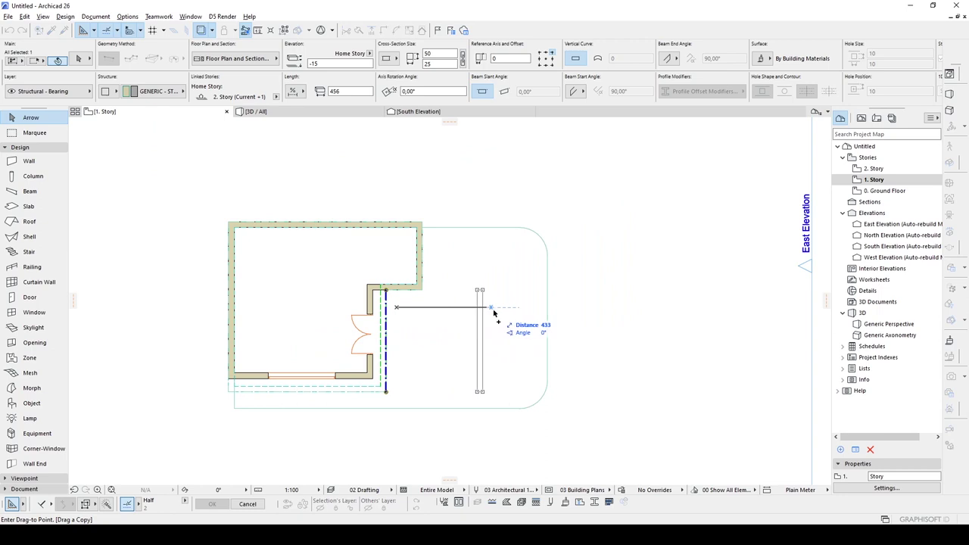
type("500")
key("Return")
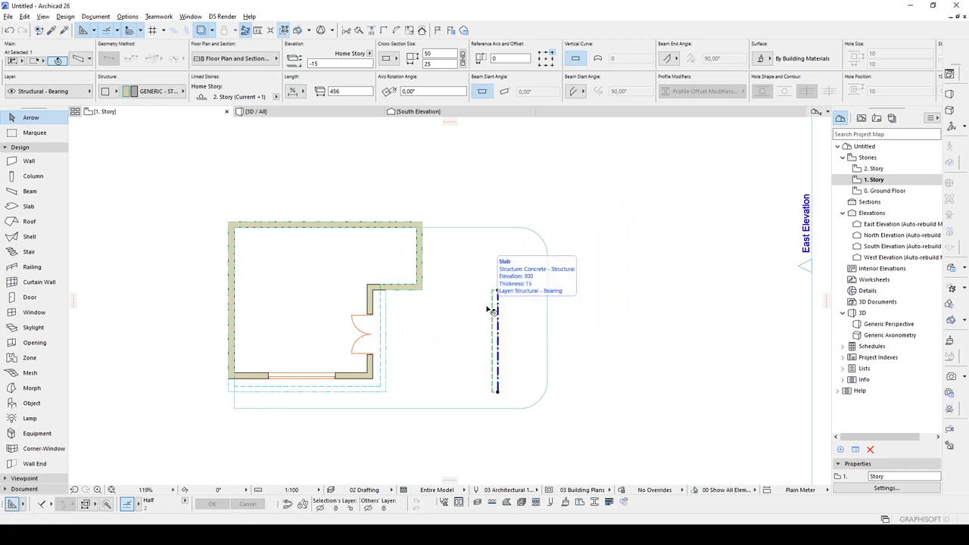
- Extend the front roof beam along the window side to meet the copied beam
left_click(362, 392, "shift")
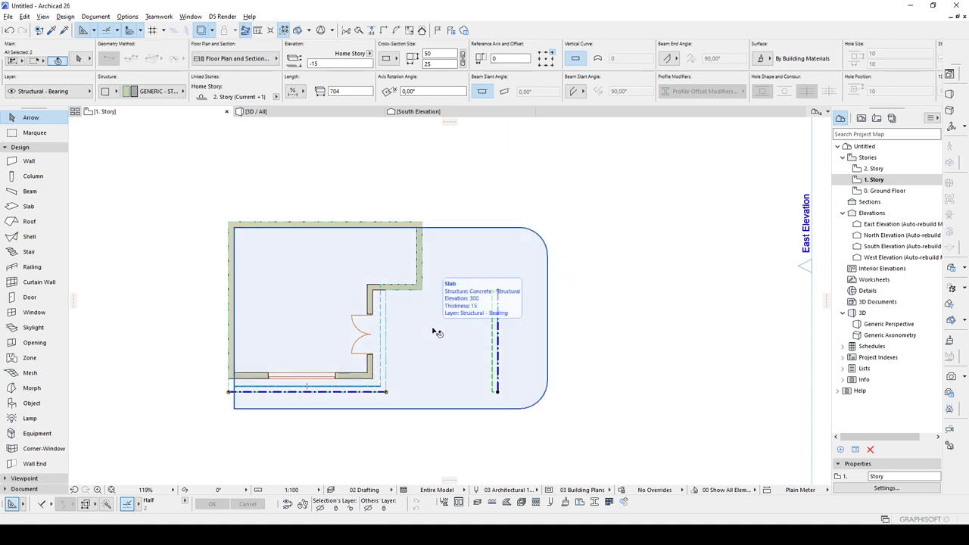
key("ctrl+t")
key("Escape")
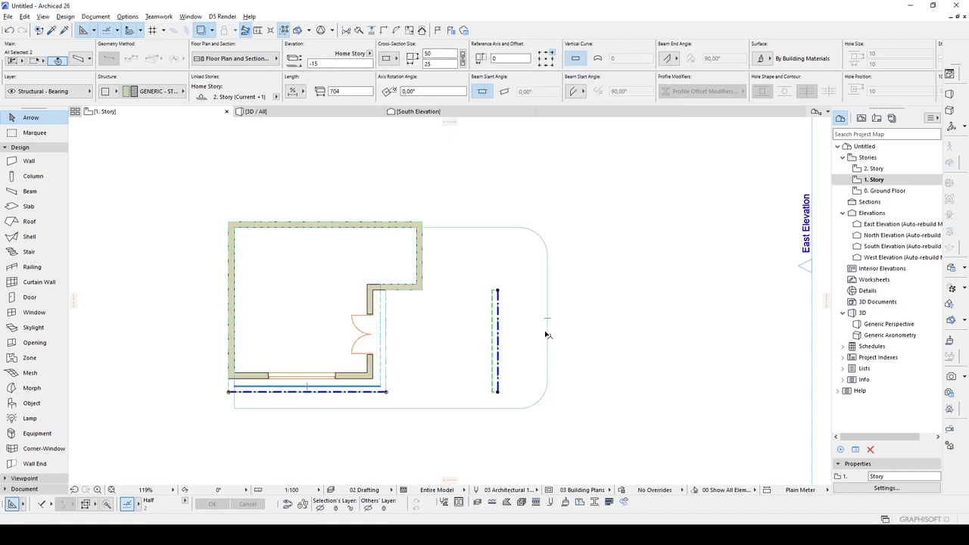
key("ctrl+equal")
key("Escape")
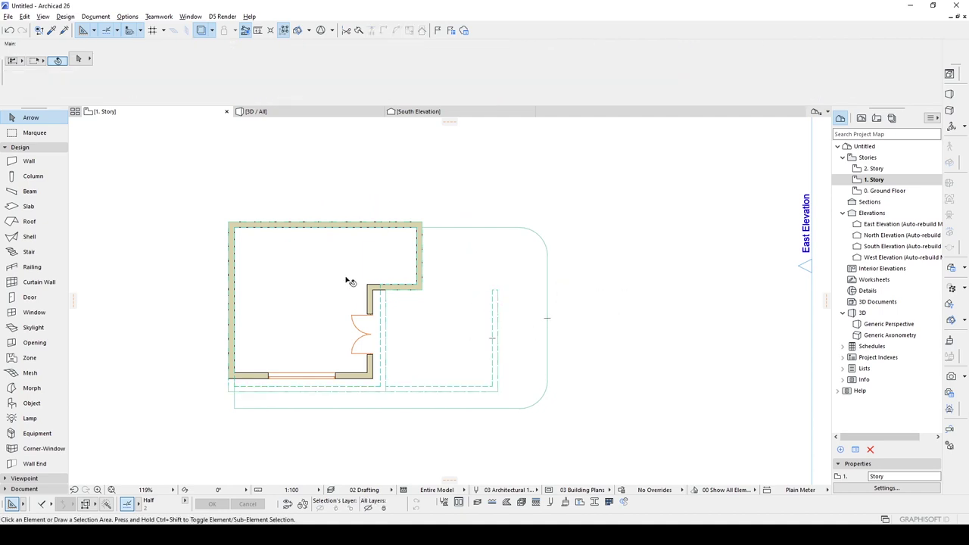
- Extend the rear roof beam and the copied east beam until they meet at the northeast corner
left_click(395, 227)
left_click(512, 308, "shift")
left_click(511, 293)
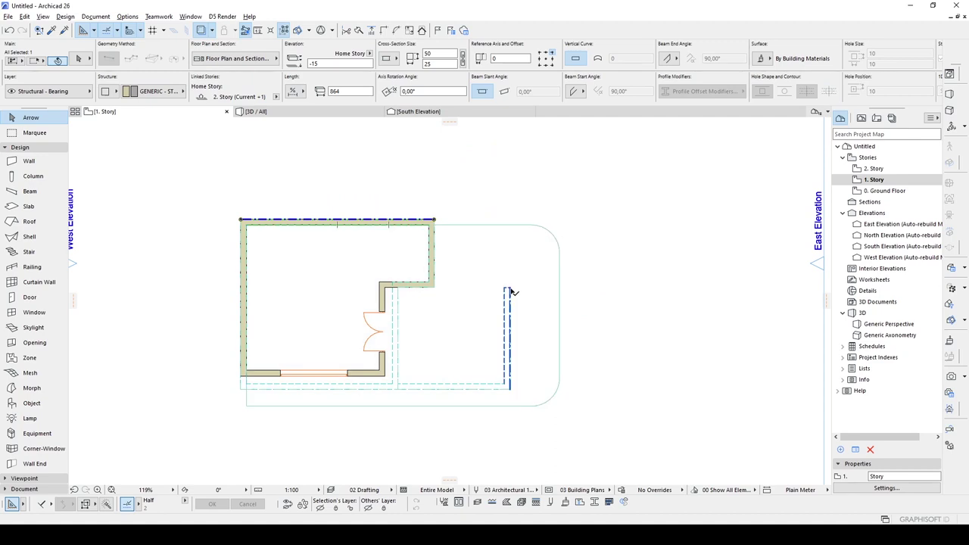
left_click(517, 209)
left_click(481, 387, "shift")
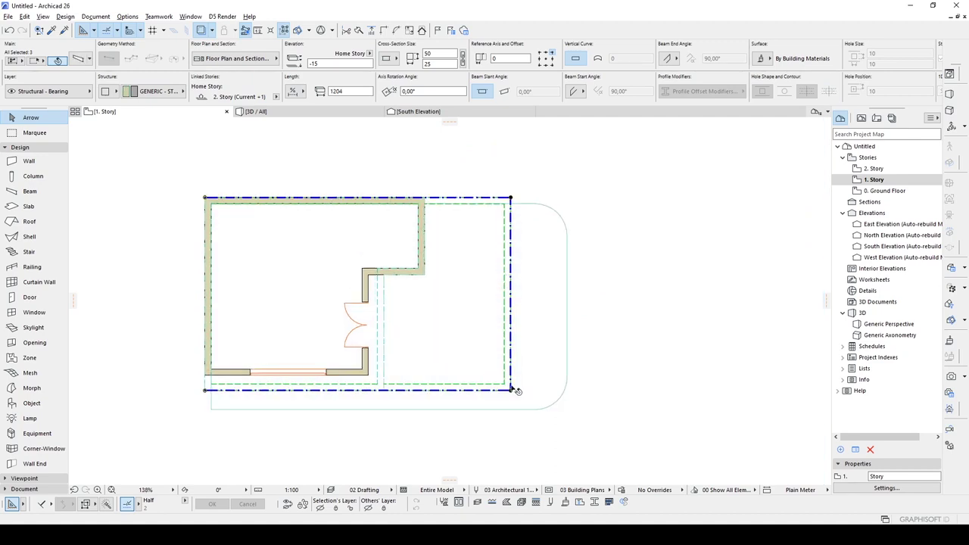
- Fillet the southeast corner between the front beam and the east beam with a curved beam
scroll(513, 392, "up", 2)
left_click(512, 393)
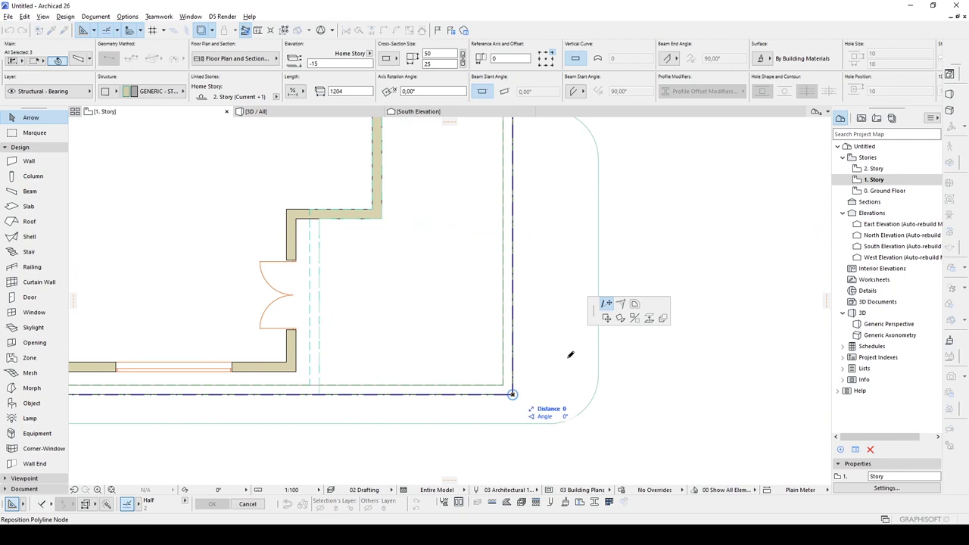
left_click(621, 304)
left_click(529, 442)
scroll(528, 379, "down", 4)
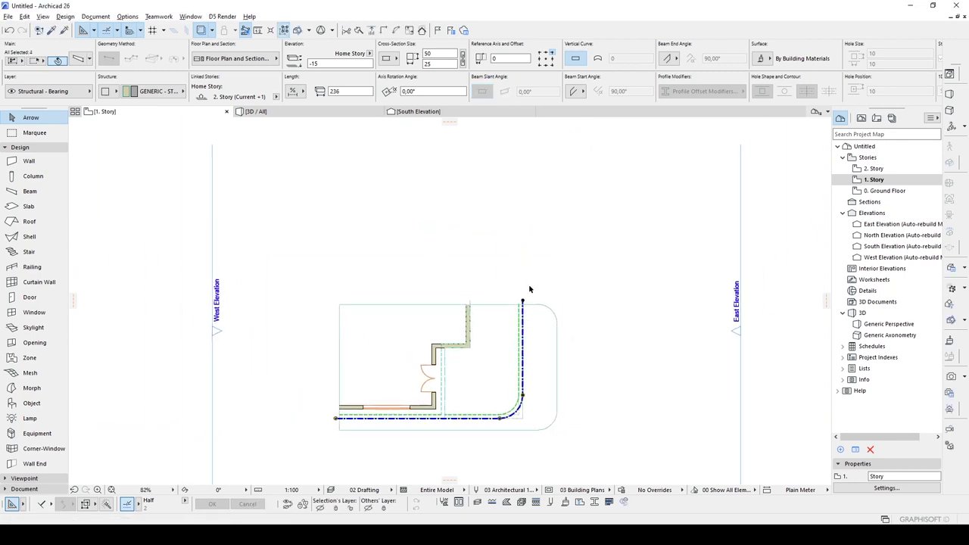
- Round the northeast corner between the rear beam and the east beam with a matching curved beam
left_click(522, 301)
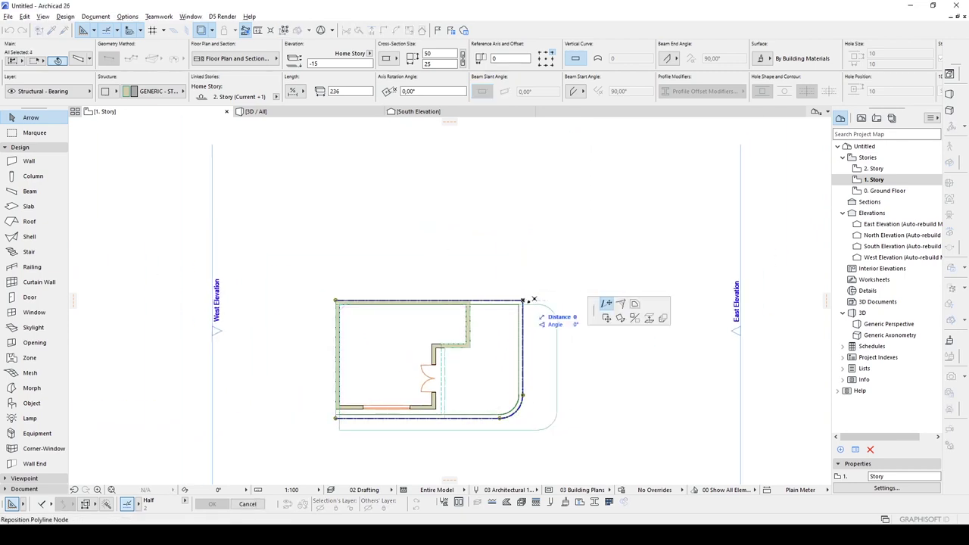
left_click(620, 304)
left_click(537, 348)
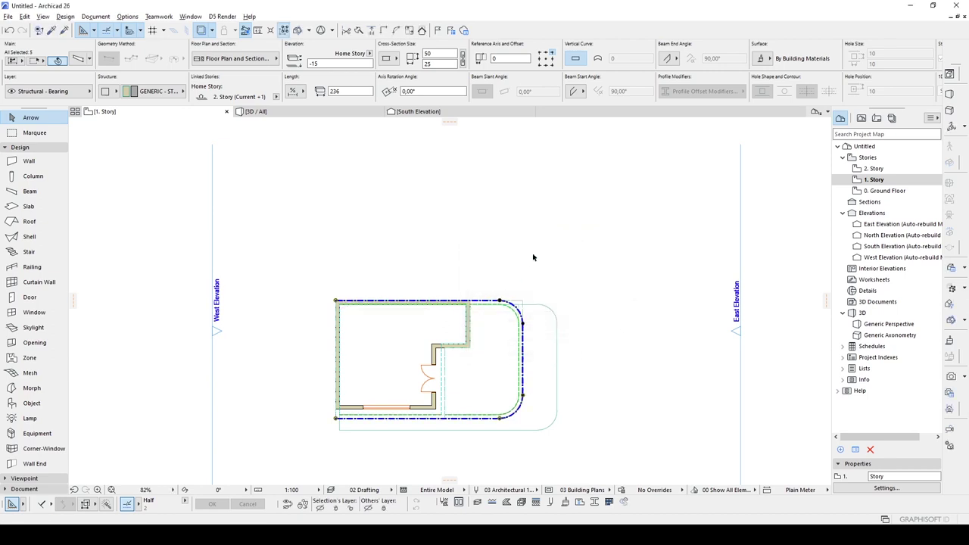
left_click(533, 257)
middle_click_drag(513, 313, 513, 276)
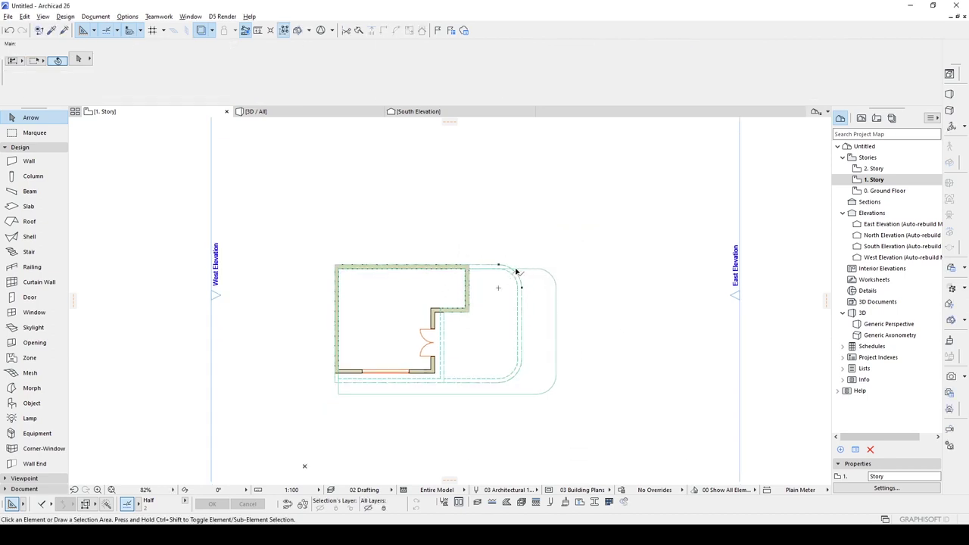
- In the 3D view, select all the upper roof beams and set their elevation to the home story to 0
key("F3")
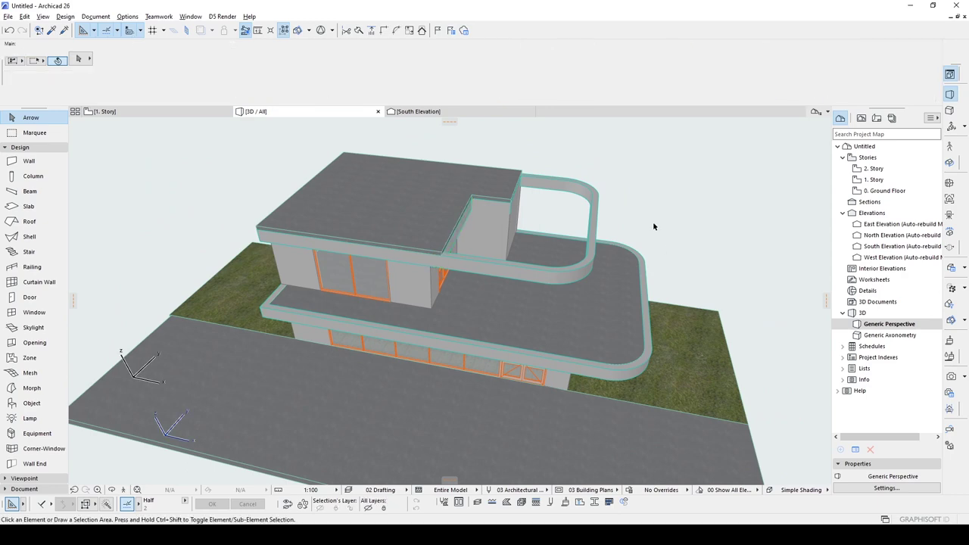
scroll(348, 227, "up", 8)
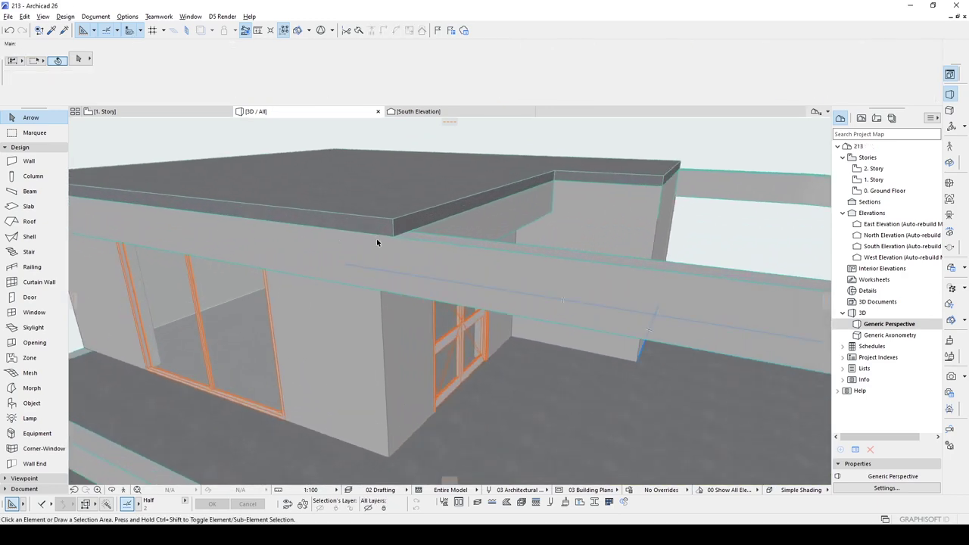
scroll(375, 243, "up", 2)
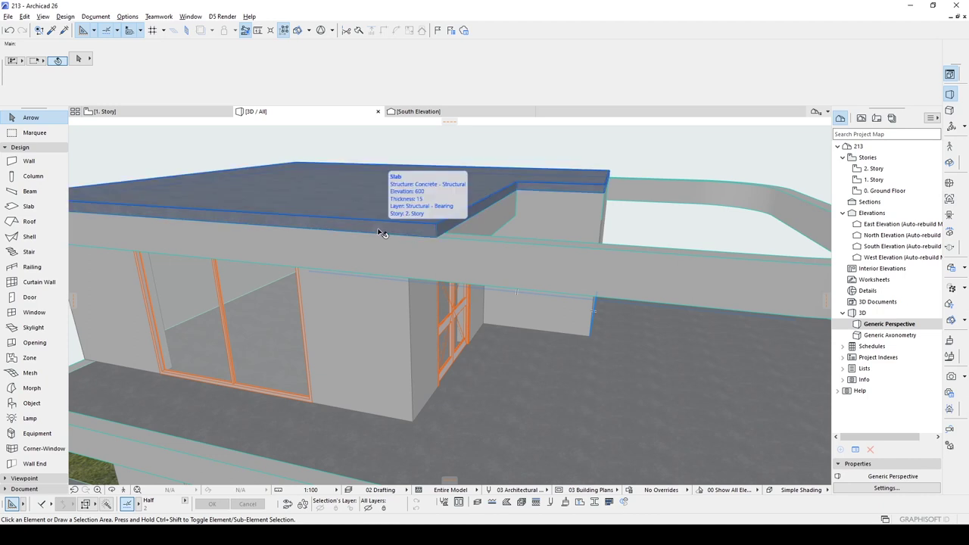
left_click(663, 280)
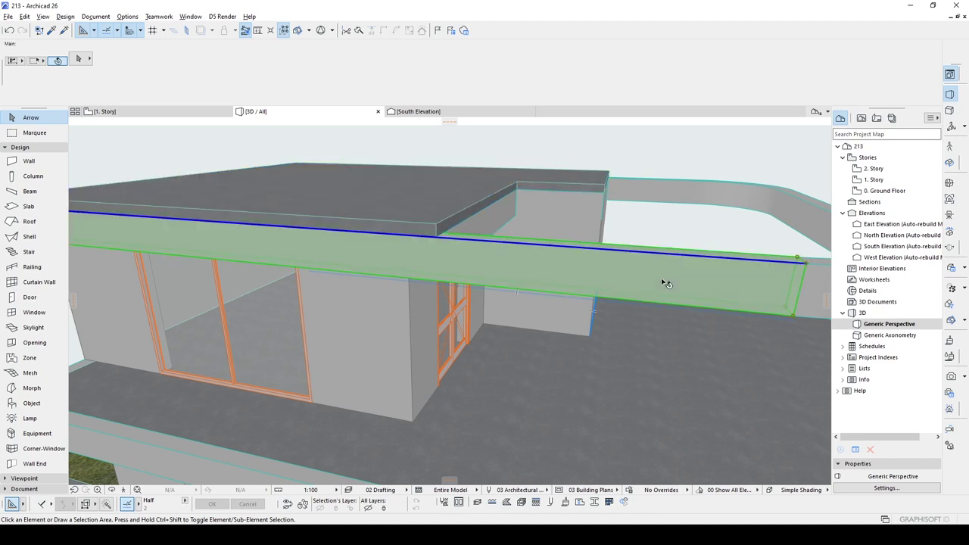
type("-15")
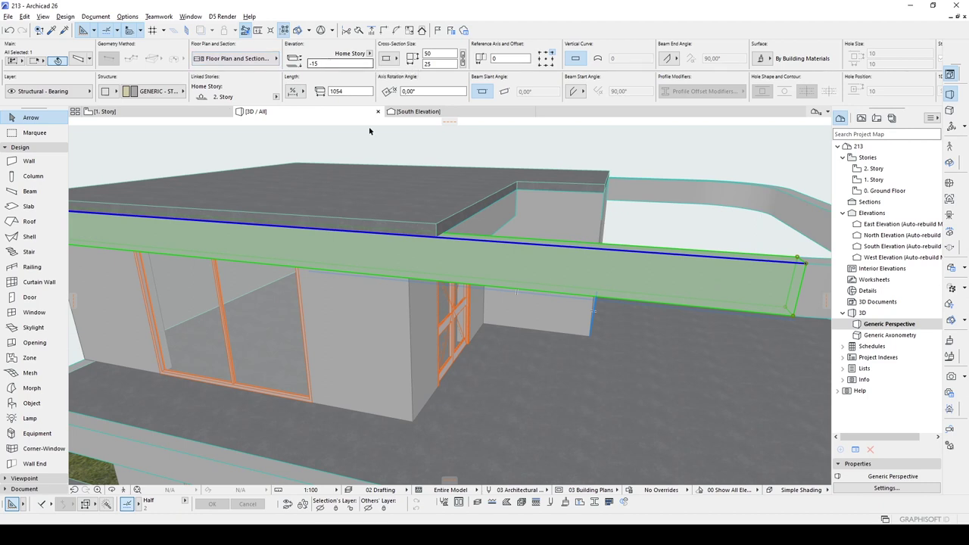
scroll(528, 184, "down", 3)
middle_click_drag(530, 184, 426, 215)
left_click(598, 301, "shift")
middle_click_drag(526, 180, 539, 184)
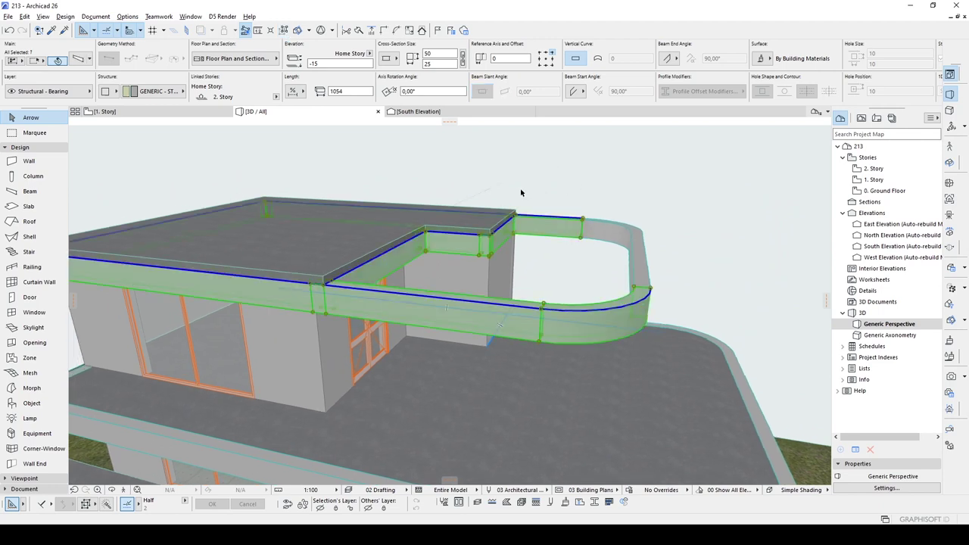
middle_click_drag(636, 265, 468, 261, "shift")
left_click(349, 66)
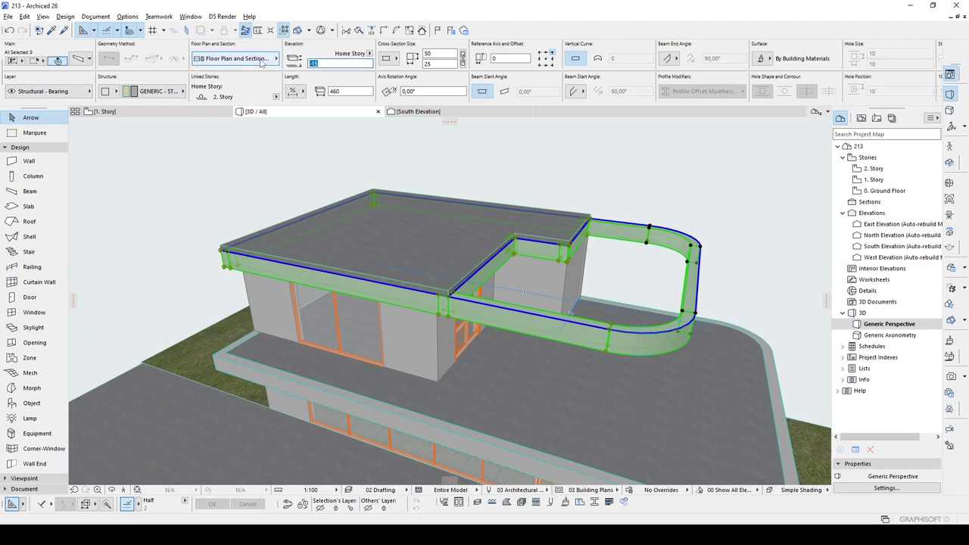
key("Return")
middle_click_drag(628, 159, 390, 239, "shift")
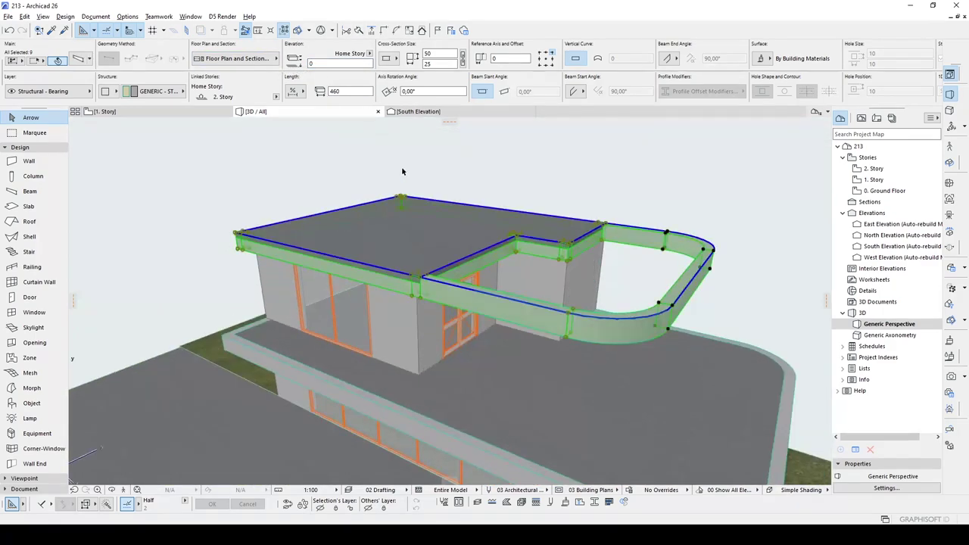
left_click(389, 171)
- Offset all edges of the upper roof slab inward to the inner faces of the surrounding beams
middle_click_drag(381, 172, 420, 236, "shift")
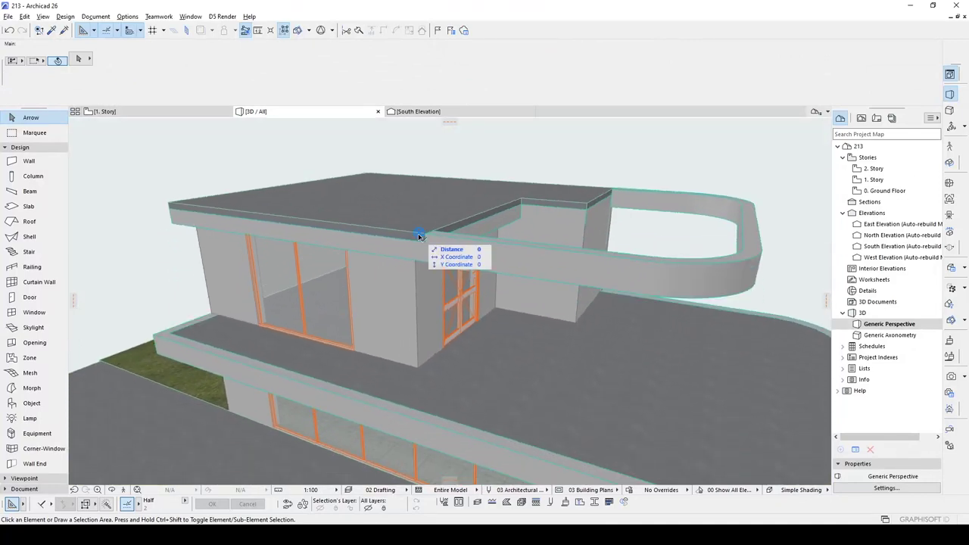
scroll(333, 204, "down", 2)
middle_click_drag(582, 324, 521, 288, "shift")
scroll(557, 329, "up", 1)
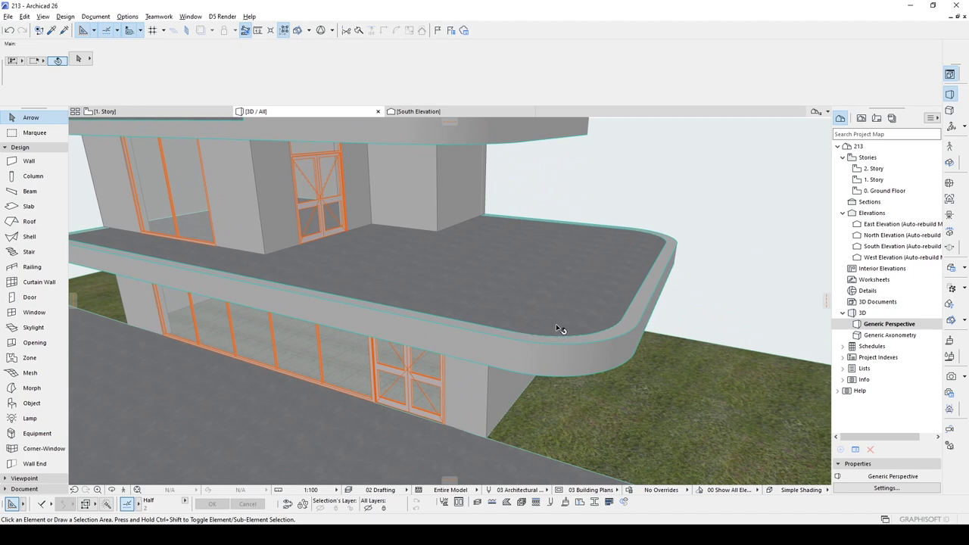
scroll(560, 330, "down", 3)
middle_click_drag(349, 203, 474, 210, "shift")
left_click(472, 213)
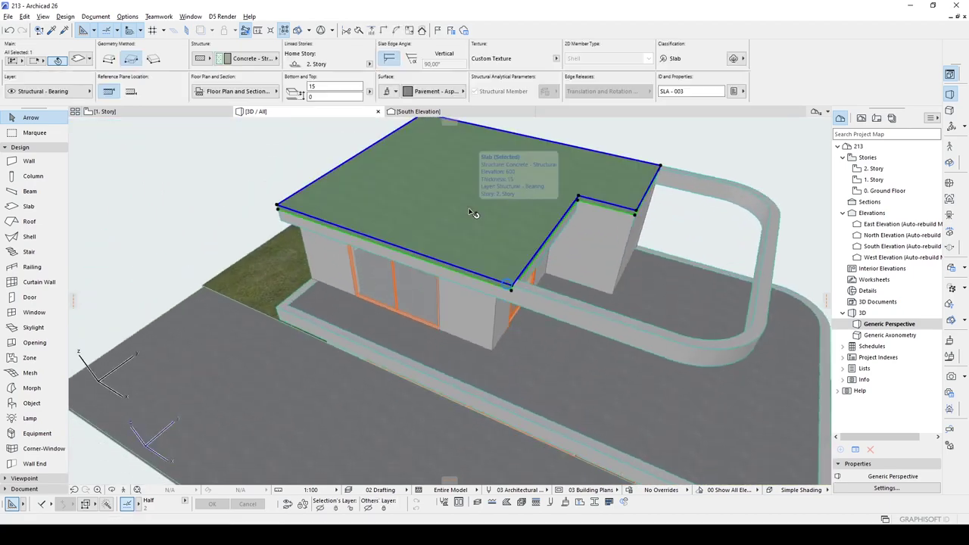
scroll(441, 210, "up", 2)
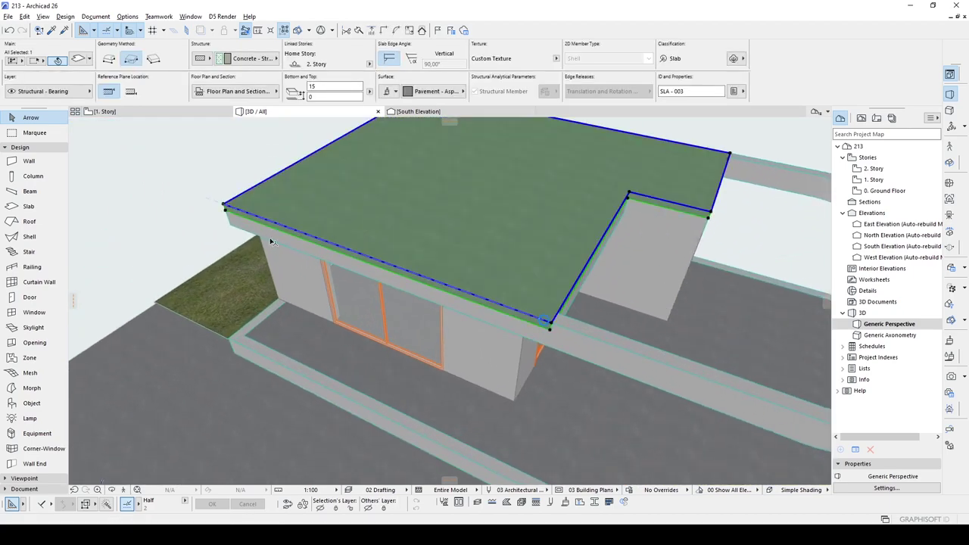
left_click(301, 232)
middle_click_drag(302, 230, 317, 263)
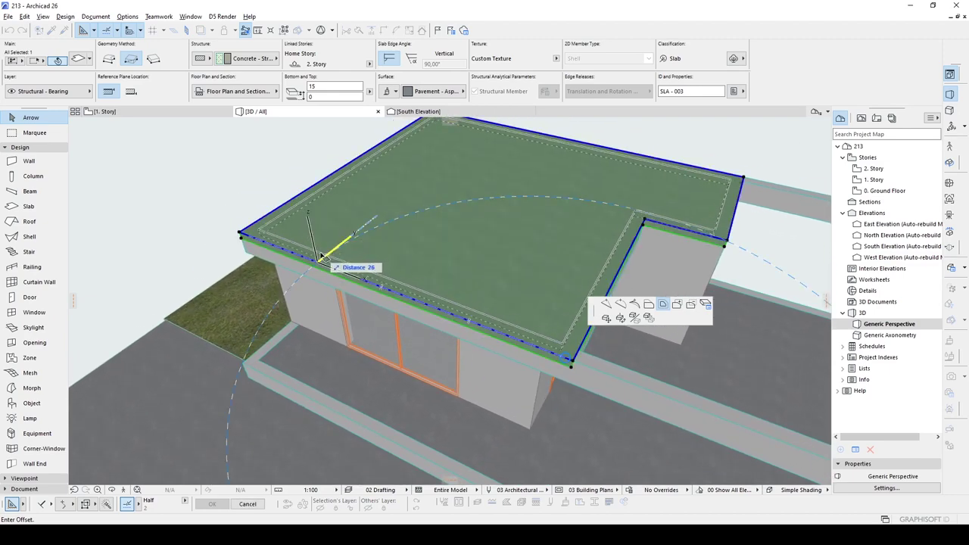
left_click(218, 192)
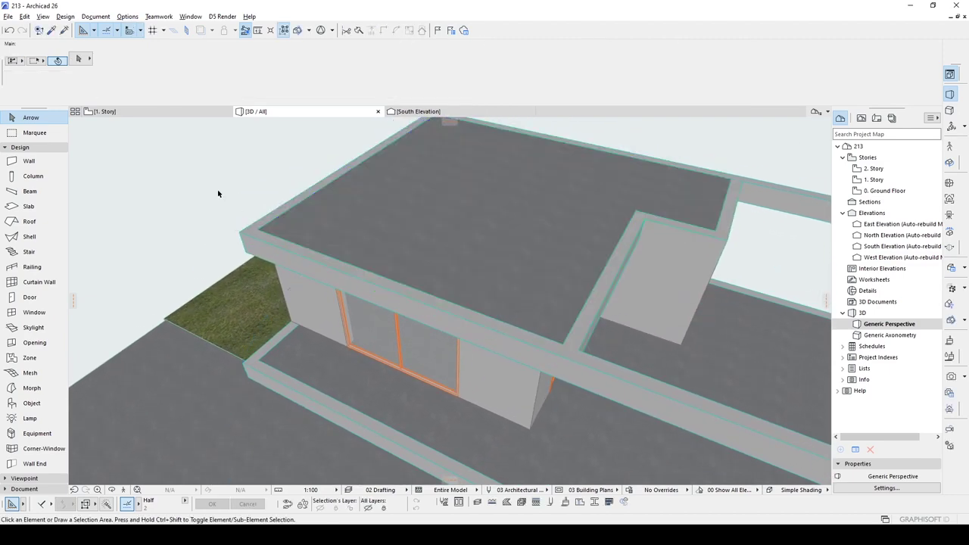
- Move the roof beam above the upper double door outward to the outer corner of the projecting wall
scroll(447, 295, "down", 5)
middle_click_drag(452, 297, 415, 228, "shift")
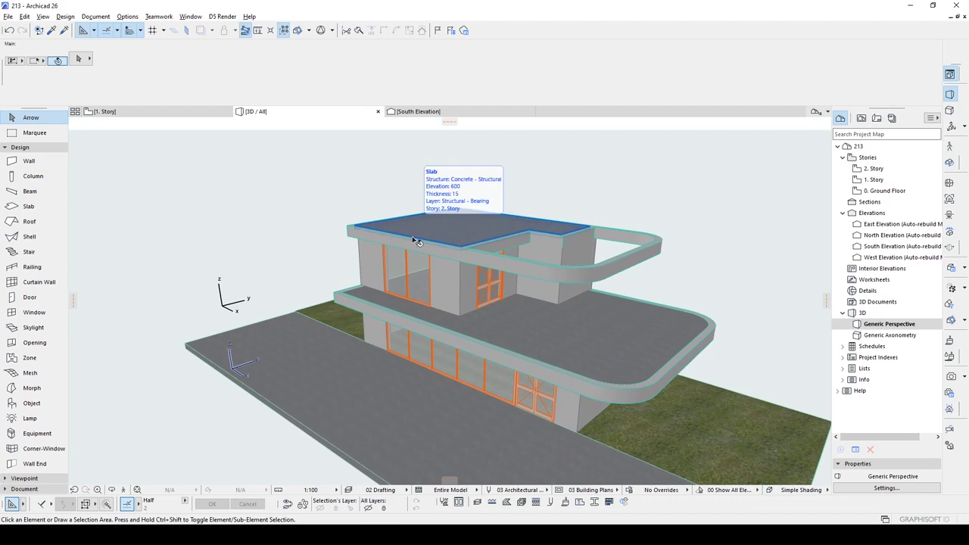
scroll(490, 242, "up", 6)
mouse_move(447, 228)
middle_mouse_down("shift")
mouse_move(406, 182)
mouse_move(419, 173)
mouse_move(442, 239)
middle_mouse_up("shift")
left_click(411, 164)
key("ctrl+d")
left_click(451, 227)
left_click(517, 250)
scroll(484, 250, "down", 3)
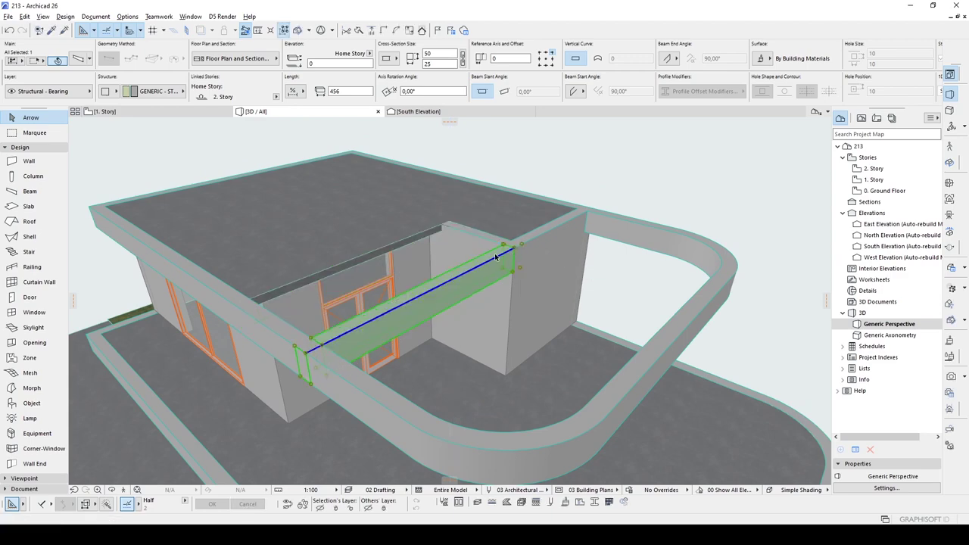
- Offset only the upper roof slab's edge above the double door outward to the wall beneath it
middle_click_drag(439, 232, 402, 240, "shift")
left_click(401, 238)
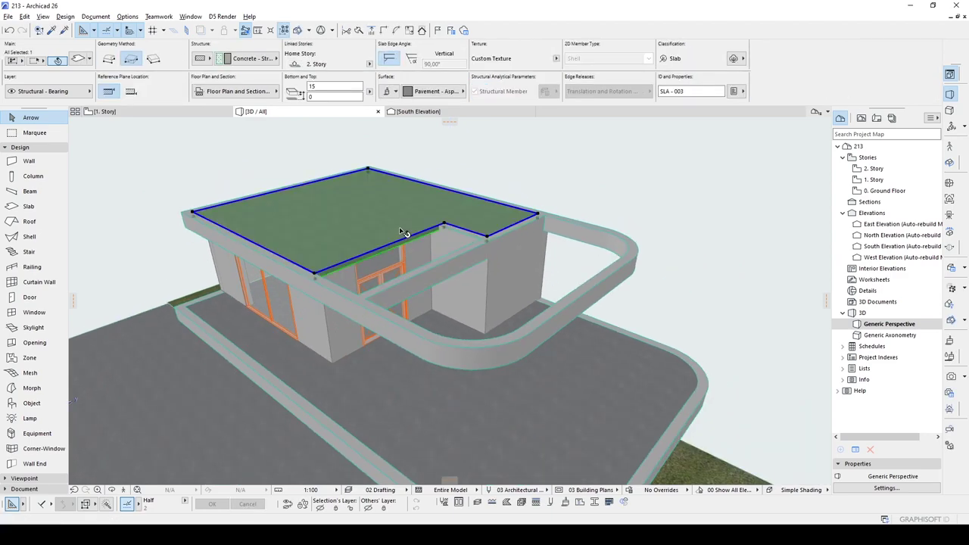
left_click(422, 237)
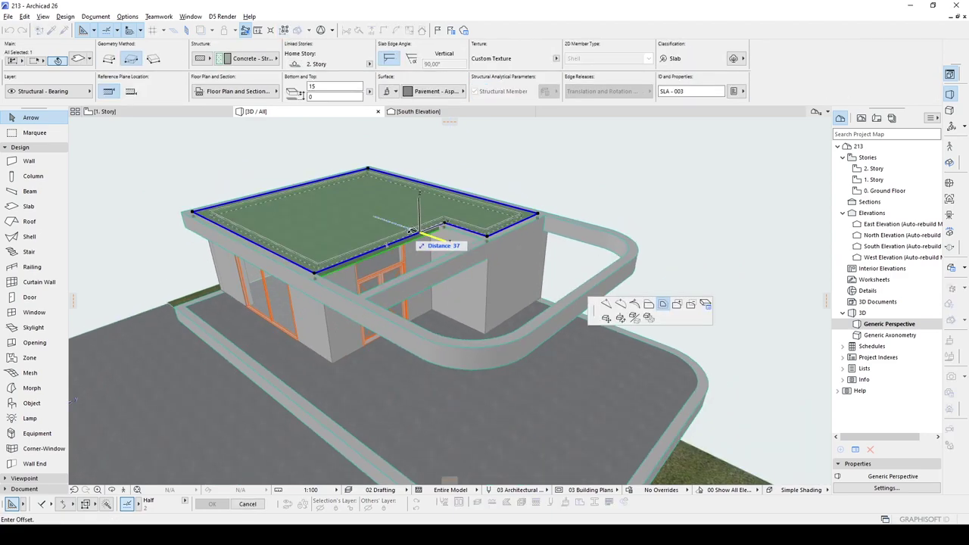
left_click(648, 304)
left_click(402, 225)
scroll(402, 225, "up", 4)
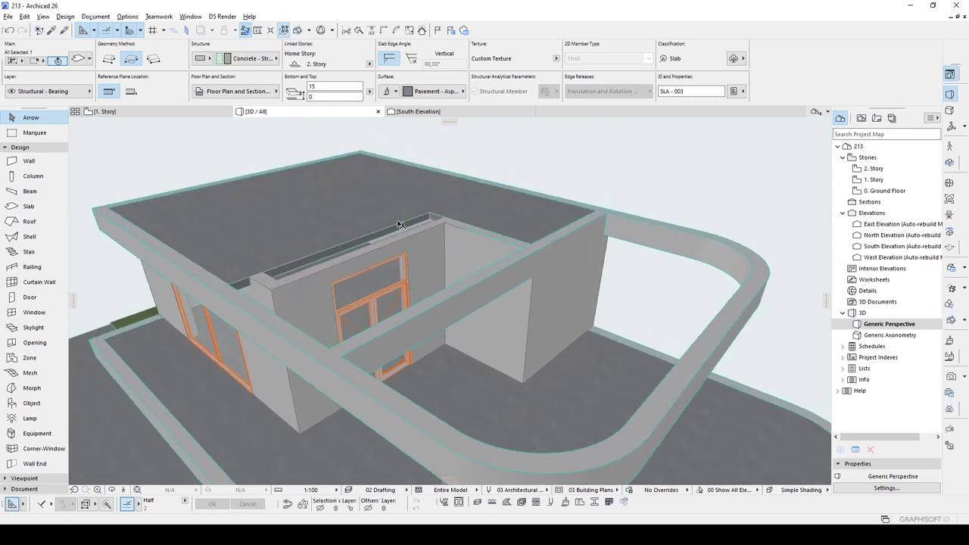
left_click(402, 227)
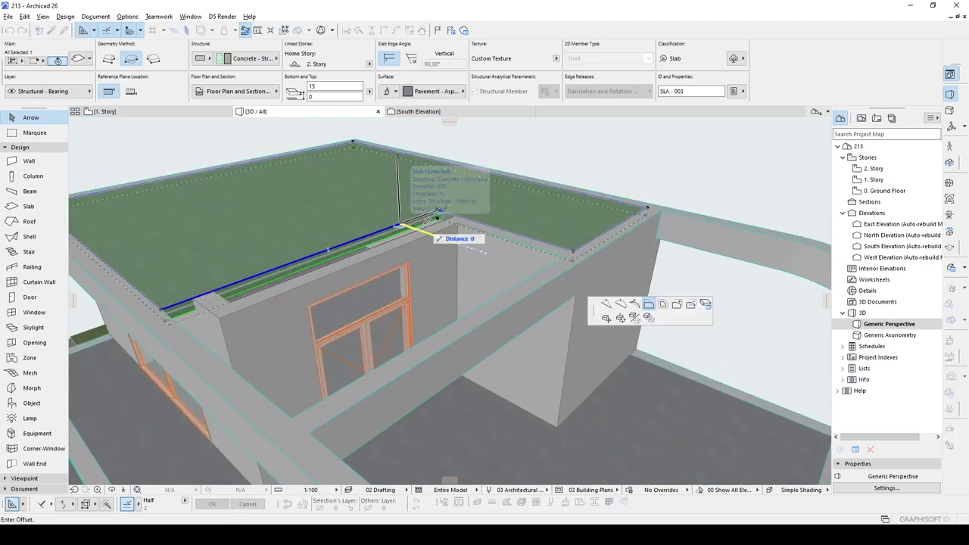
left_click(456, 220)
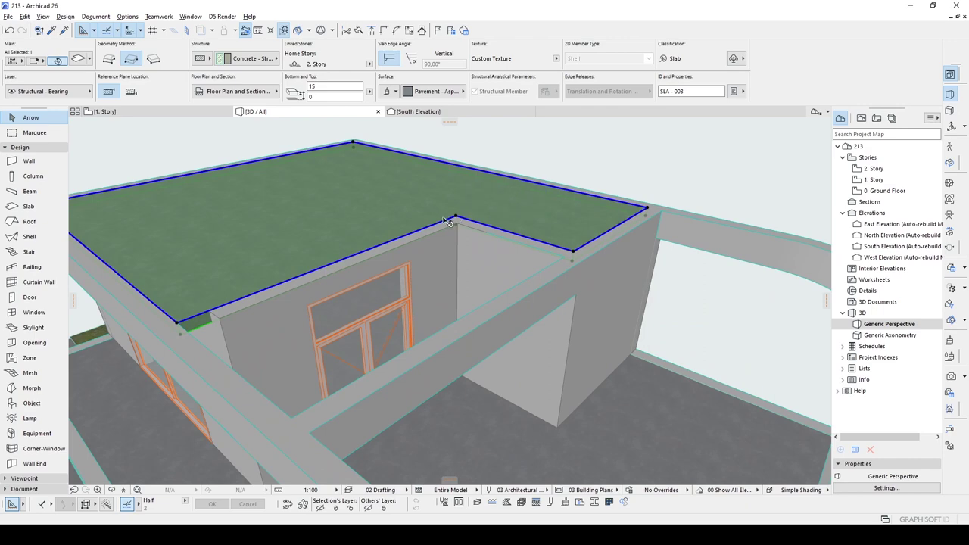
key("Escape")
scroll(435, 225, "down", 10)
middle_click_drag(435, 240, 348, 262, "shift")
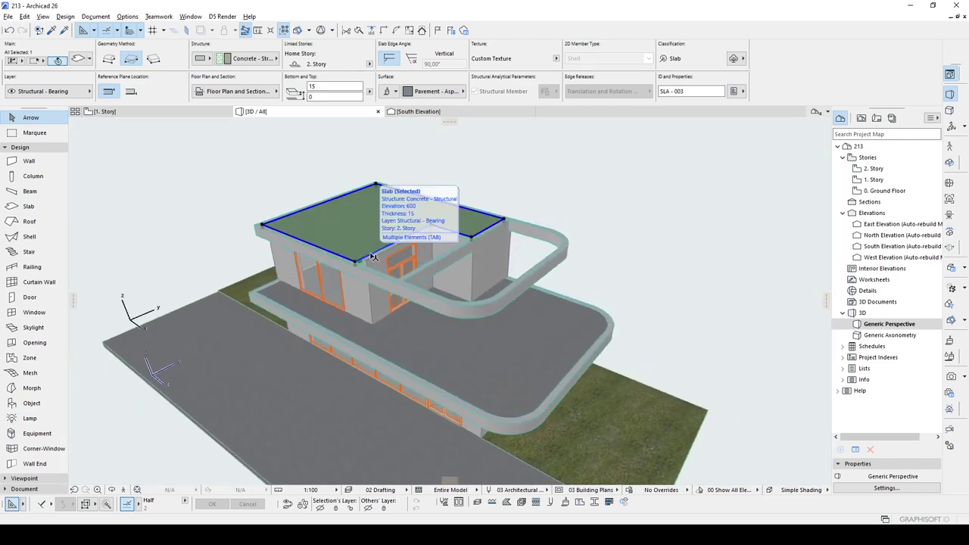
- Try stretching the front end of the upper double-door wall outward toward the front roof beam, and undo the extension
scroll(355, 257, "up", 3)
left_click(369, 269)
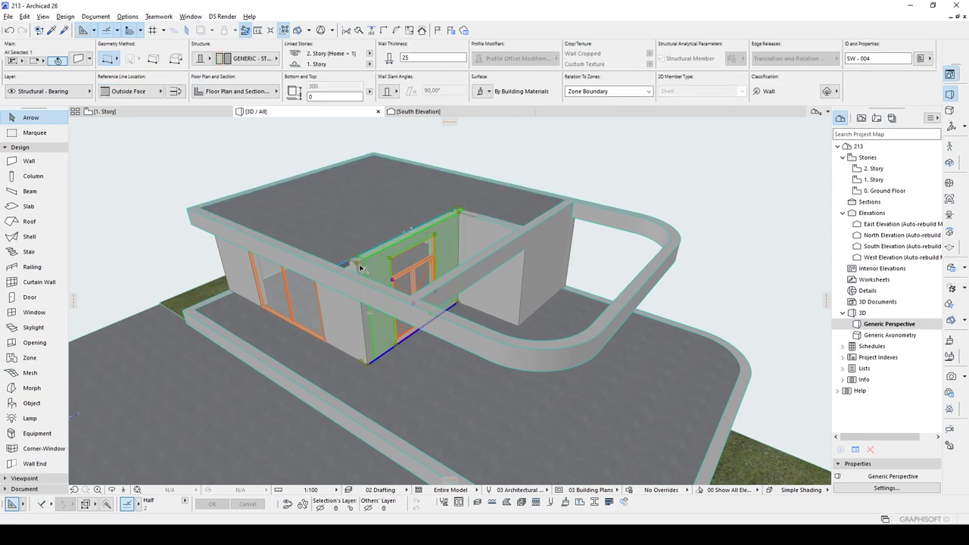
left_click(358, 266)
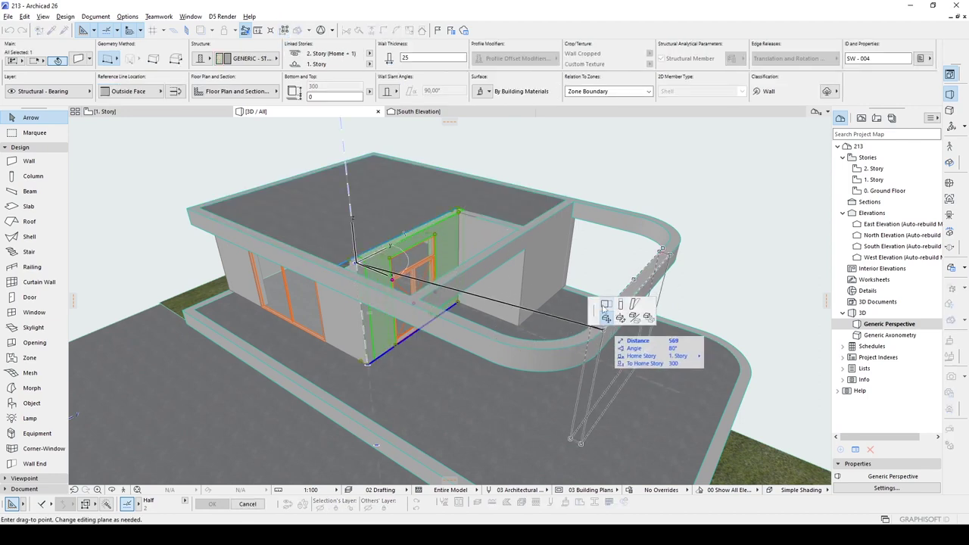
left_click(606, 303)
left_click(344, 266)
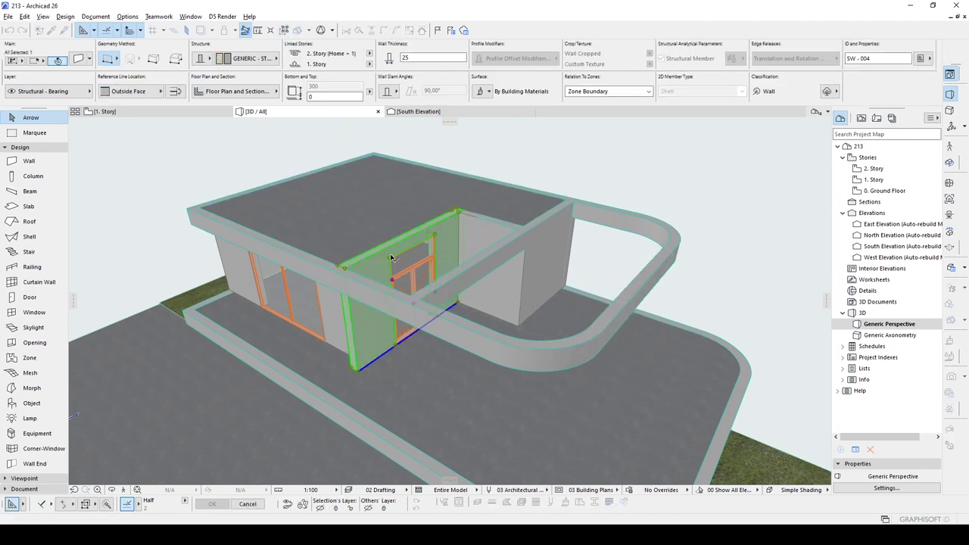
left_click(662, 174)
middle_click_drag(662, 174, 330, 287, "shift")
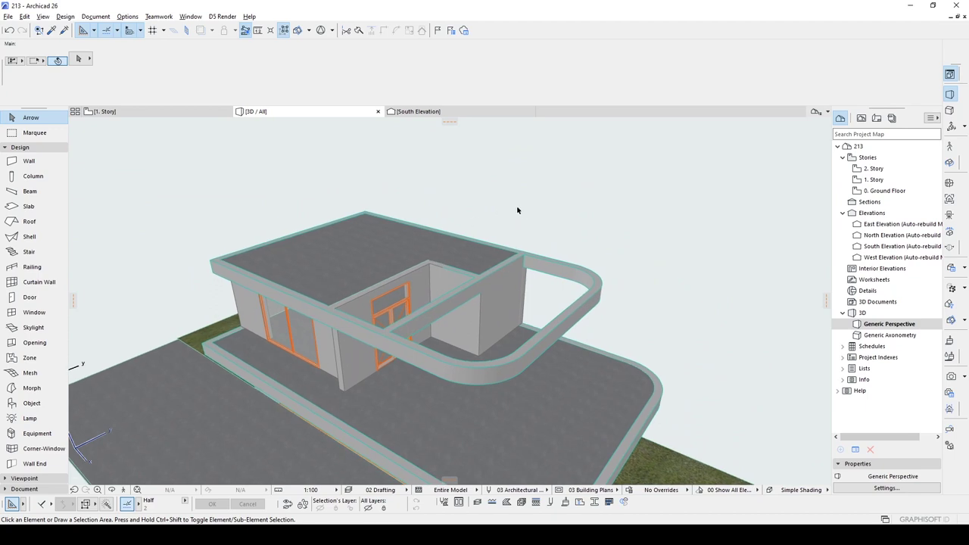
key("ctrl+z")
key("ctrl+z")
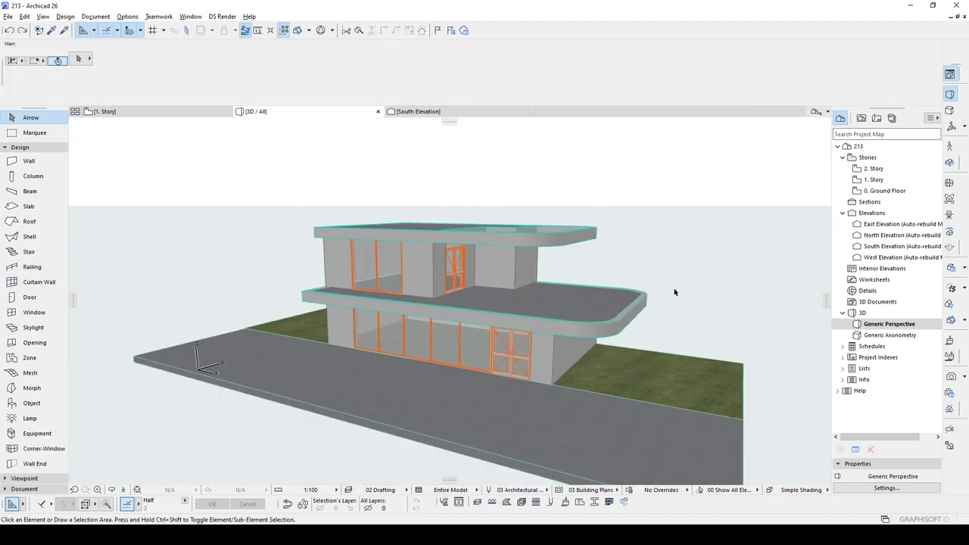
- Insert a new story above story 2 and open the 3. Story floor plan
left_click(883, 193)
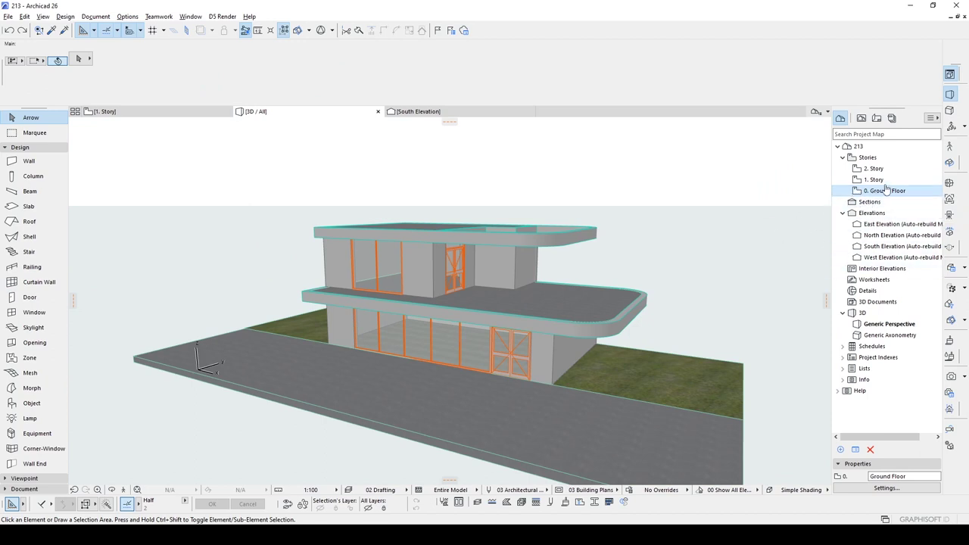
left_click(887, 489)
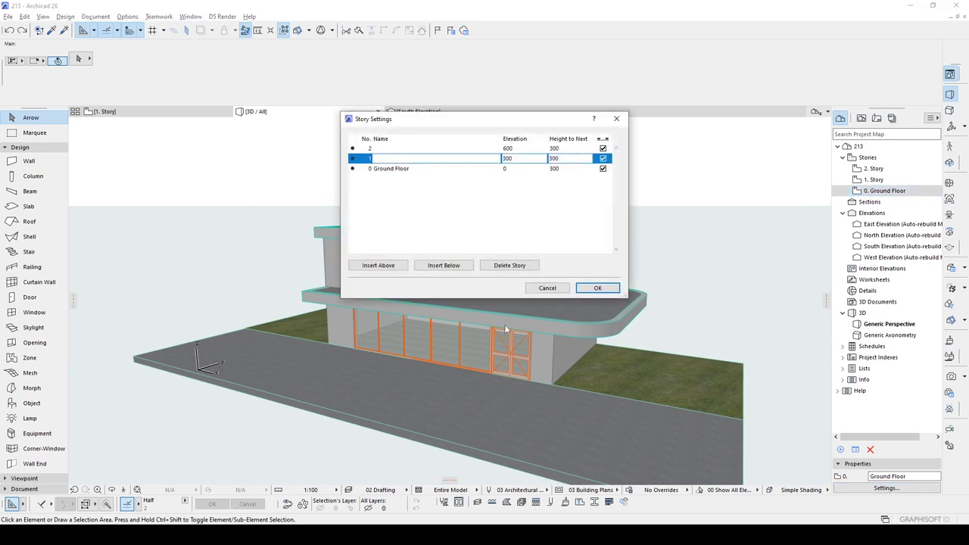
left_click(396, 150)
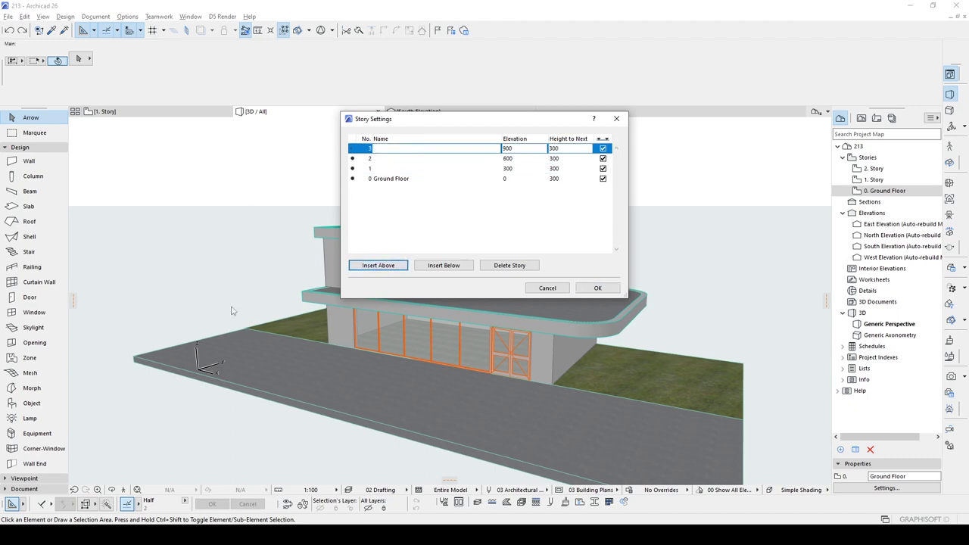
left_click(597, 288)
mouse_move(698, 263)
left_mouse_down()
mouse_move(774, 212)
mouse_move(685, 212)
left_mouse_up()
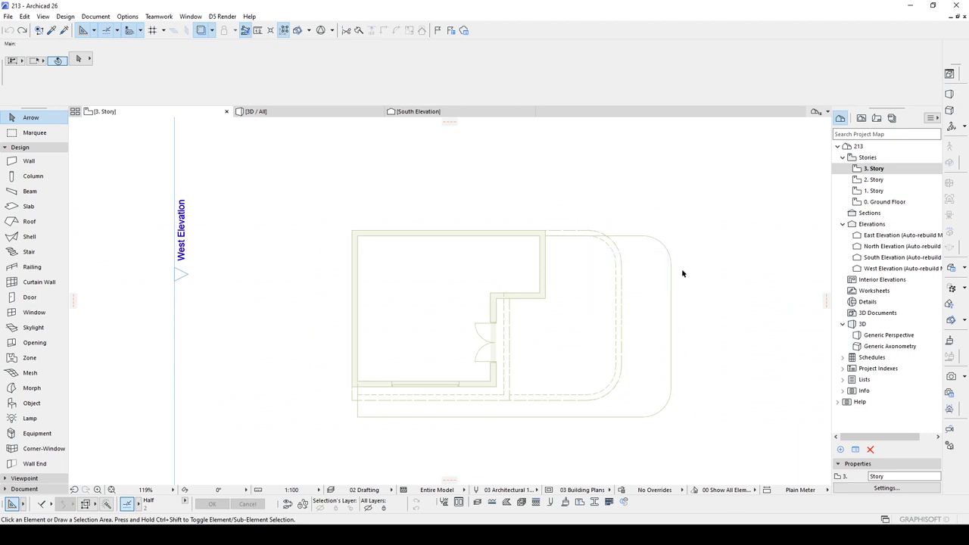
- Draw a closed rectangle of four 25-thick walls on the new story, following the roof beam outline, with their thickness flipped inward
left_click(30, 162)
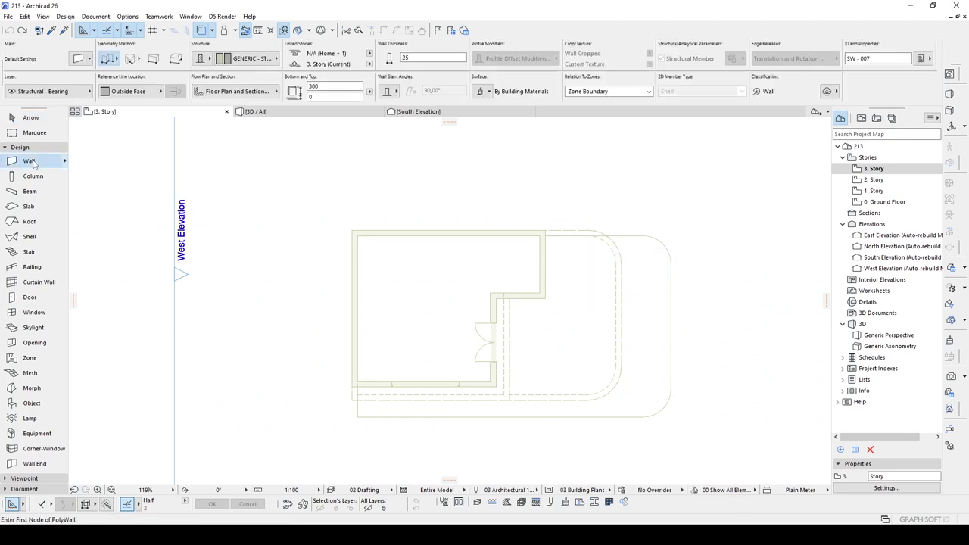
middle_click_drag(504, 279, 494, 243)
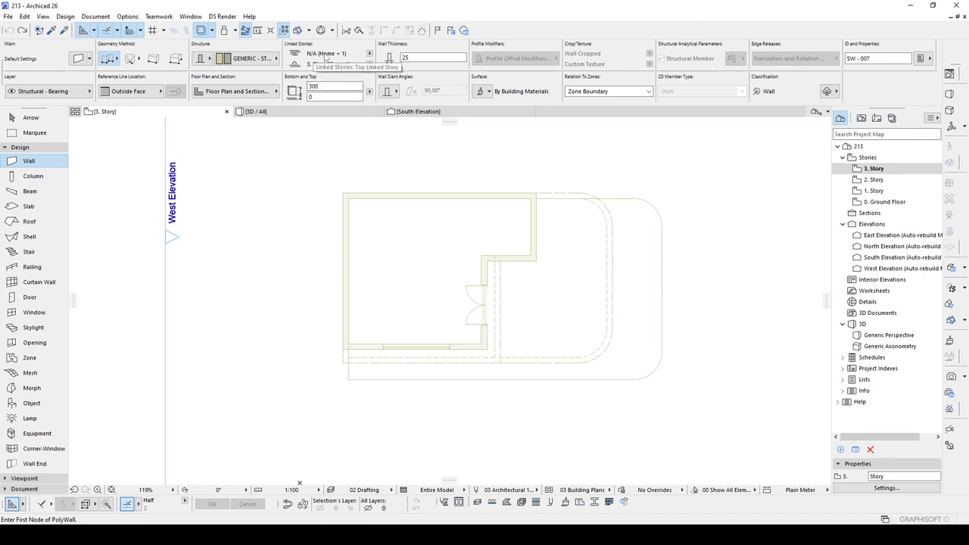
middle_click_drag(370, 298, 396, 321)
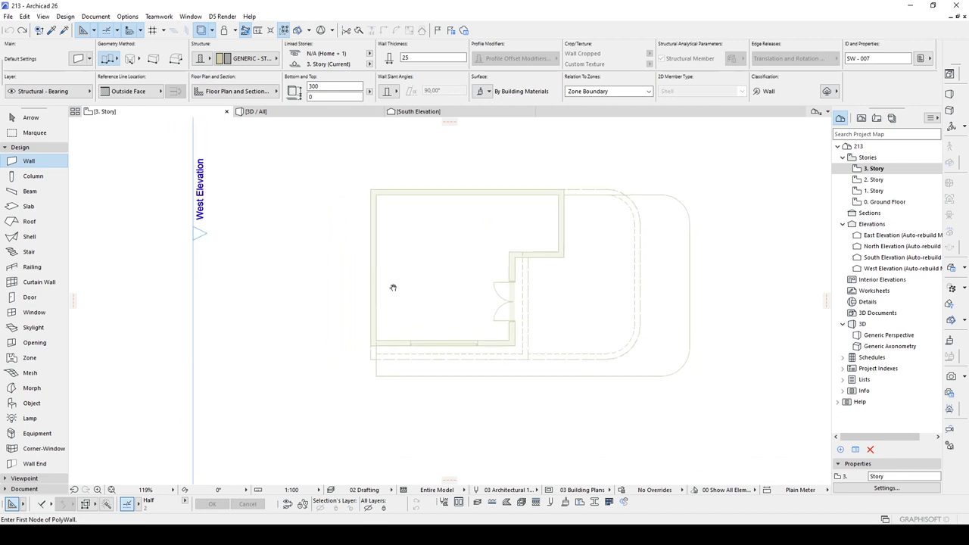
scroll(370, 348, "up", 5)
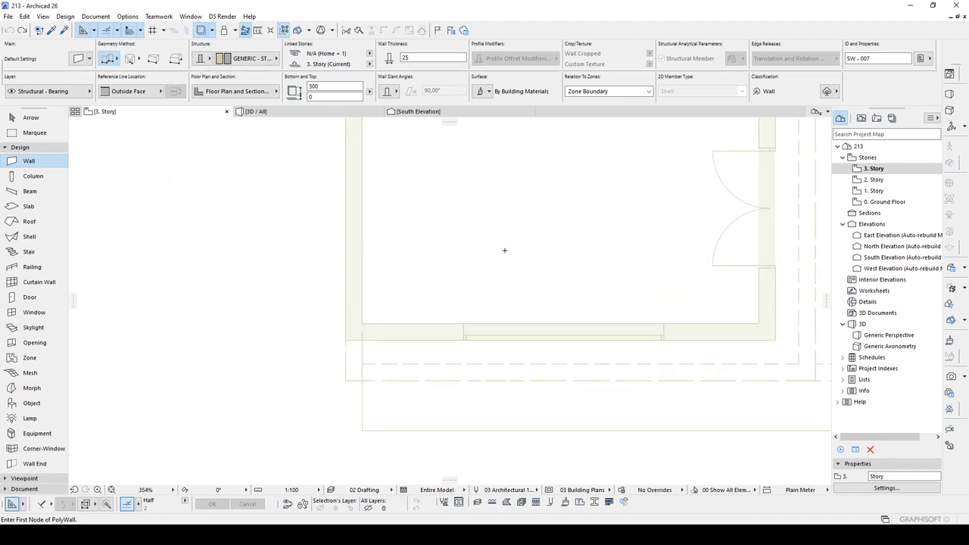
middle_click_drag(372, 314, 369, 314)
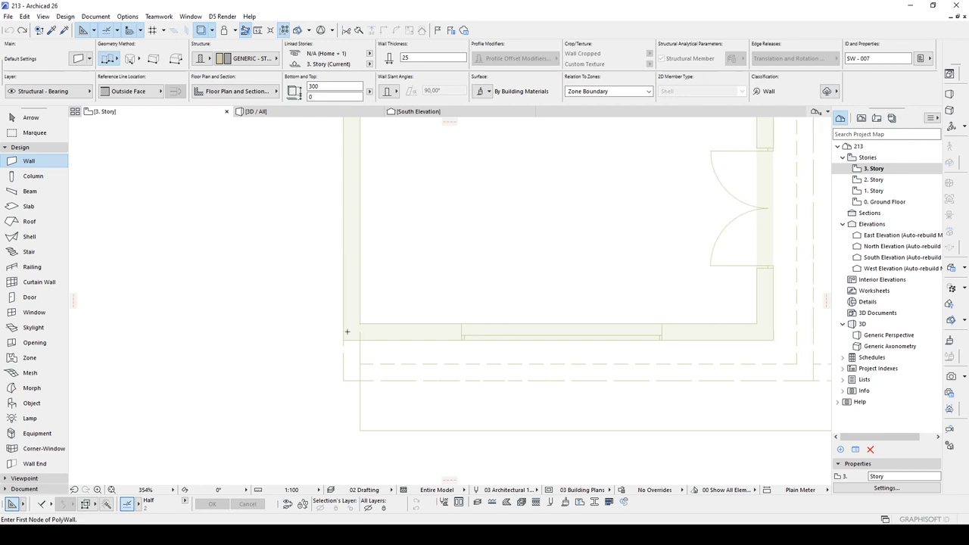
left_click(345, 378)
scroll(484, 335, "down", 5)
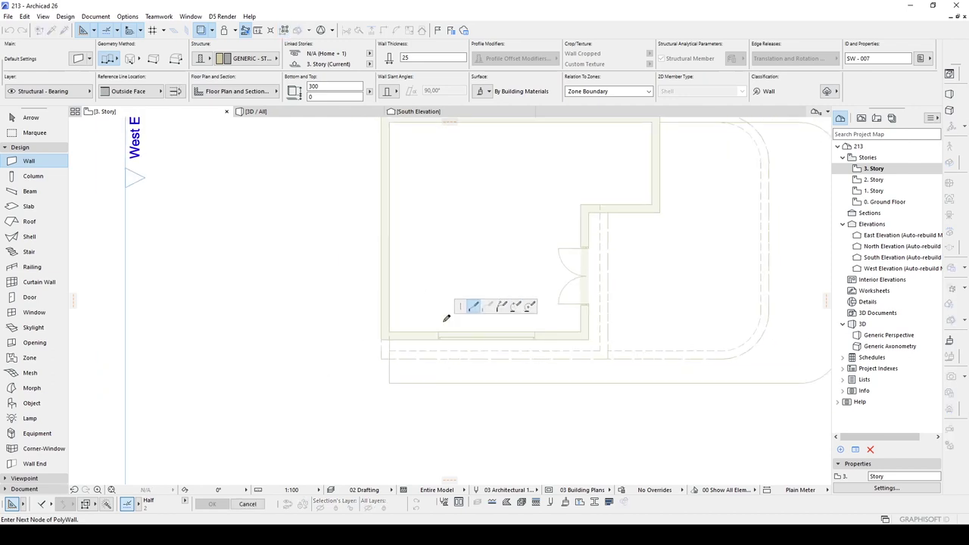
left_click(176, 94)
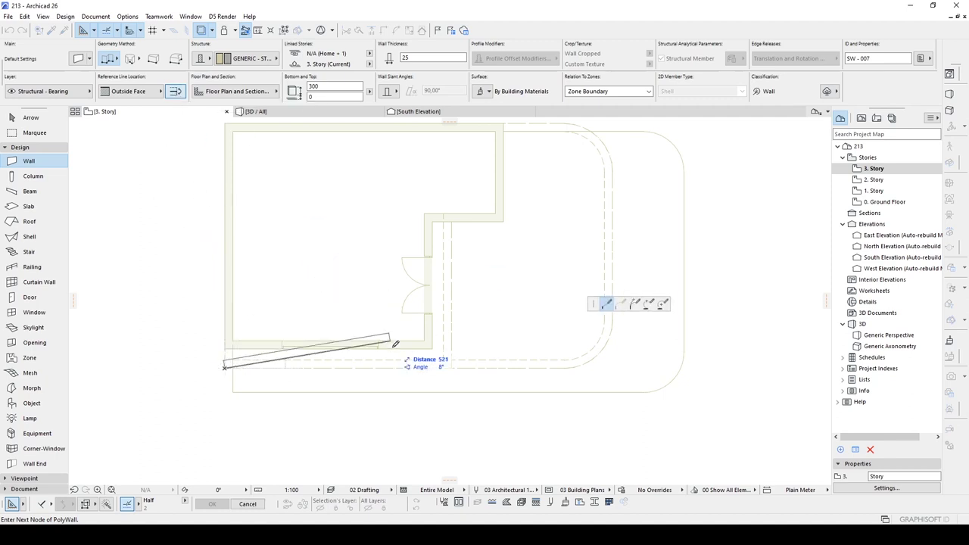
left_click(452, 364)
middle_click_drag(453, 212, 444, 277)
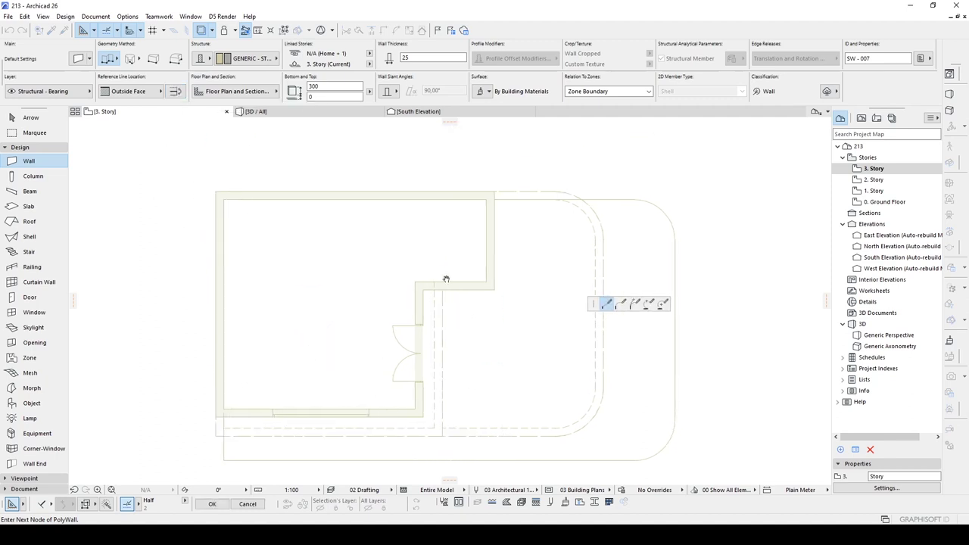
left_click(445, 189)
left_click(216, 192)
left_click(217, 436)
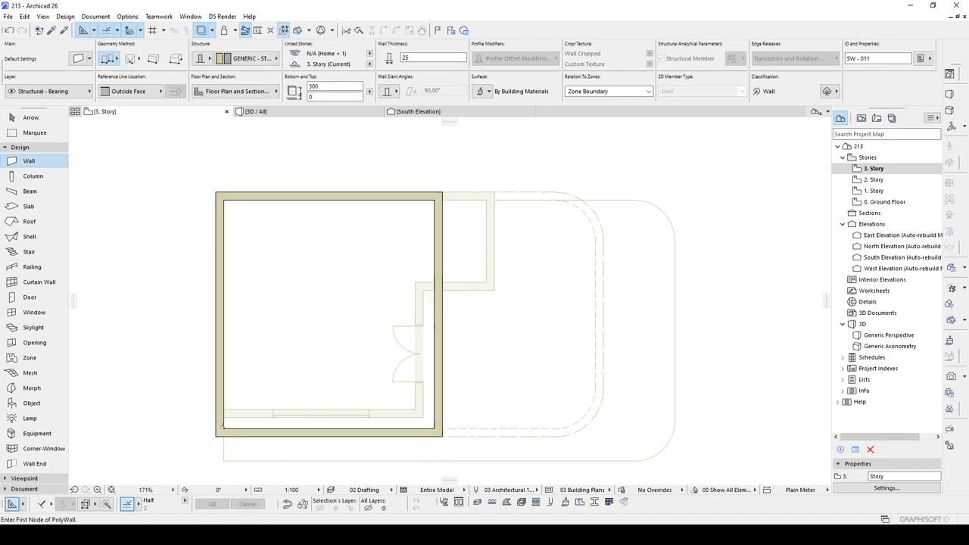
key("Escape")
- Select the new south and east walls and fillet their shared corner with a radius of 150
middle_click_drag(412, 397, 420, 375)
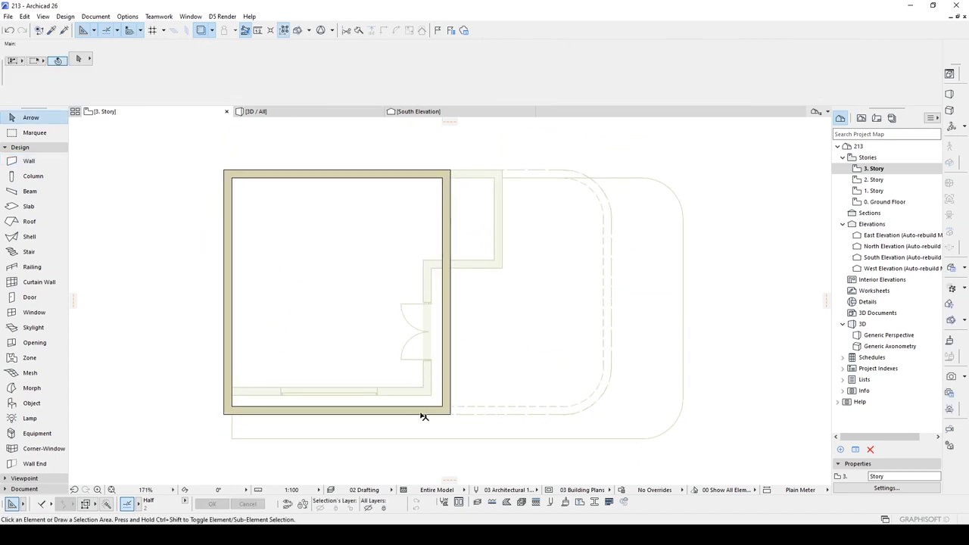
left_click(424, 416)
left_click(450, 379, "shift")
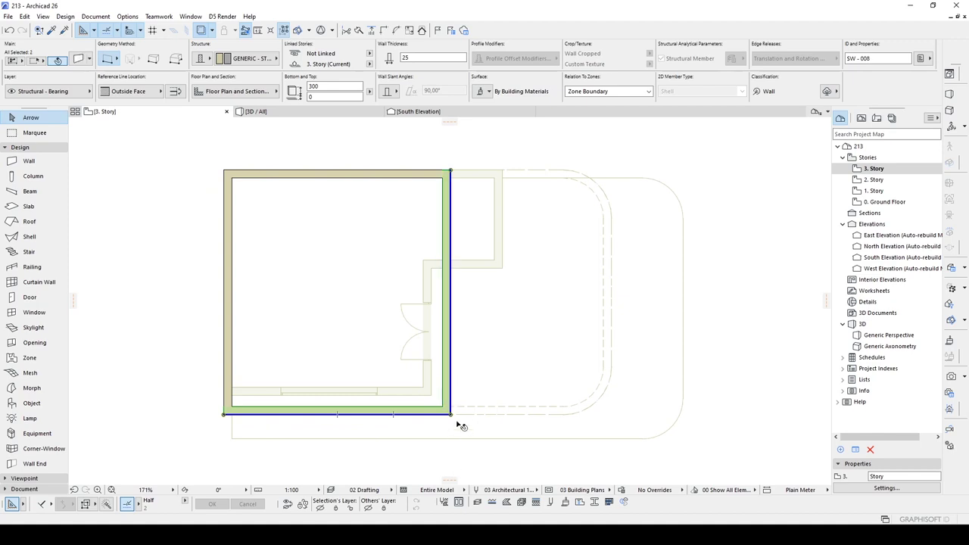
left_click(451, 416)
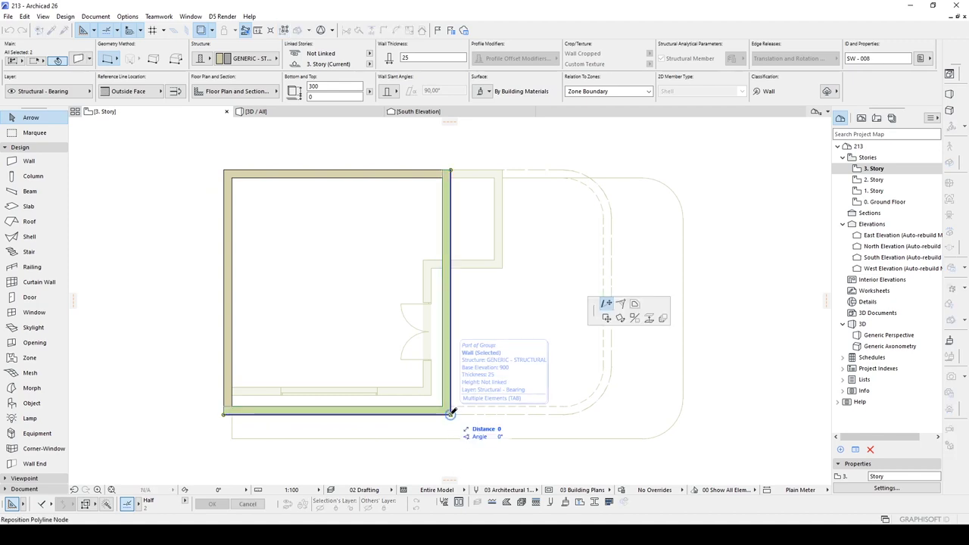
left_click(620, 304)
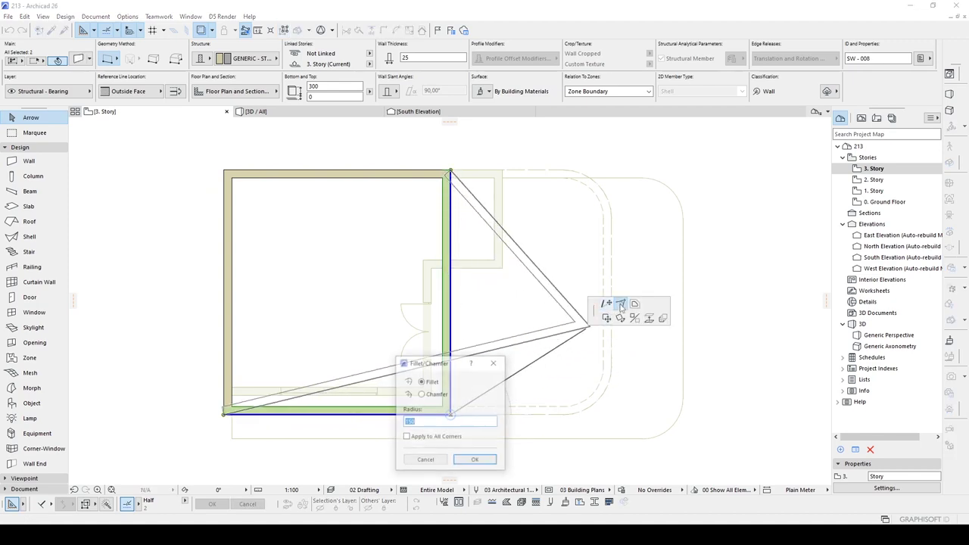
left_click(485, 458)
- In the 3D view, set the new walls' home story to 2. Story and link their tops to 3. Story
middle_click_drag(425, 431, 430, 334)
key("F3")
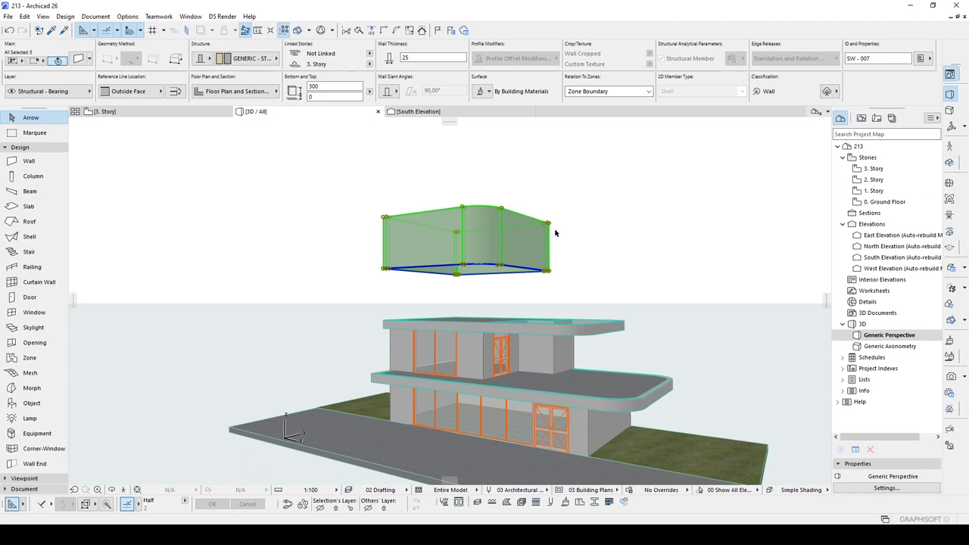
left_click(369, 64)
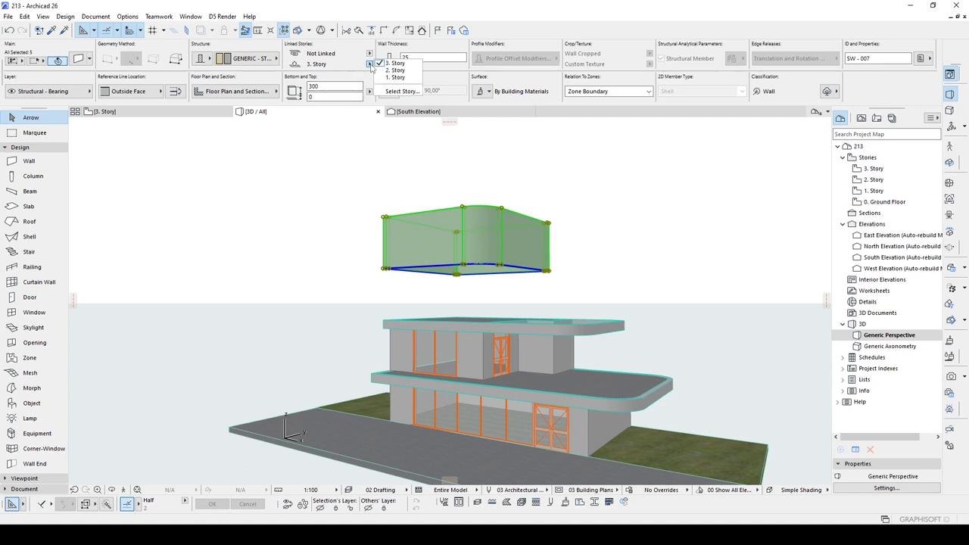
left_click(395, 70)
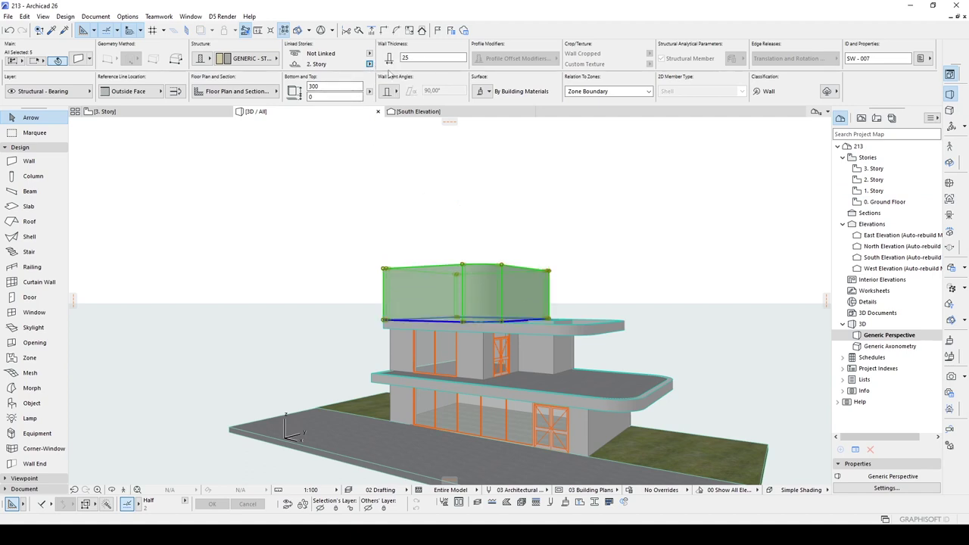
left_click(370, 54)
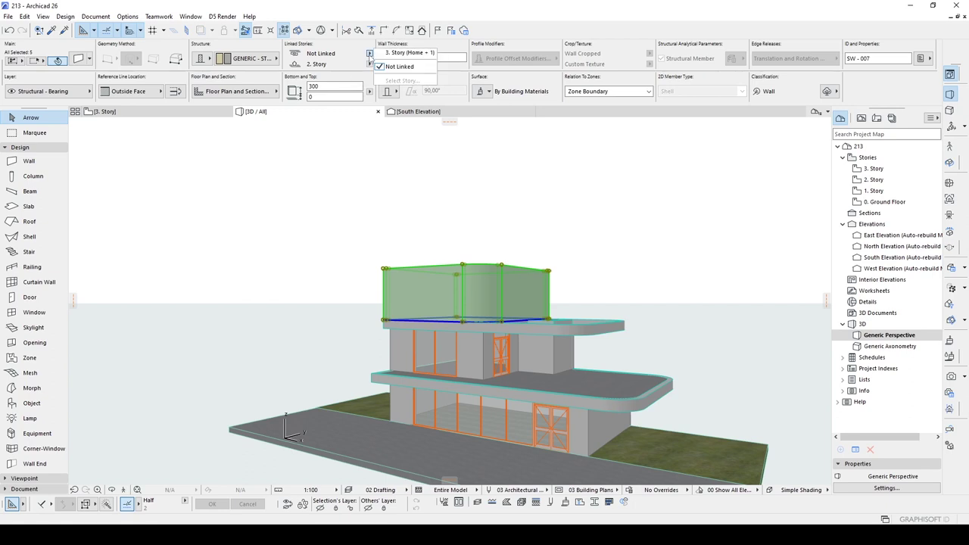
left_click(409, 53)
key("Escape")
- Select all the roof beams in the 3D view and set their cross-section height to 80, after trying 100
middle_click_drag(442, 251, 627, 335, "shift")
scroll(485, 332, "up", 3)
middle_click_drag(371, 344, 238, 326, "shift")
left_click(603, 353)
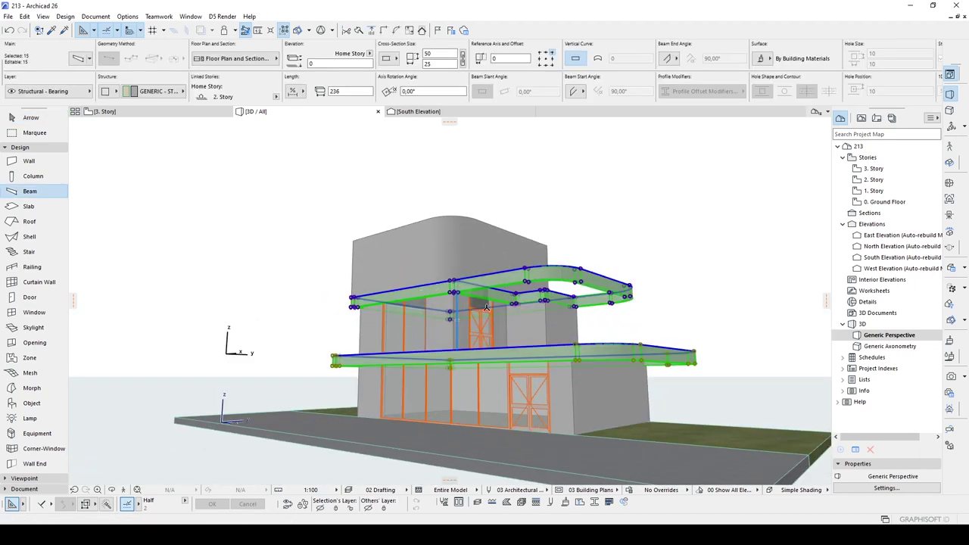
middle_click_drag(448, 299, 502, 334, "shift")
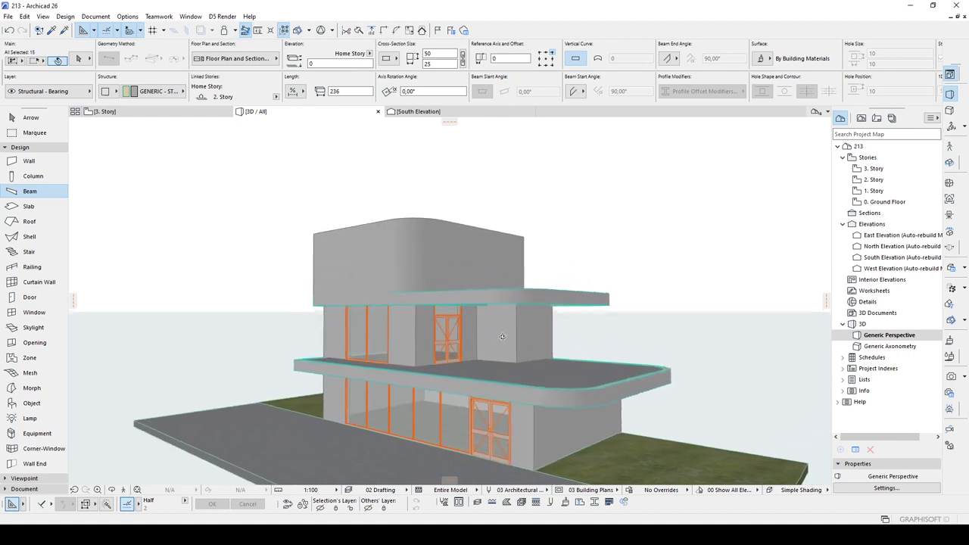
double_click(442, 55)
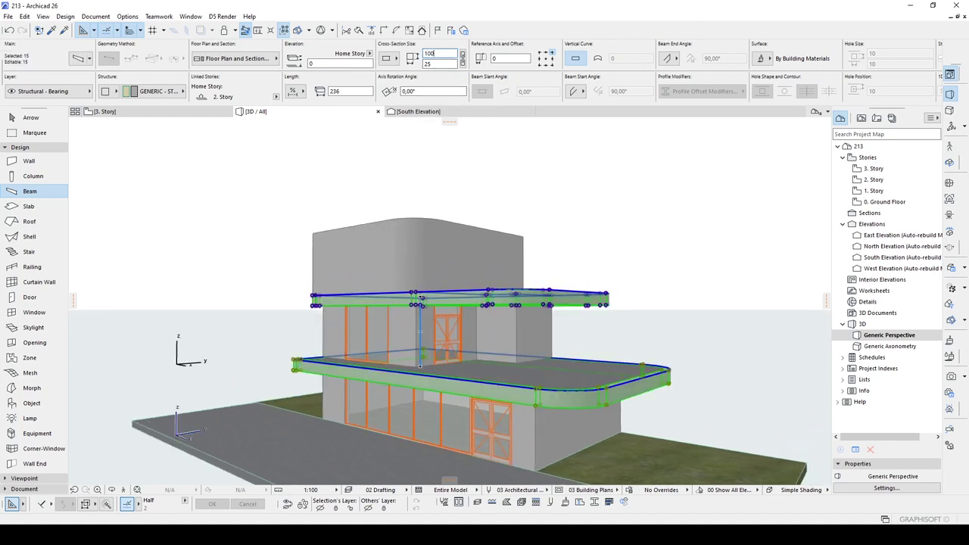
type("100")
key("Return")
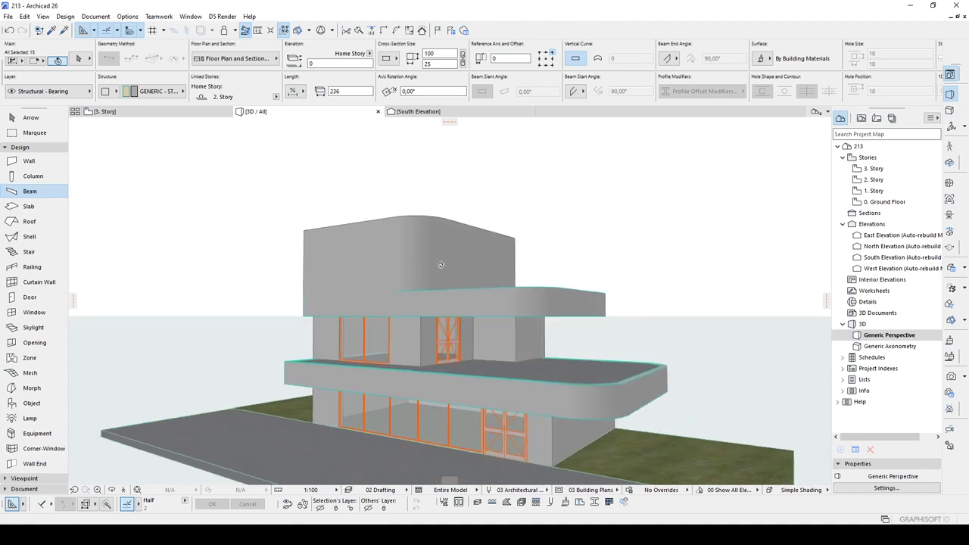
double_click(441, 53)
type("80")
key("Return")
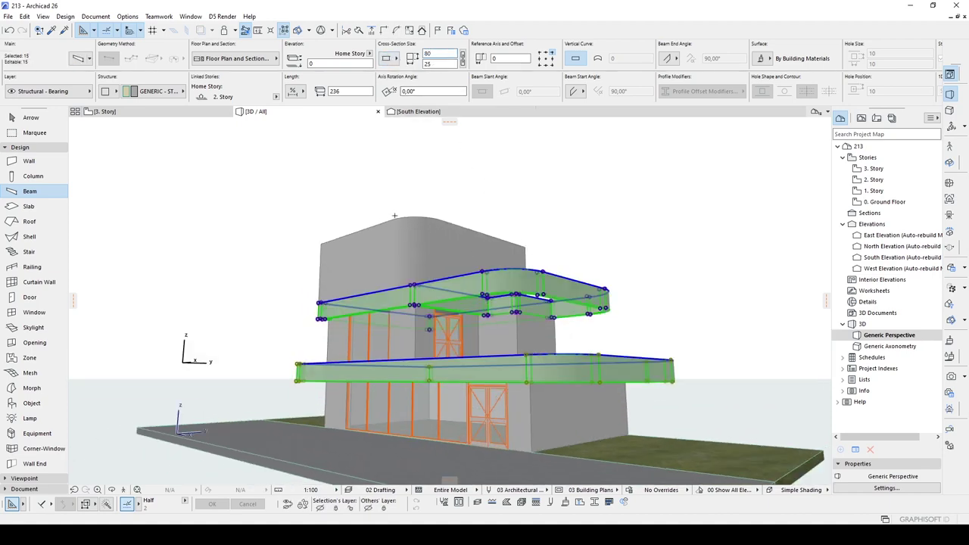
- Move the selected roof beams vertically upward so they rise above the roof slabs
middle_click_drag(343, 228, 330, 279, "shift")
key("ctrl+d")
left_click(330, 279)
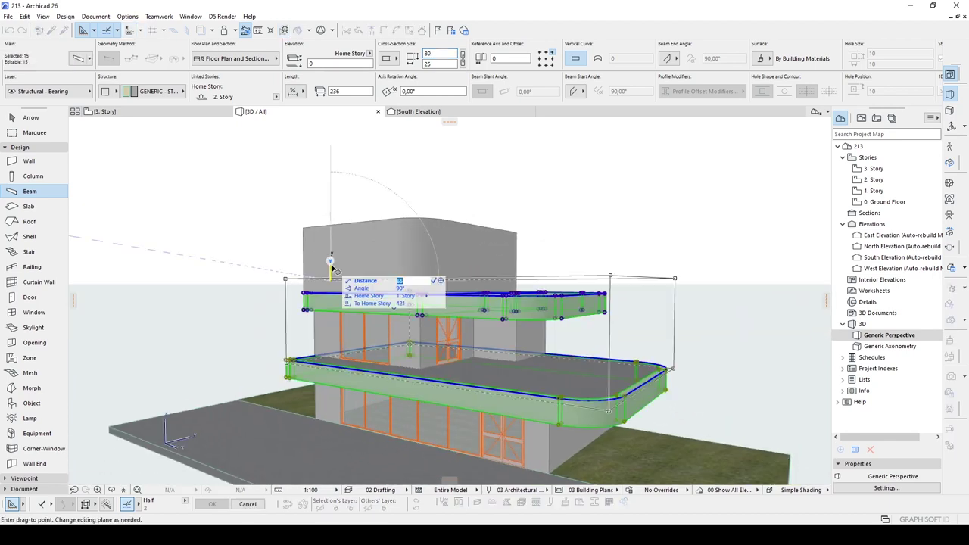
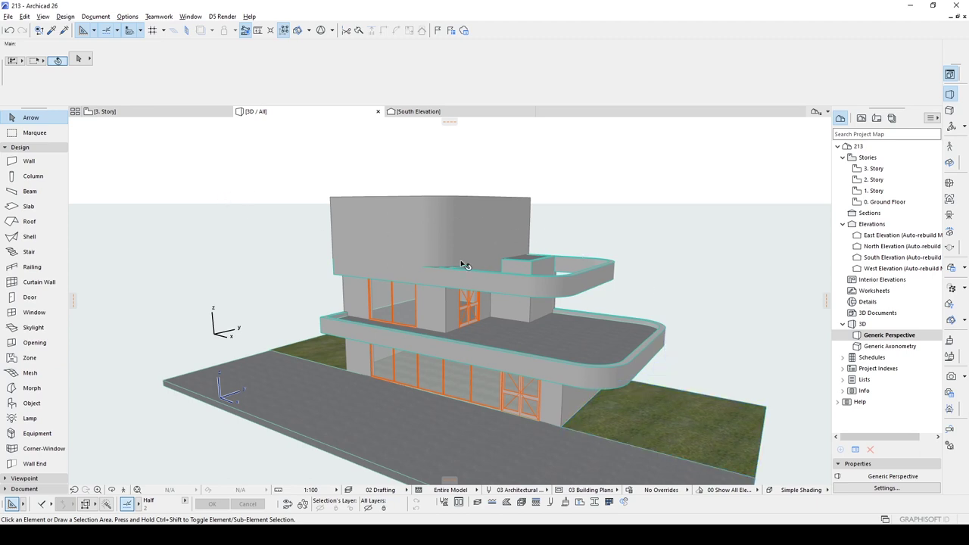
- Open the ground floor plan and turn off the trace reference of the other story
mouse_move(615, 340)
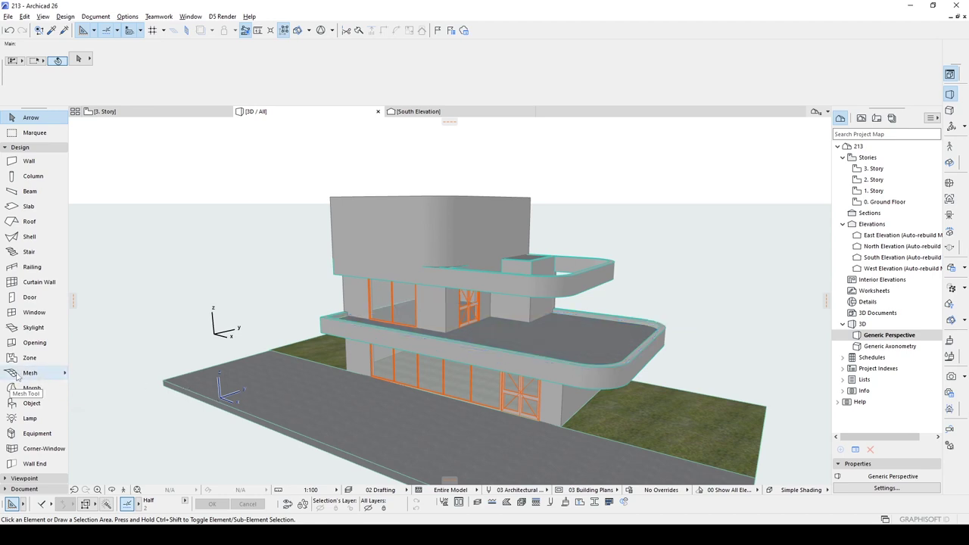
double_click(881, 201)
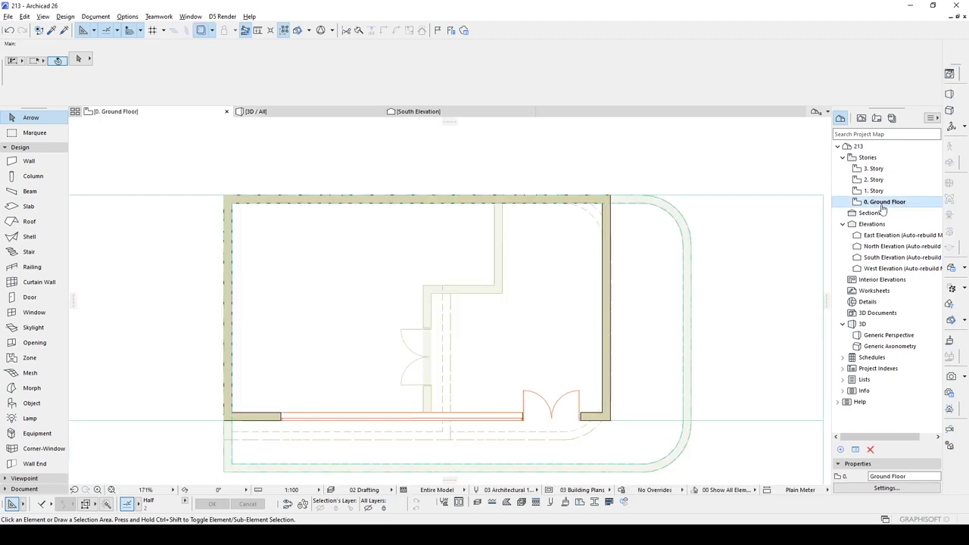
scroll(572, 224, "down", 7)
middle_click_drag(520, 322, 529, 290)
scroll(505, 292, "up", 3)
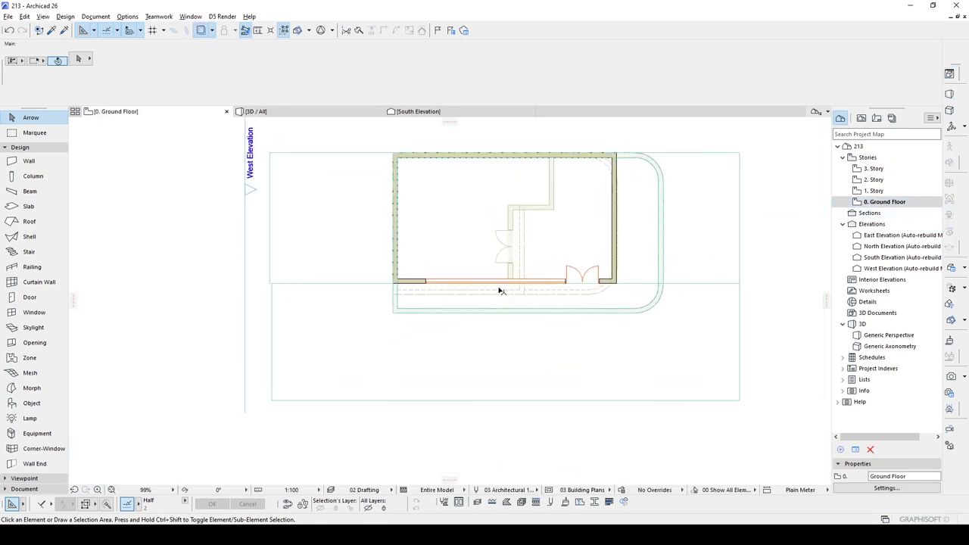
scroll(410, 315, "up", 4)
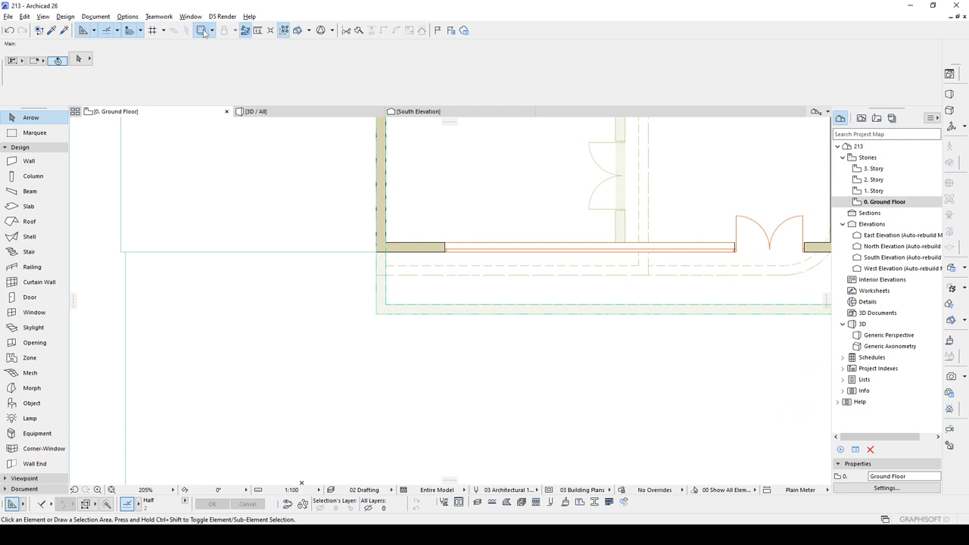
left_click(202, 30)
middle_click_drag(532, 233, 486, 265)
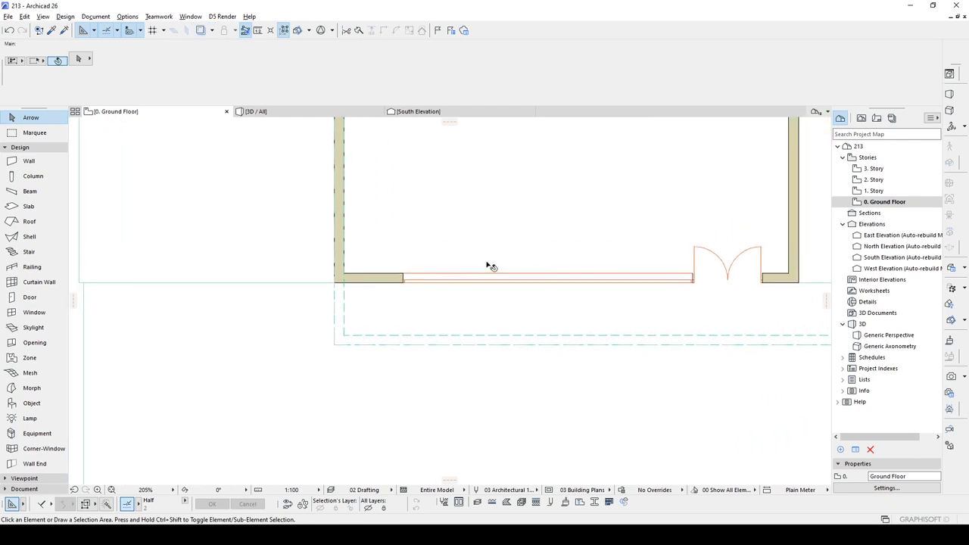
- Sketch a small circle outside the building's southwest corner with the Arc/Circle tool
key("l")
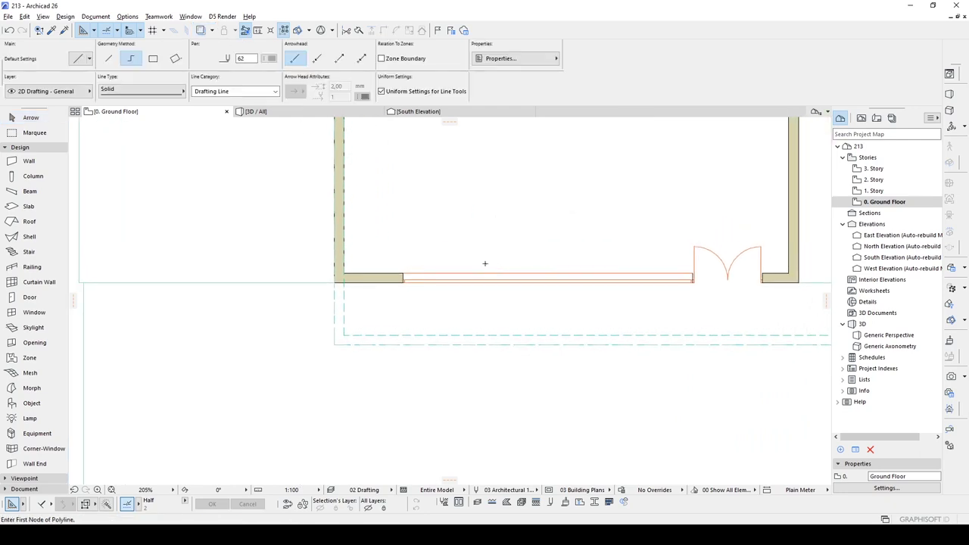
key("Escape")
left_click(23, 489)
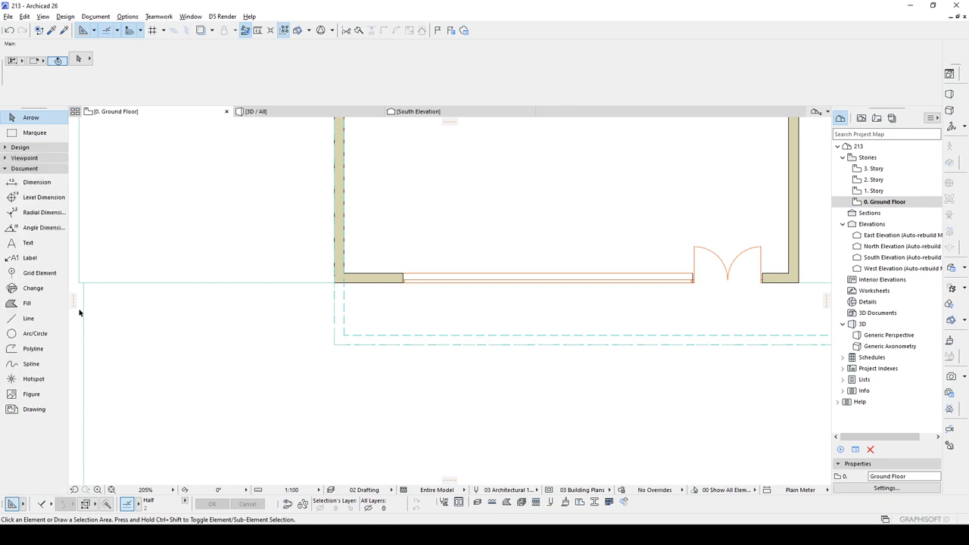
left_click(48, 335)
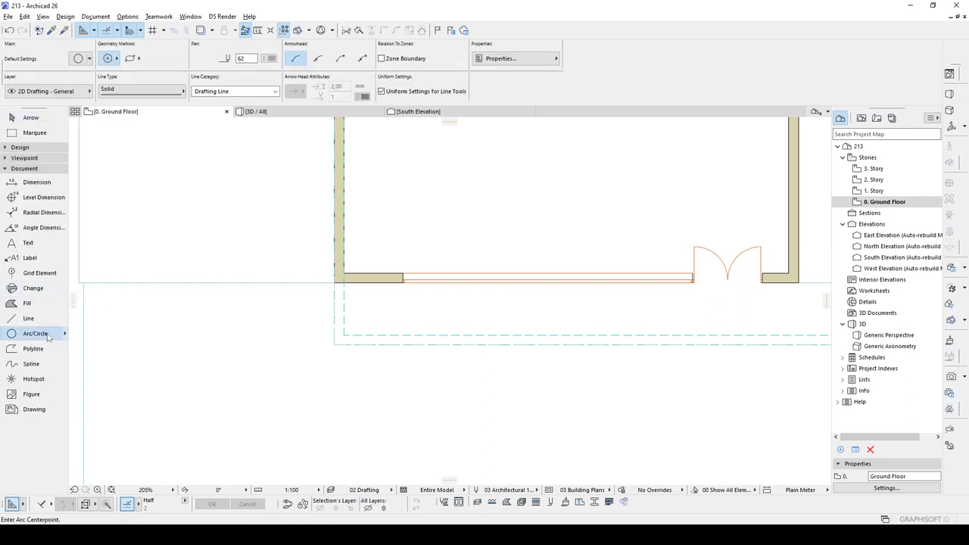
scroll(312, 349, "up", 2)
left_click(338, 372)
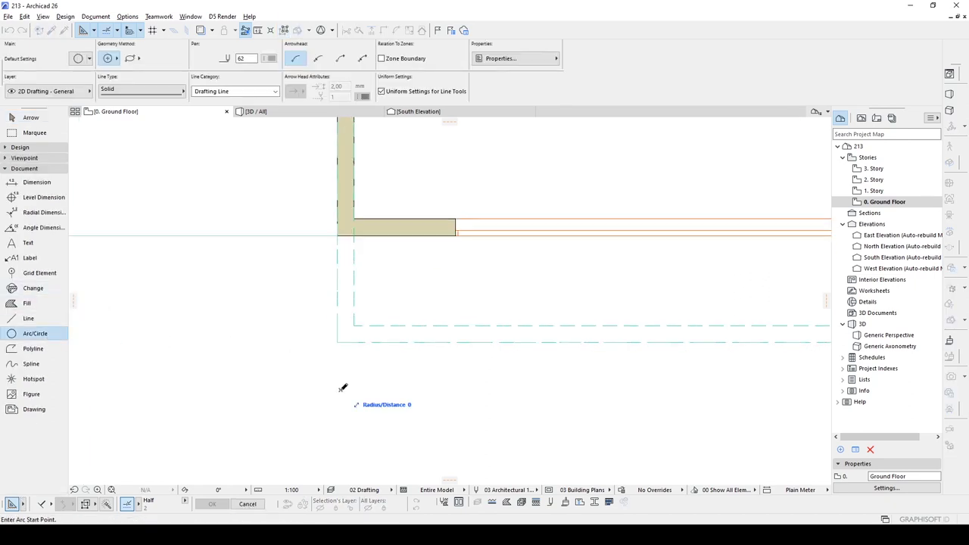
scroll(342, 388, "up", 3)
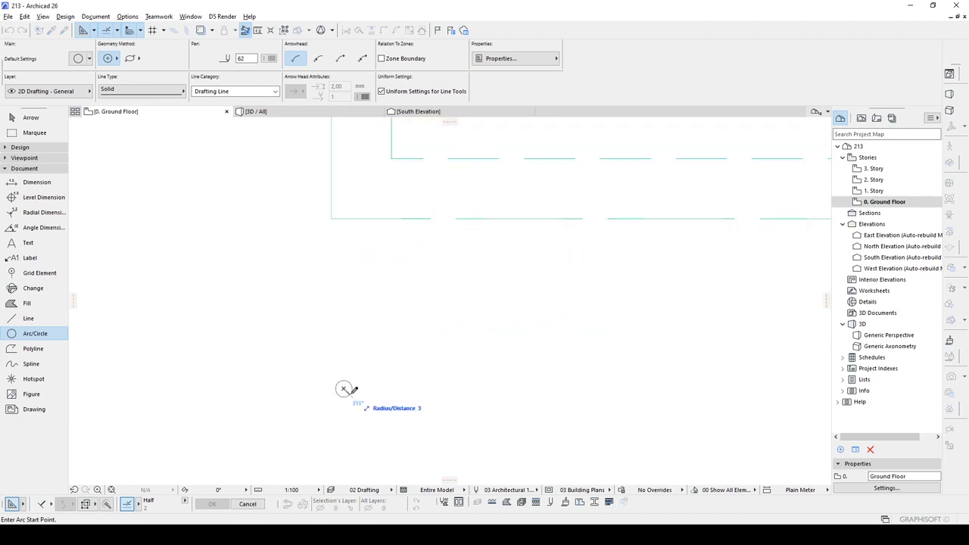
left_click(345, 390)
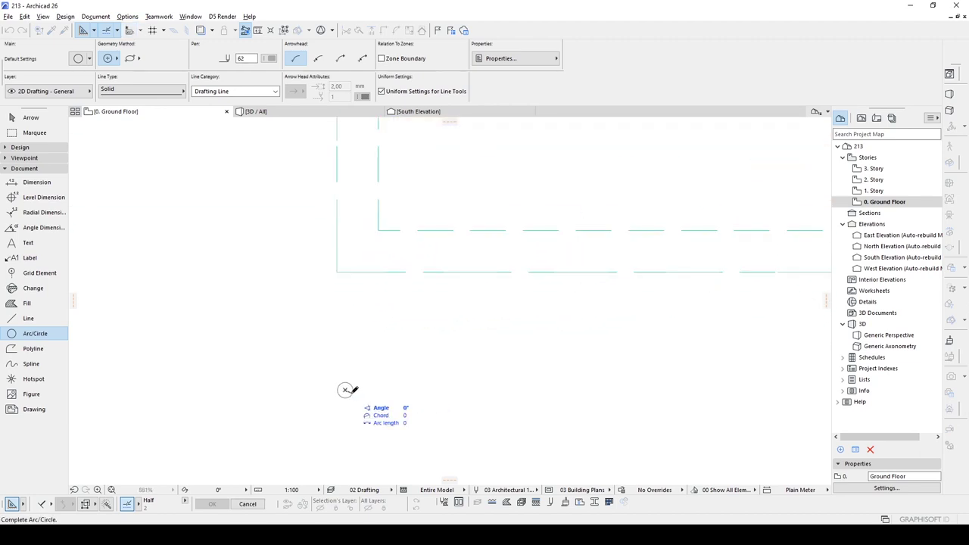
left_click(346, 391)
key("Escape")
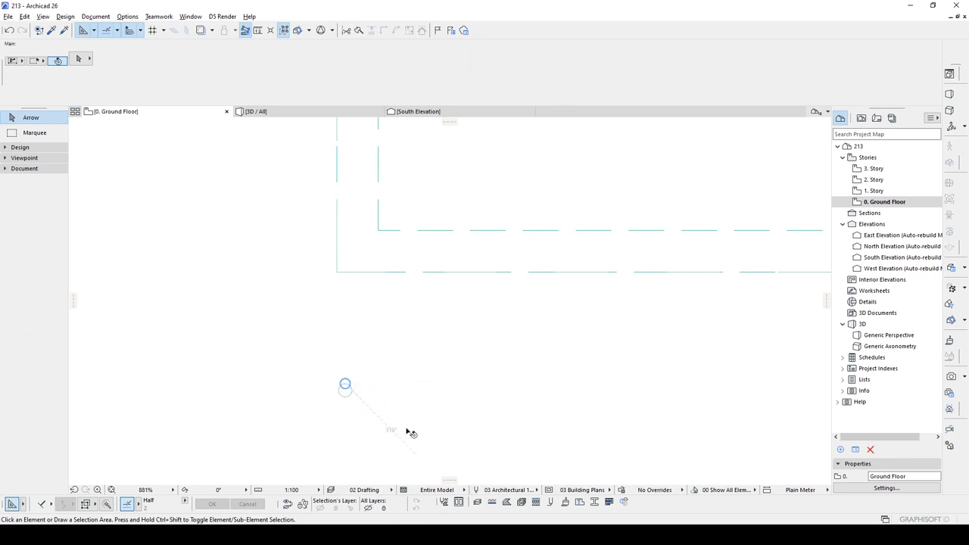
- Create a duplicate complex profile named Flute in the root Profiles folder and open it for editing
left_click(129, 17)
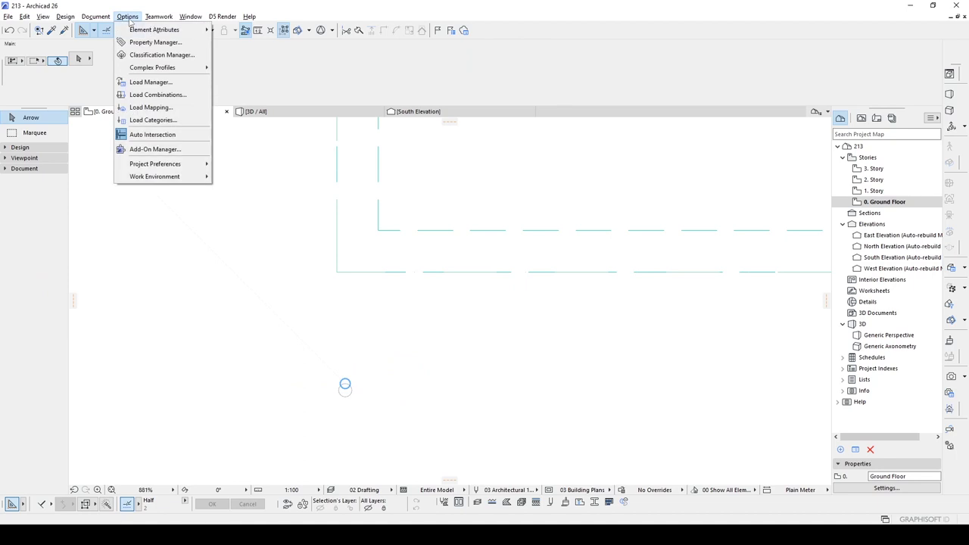
mouse_move(182, 68)
left_click(240, 68)
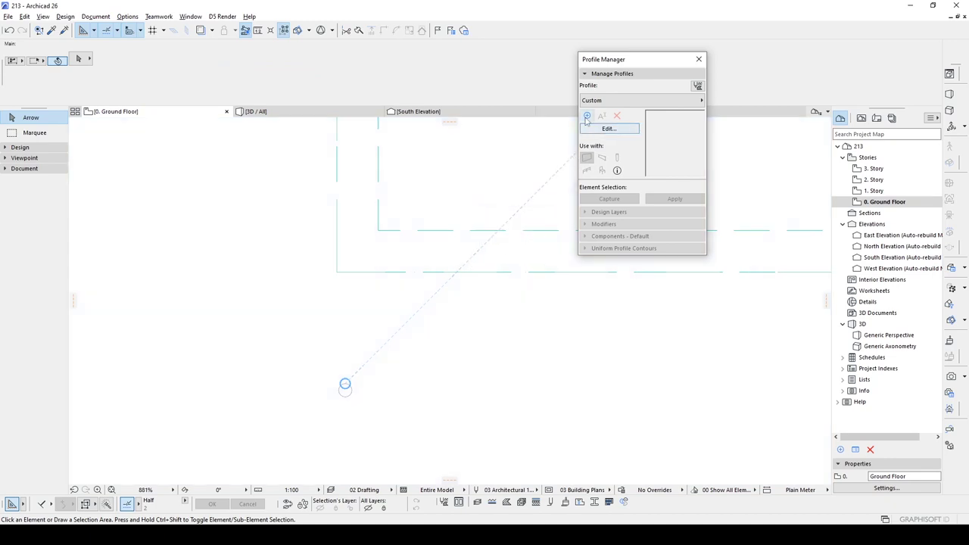
left_click(587, 117)
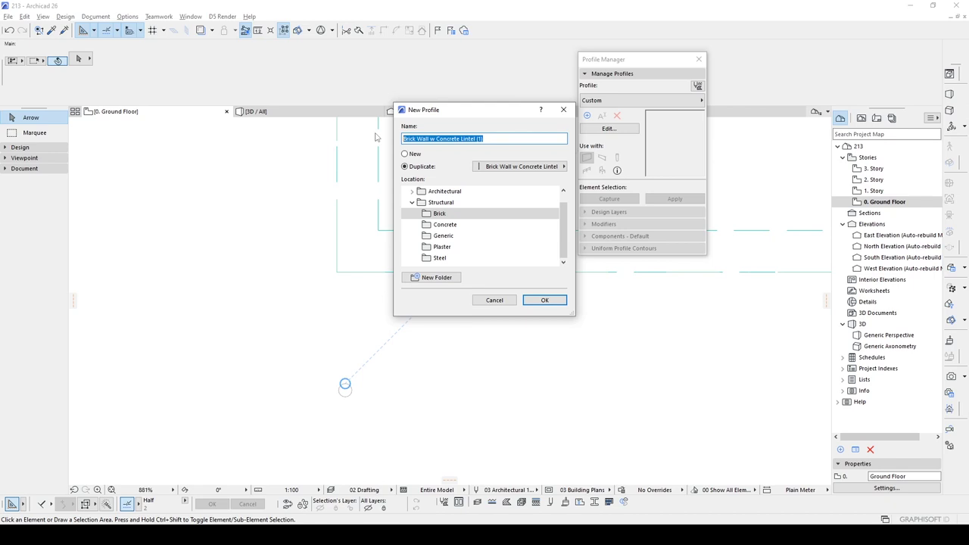
type("Flute")
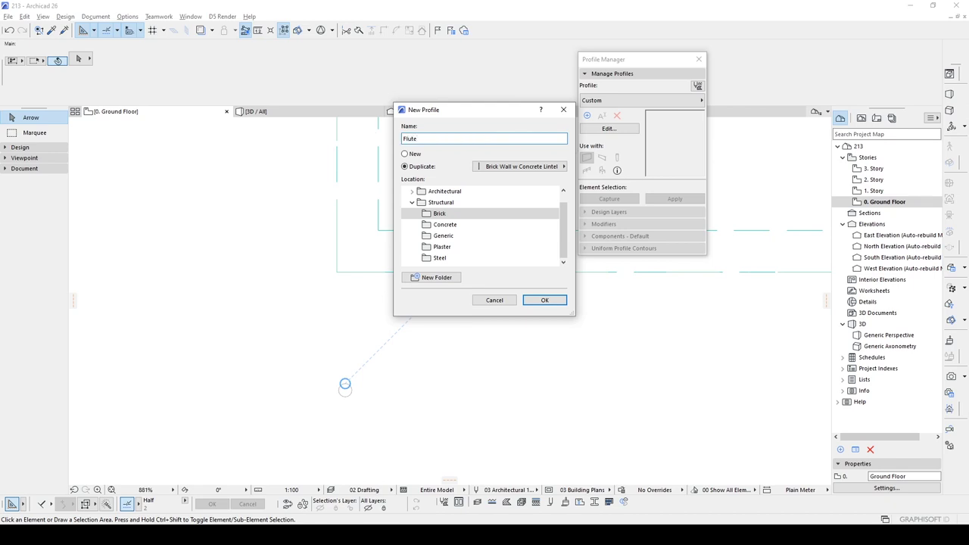
left_click(412, 202)
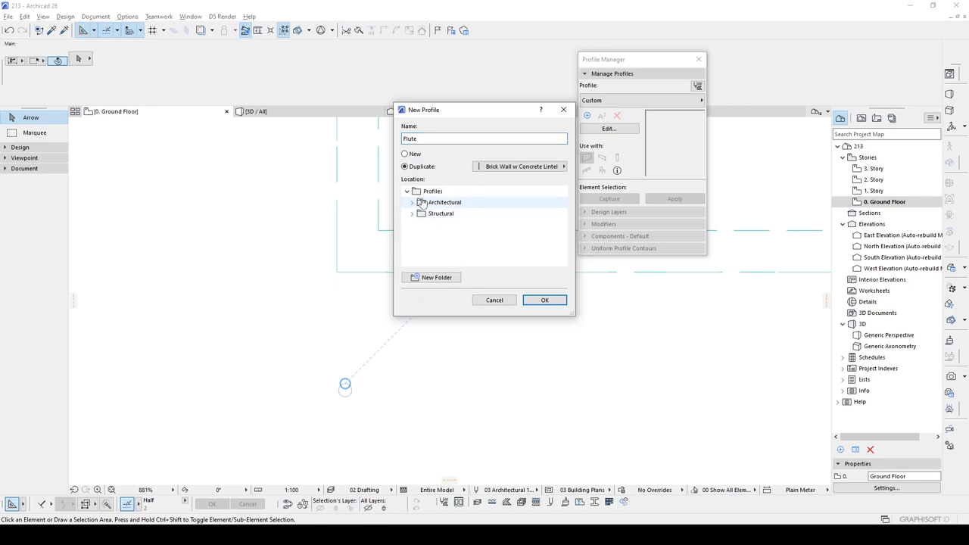
left_click(424, 194)
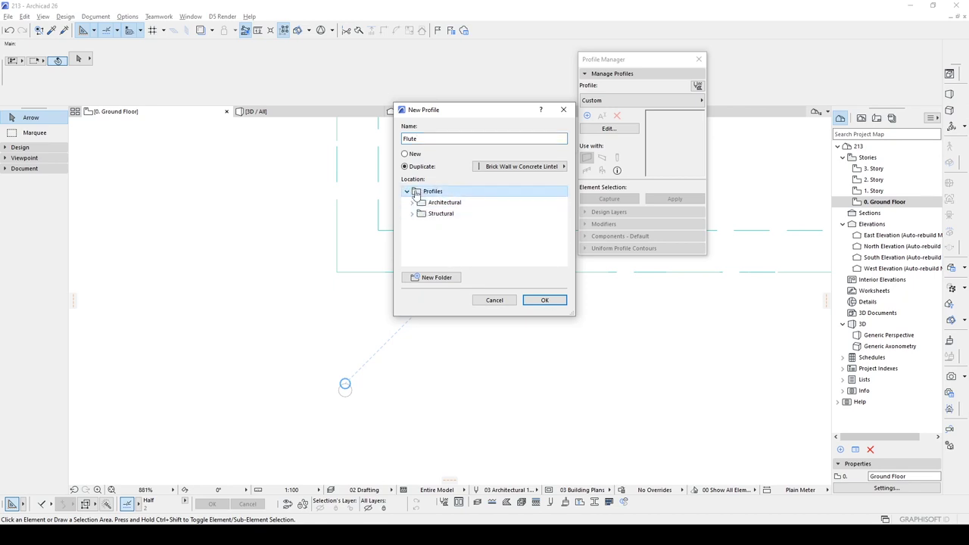
left_click(547, 300)
left_click(589, 129)
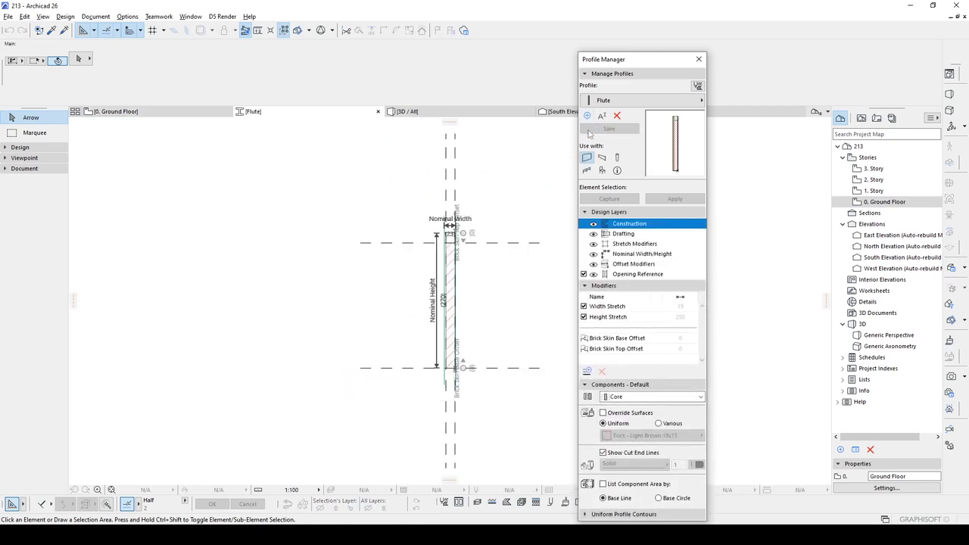
- Clear the duplicated brick wall geometry from the Flute profile and remove its Brick Skin base and top offset modifiers
middle_click_drag(499, 248, 430, 237)
scroll(377, 234, "up", 5)
scroll(376, 233, "down", 5)
scroll(376, 233, "down", 2)
left_click_drag(499, 375, 308, 168)
key("Delete")
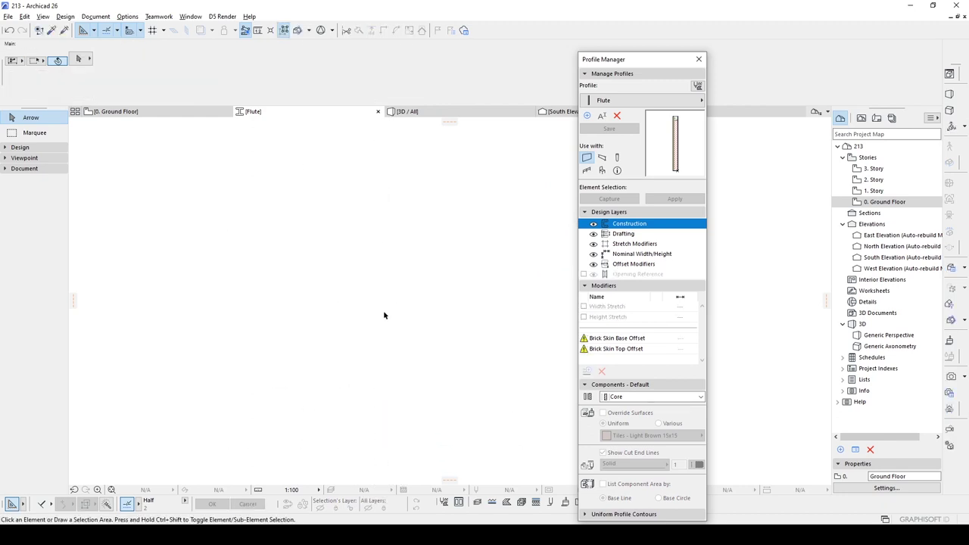
left_click(617, 338)
left_click(602, 371)
left_click(601, 371)
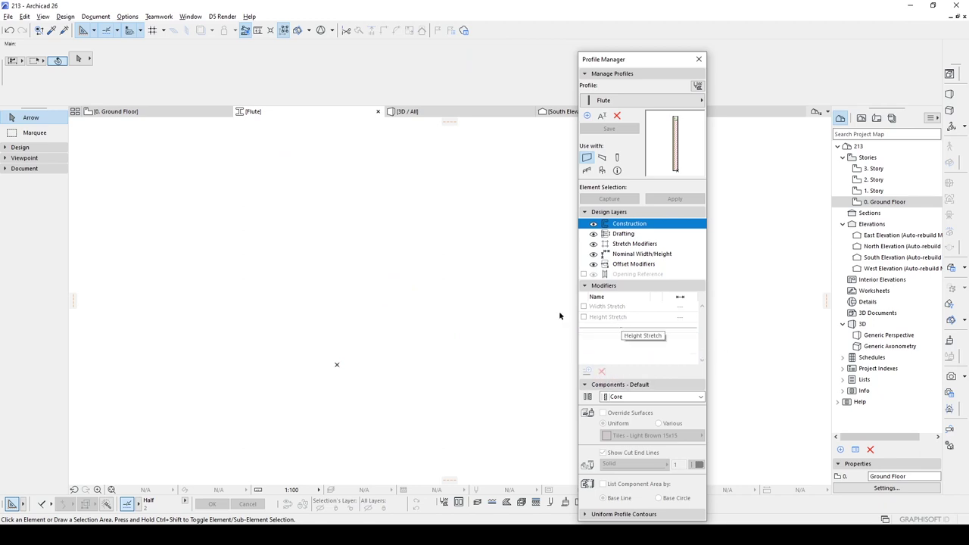
- Draw a circle with a radius of 4 in the Flute profile, next to the origin
left_click(25, 168)
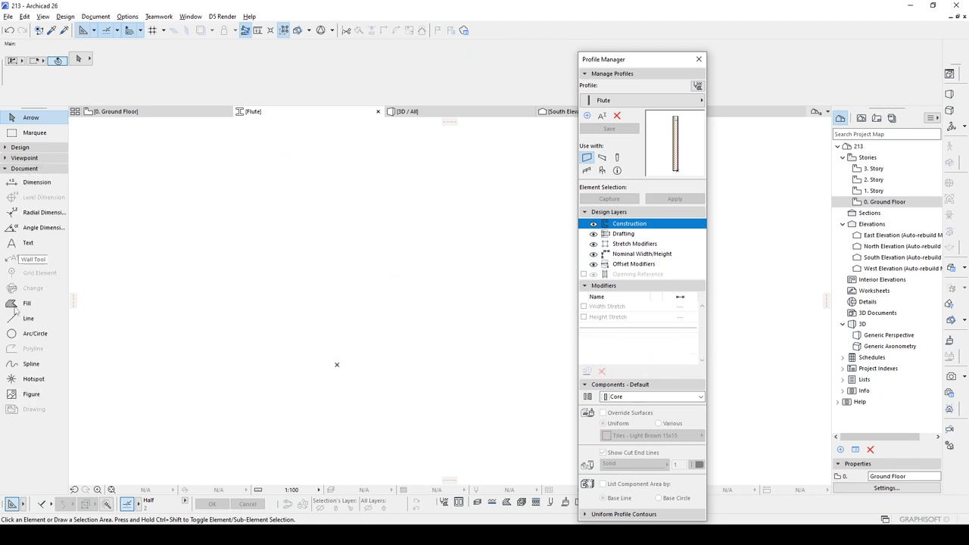
left_click(27, 333)
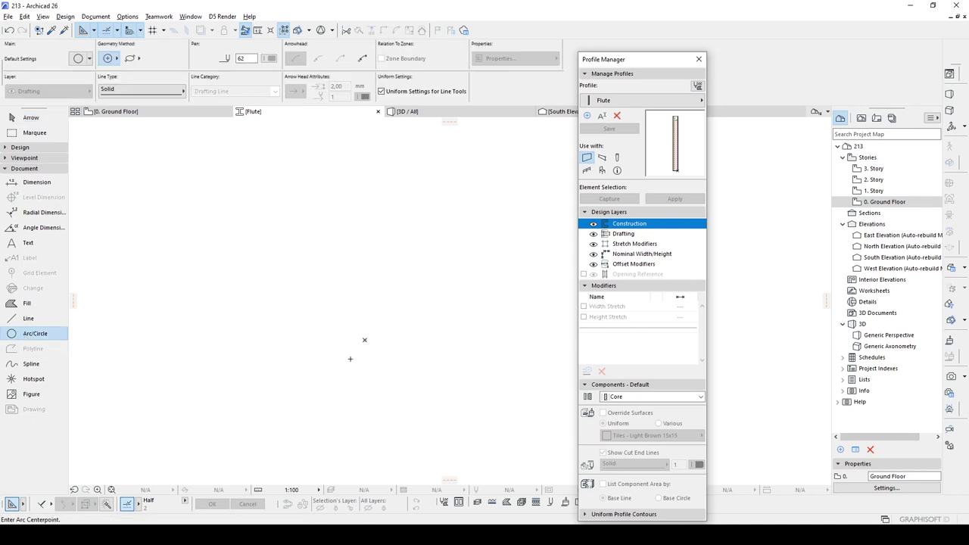
left_click(391, 349)
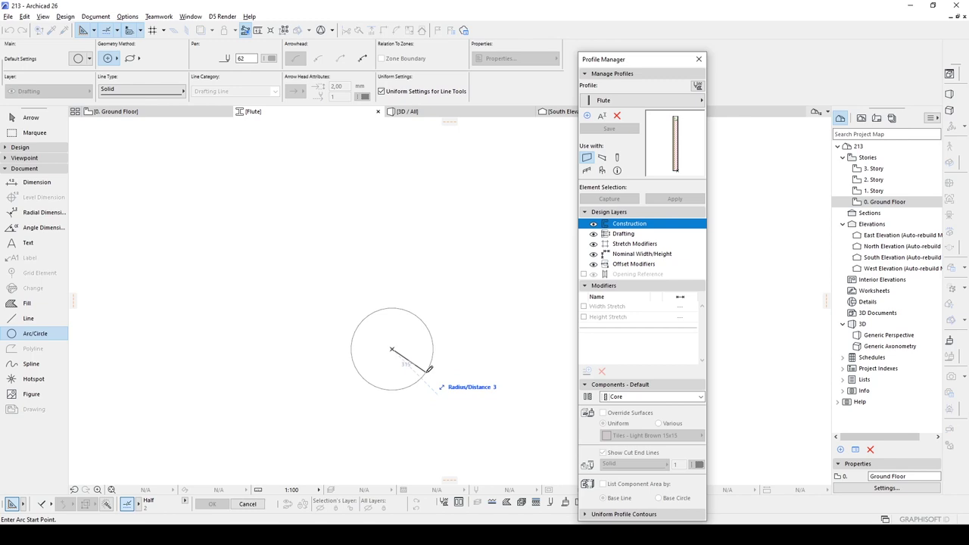
type("4")
key("Return")
left_click(437, 378)
scroll(436, 378, "down", 3)
key("Escape")
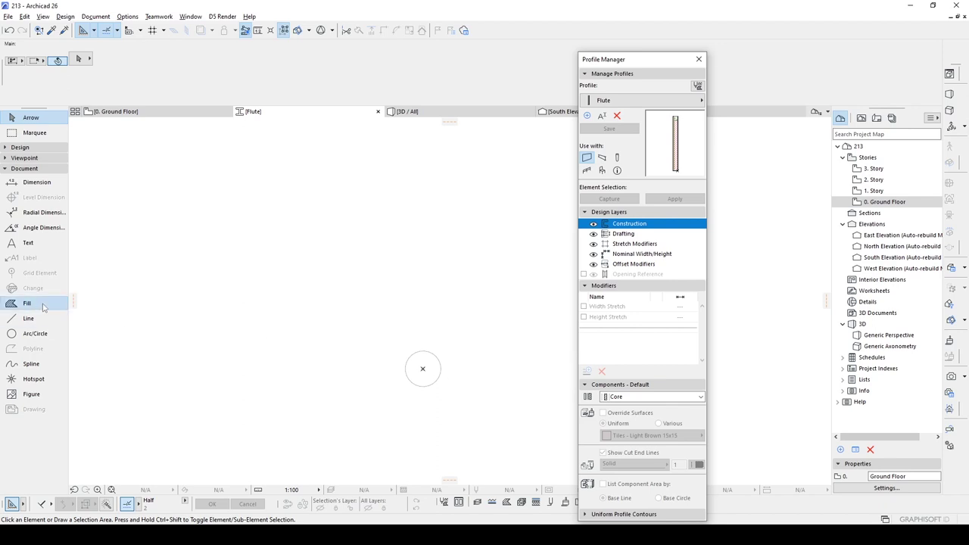
- Fill the circle with a construction fill by tracing its outline with the Magic Wand
left_click(44, 304)
key("space")
left_click(445, 362)
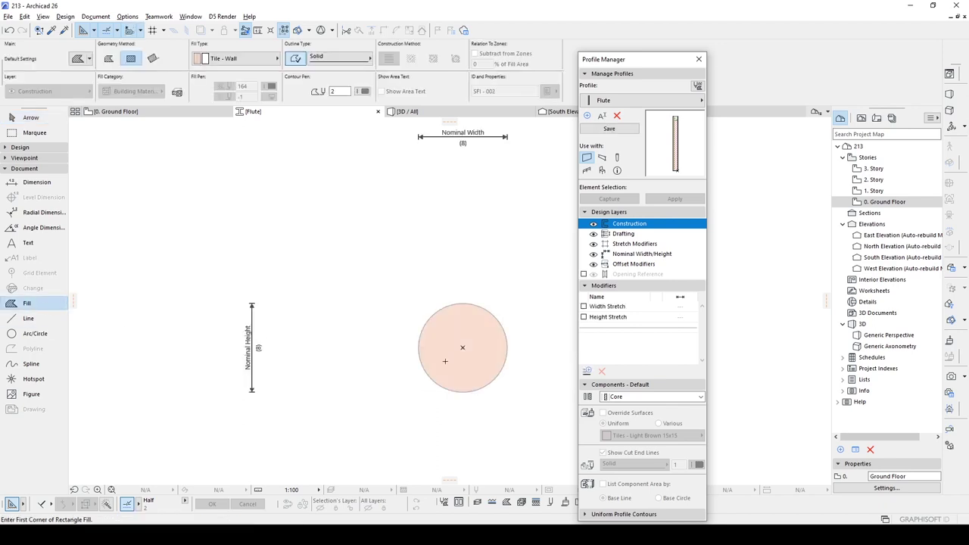
key("Escape")
- Split the circular fill along its horizontal diameter and delete its upper half together with the leftover circle outline
left_click(446, 331)
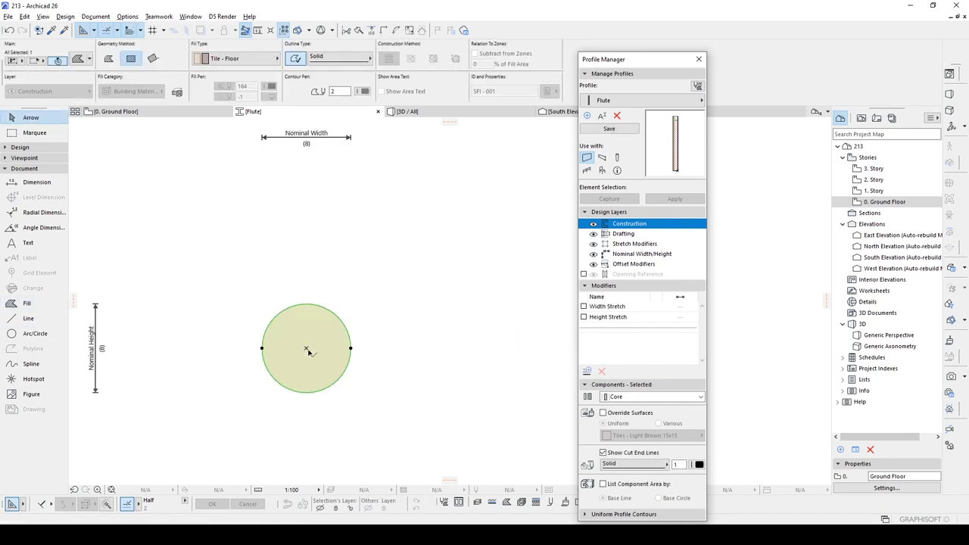
left_click(359, 33)
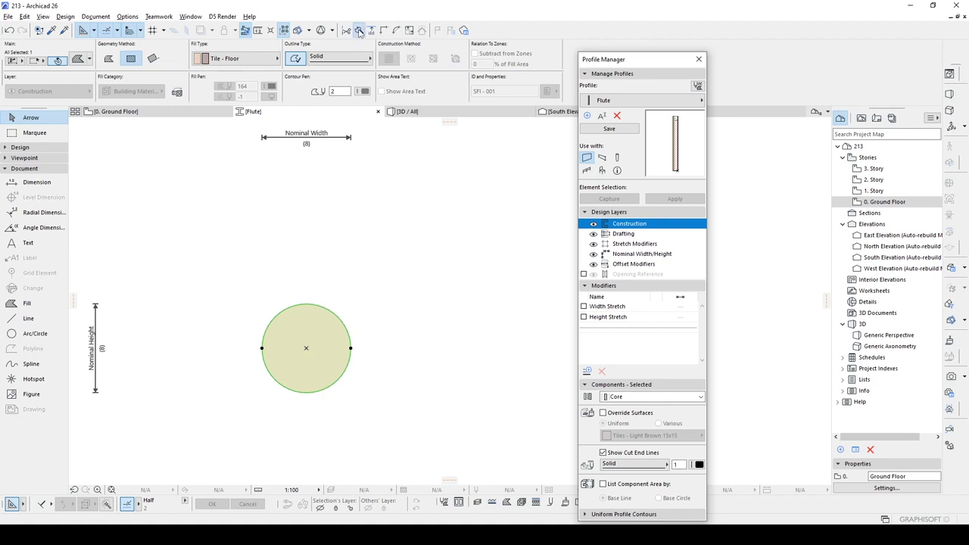
left_click(262, 348)
left_click(352, 347)
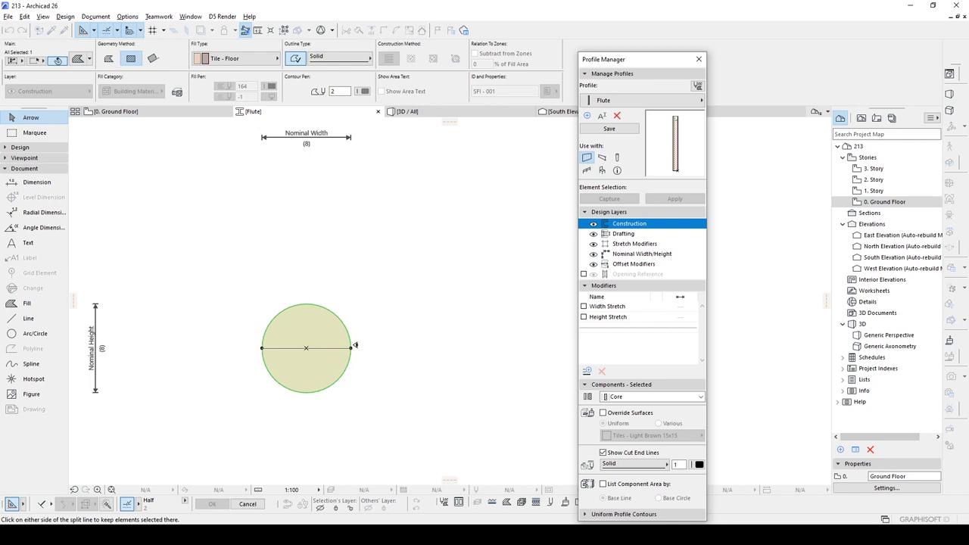
left_click(363, 265)
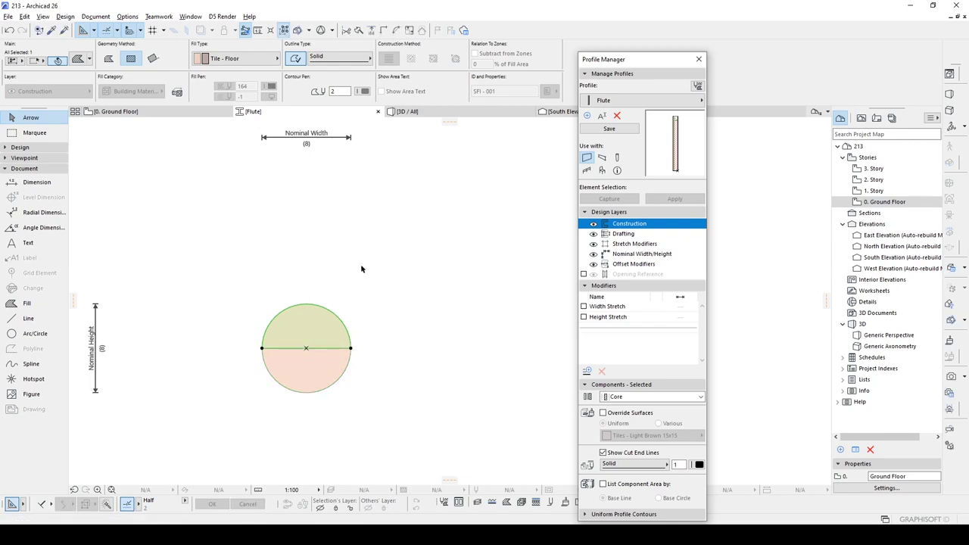
key("Delete")
left_click(335, 322)
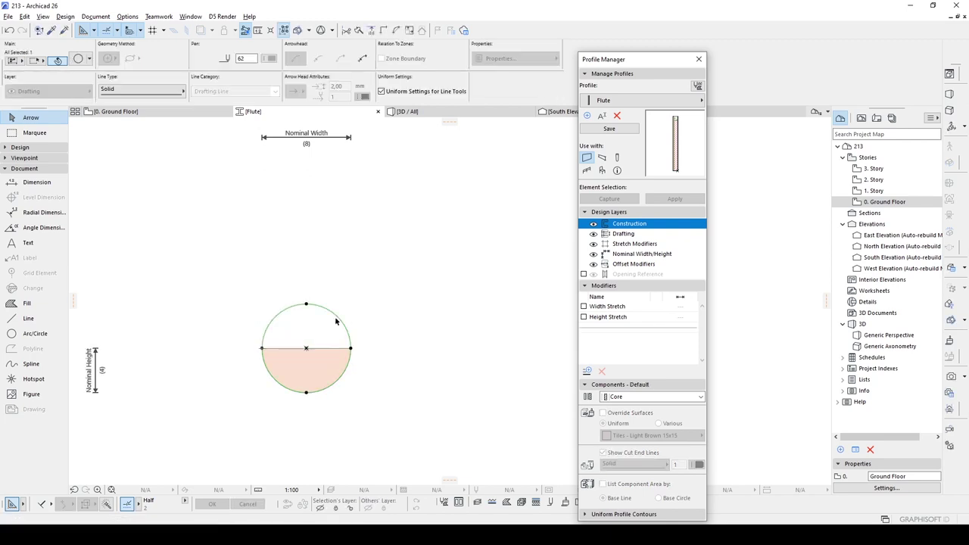
key("Delete")
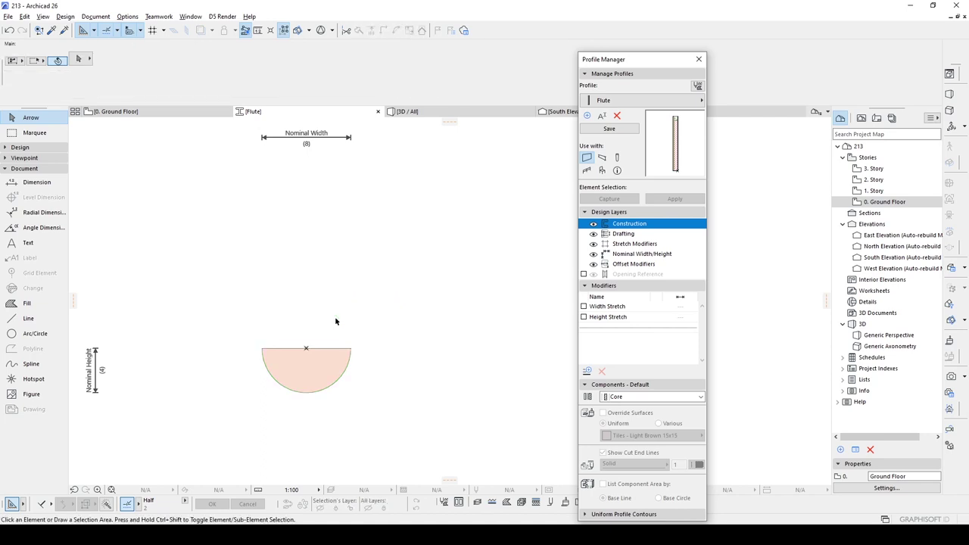
- Enable the Width Stretch and Height Stretch modifiers for the half-circle profile and make it available for columns only
scroll(342, 354, "down", 4)
scroll(336, 350, "up", 4)
scroll(336, 351, "up", 3)
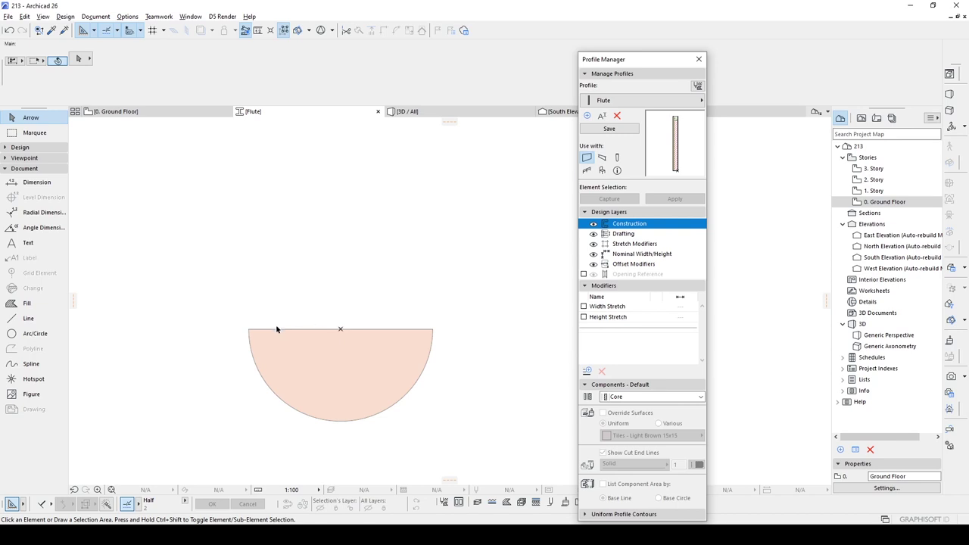
scroll(276, 329, "down", 3)
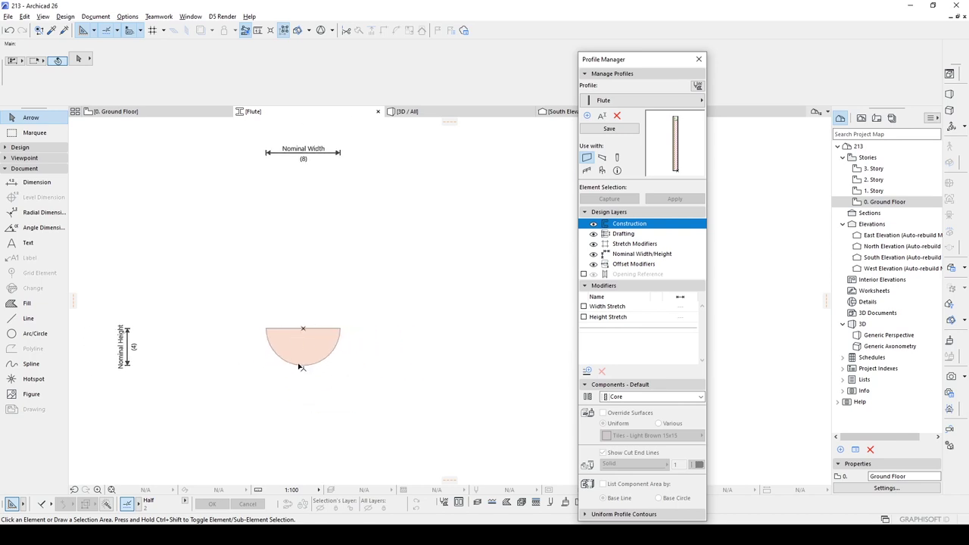
left_click(584, 307)
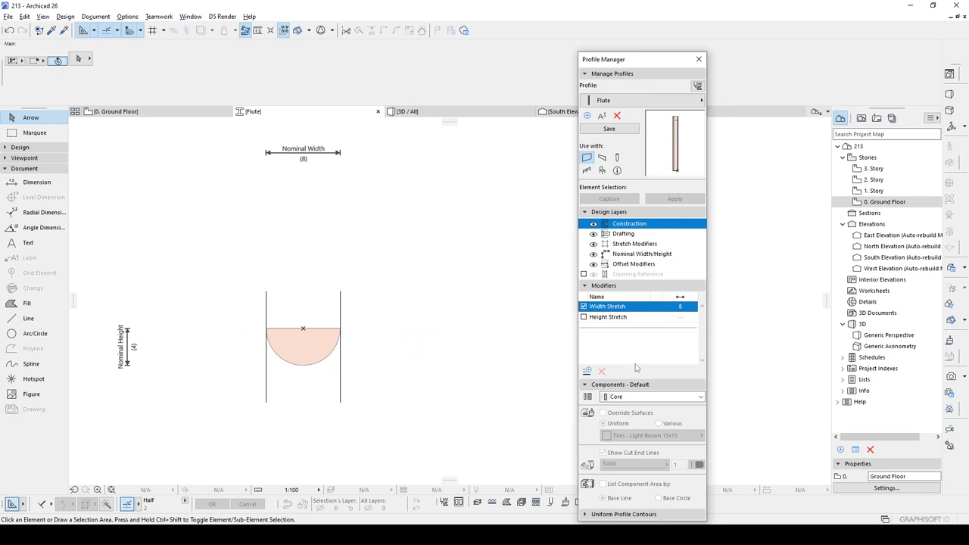
left_click(584, 317)
scroll(379, 310, "down", 3)
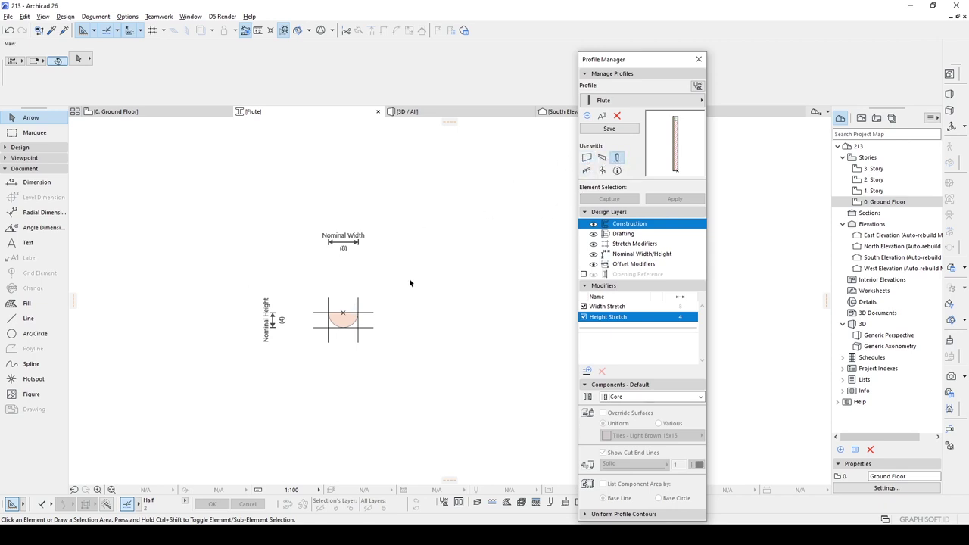
- Override the half-circle fill's surface uniformly with Paint - Ivory Black
scroll(336, 315, "up", 1)
left_click(334, 312)
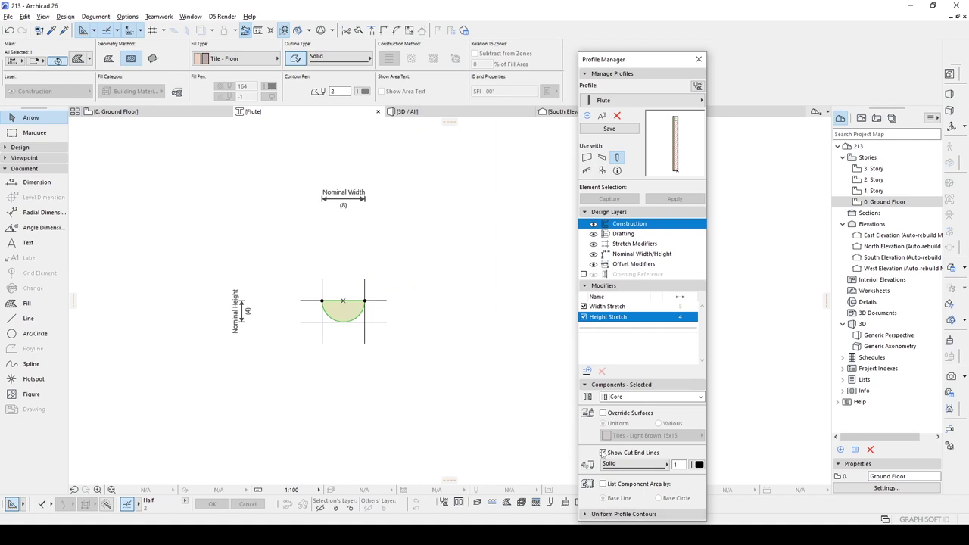
left_click(603, 413)
left_click(647, 435)
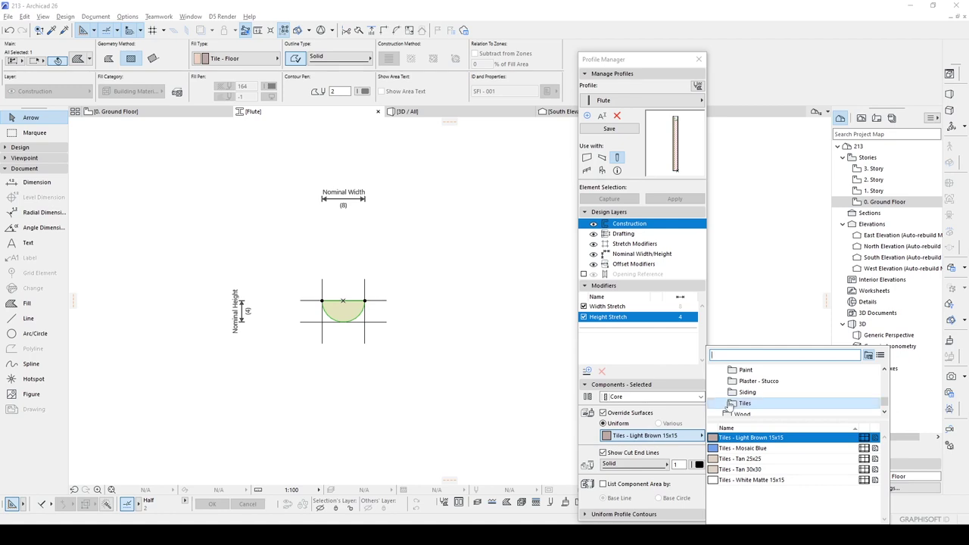
left_click(748, 370)
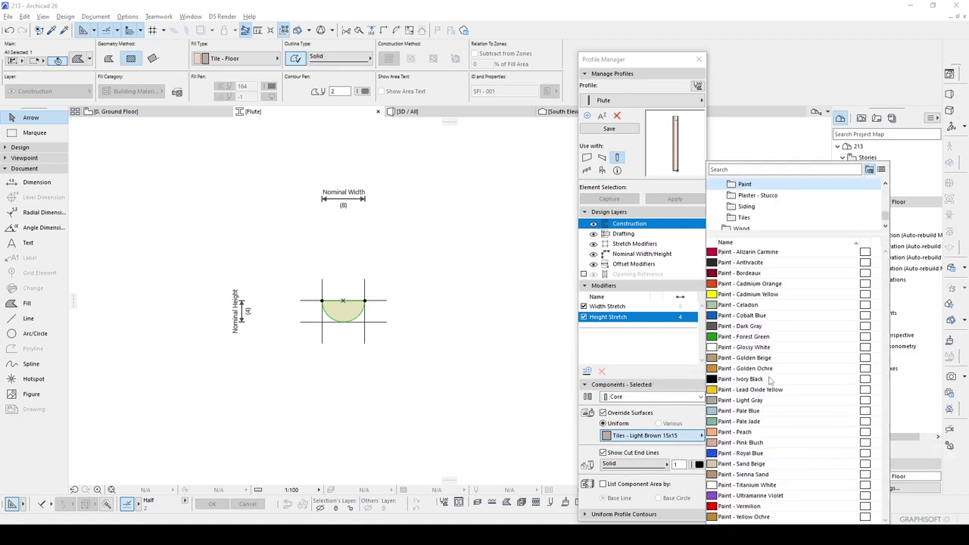
left_click(757, 379)
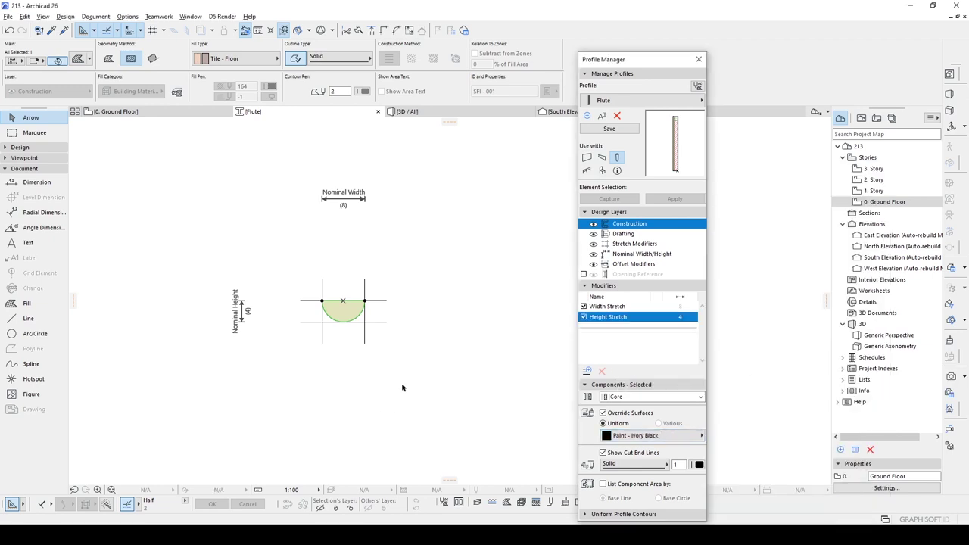
- Save the edited Flute profile, accepting that the model undo queue is cleared
middle_click_drag(433, 334, 507, 368)
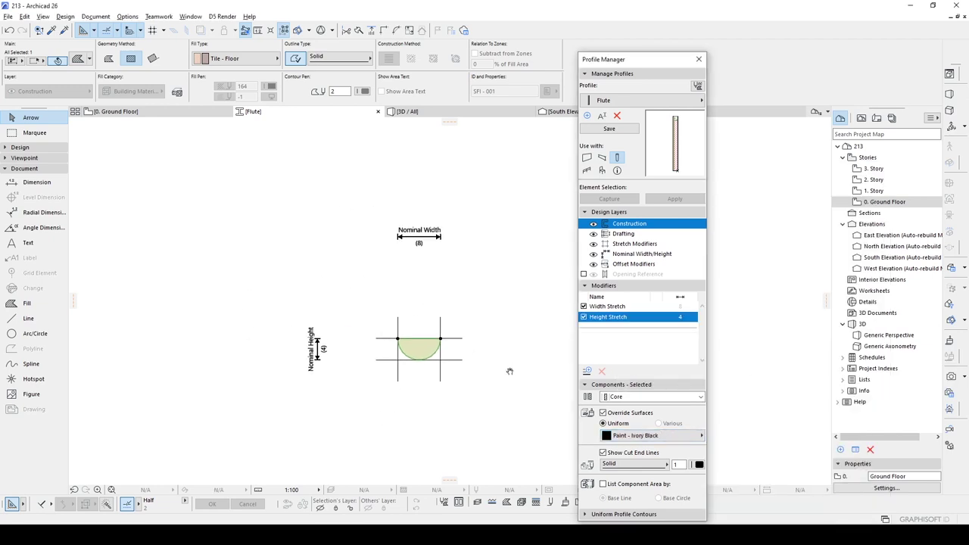
left_click(615, 130)
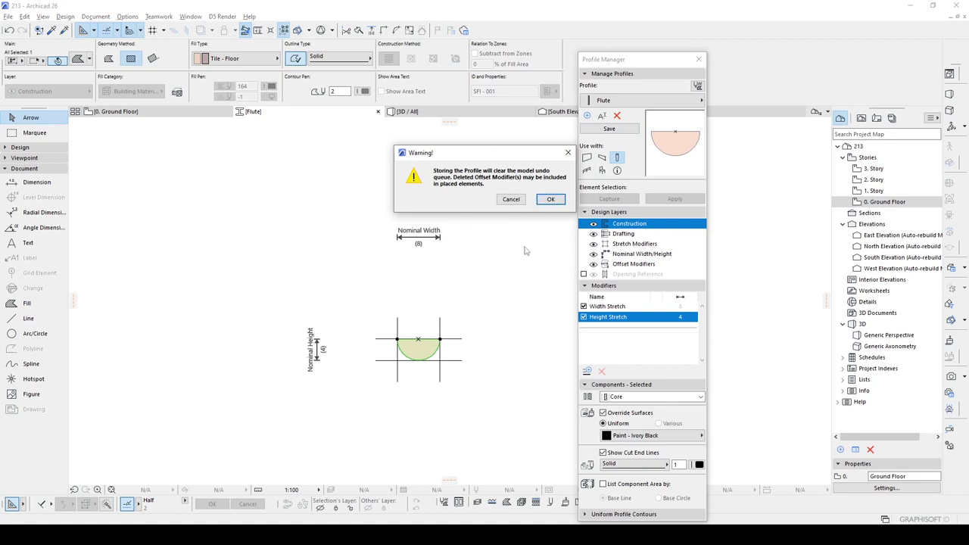
left_click(551, 199)
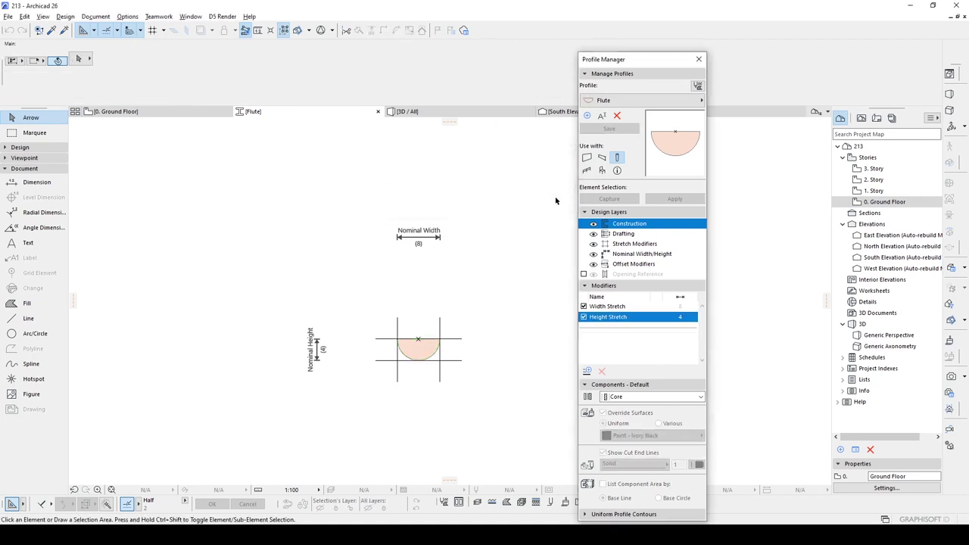
left_click_drag(638, 59, 650, 196)
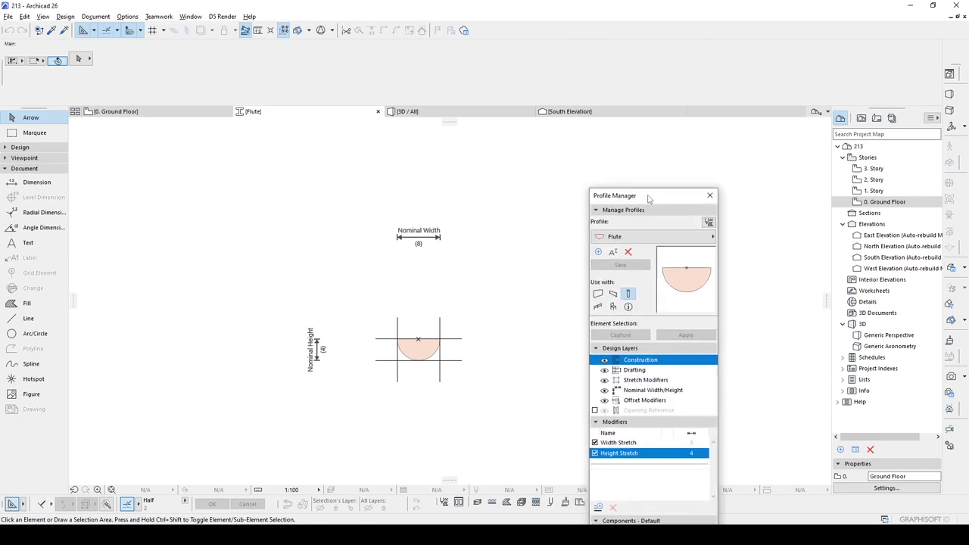
- Open the 1. Story floor plan and close the Profile Manager
double_click(872, 190)
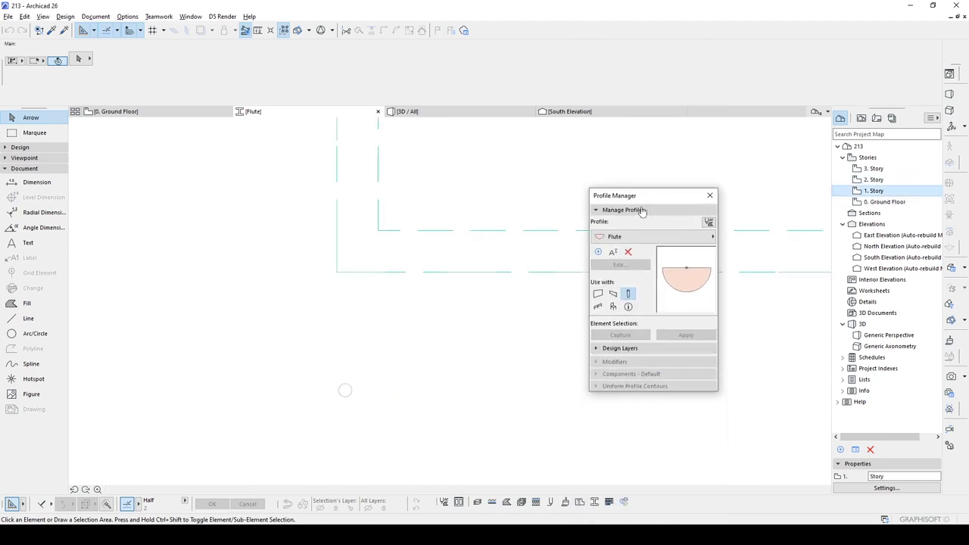
left_click(709, 195)
scroll(588, 219, "down", 10)
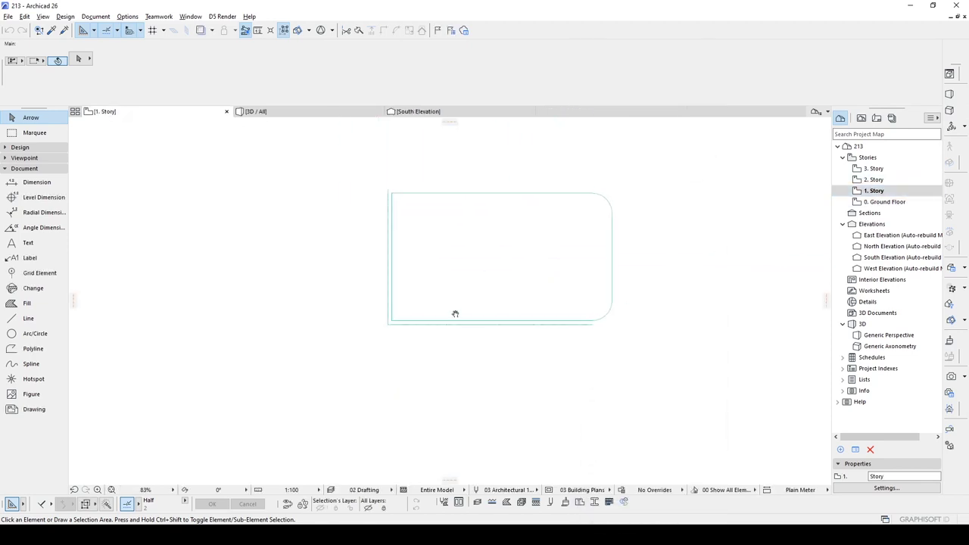
scroll(402, 318, "up", 7)
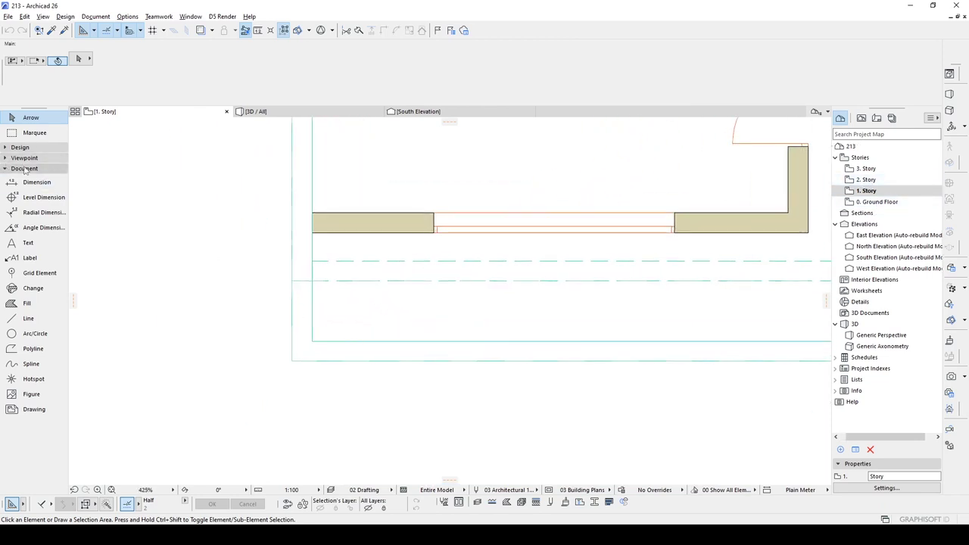
- Set up the Column tool with a complex profile structure using the Flute profile
left_click(20, 147)
left_click(30, 175)
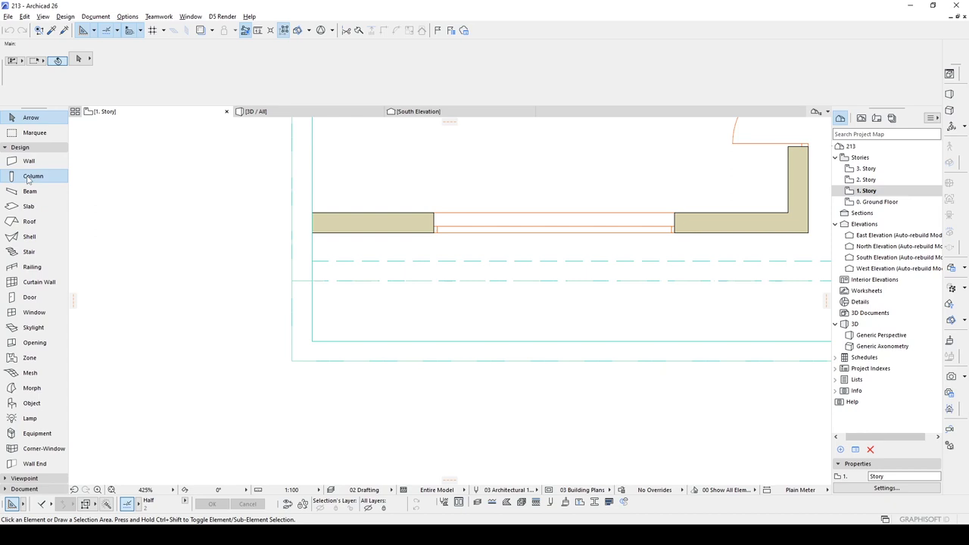
left_click(105, 92)
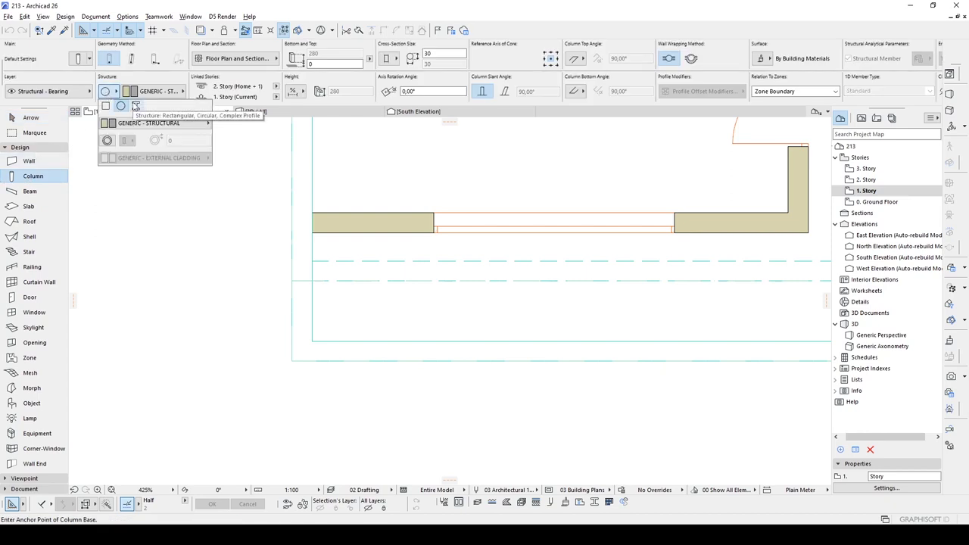
left_click(135, 105)
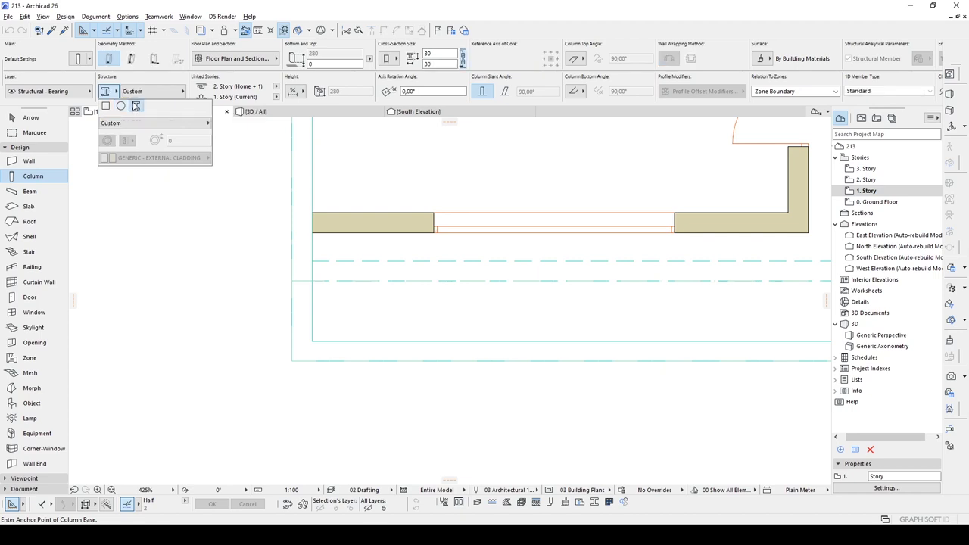
mouse_move(119, 123)
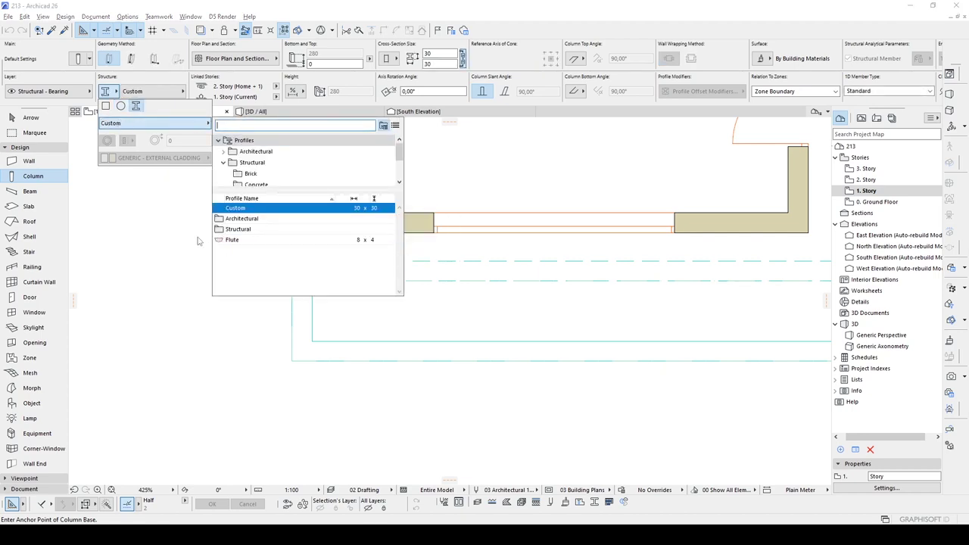
left_click(230, 239)
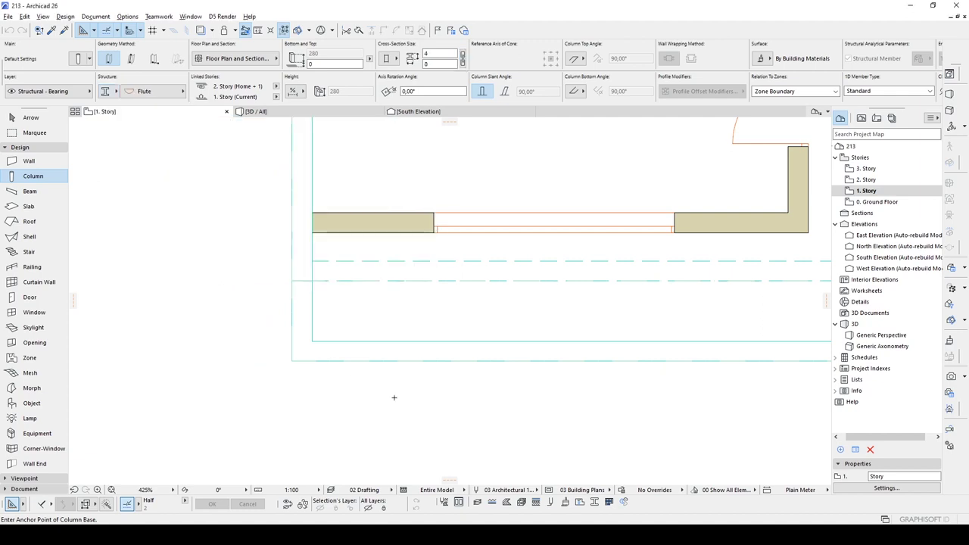
- Place a Flute column just outside the lower-left corner of the building outline on the plan
scroll(390, 389, "down", 3)
scroll(389, 389, "up", 4)
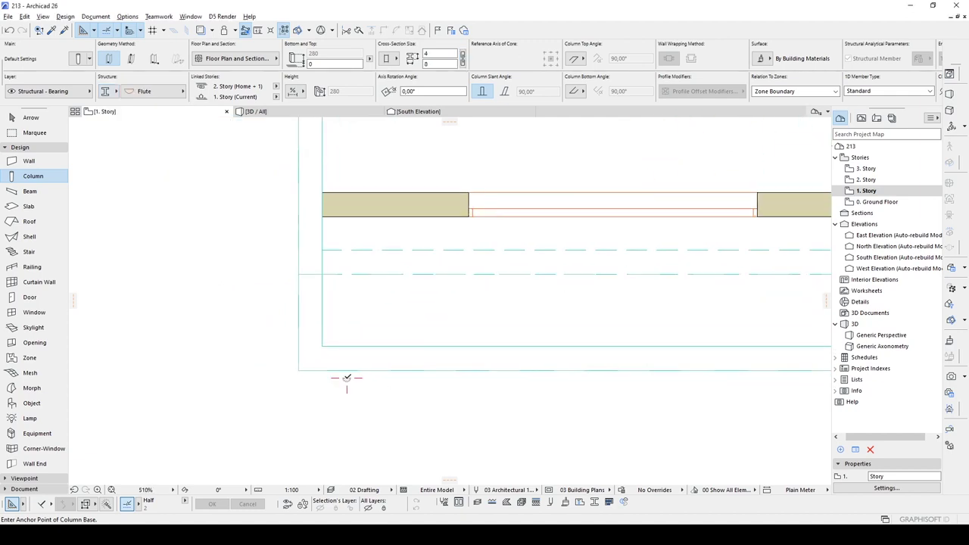
scroll(331, 392, "up", 5)
key("Escape")
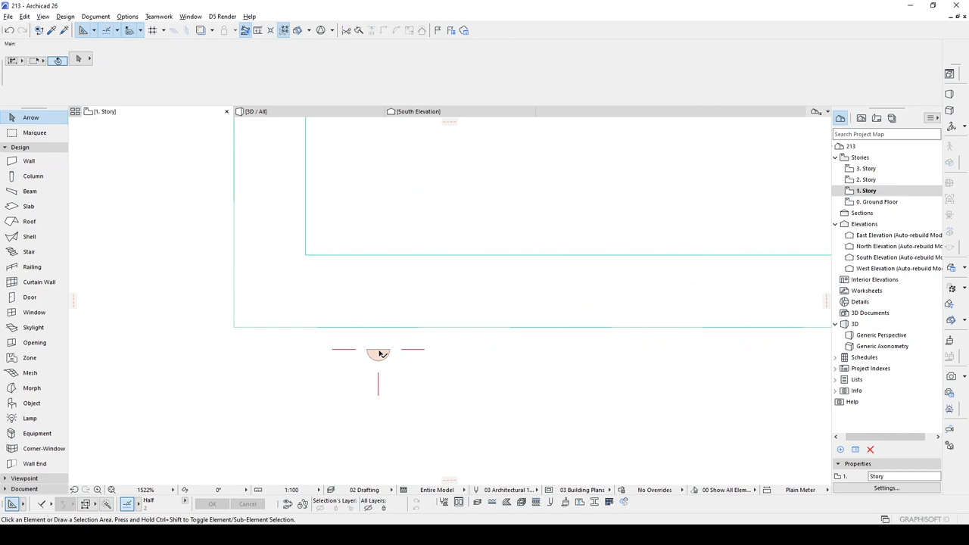
- Move the Flute column by the midpoint of its flat side onto the outline's lower outer edge, near the corner
left_click(380, 353)
key("ctrl+d")
left_click(379, 350)
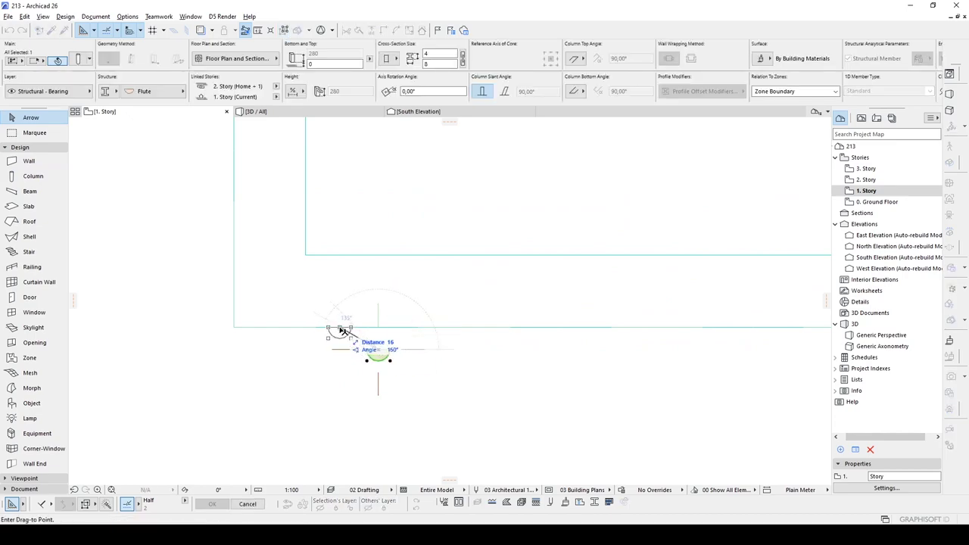
left_click(340, 327)
- In the 3D view, stretch the Flute column's base down to the bottom edge of the beam it sits against
scroll(344, 334, "down", 4)
key("F3")
scroll(396, 292, "down", 3)
middle_click_drag(394, 292, 539, 277, "shift")
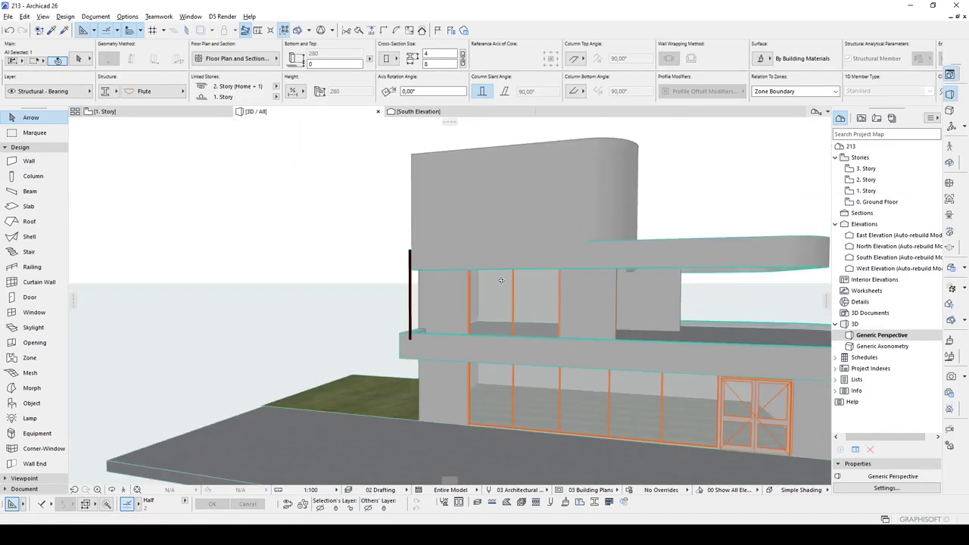
scroll(432, 320, "up", 10)
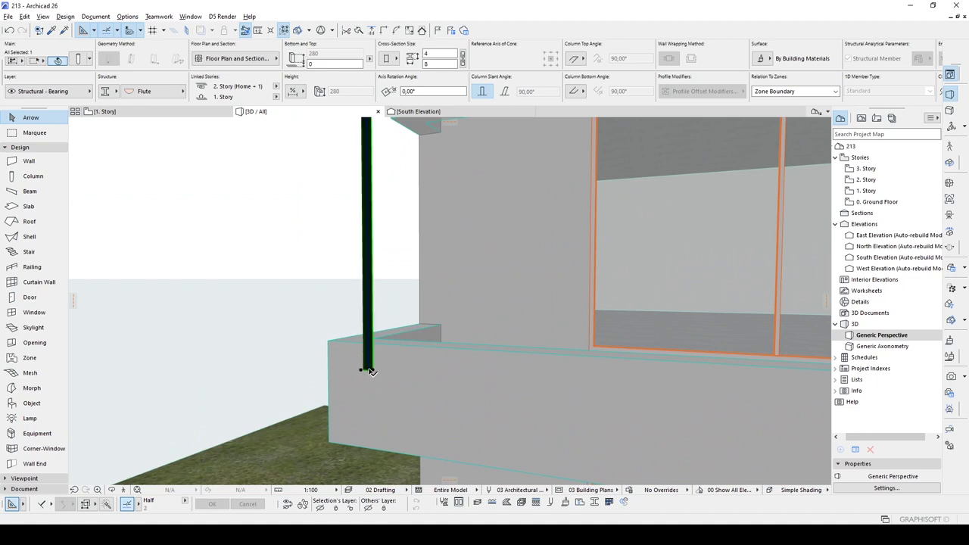
scroll(374, 371, "down", 1)
middle_click_drag(375, 370, 390, 312)
left_click(386, 300)
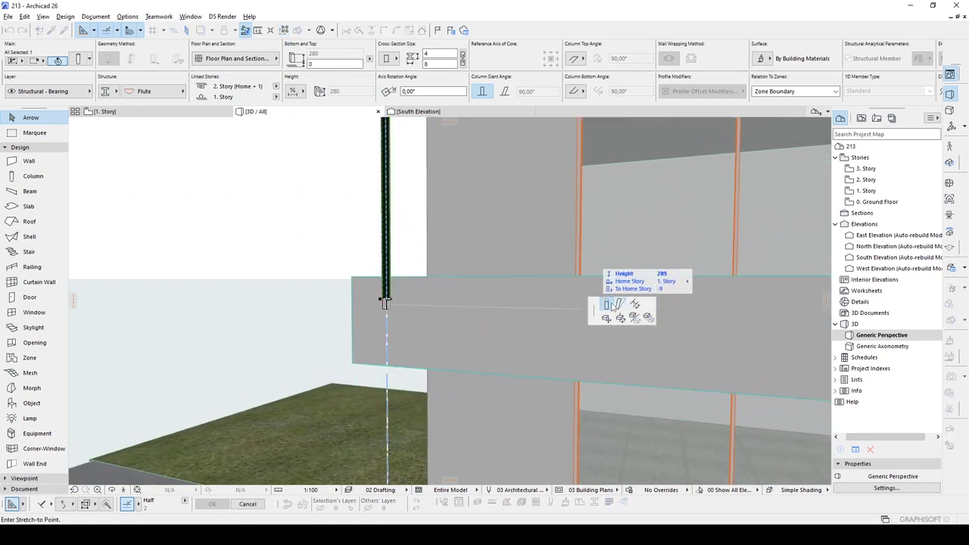
left_click(352, 362)
- Stretch the Flute column's top down to the top edge of the beam it sits against
scroll(368, 352, "down", 5)
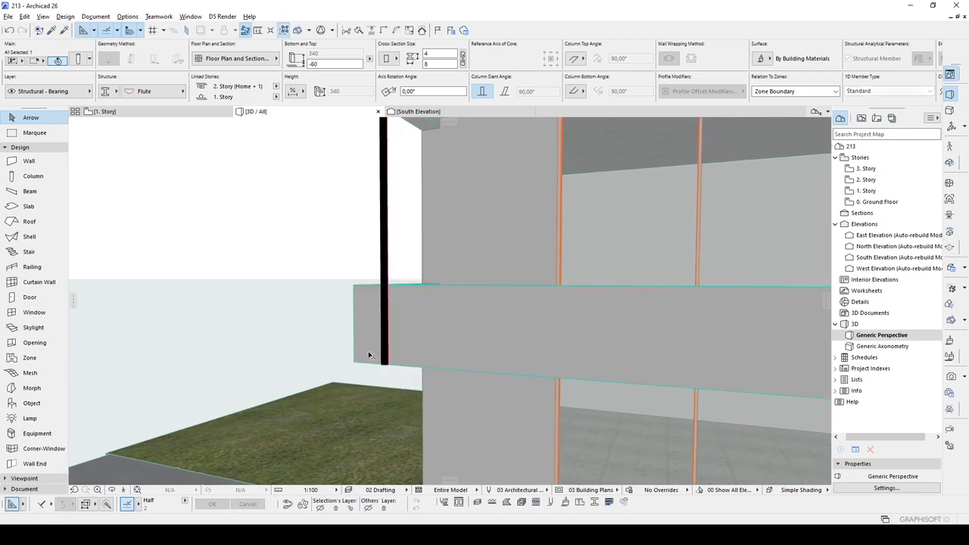
middle_click_drag(385, 210, 380, 248)
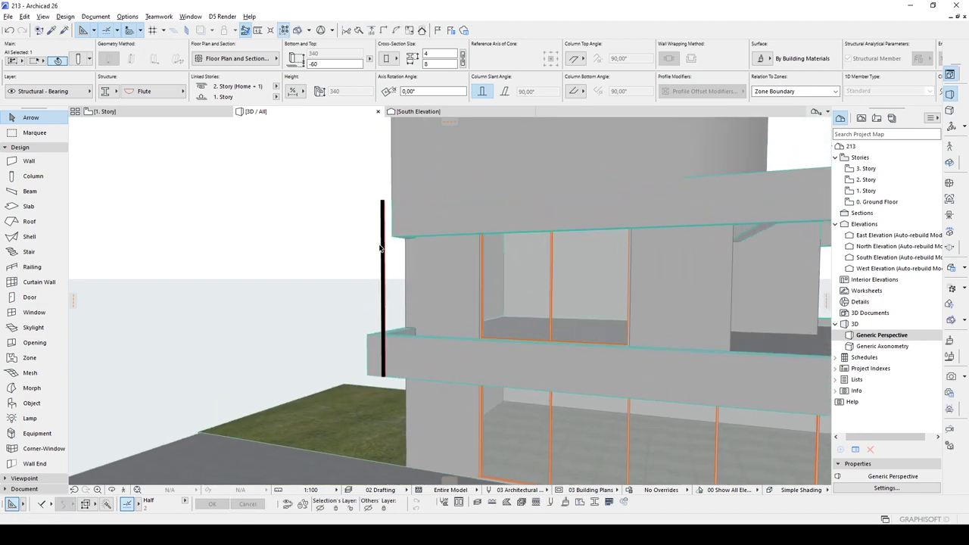
left_click(383, 201)
scroll(372, 276, "up", 3)
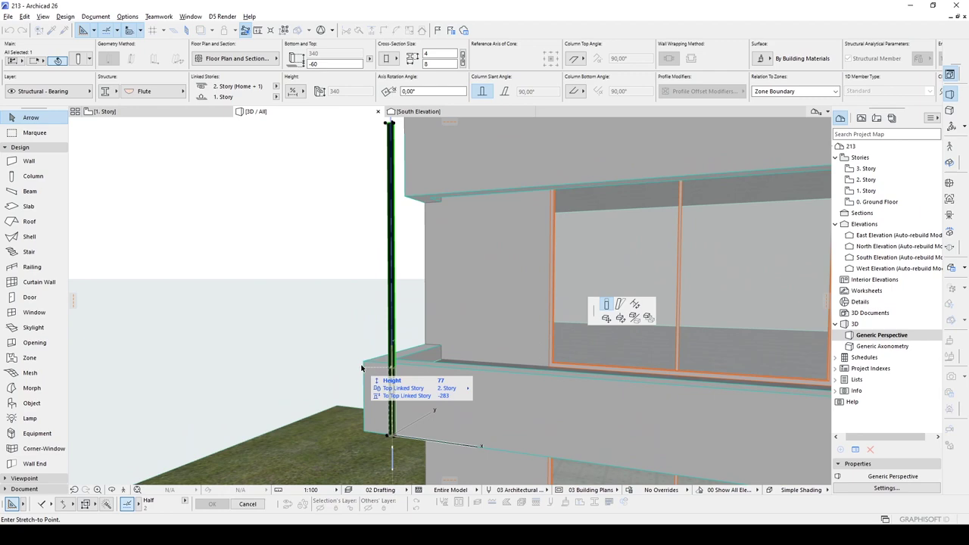
left_click(362, 368)
middle_click_drag(362, 368, 395, 429, "shift")
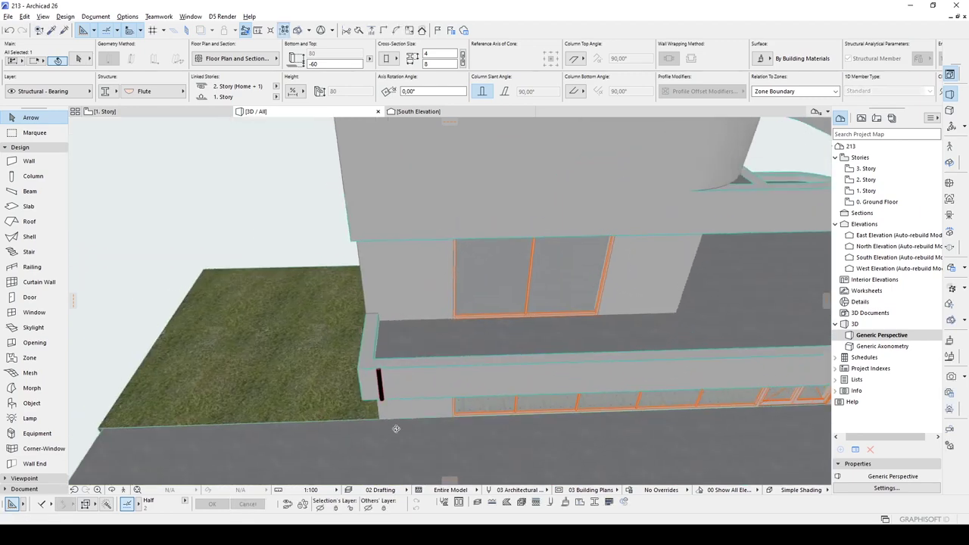
- Try a first cross-section dimension of 6 and then 16 on the Flute column
scroll(374, 373, "up", 5)
middle_click_drag(372, 379, 311, 285, "shift")
middle_click_drag(203, 311, 311, 282, "shift")
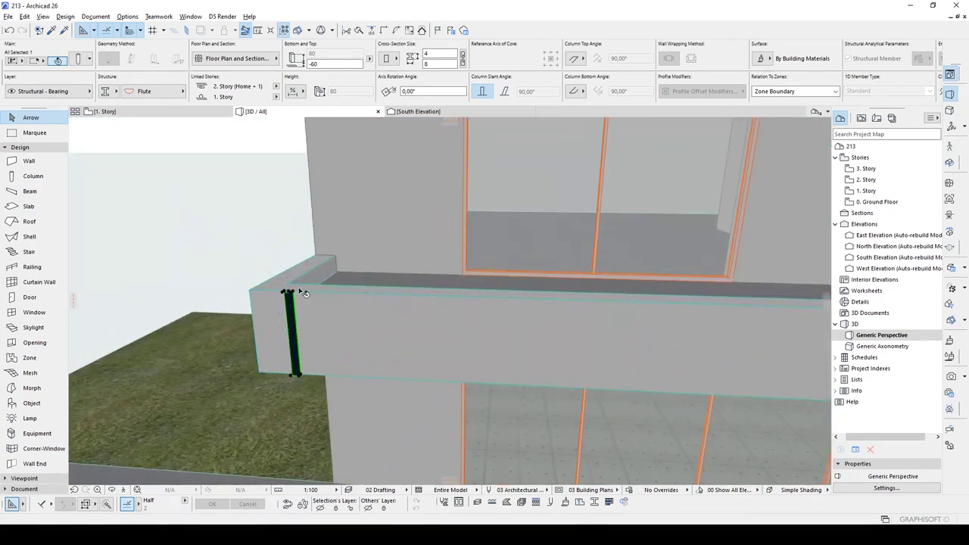
scroll(292, 293, "up", 3)
middle_click_drag(281, 335, 392, 220)
left_click(440, 54)
type("6")
key("Return")
scroll(438, 296, "up", 2)
double_click(432, 54)
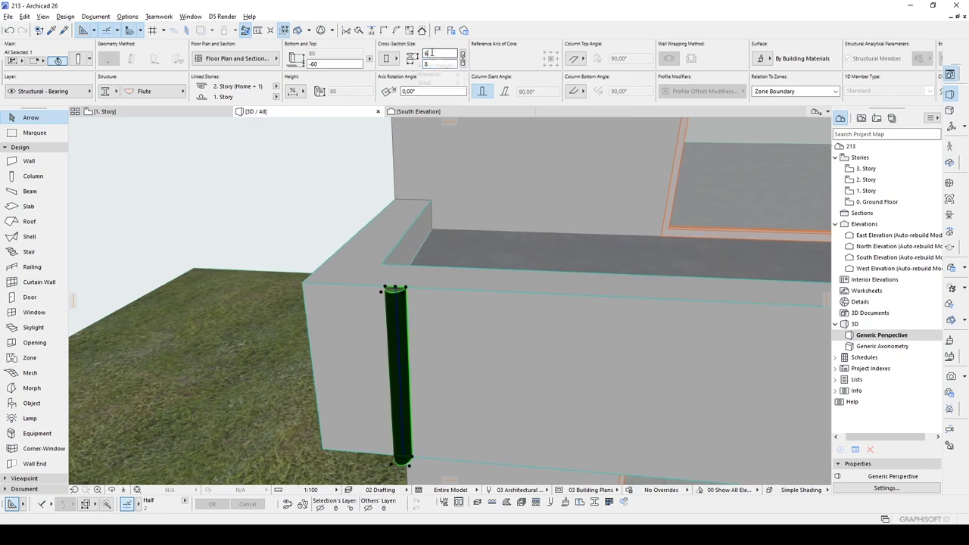
type("16")
key("Return")
scroll(454, 158, "down", 4)
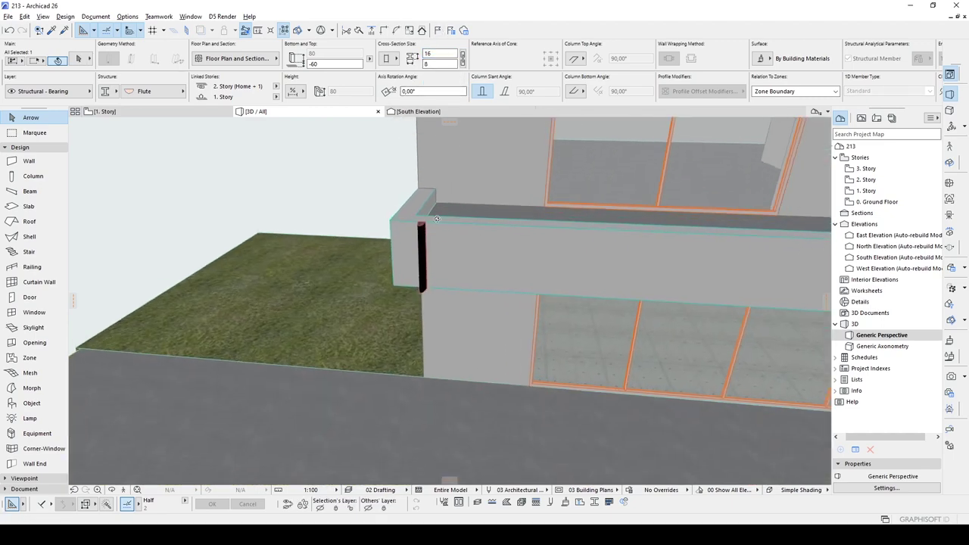
- Try a second cross-section dimension of 32 on the Flute column, and undo the cross-section trials
middle_click_drag(454, 160, 402, 249, "shift")
left_click(435, 64)
type("32")
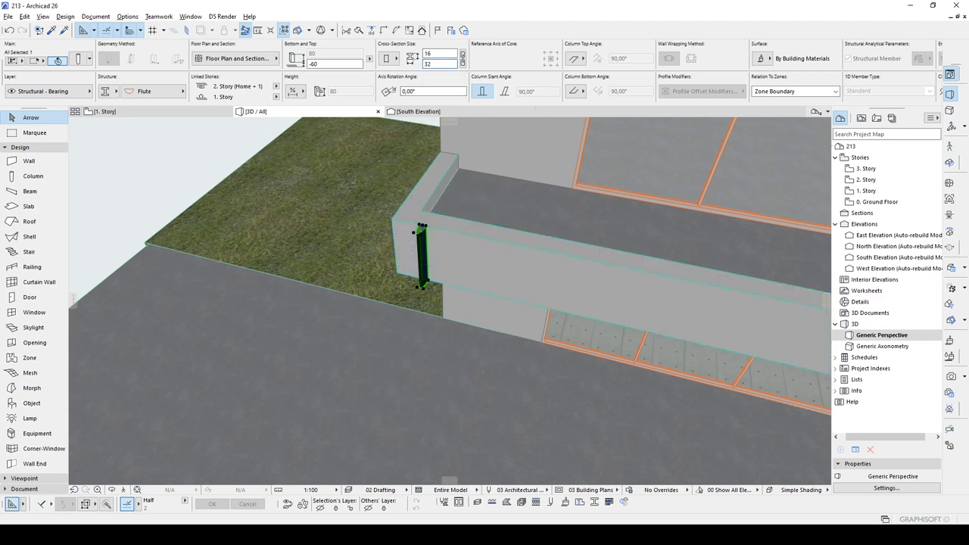
key("Return")
middle_click_drag(434, 203, 546, 89, "shift")
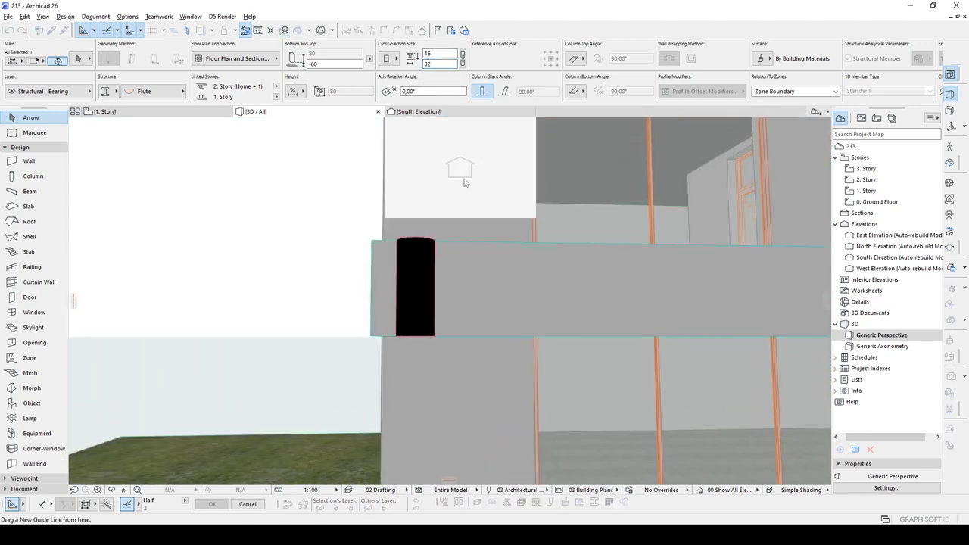
middle_click_drag(475, 173, 356, 227, "shift")
key("ctrl+z")
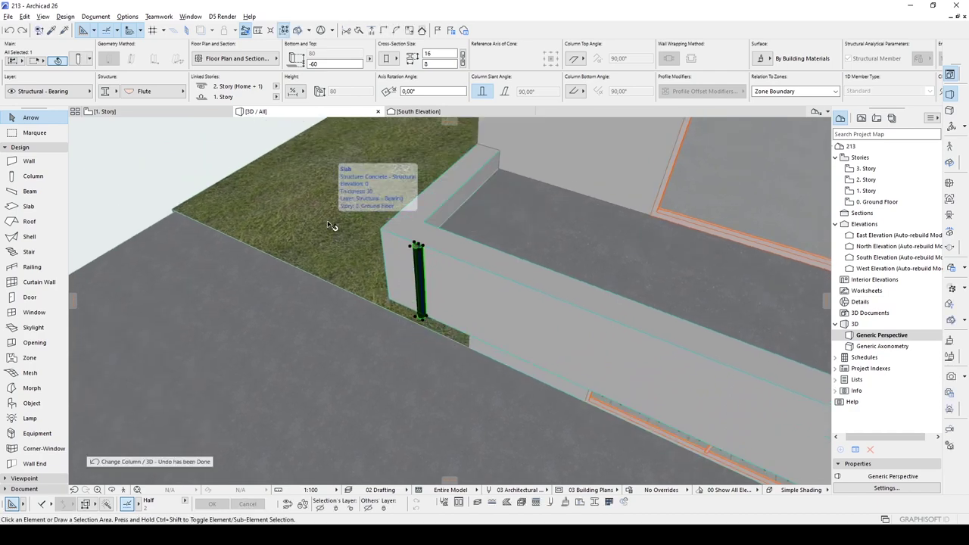
key("ctrl+z")
- Set the Flute column's cross-section size to 3 by 6
middle_click_drag(333, 226, 325, 173, "shift")
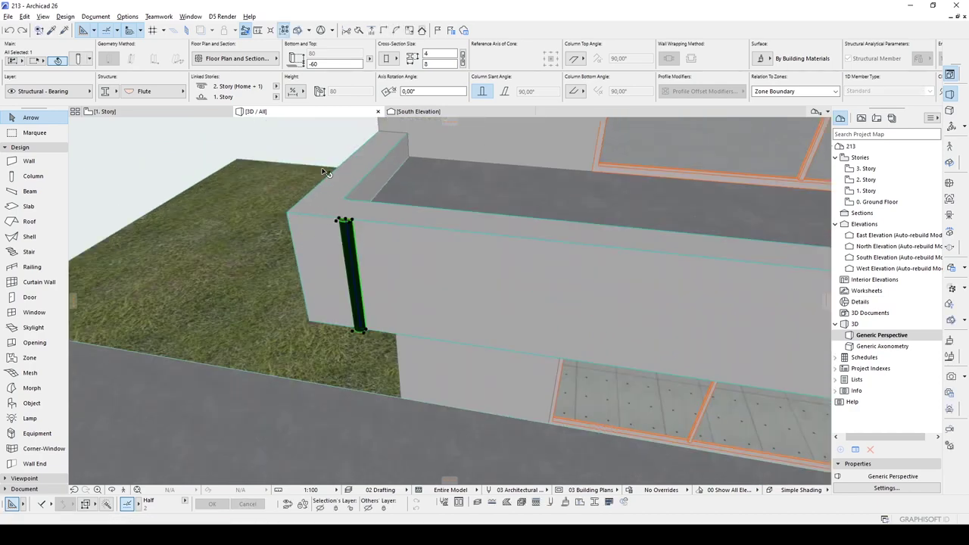
double_click(436, 54)
type("3")
double_click(431, 65)
type("6")
key("Return")
middle_click_drag(325, 250, 561, 242, "shift")
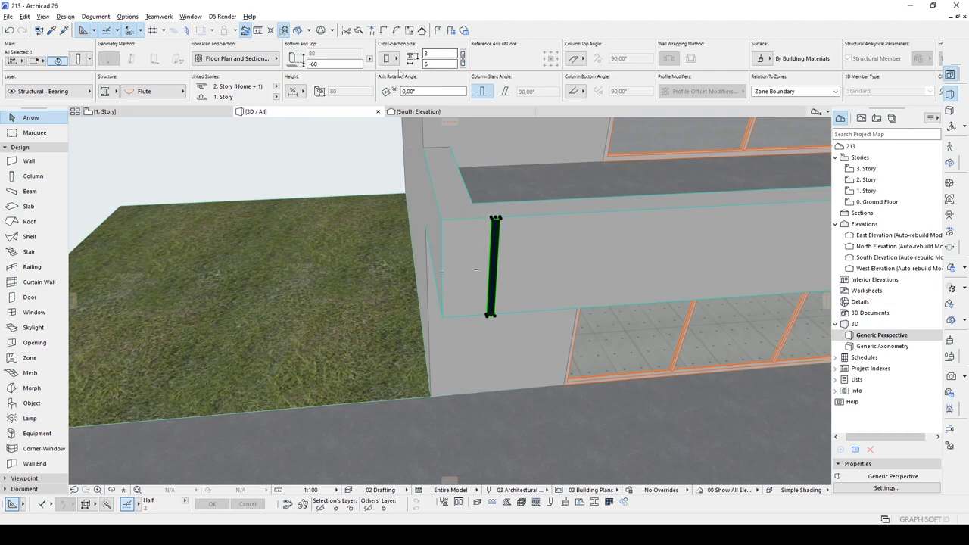
- Move the Flute column by a base corner of its flat side to the lower end corner of the beam's front face
scroll(553, 262, "down", 3)
middle_click_drag(556, 265, 421, 276)
middle_click_drag(422, 276, 394, 313, "shift")
scroll(381, 268, "up", 3)
left_click(395, 314)
key("ctrl+d")
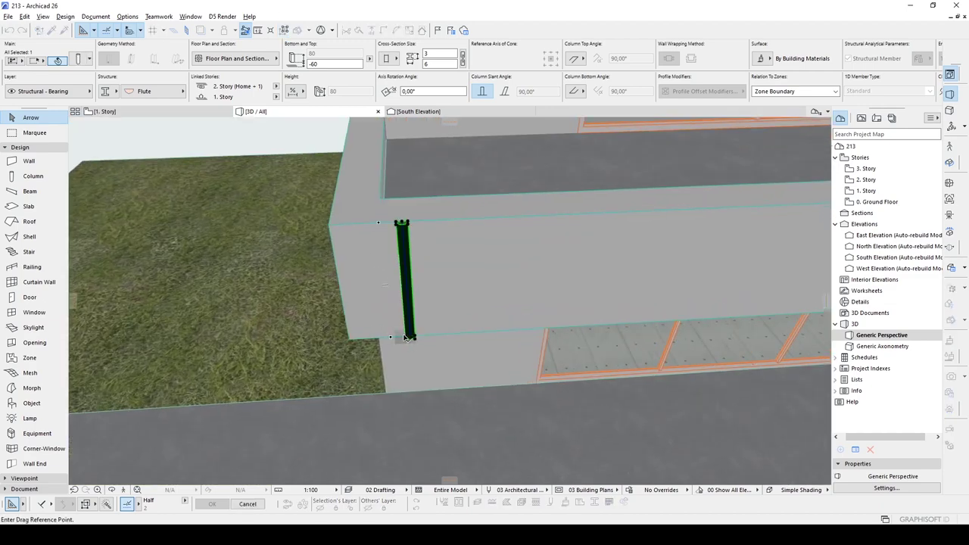
left_click(408, 337)
left_click(351, 340)
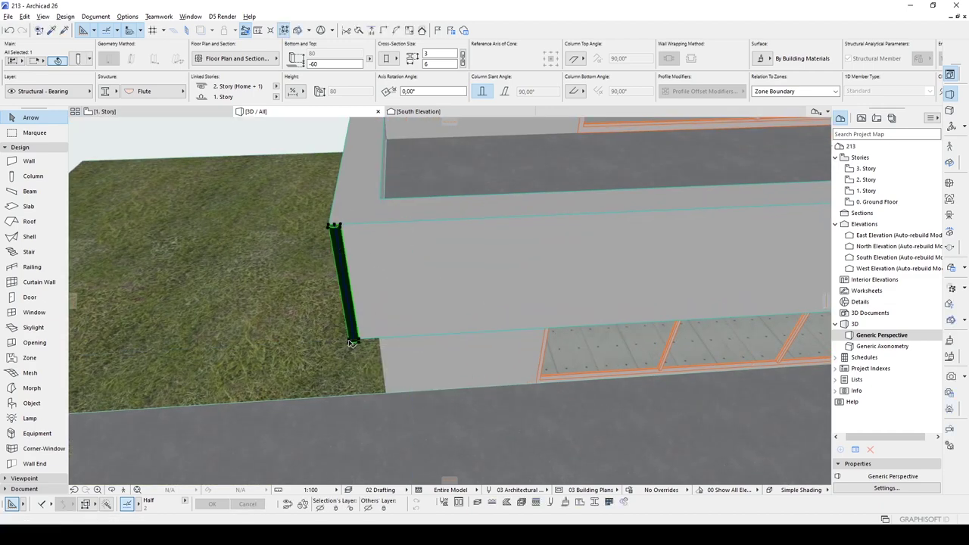
- On the floor plan, set up Multiply for the column using Drag with Increment and Spread, path picking before input and copies rotated to the path
key("F2")
scroll(347, 319, "down", 6)
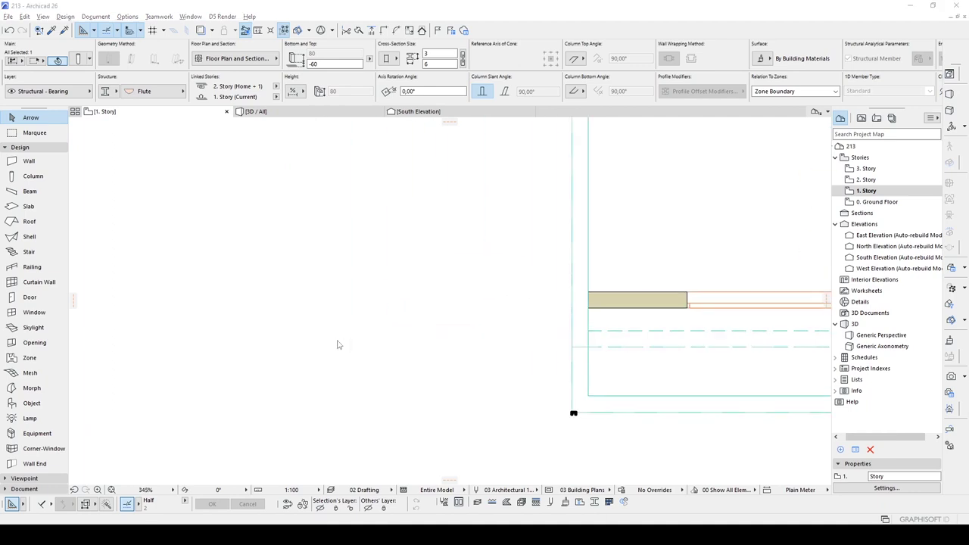
key("ctrl+u")
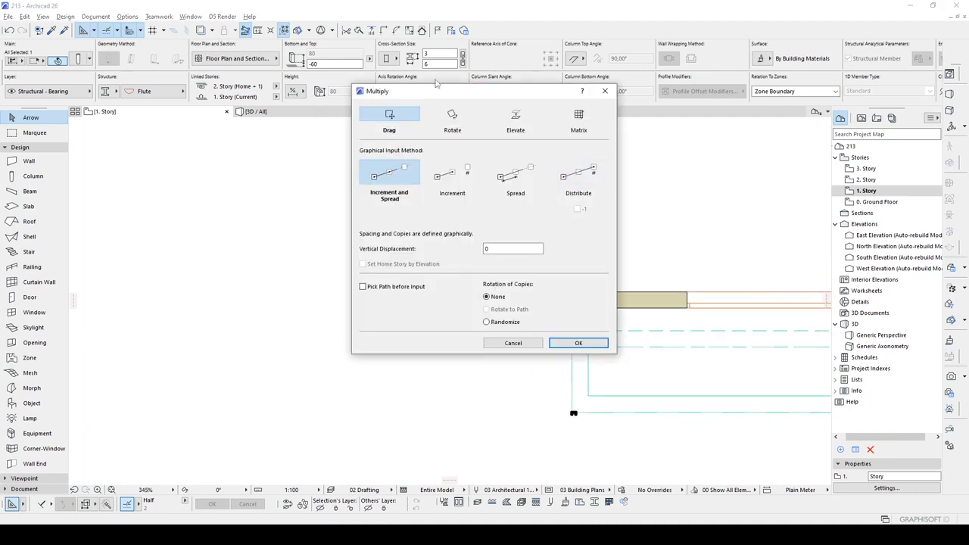
left_click_drag(426, 91, 269, 84)
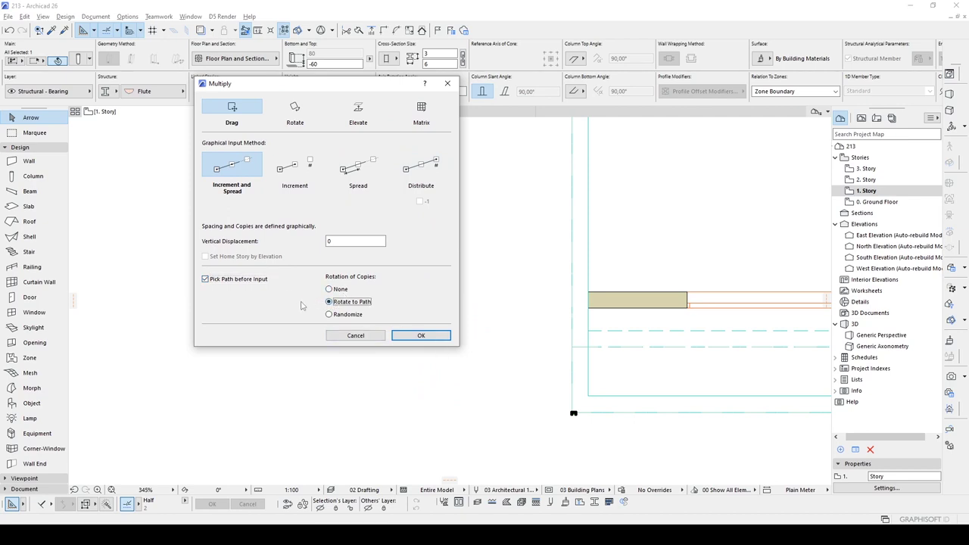
left_click(416, 339)
- Multiply the column along the beam's outer outline, starting from the lower-left outline corner with a spacing of 6
scroll(261, 294, "down", 3)
middle_click_drag(535, 333, 450, 377)
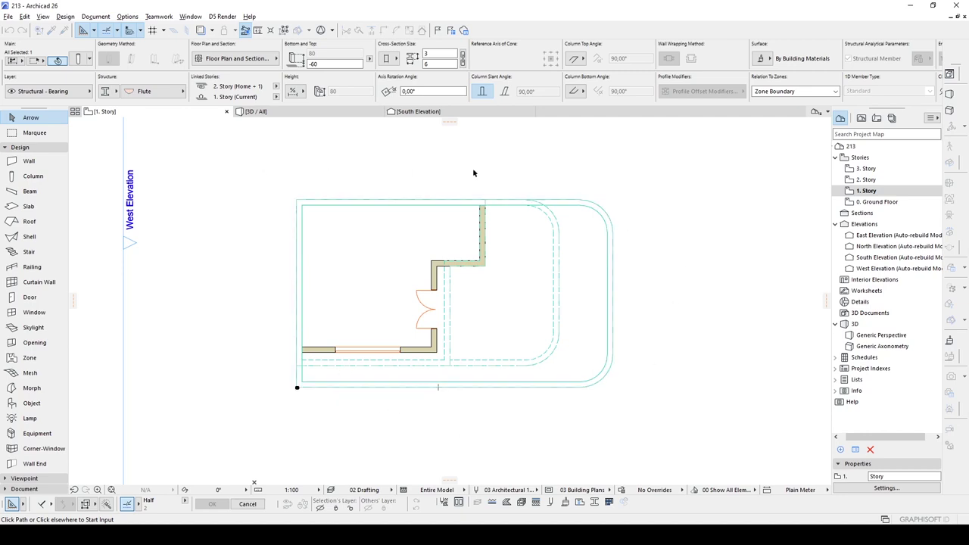
scroll(318, 372, "up", 2)
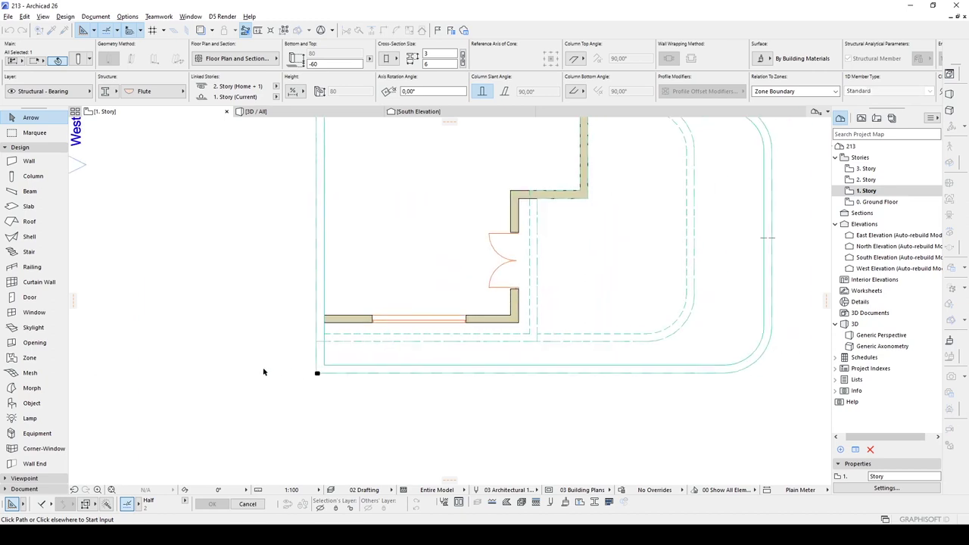
scroll(326, 374, "up", 3)
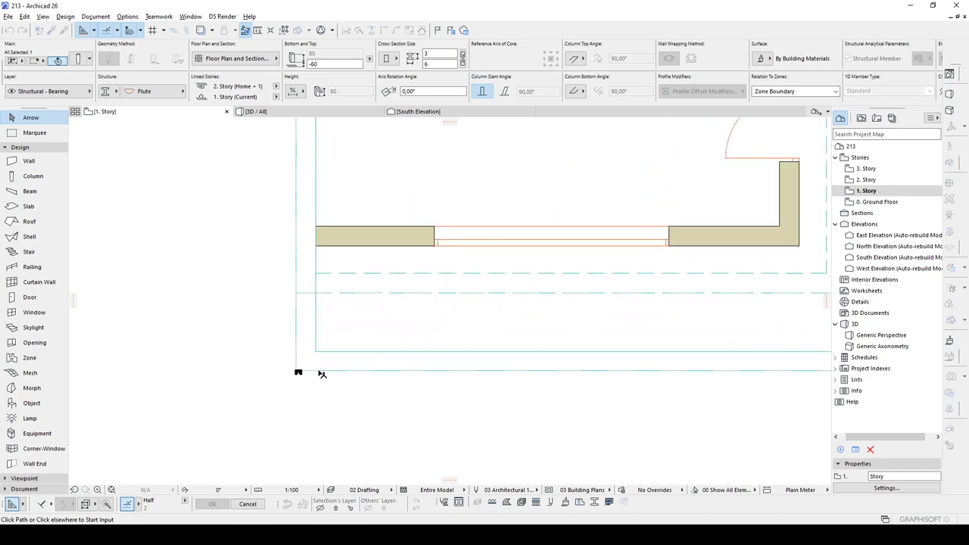
scroll(303, 362, "up", 3)
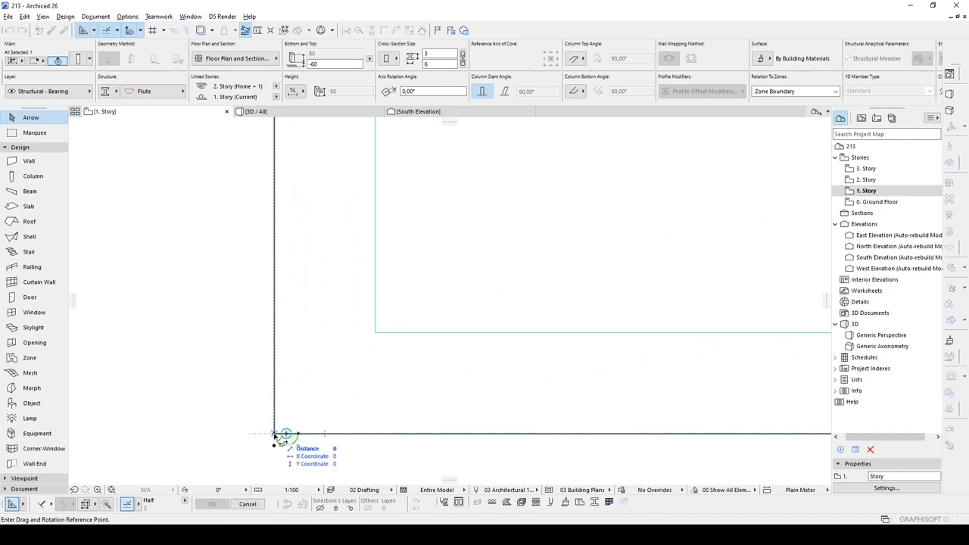
left_click(275, 433)
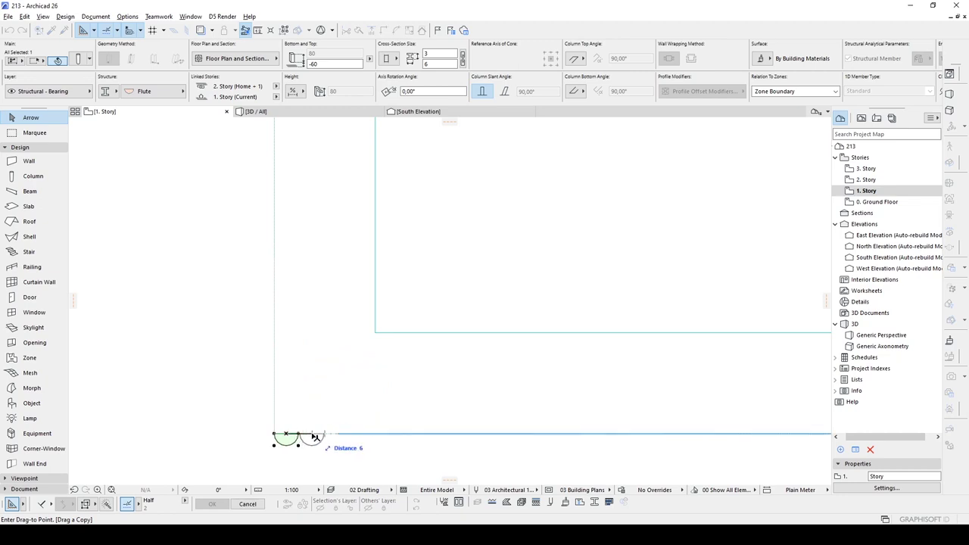
key("Return")
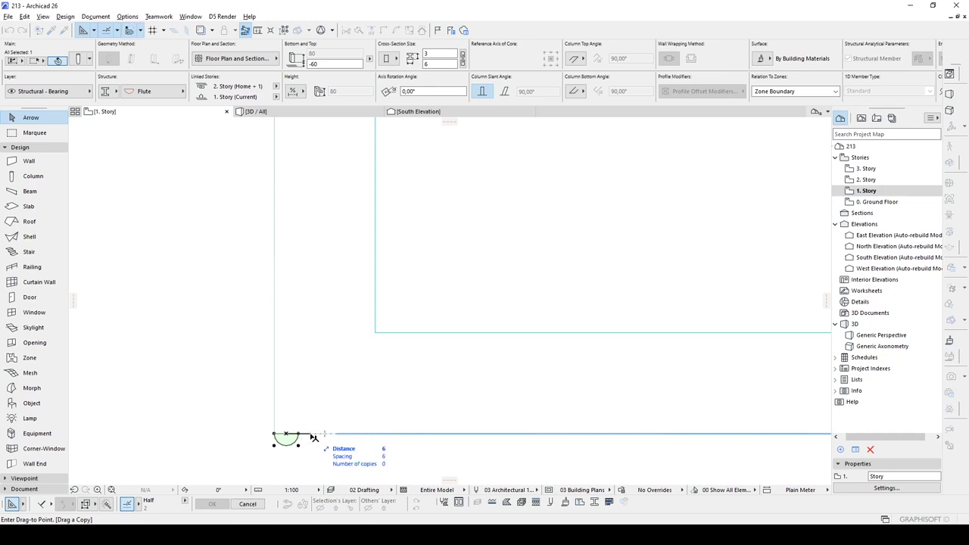
- Spread the column copies along the lower edge and around both rounded corners, ending on the upper edge at the wall's outer face
scroll(467, 409, "down", 4)
scroll(474, 414, "down", 3)
scroll(421, 412, "up", 6)
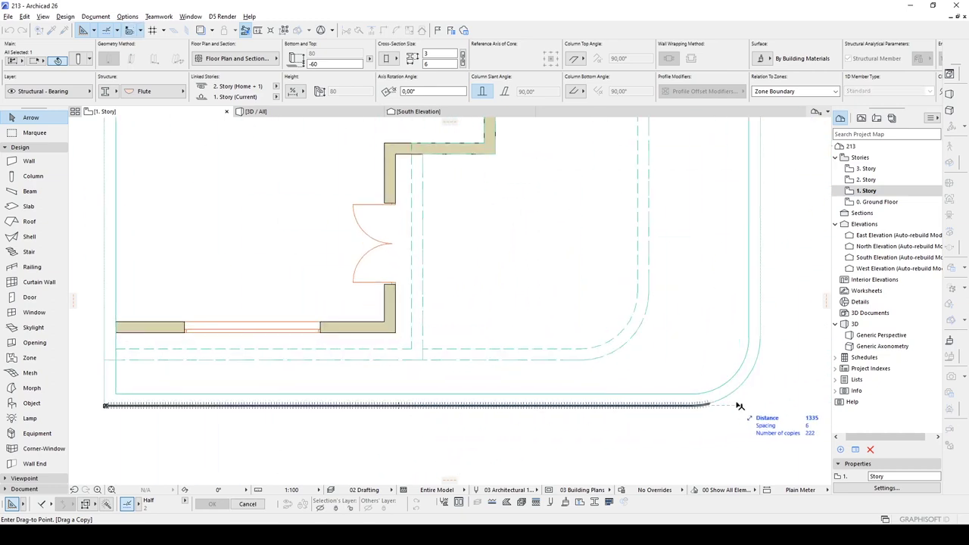
middle_click_drag(765, 227, 692, 479)
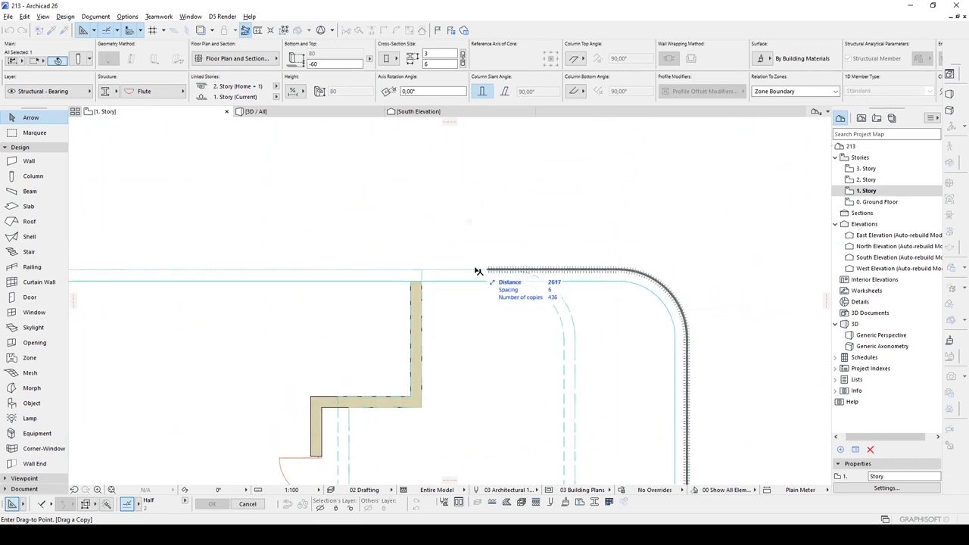
left_click(424, 271)
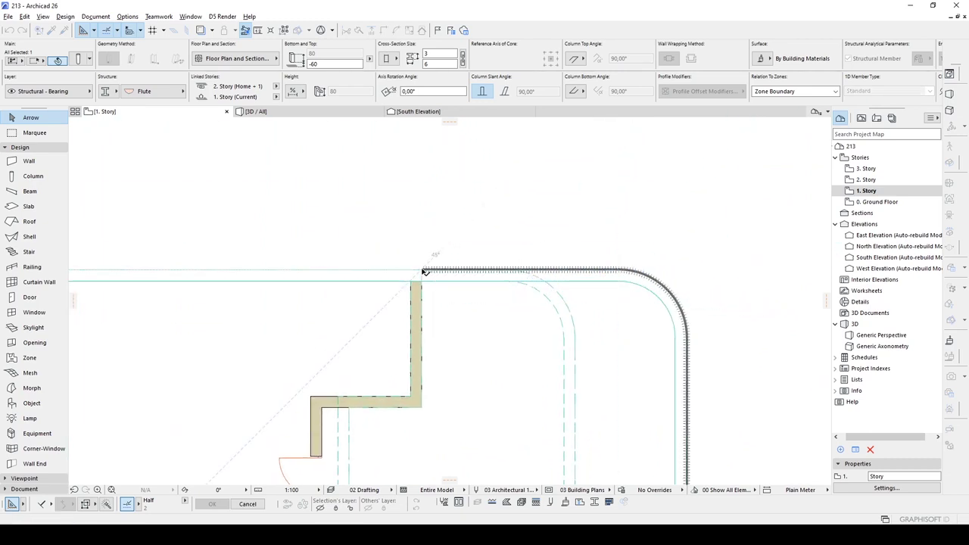
scroll(425, 279, "down", 4)
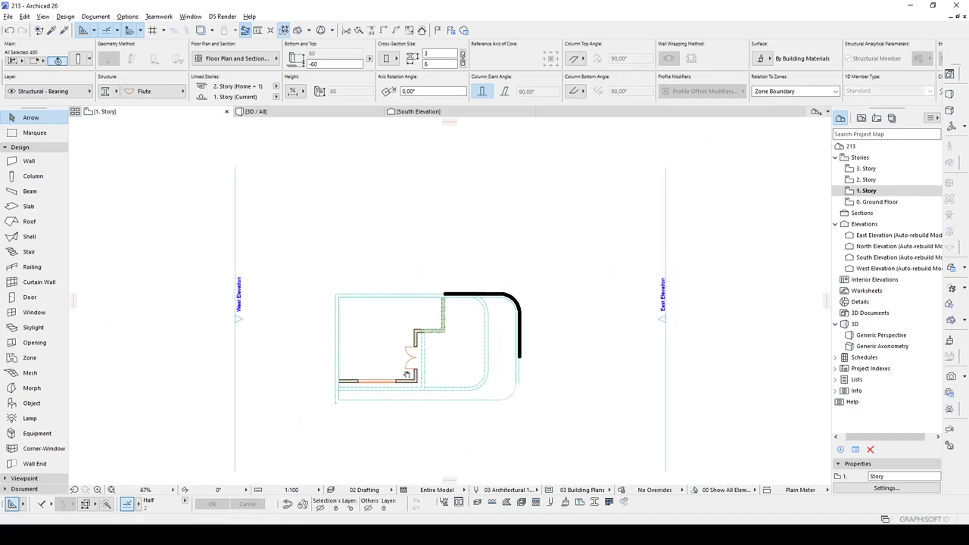
scroll(364, 371, "up", 10)
scroll(308, 425, "down", 2)
key("Escape")
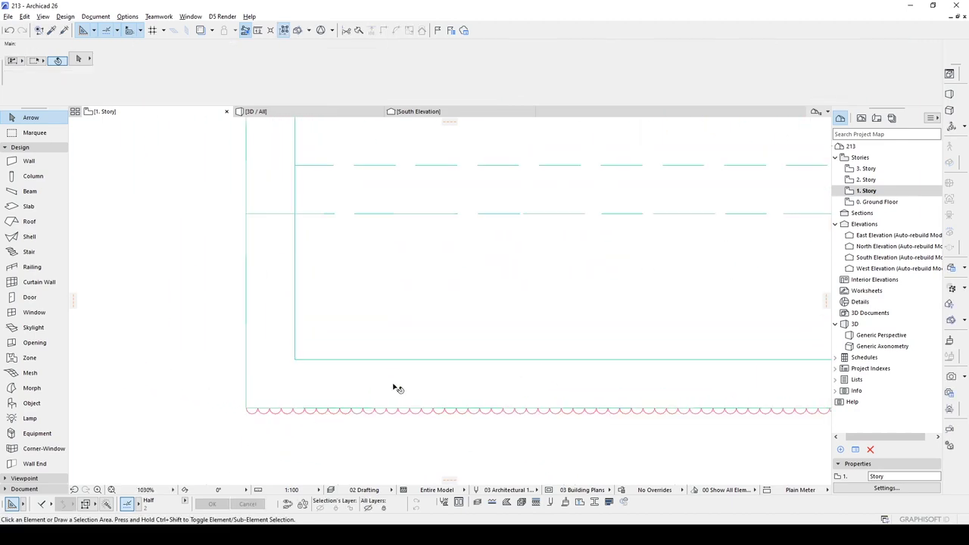
- Select all Flute columns in the 3D view and override their surfaces with Stucco - Red Rough
key("F3")
scroll(493, 350, "down", 4)
middle_click_drag(494, 351, 411, 288, "shift")
key("Escape")
middle_click_drag(637, 326, 521, 335)
left_click(419, 318, "alt")
key("ctrl+a")
key("ctrl+t")
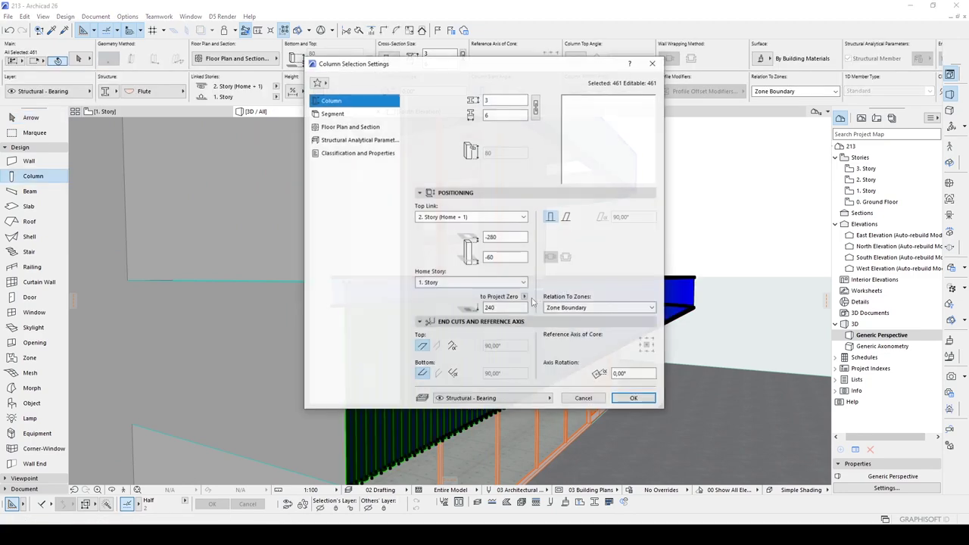
left_click(332, 113)
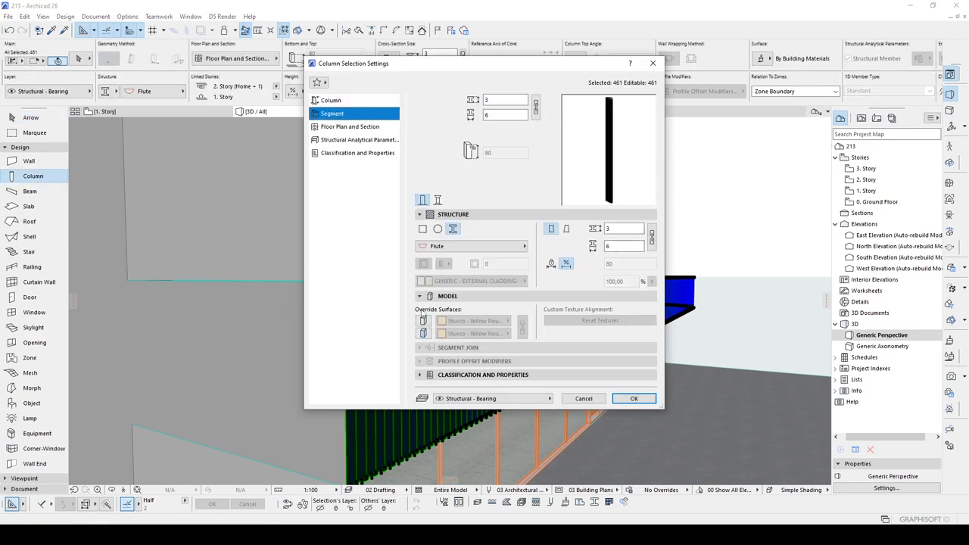
left_click(423, 333)
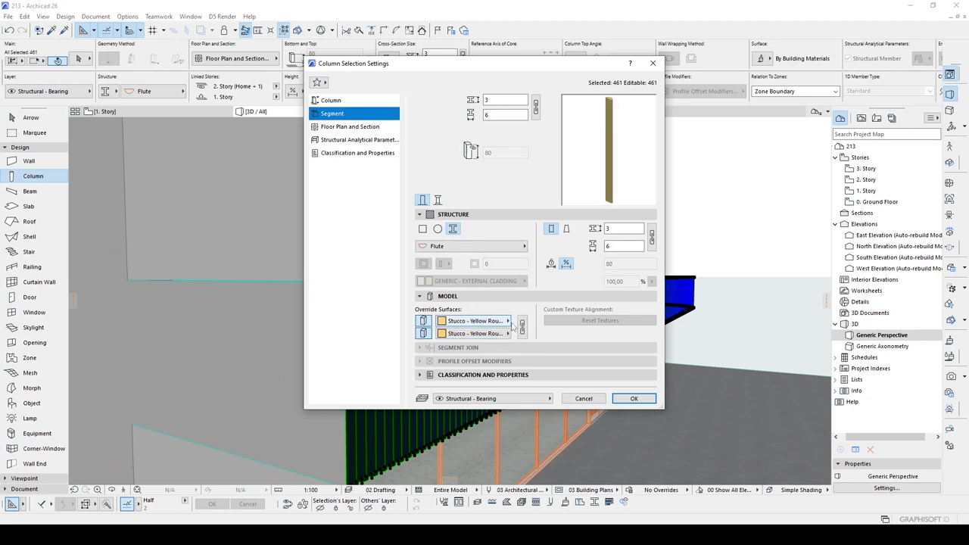
left_click(478, 321)
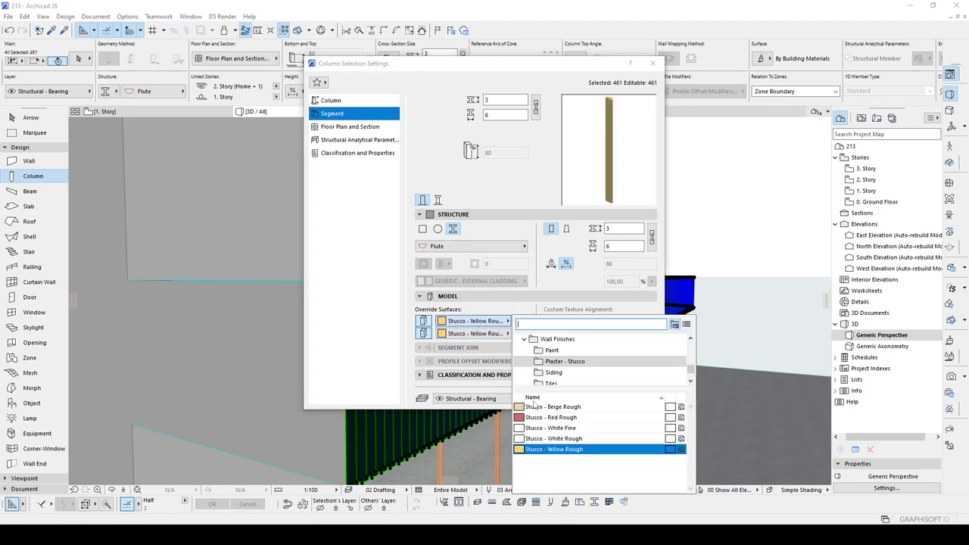
left_click(551, 416)
left_click(617, 402)
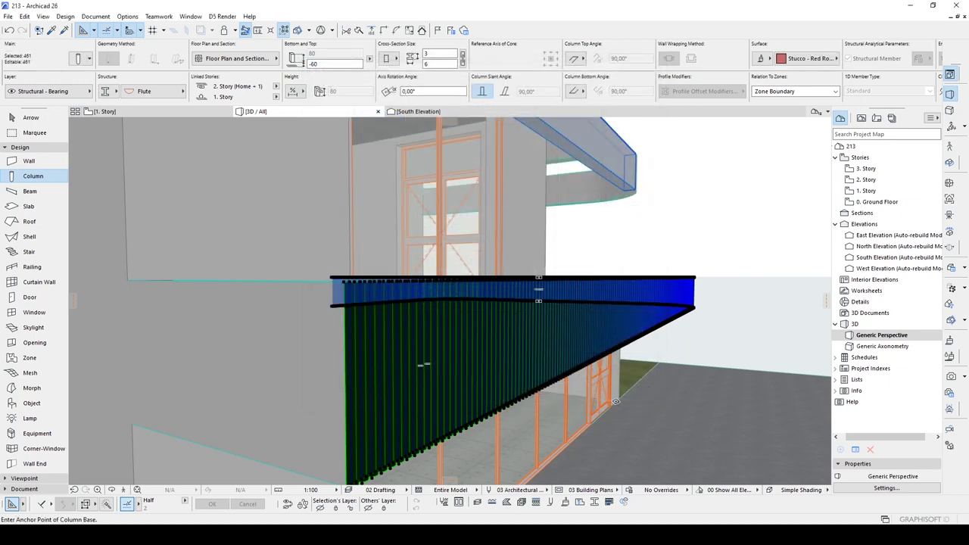
- Clear the column selection and inspect the red cladding along the beam and its uncovered end face in 3D
scroll(482, 361, "down", 2)
middle_click_drag(482, 361, 192, 353, "shift")
scroll(598, 331, "down", 2)
middle_click_drag(598, 331, 569, 370, "shift")
key("Escape")
scroll(526, 351, "up", 5)
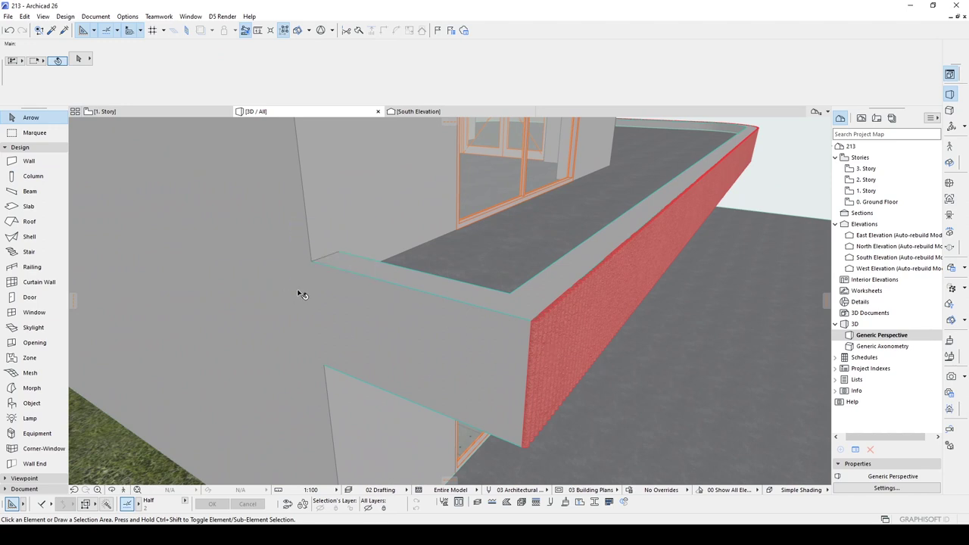
- On the 1. Story plan, drag a copy of the first Flute column one column width outward past the lower-left outline corner
key("F2")
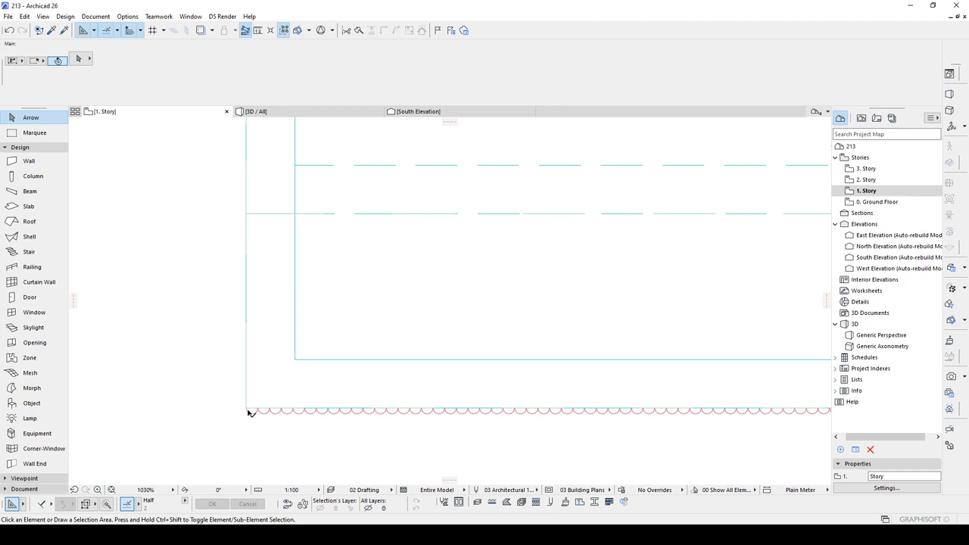
left_click(250, 411)
scroll(256, 411, "up", 3)
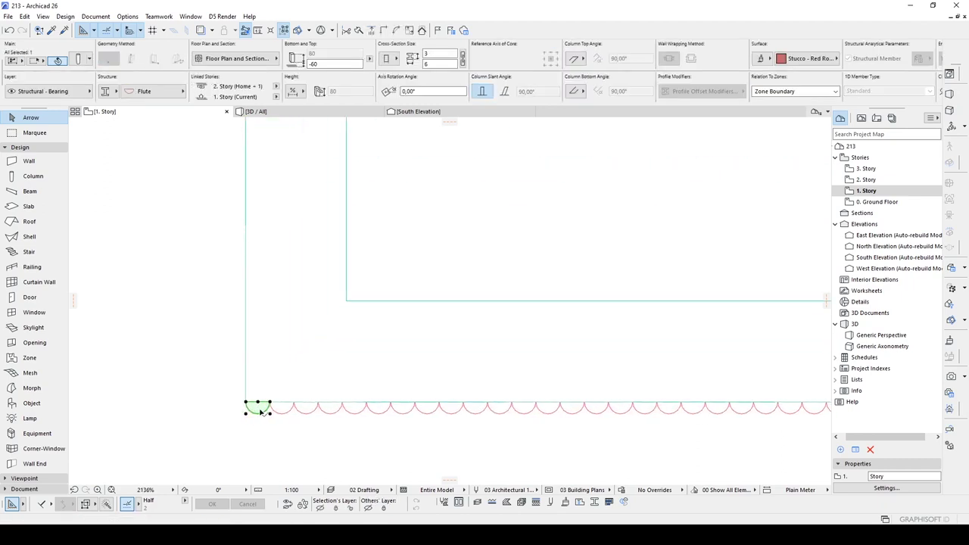
key("ctrl+shift+d")
left_click(270, 403)
left_click(246, 402)
- Rotate the copied column by -90° about the lower-left outline corner so its flat side lies on the left edge
key("ctrl+e")
left_click(246, 402)
left_click(221, 402)
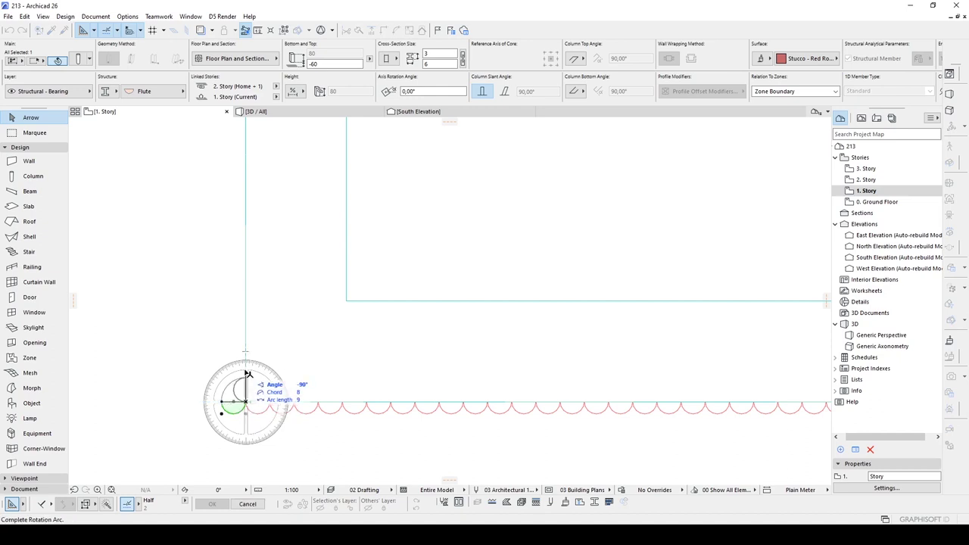
left_click(246, 373)
- Multiply the rotated column along the left outline edge, from the lower-left corner up to the outer dashed overhead line
key("ctrl+u")
left_click(422, 338)
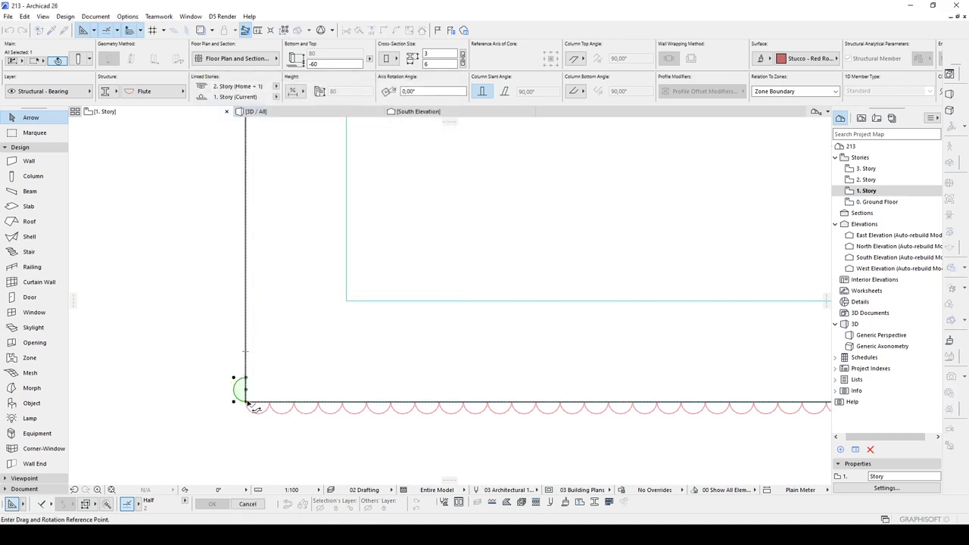
scroll(253, 254, "down", 5)
middle_click_drag(275, 256, 313, 410)
left_click(287, 339)
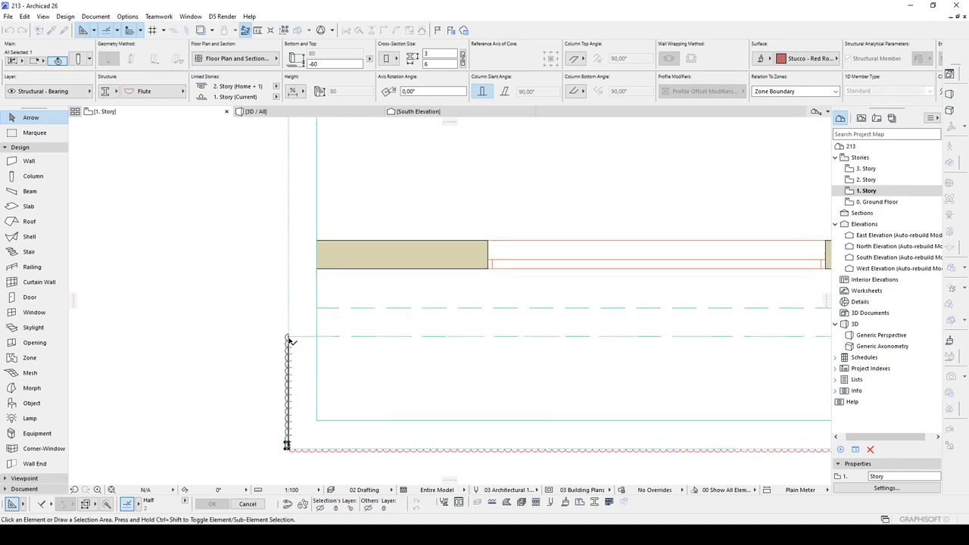
key("Escape")
- Copy the topmost Flute column of the left row on 1. Story
scroll(279, 345, "down", 6)
scroll(280, 357, "up", 8)
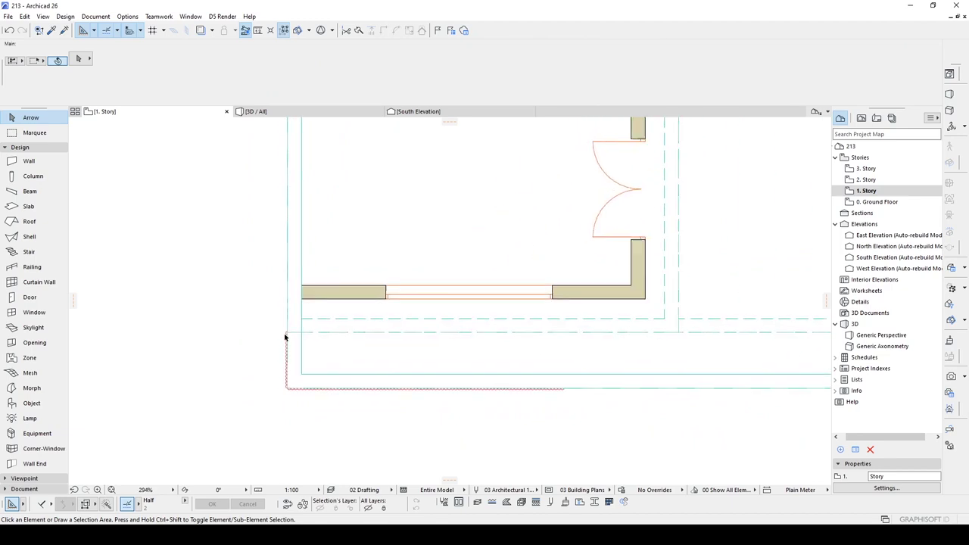
left_click(289, 333)
middle_click_drag(294, 377, 320, 286)
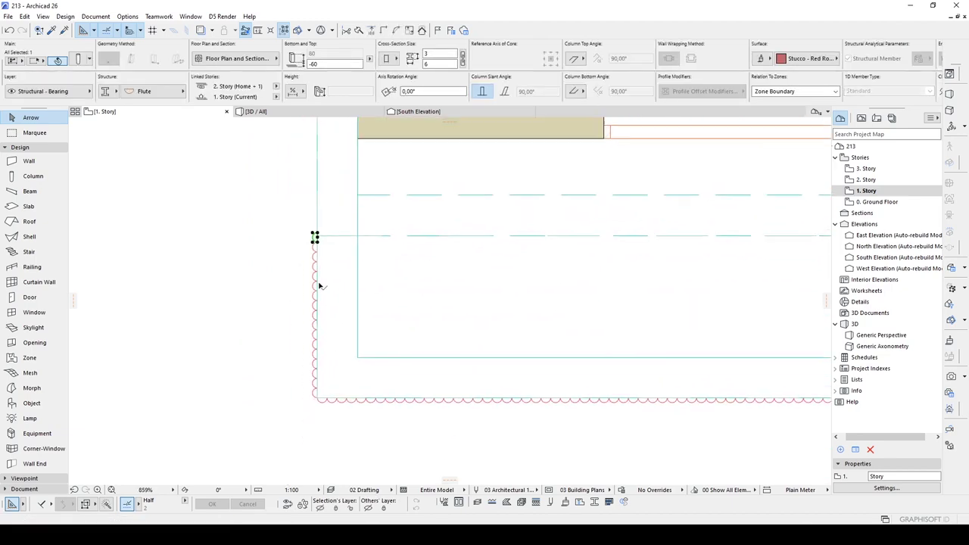
- Open the 2. Story floor plan and show 1. Story as its trace reference
double_click(867, 180)
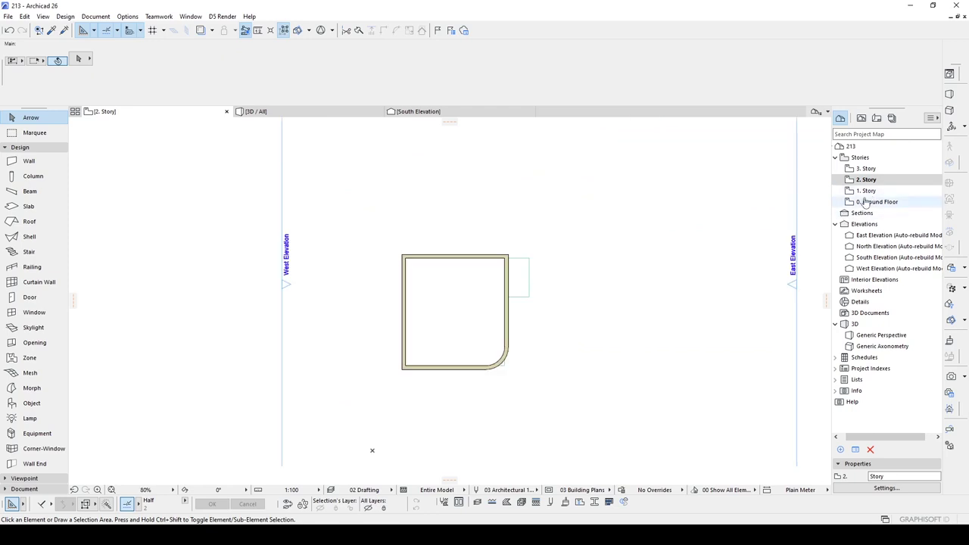
left_click(865, 191)
right_click(864, 191)
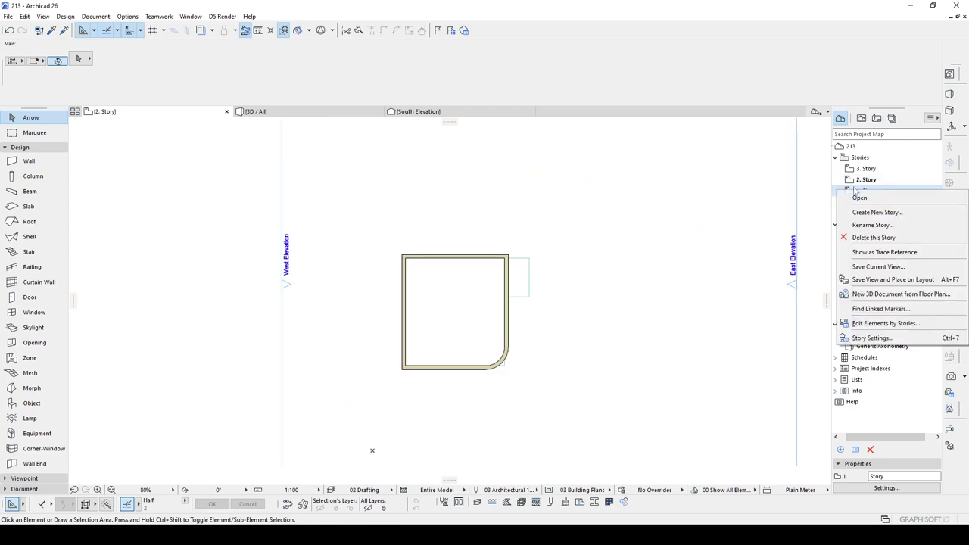
left_click(874, 253)
- Paste the copied Flute column onto the 2. Story plan at its original position beside the wall's lower-left corner
scroll(425, 363, "up", 3)
scroll(534, 378, "up", 2)
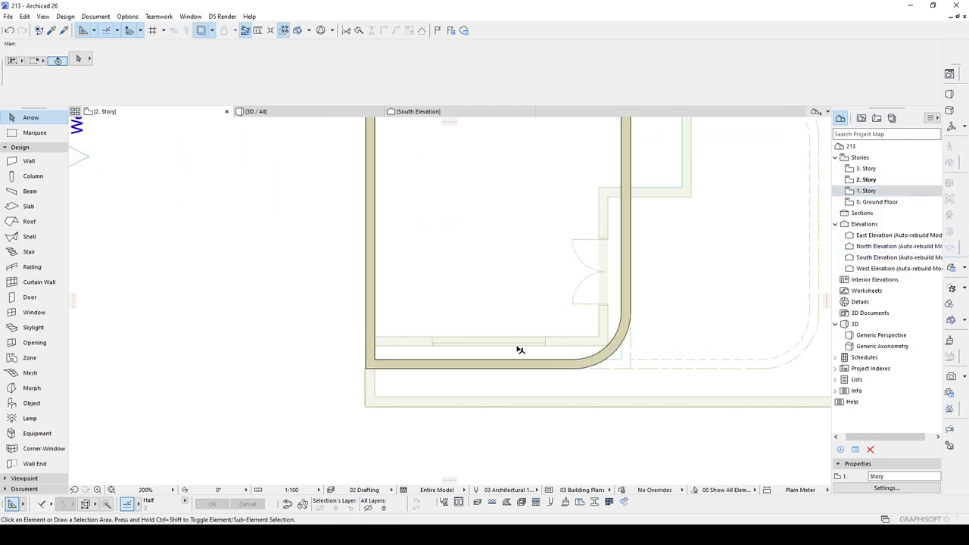
middle_click_drag(740, 314, 490, 424)
scroll(539, 205, "down", 2)
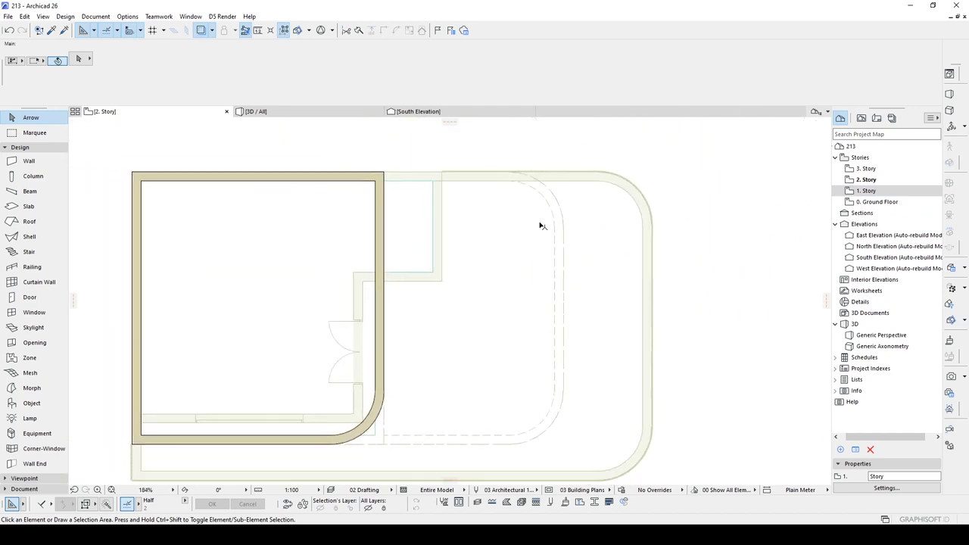
middle_click_drag(381, 343, 500, 281)
scroll(364, 348, "up", 5)
middle_click_drag(677, 293, 485, 374)
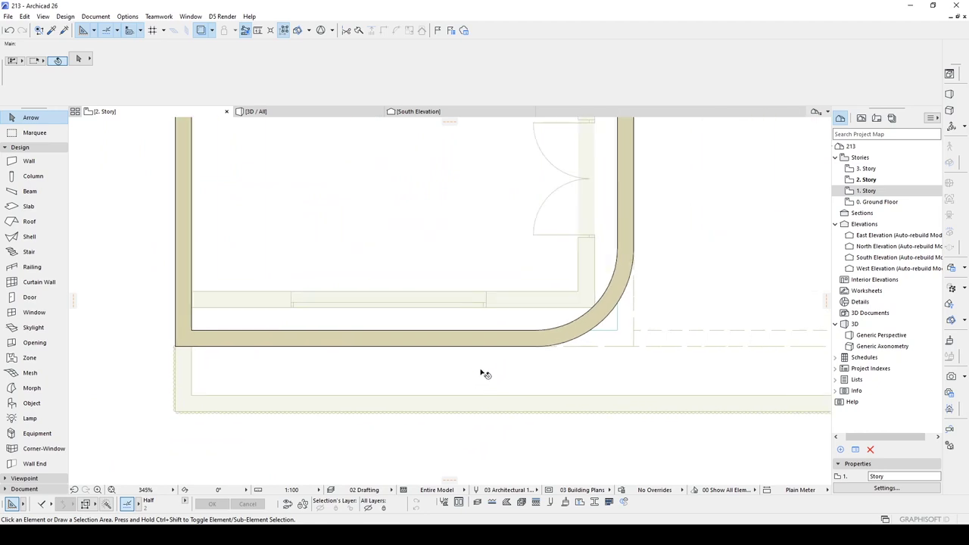
key("ctrl+v")
scroll(150, 336, "up", 6)
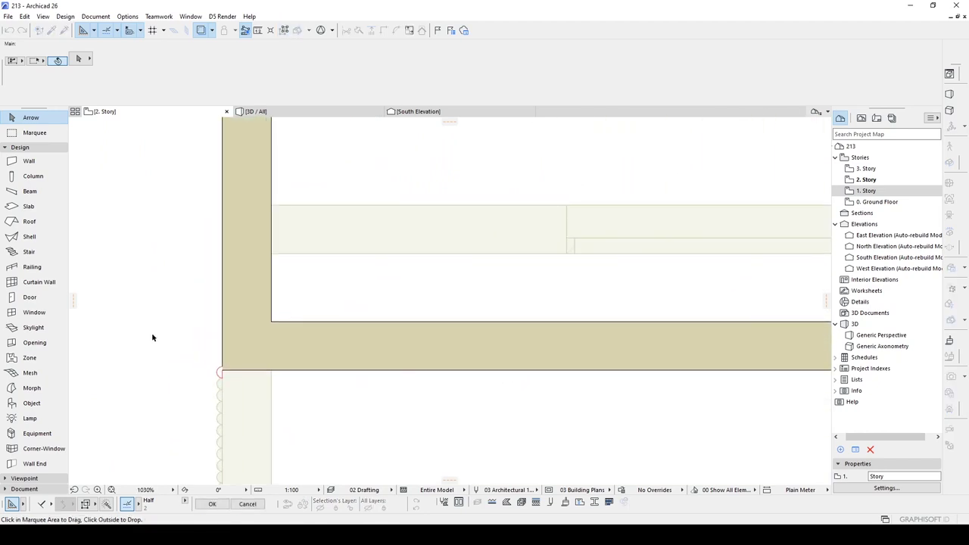
left_click(170, 363)
- Move the pasted column so its upper flat-side corner meets the wall's lower-left outer corner
left_click(215, 368)
scroll(217, 368, "up", 5)
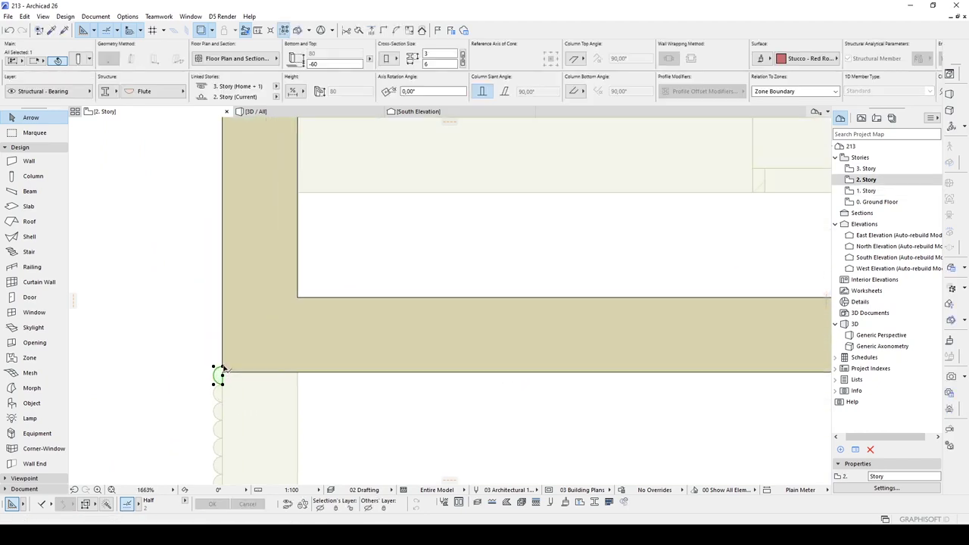
left_click(220, 370)
left_click(235, 384)
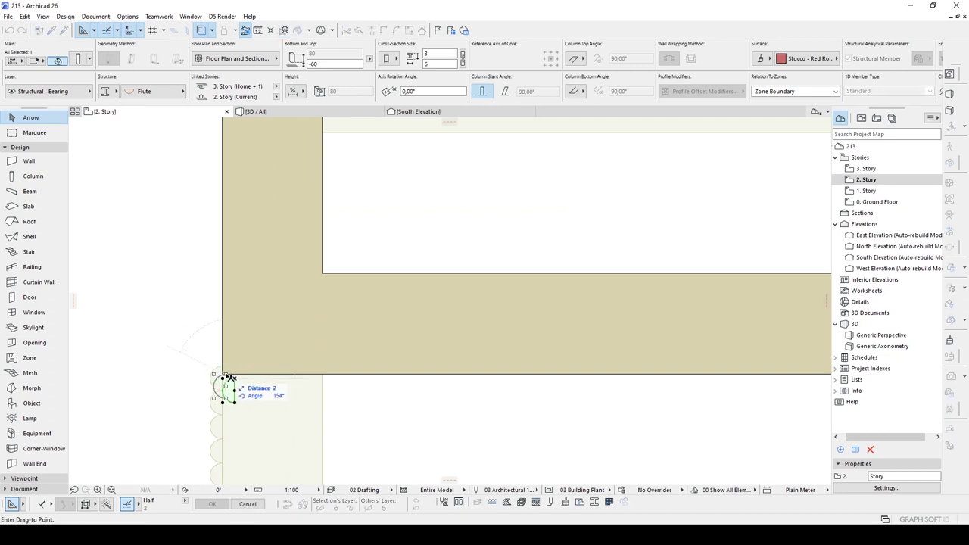
left_click(222, 374)
- Rotate the column 90° about the wall's lower-left outer corner so its flat side lies on the lower edge
key("ctrl+e")
left_click(222, 375)
left_click(222, 417)
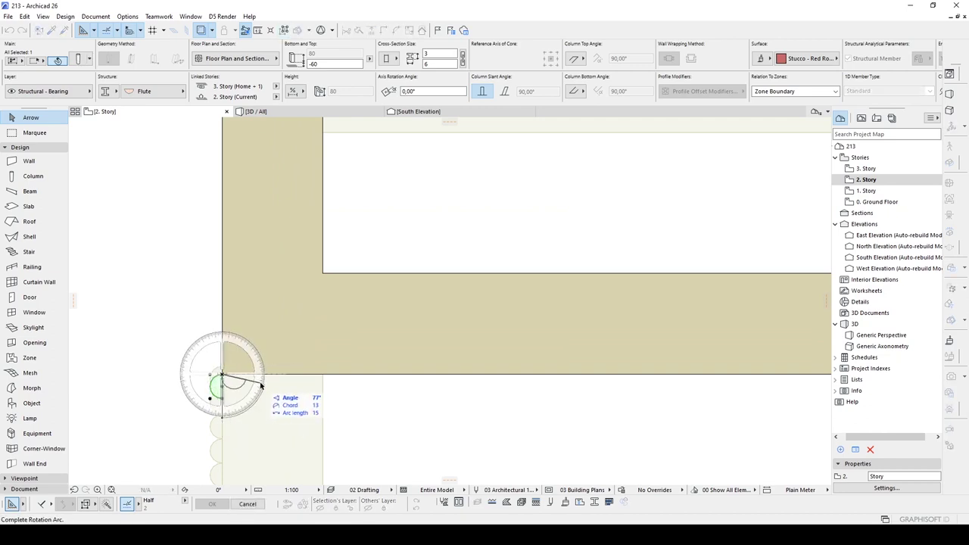
left_click(271, 384)
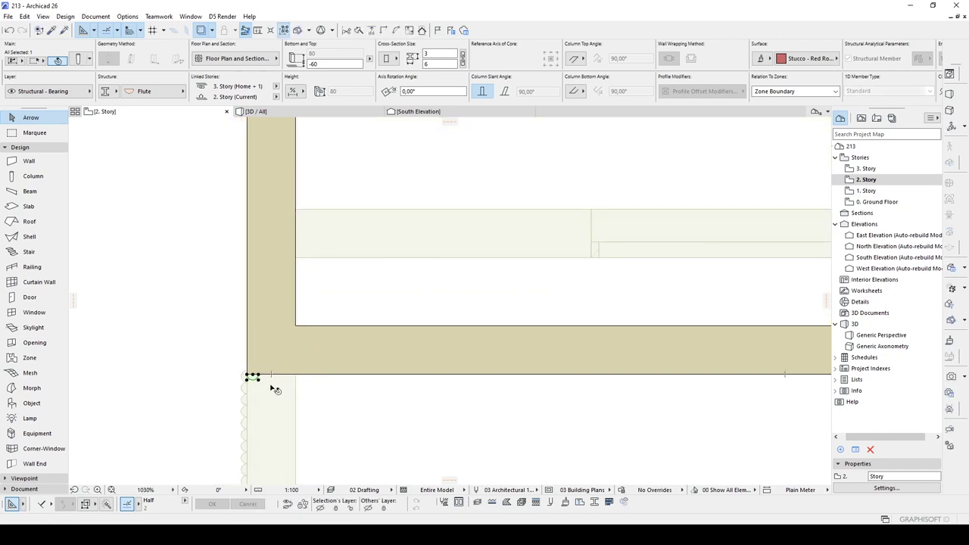
key("ctrl+u")
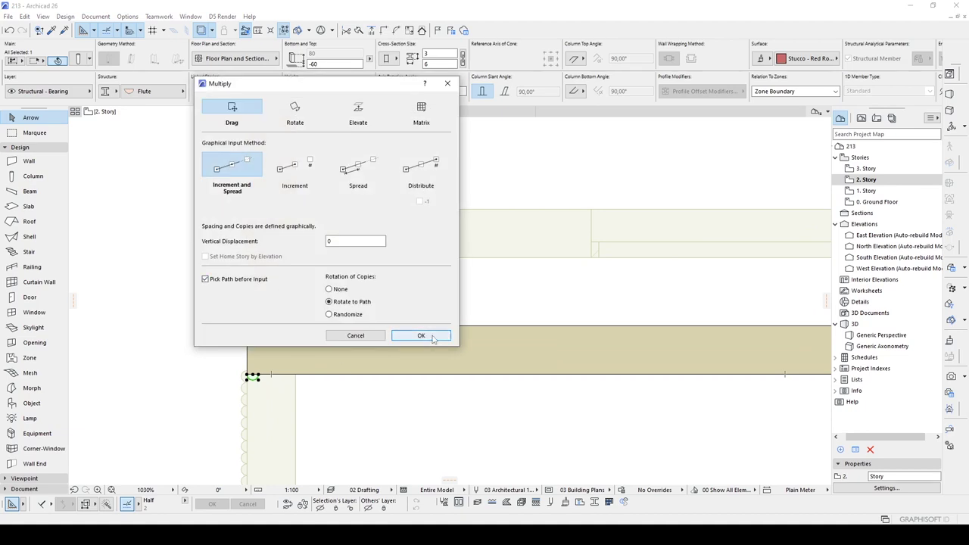
left_click(421, 336)
scroll(335, 371, "down", 10)
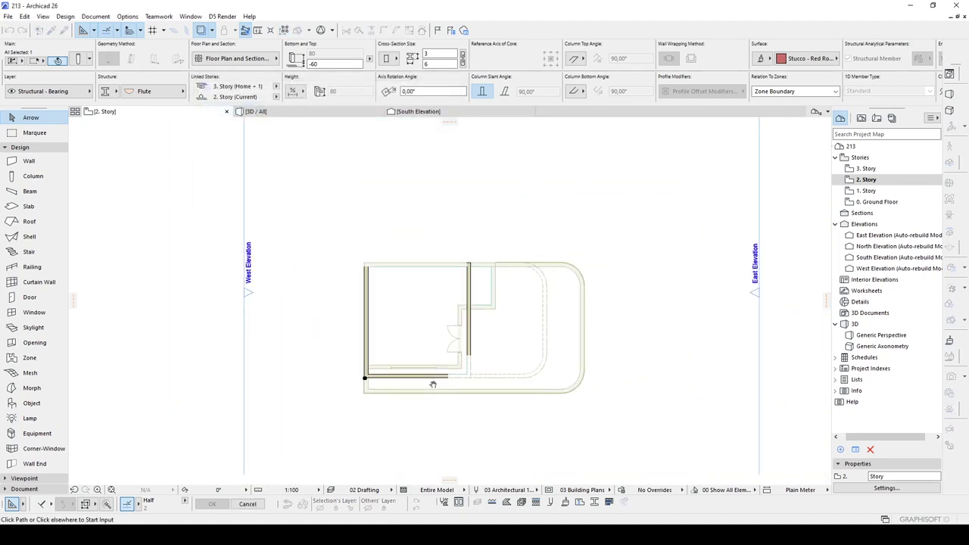
scroll(422, 384, "up", 3)
middle_click_drag(489, 363, 412, 368)
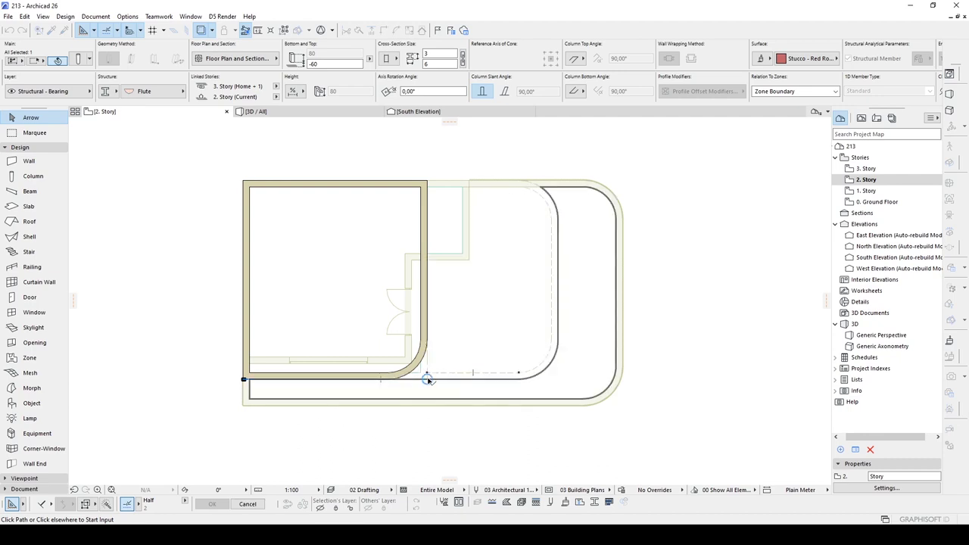
left_click(380, 380)
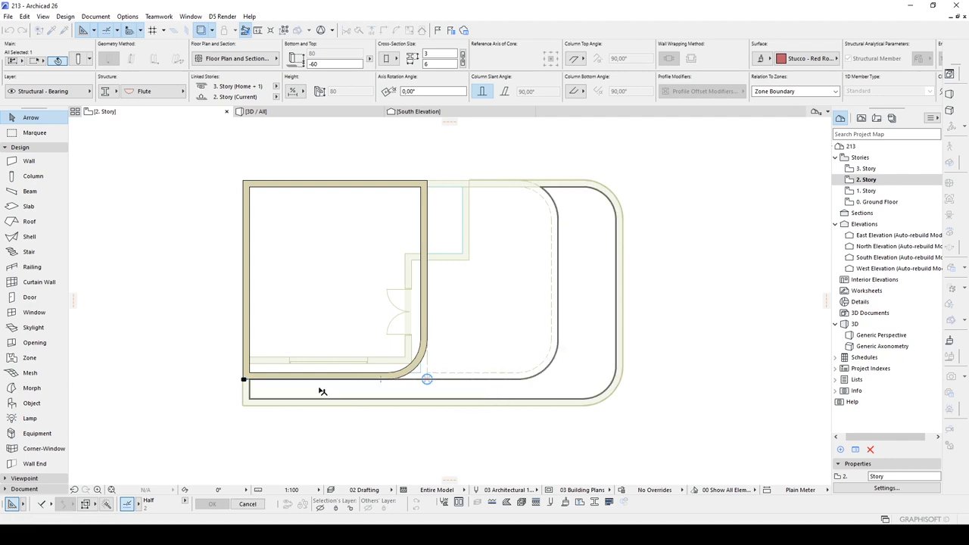
scroll(251, 374, "up", 6)
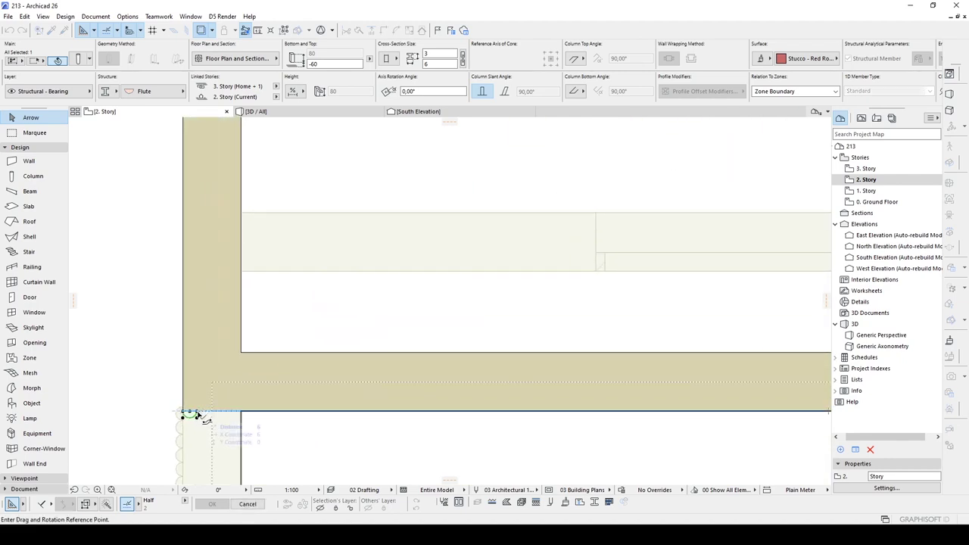
left_click(197, 412)
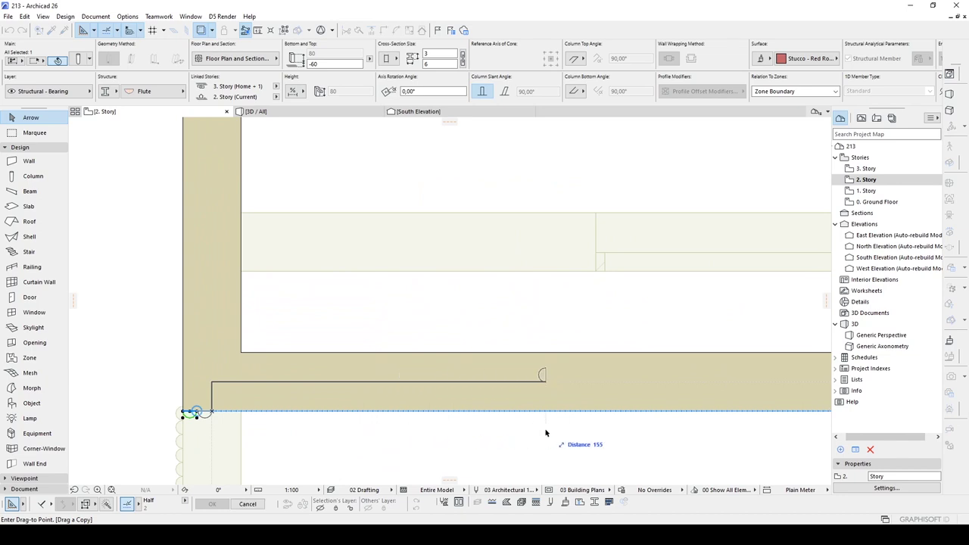
key("Escape")
- Drag the column along the wall's lower outer edge, away from the lower-left corner
scroll(336, 376, "down", 3)
scroll(273, 395, "up", 4)
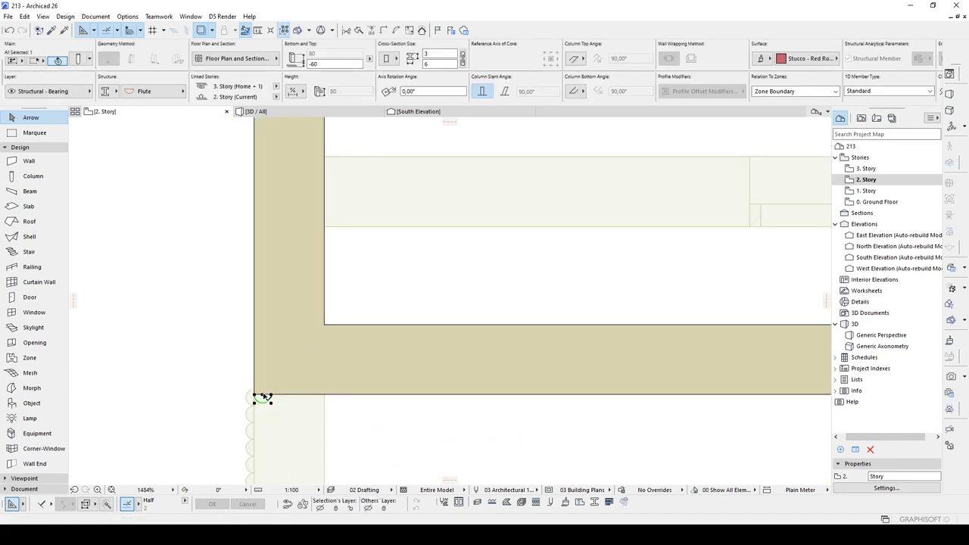
key("ctrl+d")
left_click(254, 394)
left_click(388, 395)
- Multiply the column along the rounded roof beam's outer outline on 2. Story, starting from the column's upper-left corner with a spacing of 6
scroll(396, 396, "down", 5)
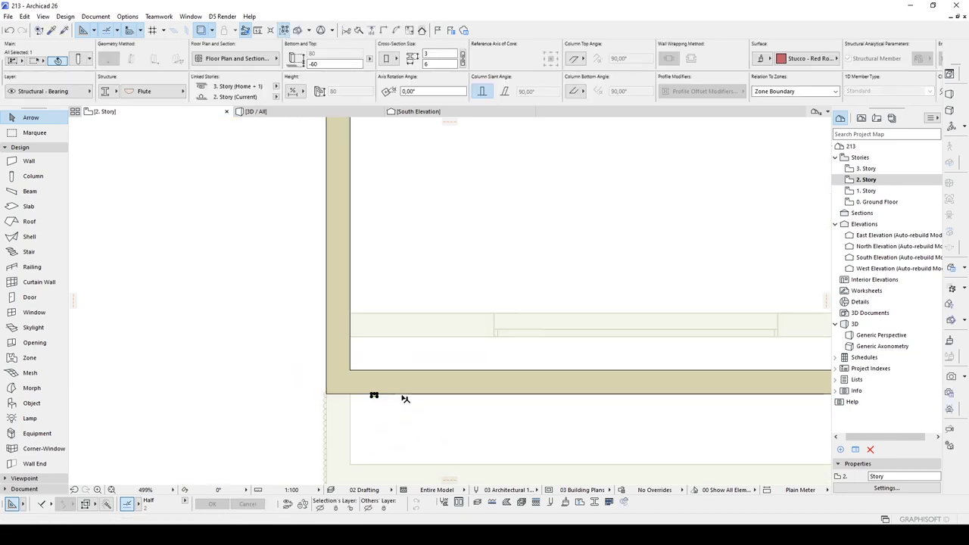
middle_click_drag(400, 396, 278, 375)
key("ctrl+u")
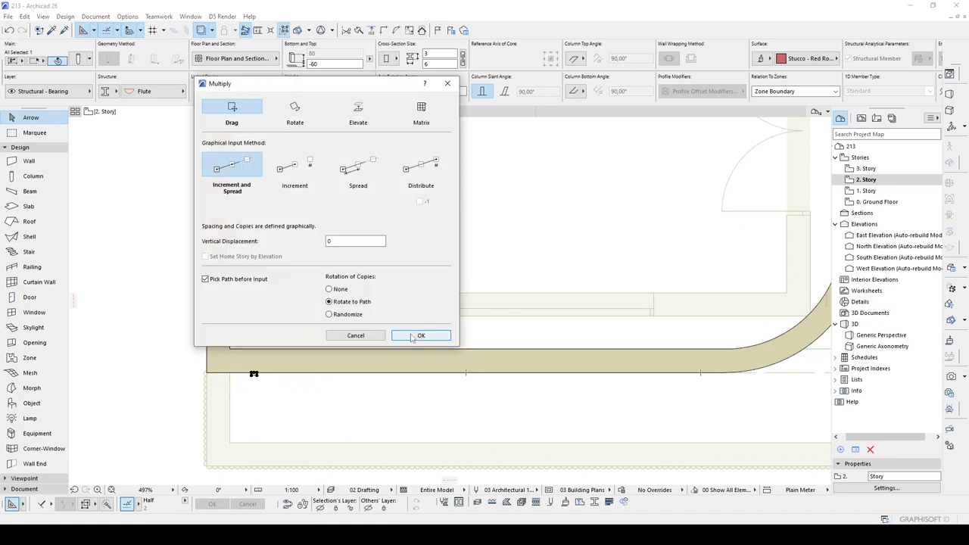
left_click(419, 336)
scroll(258, 376, "up", 3)
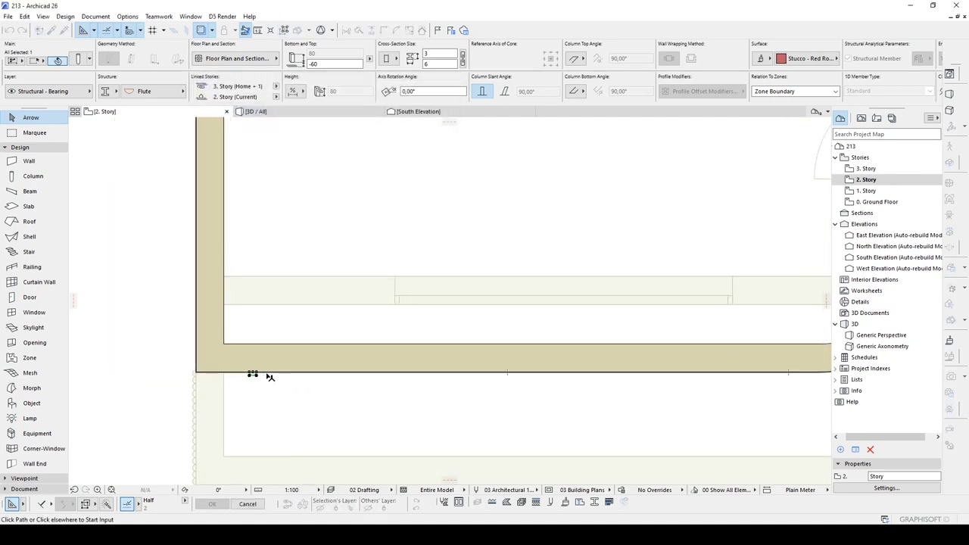
scroll(263, 376, "down", 4)
left_click(265, 373)
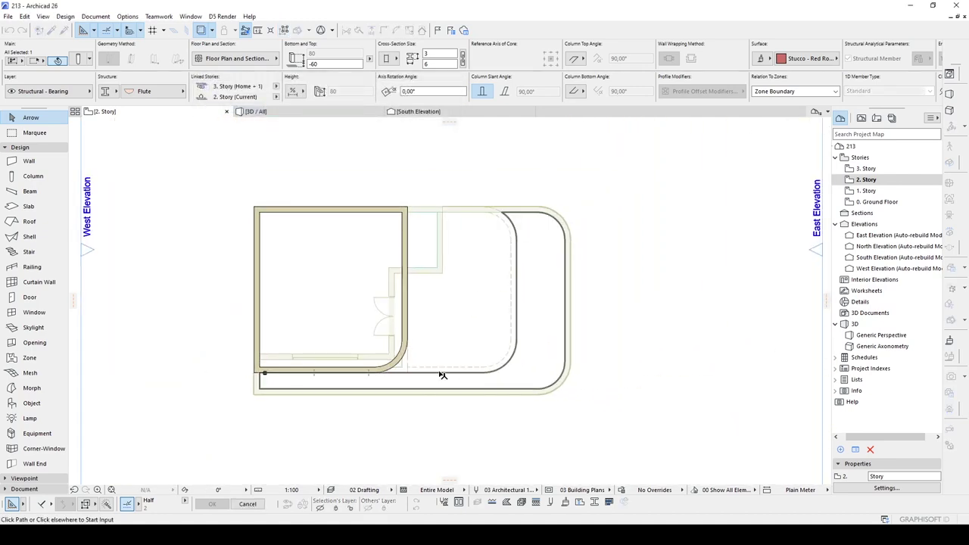
scroll(266, 372, "up", 5)
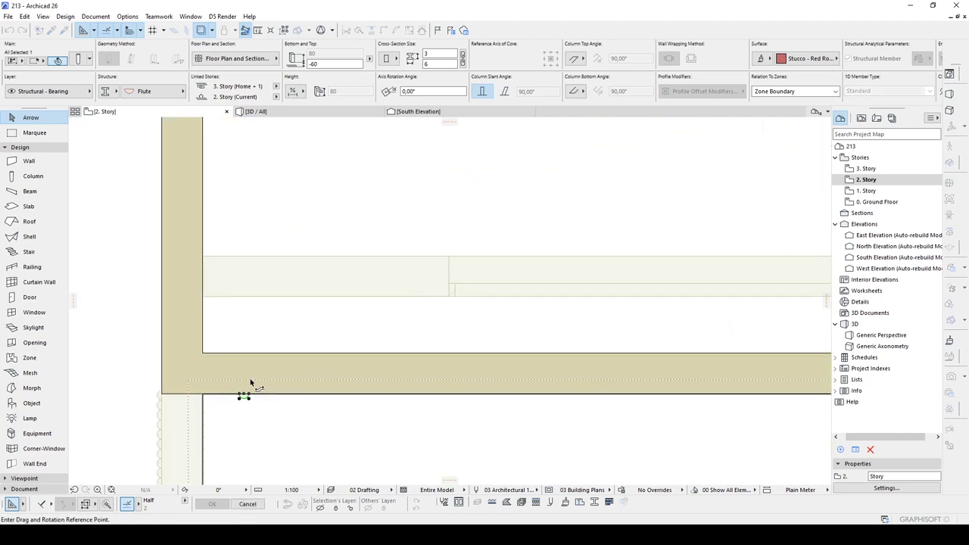
scroll(234, 395, "up", 2)
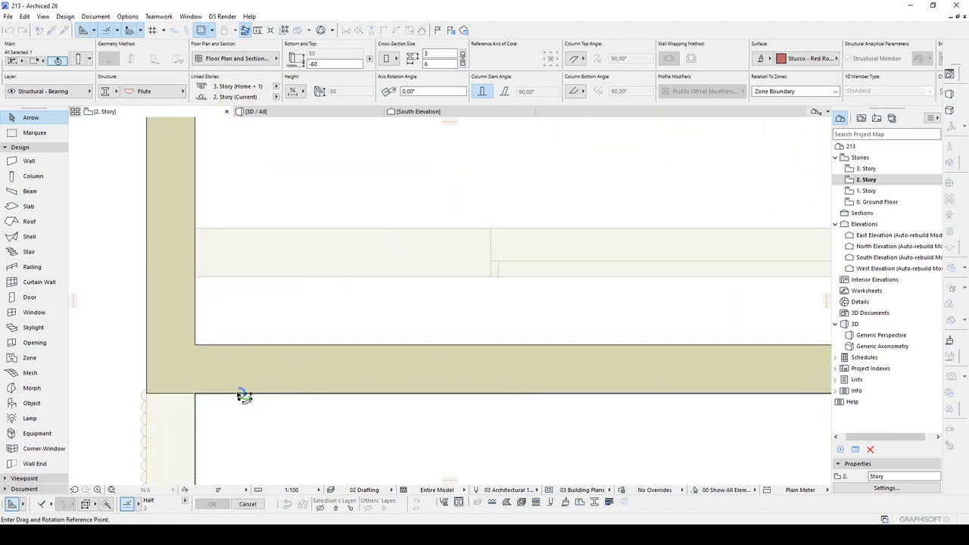
left_click(239, 395)
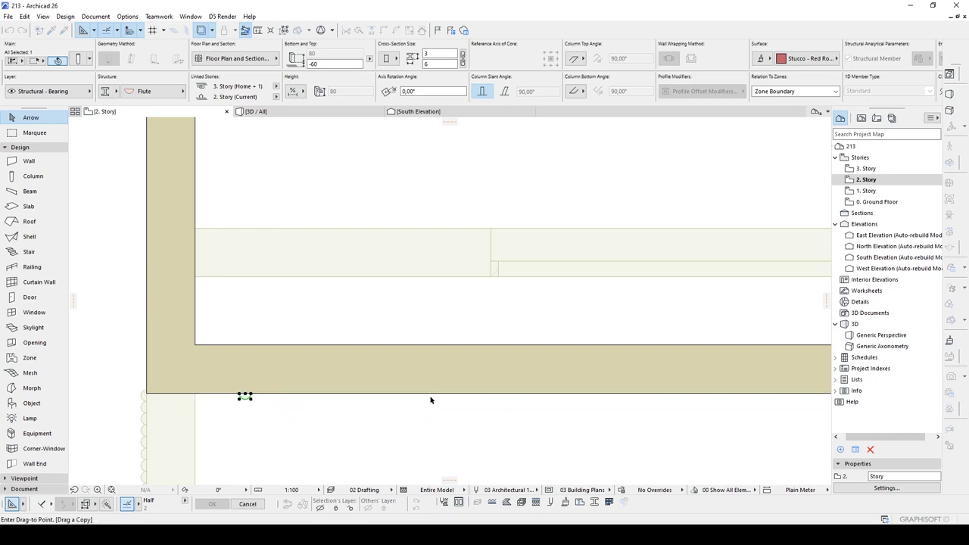
- Spread the 2. Story column copies along the lower edge, up the right side and around the upper rounded corner to the upper beam
scroll(446, 398, "down", 6)
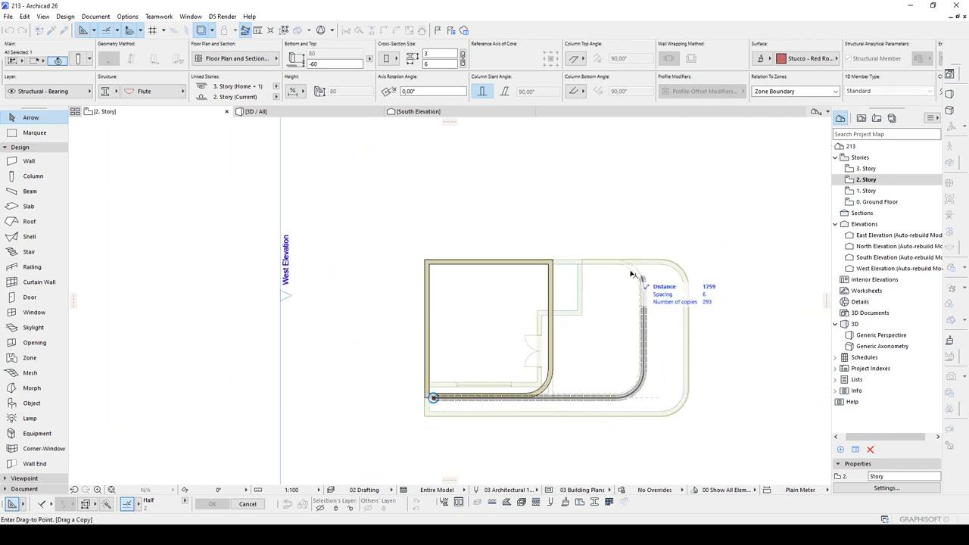
scroll(632, 267, "up", 4)
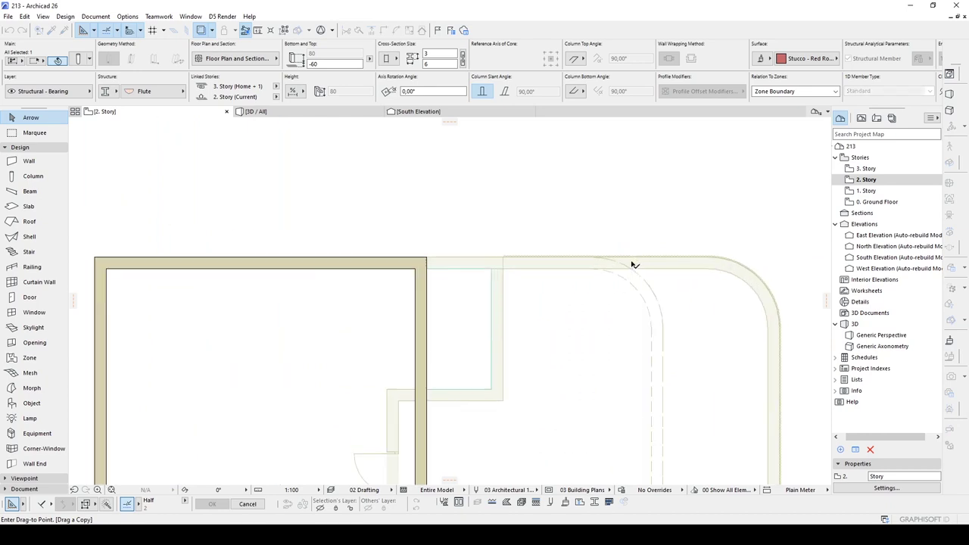
left_click(610, 264)
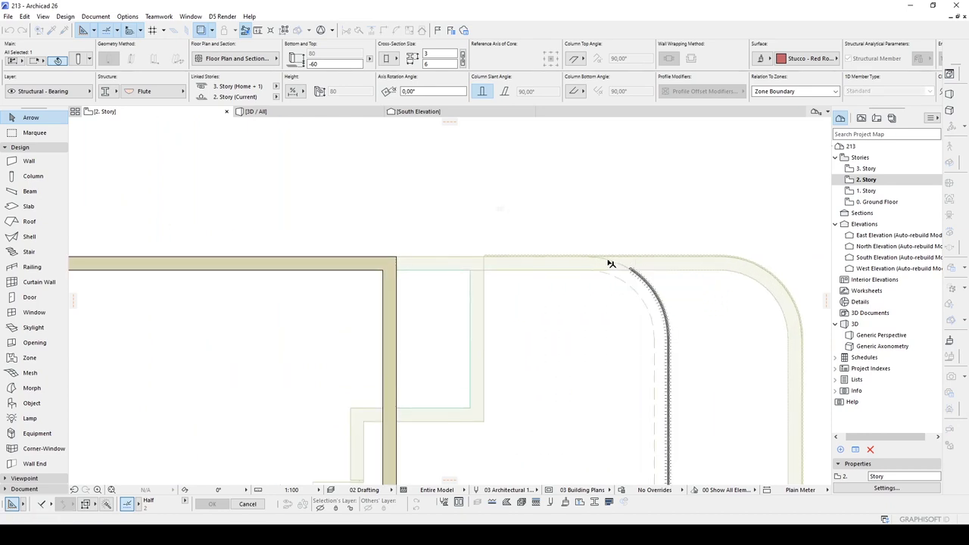
- Review the multiplied columns on the 2. Story beam in 3D and undo the last change
scroll(586, 266, "down", 5)
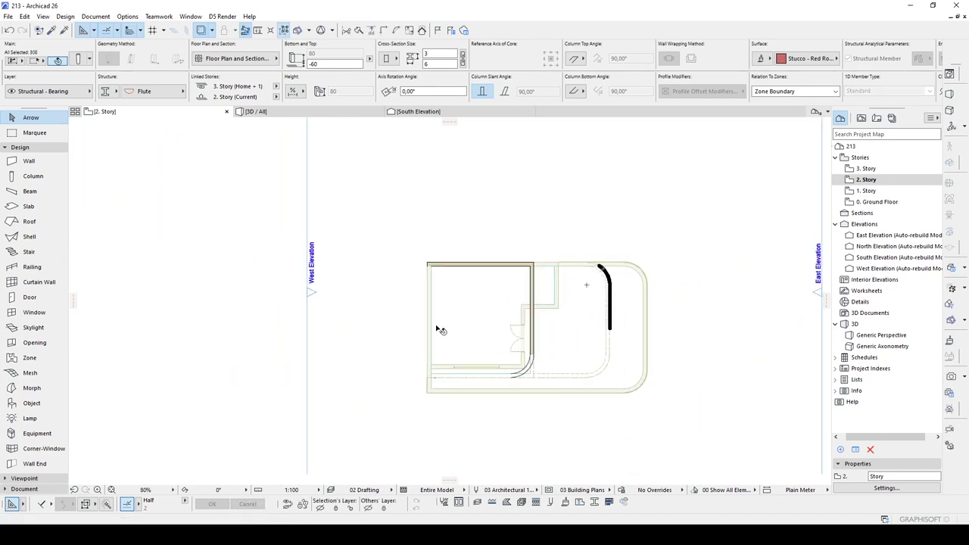
key("Escape")
key("F3")
left_click_drag(439, 330, 272, 257)
left_click(9, 30)
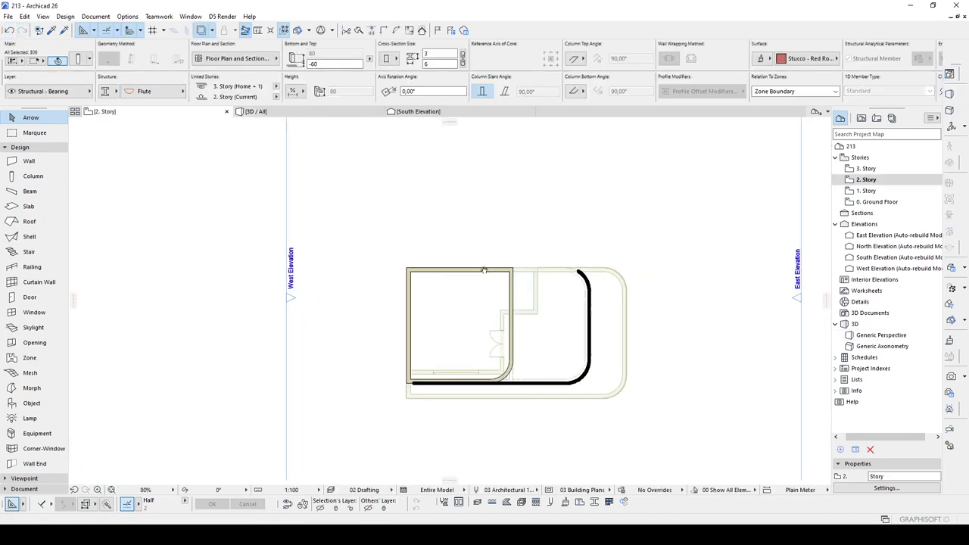
- In 3D, stretch the bottoms of the selected 2. Story columns down to the beam's lower edge, giving a base offset of -80
key("F3")
middle_click_drag(479, 271, 469, 303, "shift")
scroll(407, 292, "up", 10)
mouse_move(406, 292)
middle_mouse_down("shift")
mouse_move(562, 328)
mouse_move(410, 308)
middle_mouse_up("shift")
left_click_drag(410, 308, 424, 328)
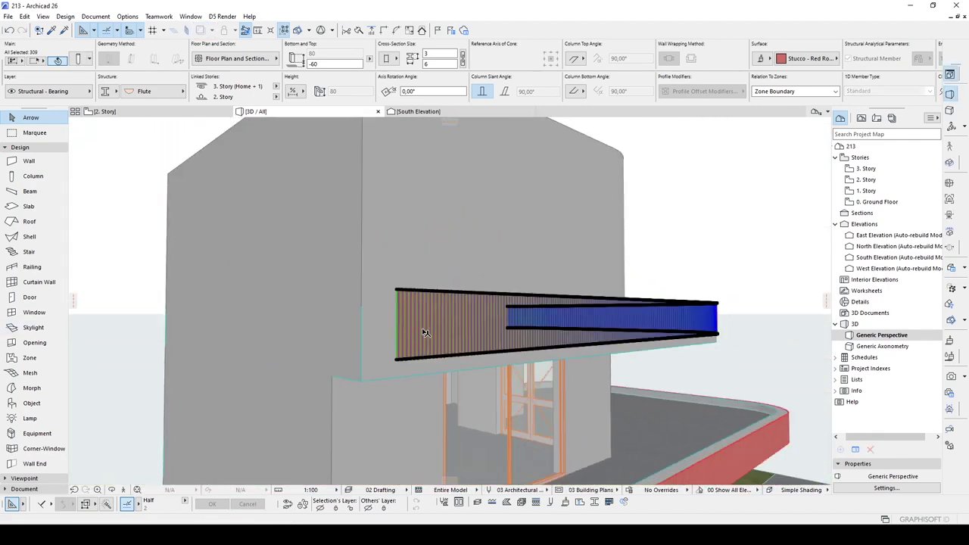
left_click(403, 360)
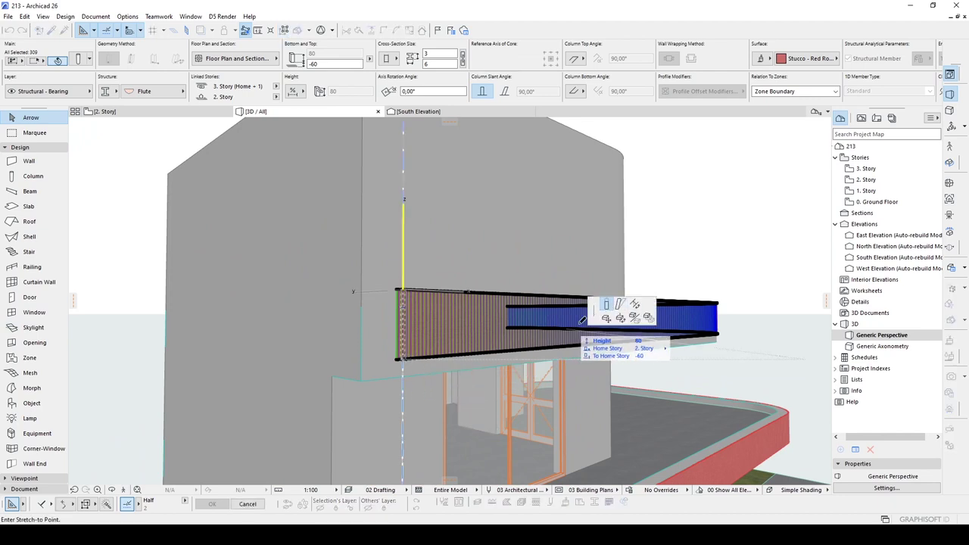
left_click(363, 379)
- Lower the tops of the selected 2. Story columns to the beam's upper edge, giving a column height of 80, and deselect them
middle_click_drag(474, 321, 598, 299, "shift")
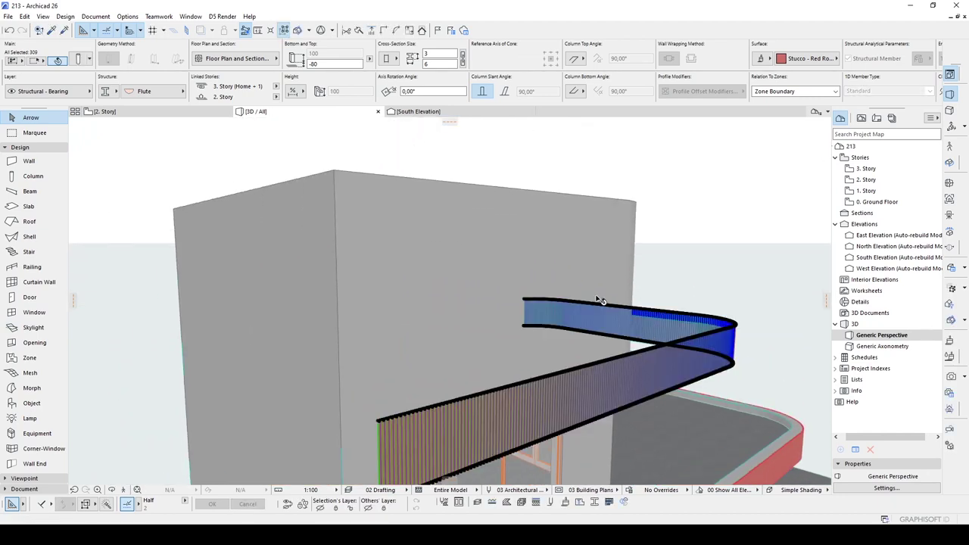
left_click(529, 304)
middle_click_drag(530, 303, 456, 316, "shift")
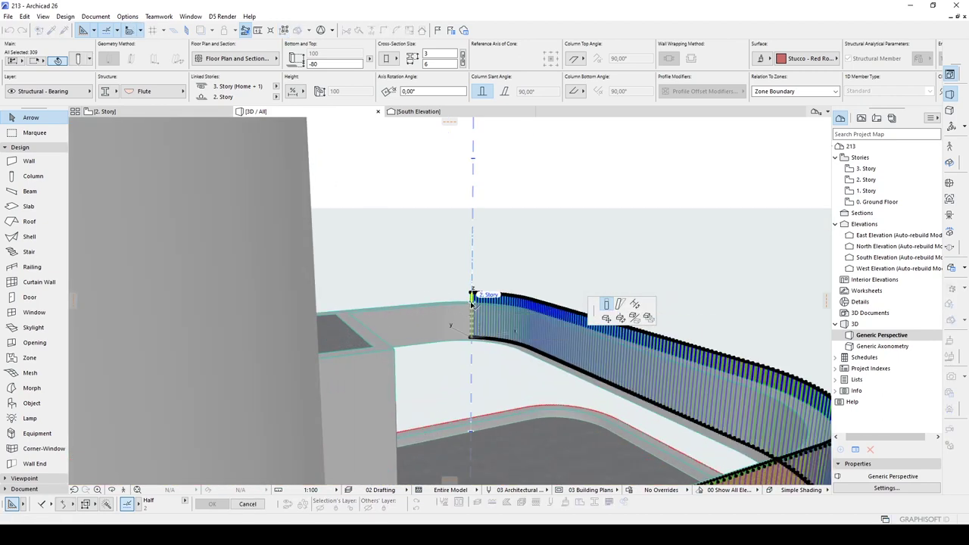
left_click(471, 304)
left_click(442, 236)
scroll(443, 238, "down", 5)
- Multiply the end column along the wall face to its outer corner with a spacing of 6, rotating copies to the path
middle_click_drag(410, 313, 446, 303, "shift")
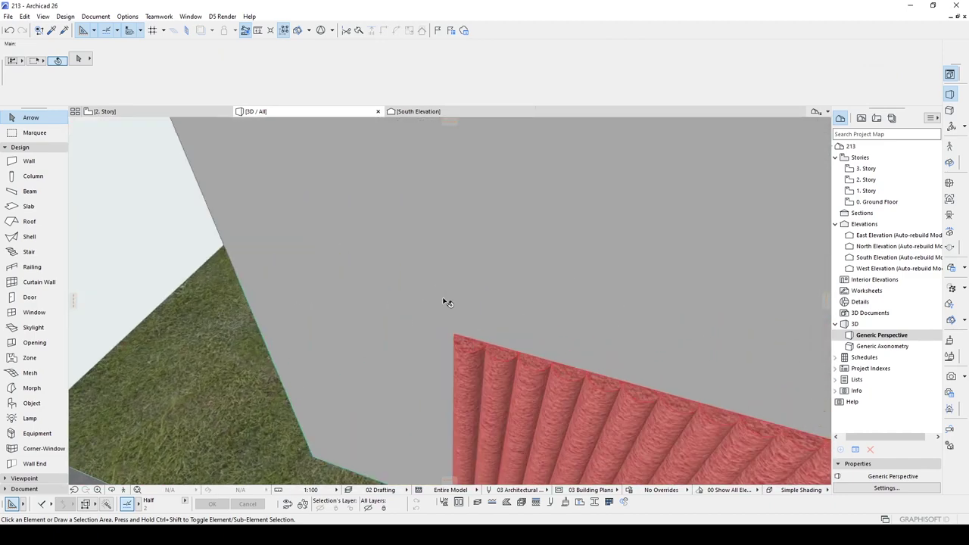
left_click(454, 346)
key("ctrl+u")
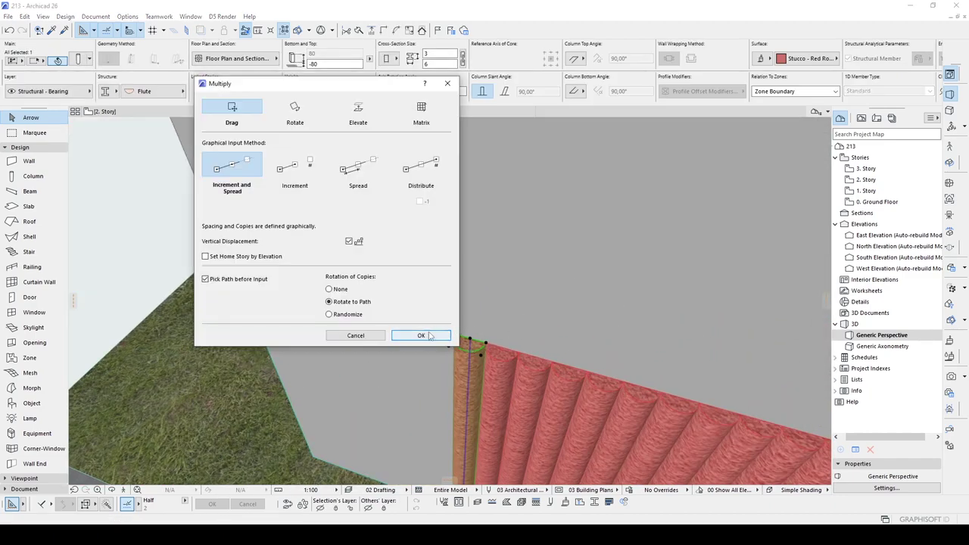
left_click(424, 335)
left_click(488, 346)
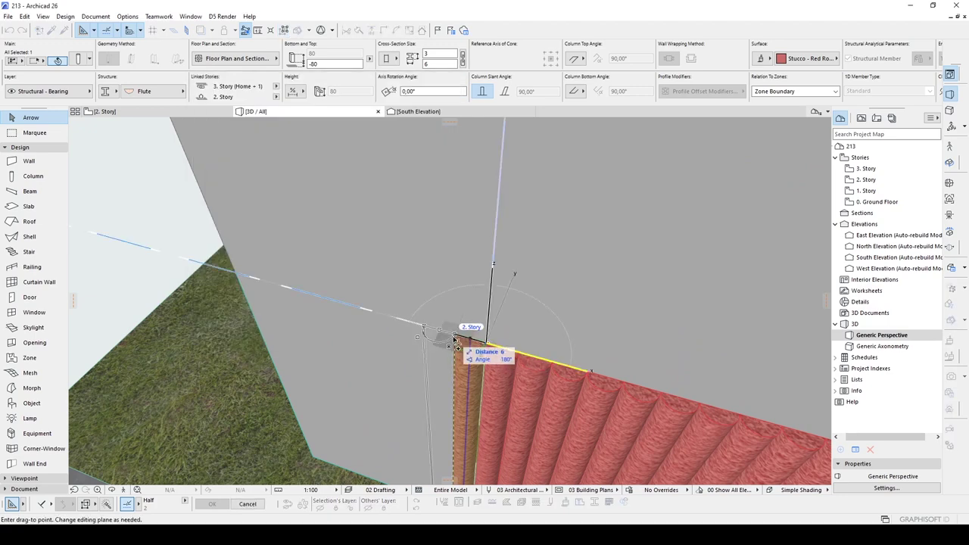
left_click(252, 277)
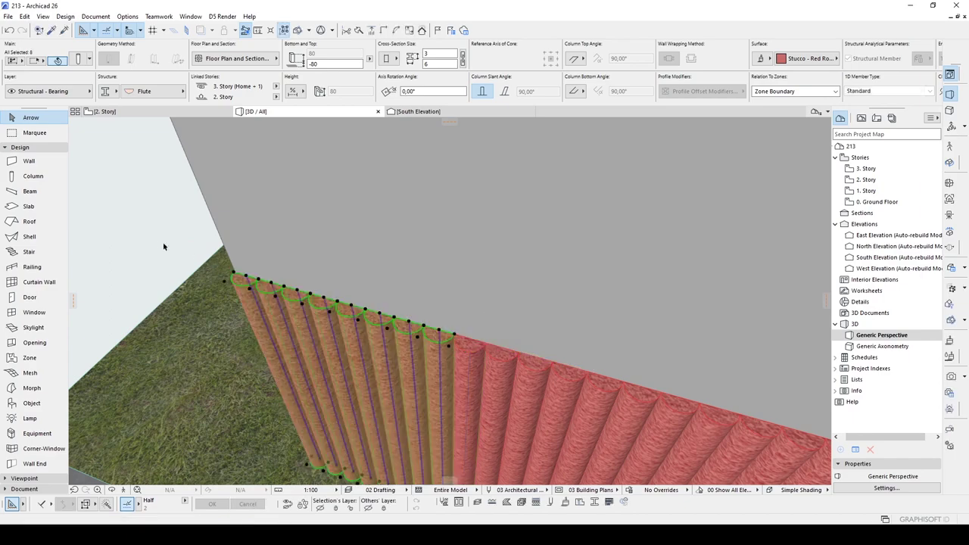
left_click(175, 249)
- Examine the column-clad beams and explore the completed building from outside in the 3D view
scroll(230, 262, "down", 8)
middle_click_drag(384, 281, 557, 245, "shift")
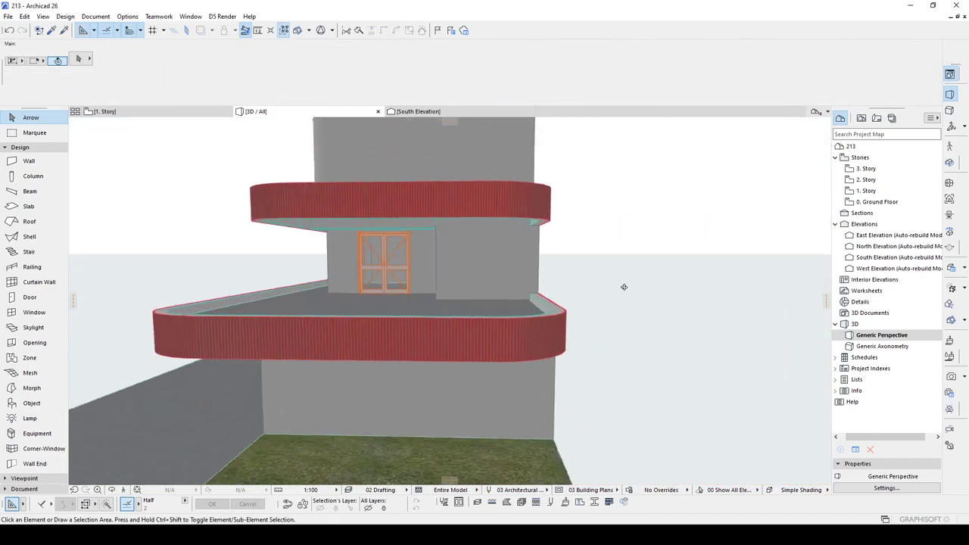
scroll(624, 287, "down", 5)
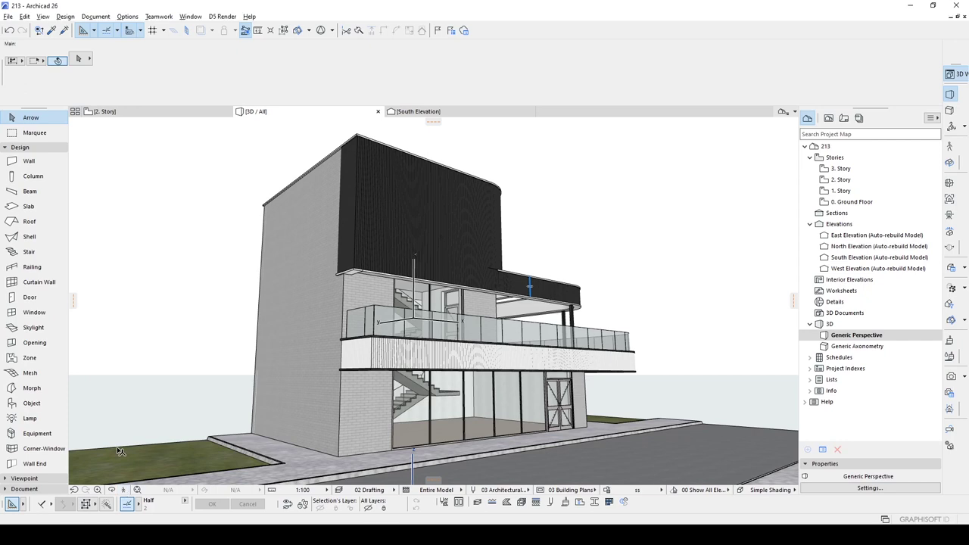
key("shift+F3")
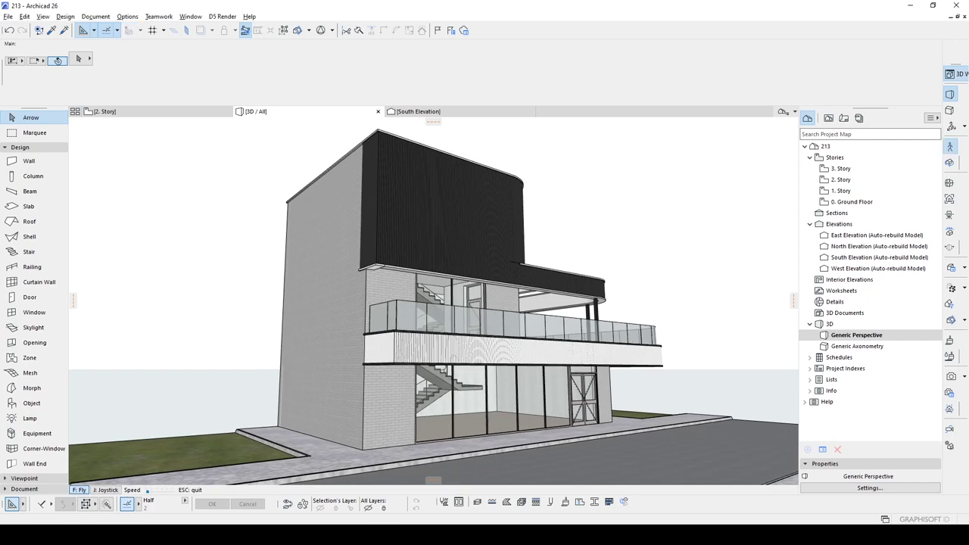
key("d")
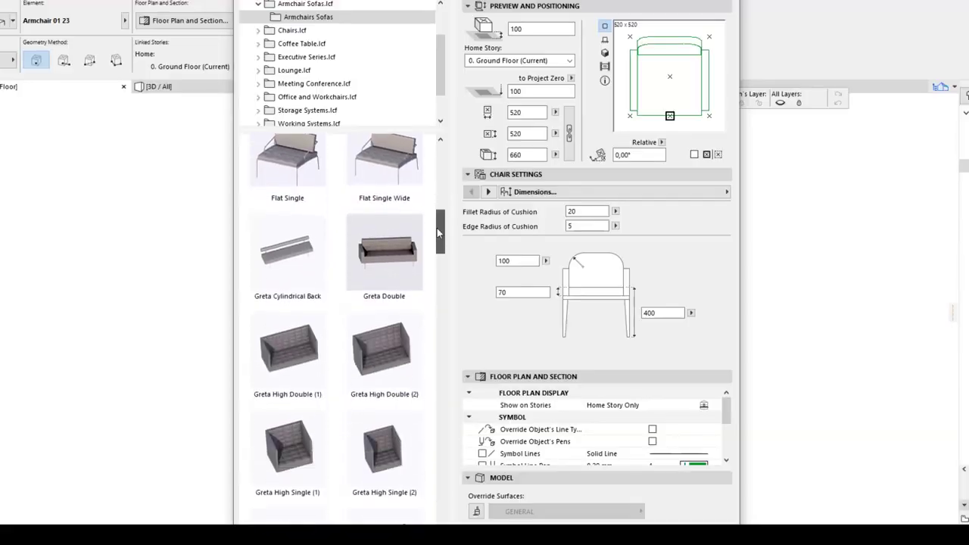
left_click(289, 32)
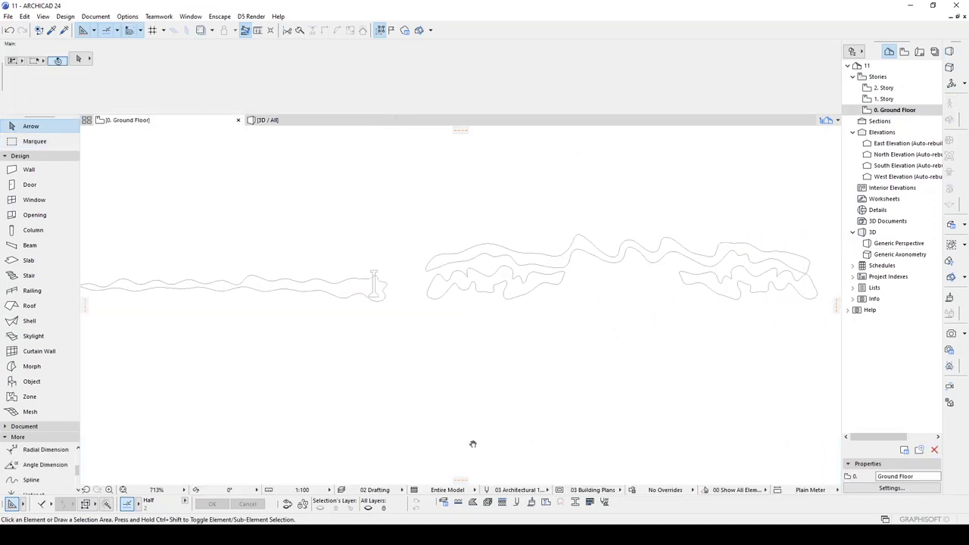
middle_click_drag(473, 443, 447, 442)
middle_click_drag(819, 449, 740, 446)
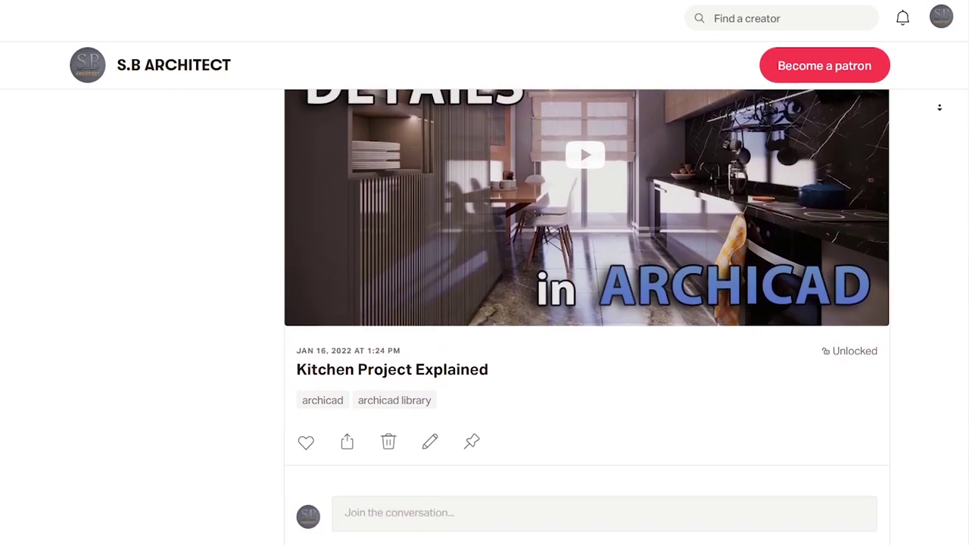
scroll(936, 124, "down", 8)
scroll(936, 124, "down", 10)
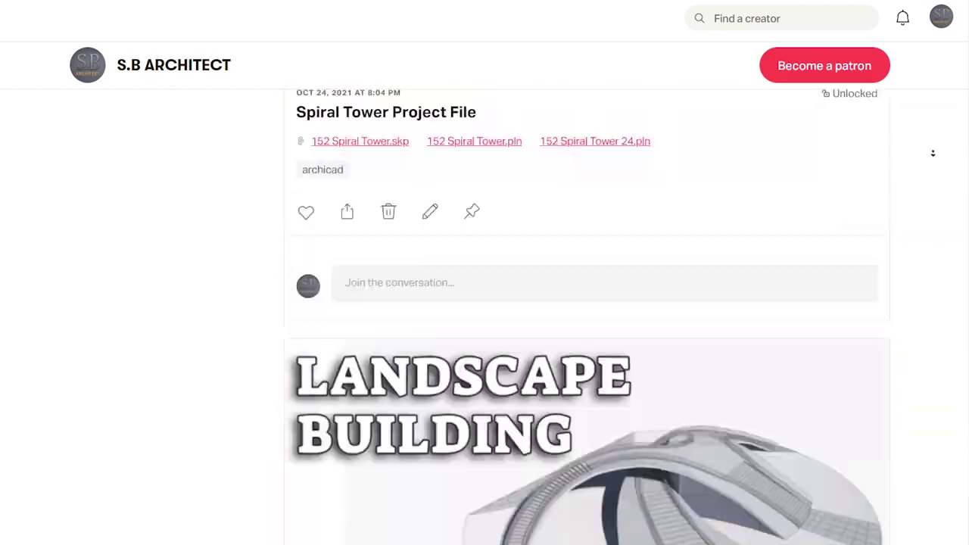